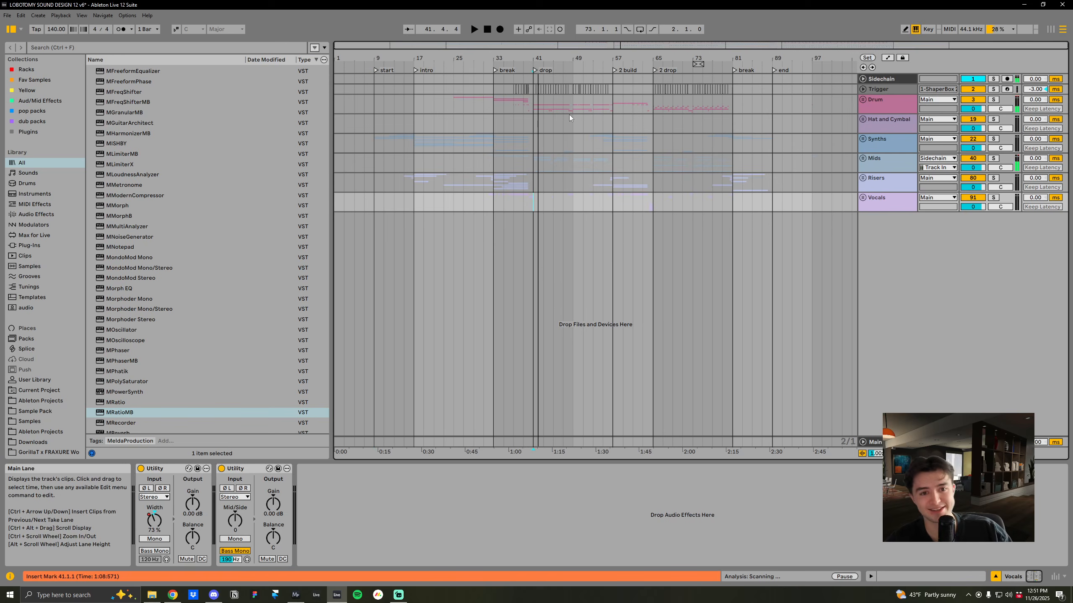
# Play back the drop briefly from bar 41
pyautogui.press('space')
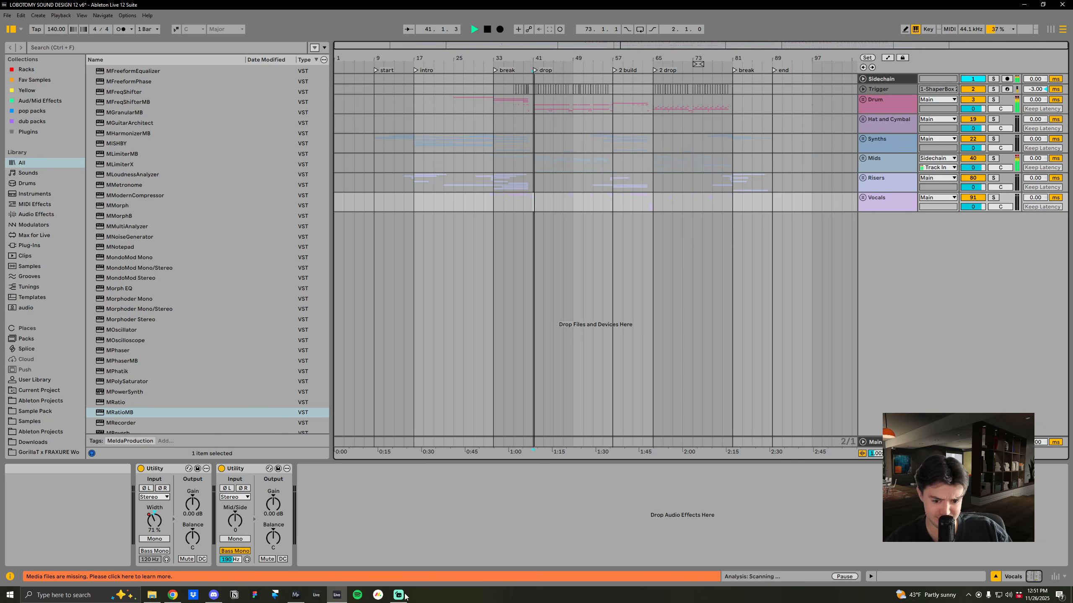
pyautogui.click(400, 596)
pyautogui.click(624, 531)
pyautogui.press('space')
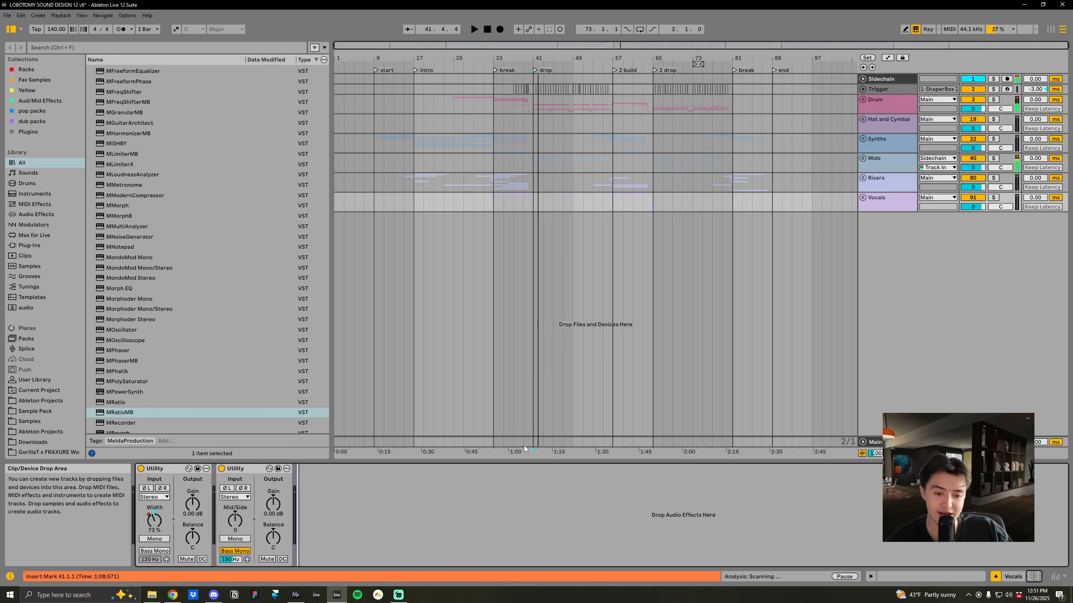
# Unfold the Drum group to show its individual tracks around the break and drop
pyautogui.click(496, 442)
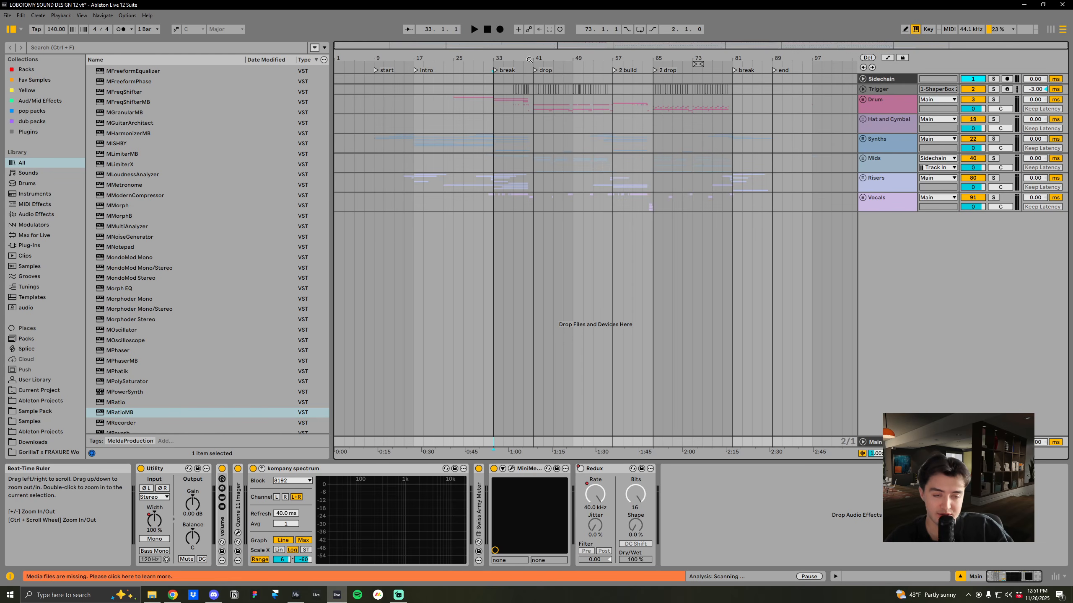
pyautogui.moveTo(529, 59); pyautogui.dragTo(530, 78)
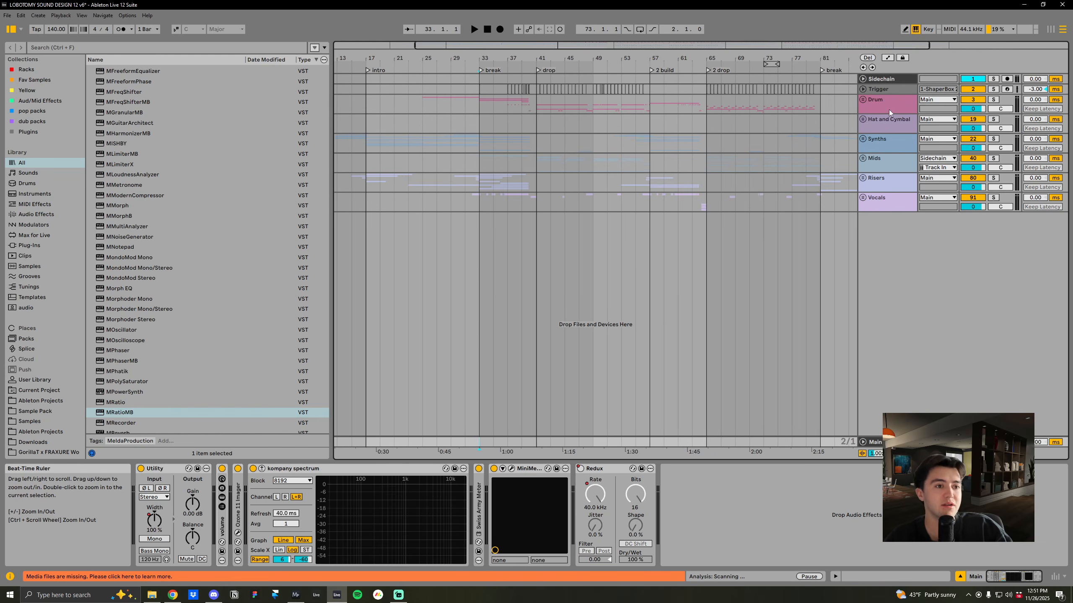
pyautogui.click(866, 106)
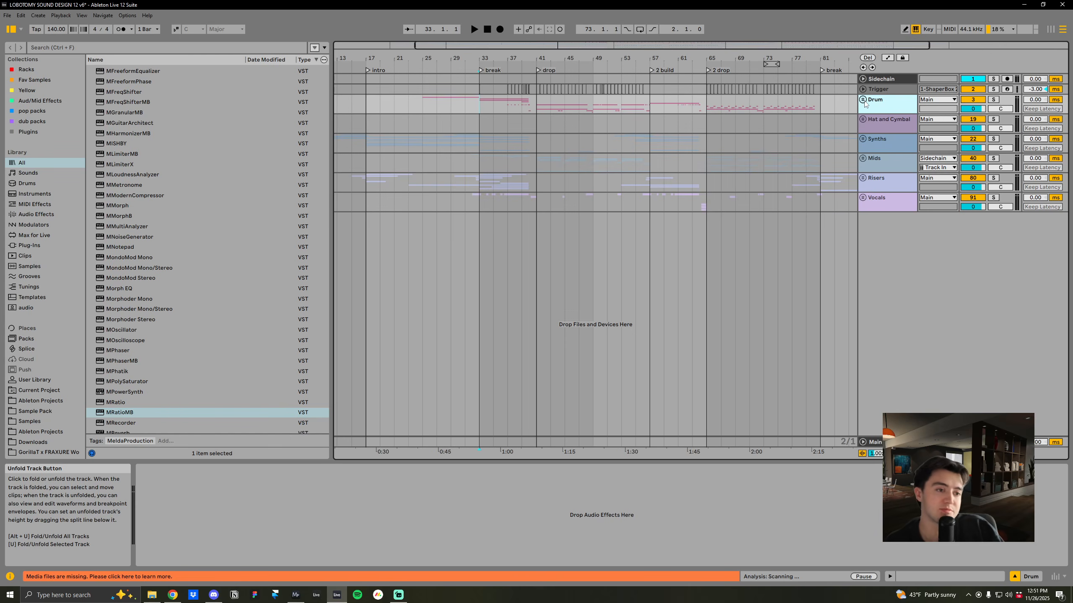
pyautogui.click(863, 100)
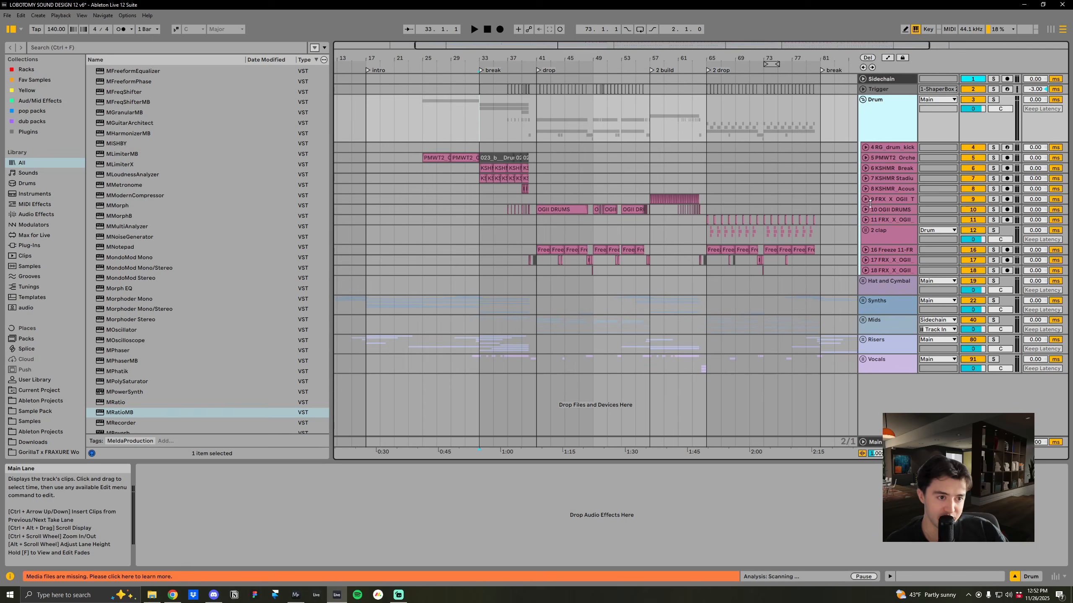
# Unfold the OGII DRUMS, Freeze 11 and track 17 FRX_X_OGII lanes inside the Drum group to show their waveforms
pyautogui.doubleClick(889, 210)
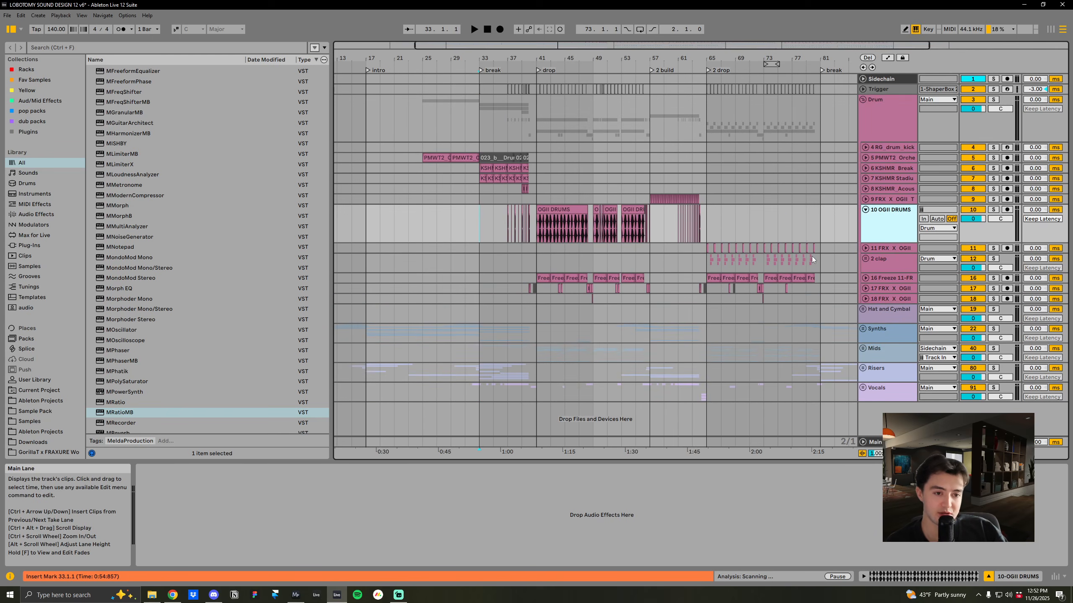
pyautogui.doubleClick(882, 278)
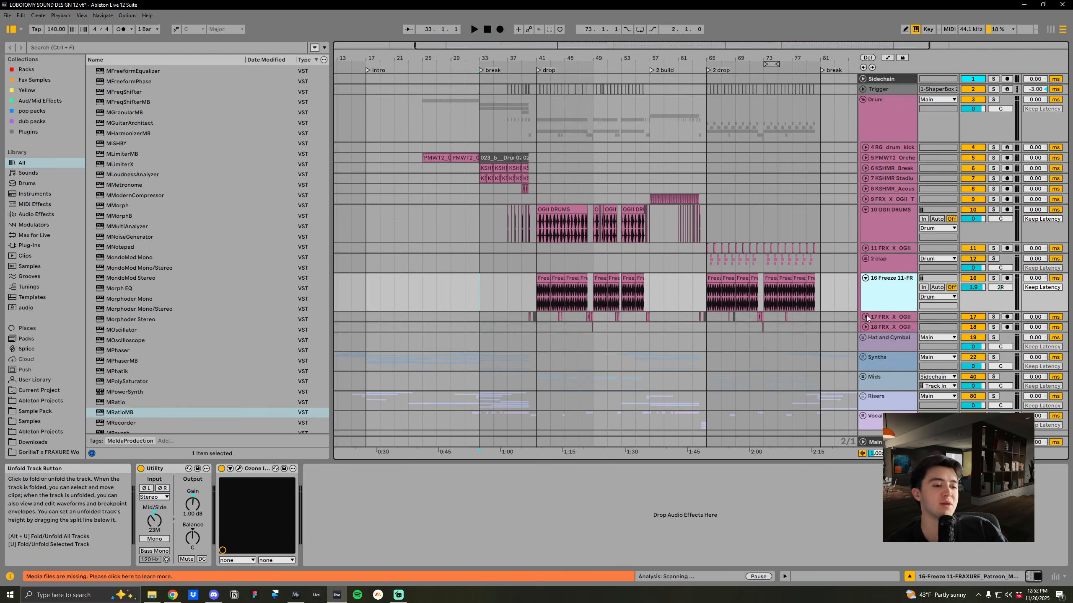
pyautogui.click(866, 316)
pyautogui.click(873, 273)
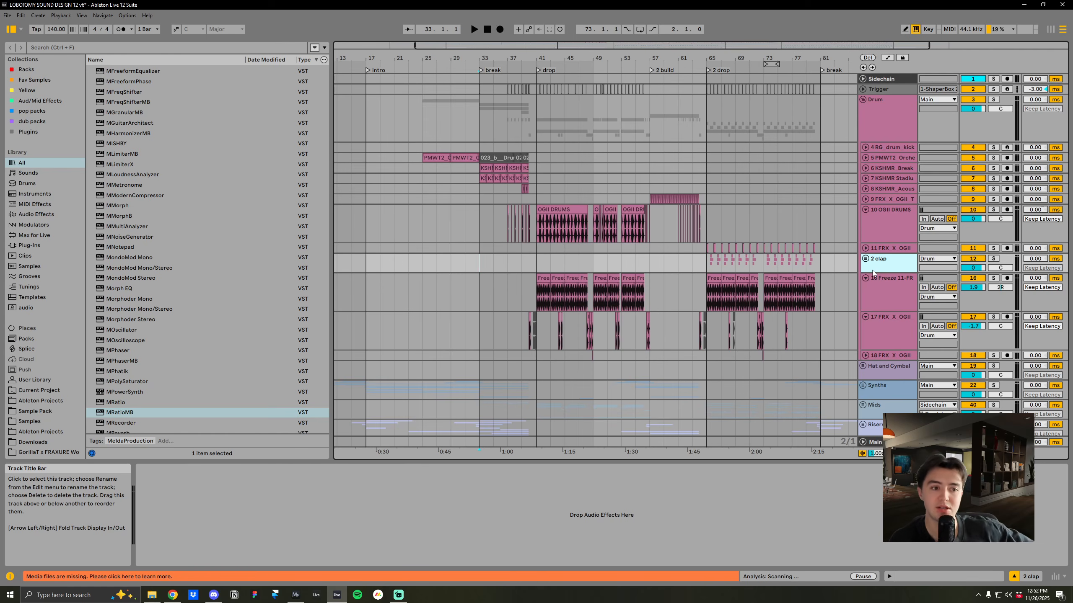
pyautogui.click(881, 239)
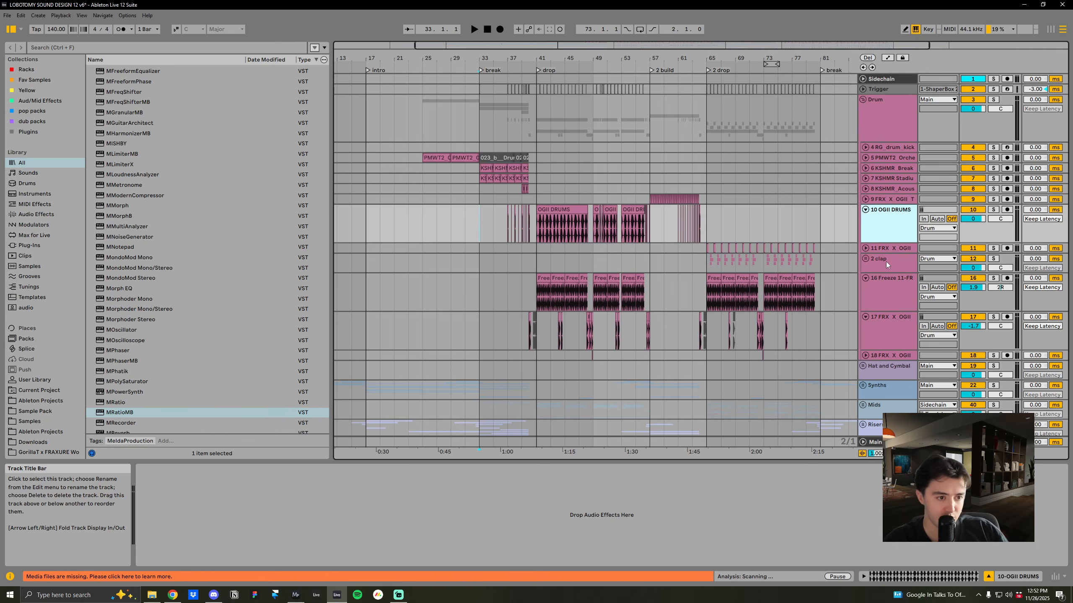
pyautogui.click(886, 264)
# Solo the Drum group and play the drums from the drop at bar 41
pyautogui.moveTo(542, 59)
pyautogui.mouseDown()
pyautogui.moveTo(542, 70)
pyautogui.moveTo(555, 64)
pyautogui.mouseUp()
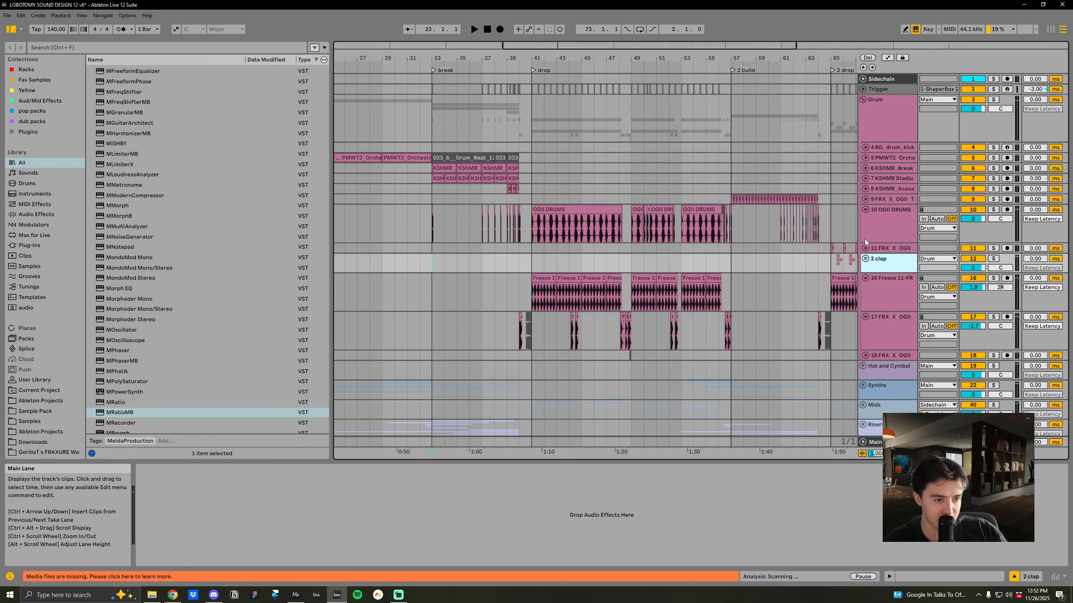
pyautogui.click(546, 217)
pyautogui.moveTo(539, 59); pyautogui.dragTo(540, 78)
pyautogui.click(881, 117)
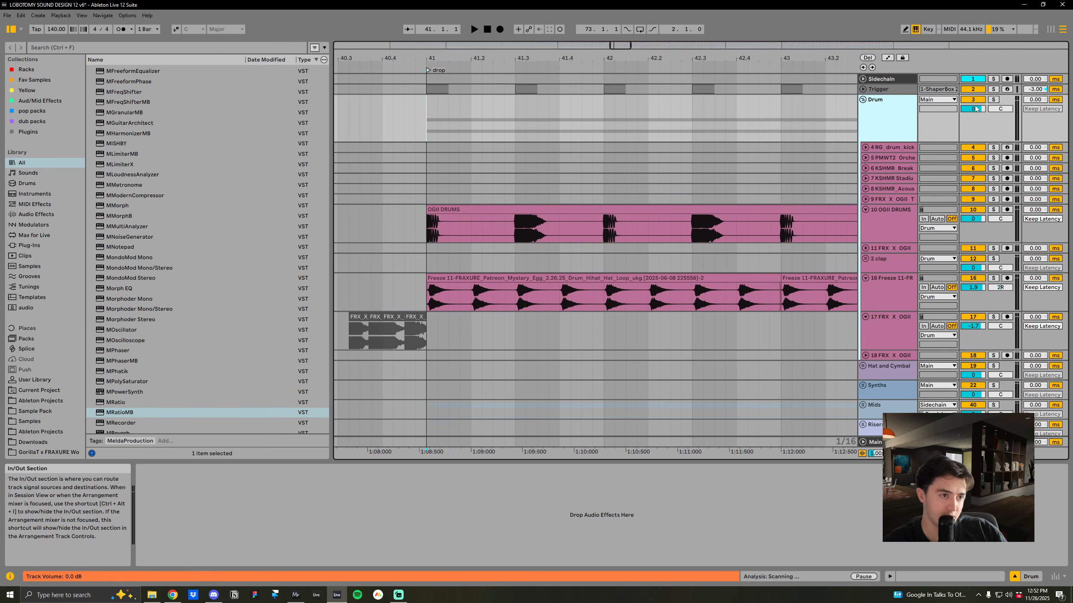
pyautogui.click(993, 99)
pyautogui.moveTo(589, 59); pyautogui.dragTo(590, 62)
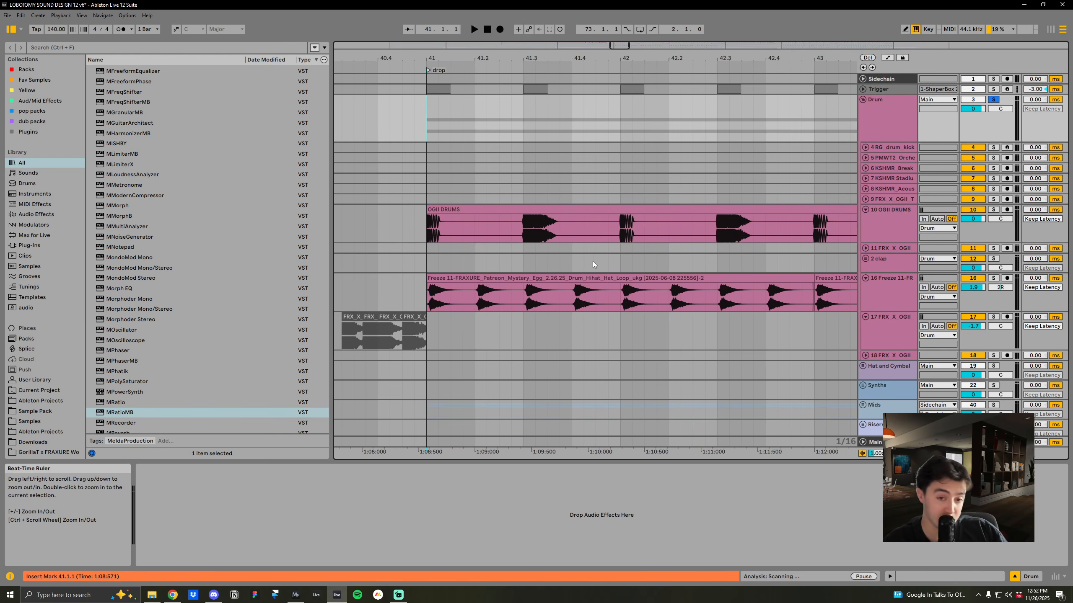
pyautogui.press('space')
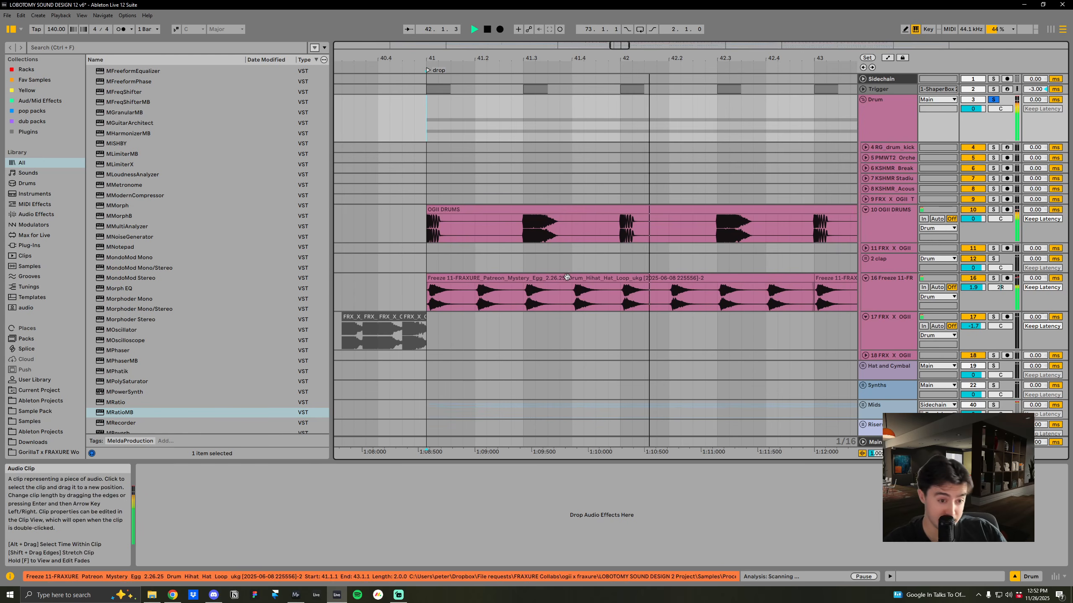
pyautogui.press('space')
# Solo the Freeze 11 hat loop track and listen to it from bar 41
pyautogui.click(432, 229)
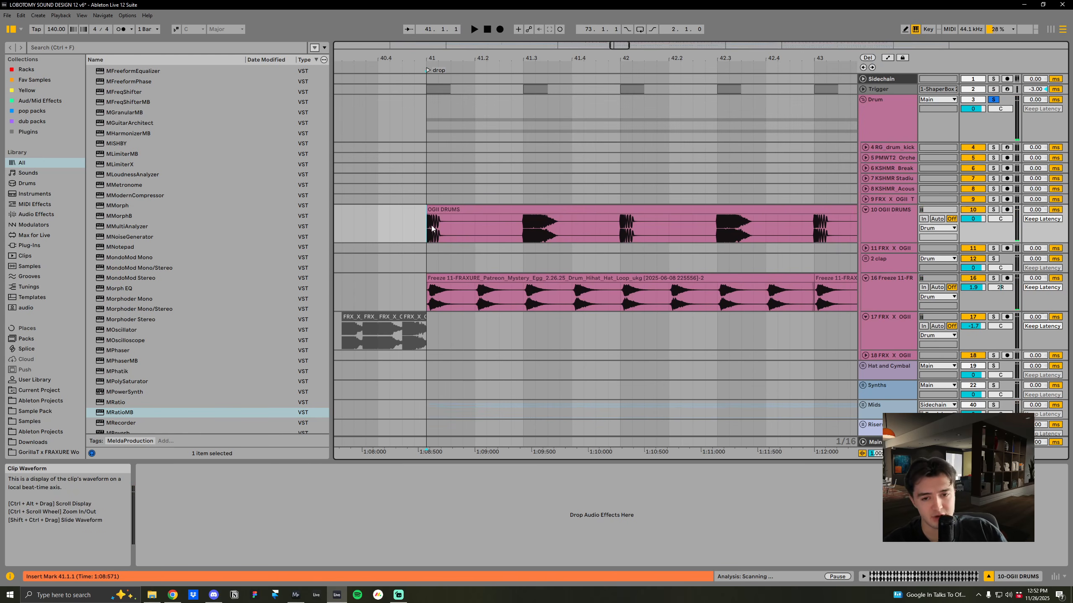
pyautogui.moveTo(432, 231); pyautogui.dragTo(480, 229)
pyautogui.click(430, 298)
pyautogui.click(904, 295)
pyautogui.click(994, 279)
pyautogui.press('space')
pyautogui.press('space')
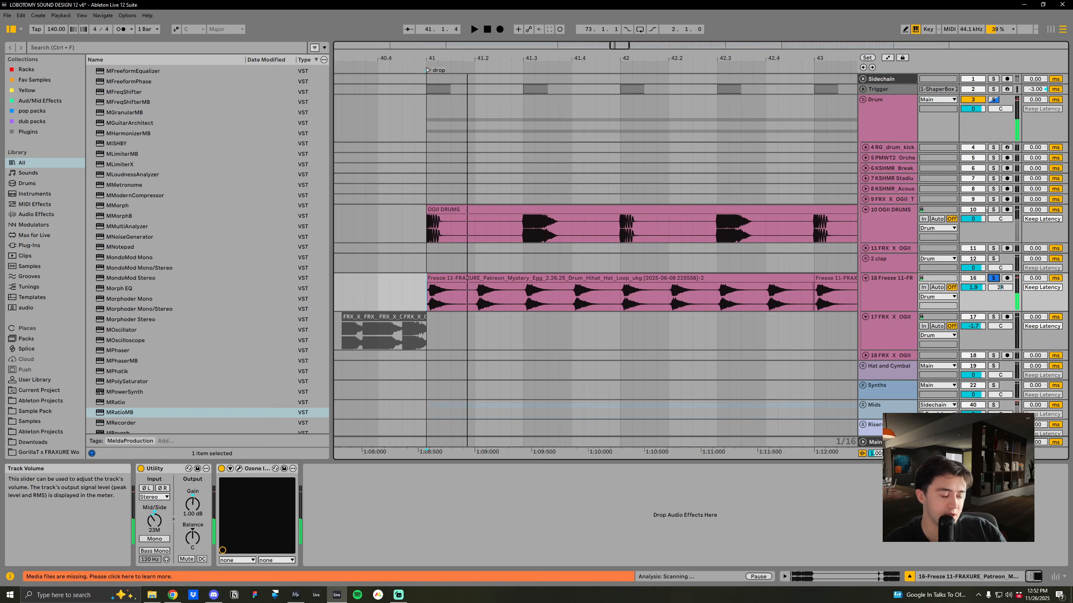
# Solo the OGII DRUMS track and play its kick and snare pattern from bar 41
pyautogui.click(994, 210)
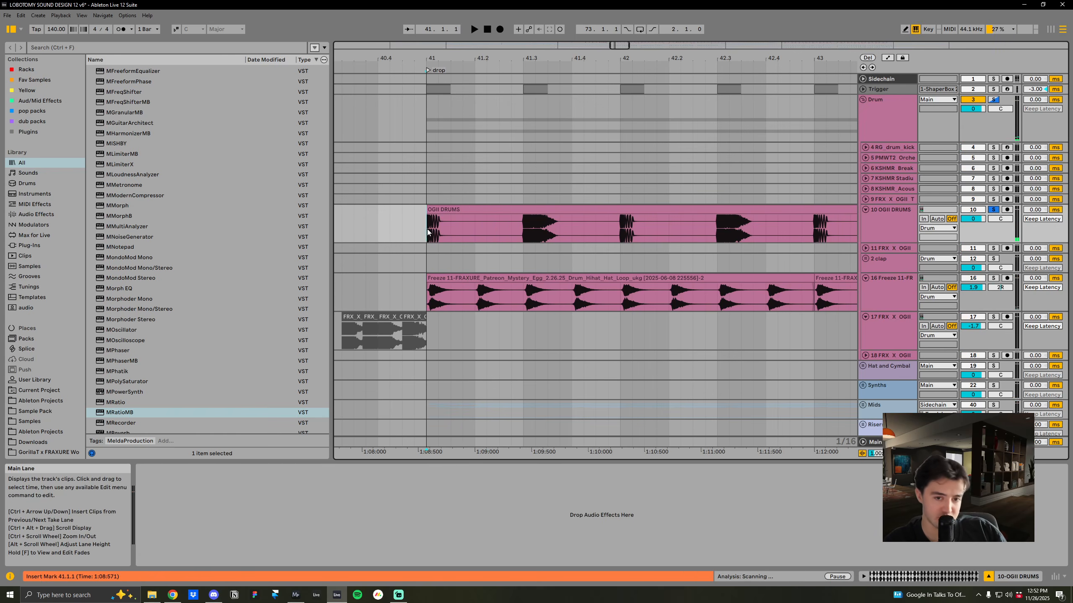
pyautogui.moveTo(550, 69); pyautogui.dragTo(551, 58)
pyautogui.press('space')
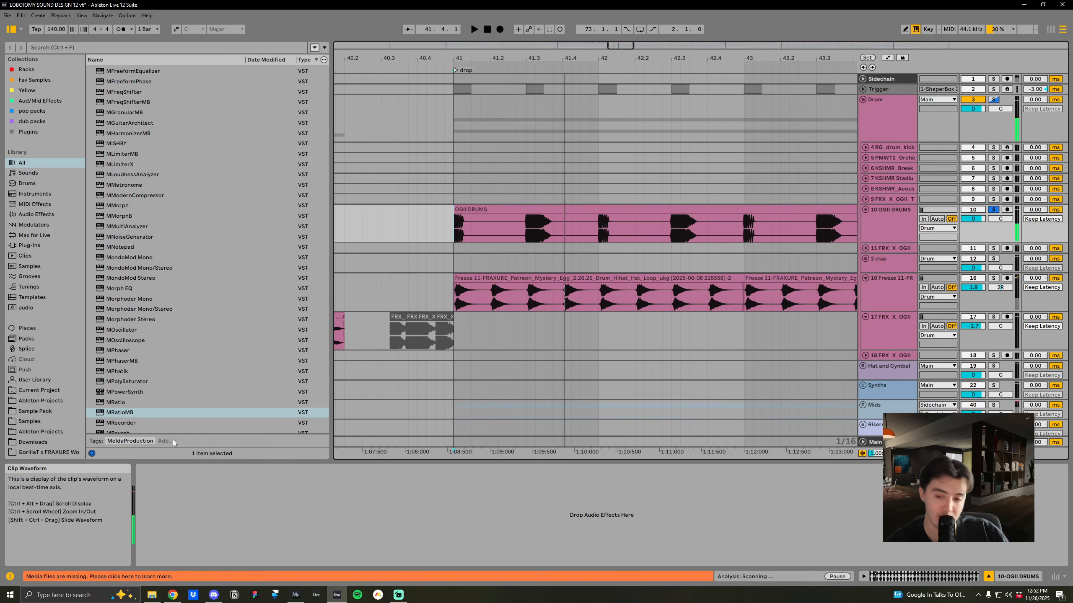
# Open the kicks folder under Sample Pack, fraxuresound_, ogii x fraxure - drums, sample pack
pyautogui.scroll(-3, 50, 389)
pyautogui.click(62, 383)
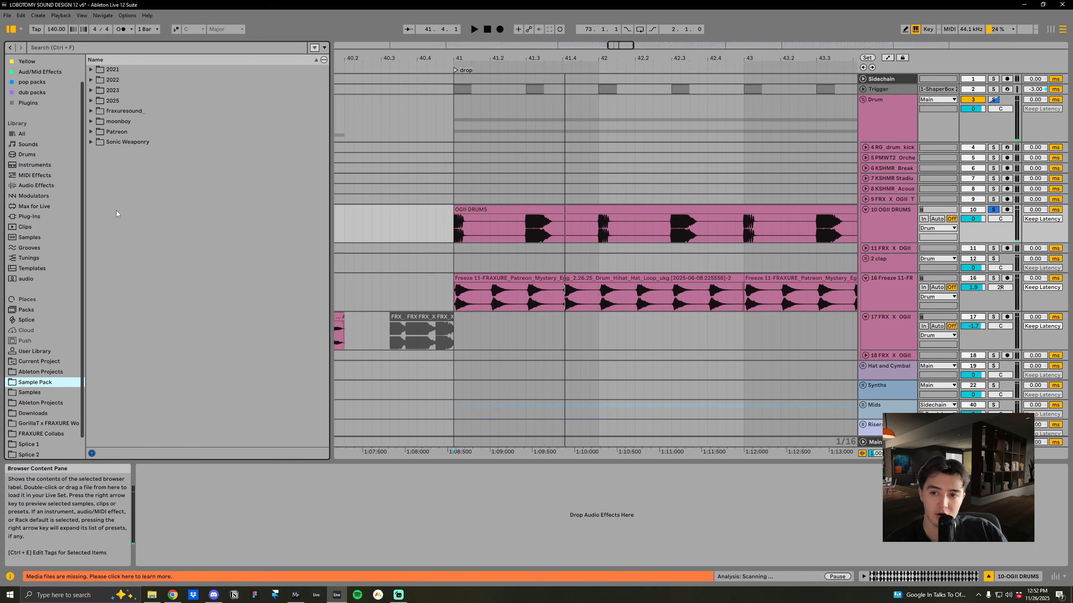
pyautogui.click(90, 111)
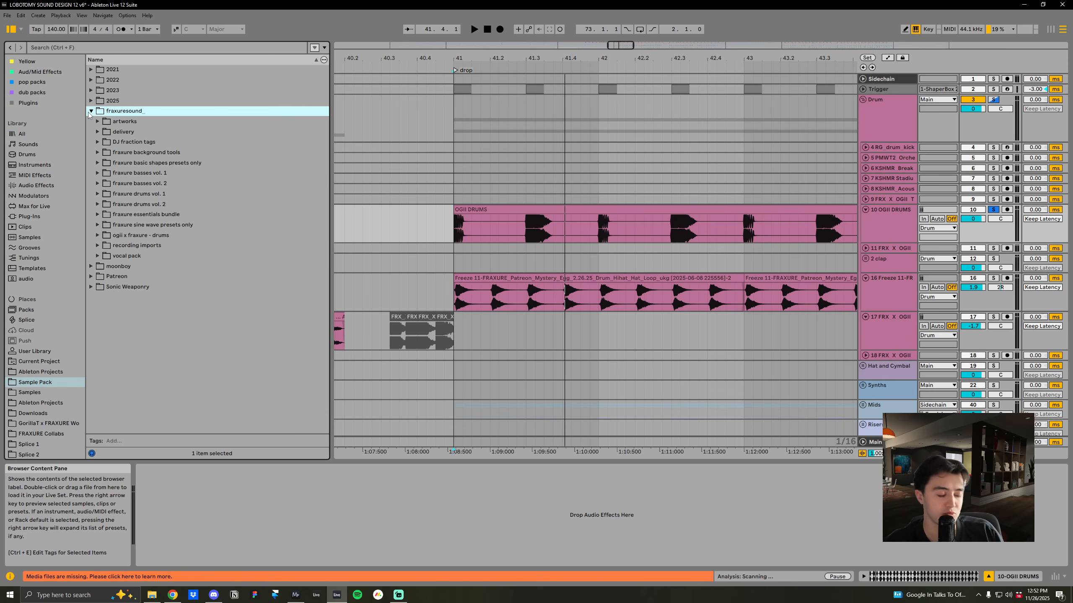
pyautogui.click(98, 236)
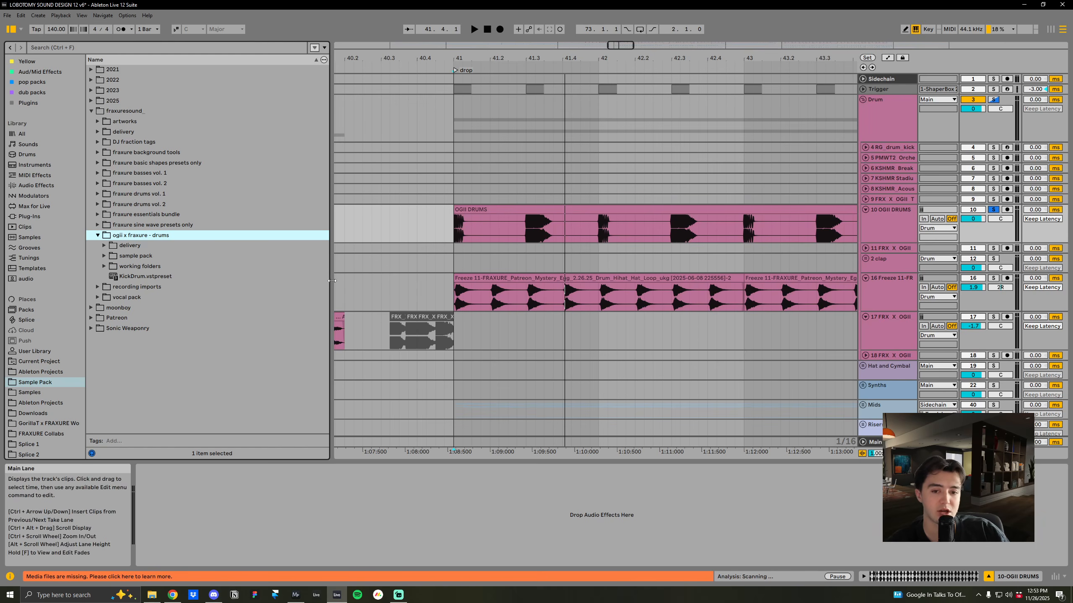
pyautogui.click(104, 256)
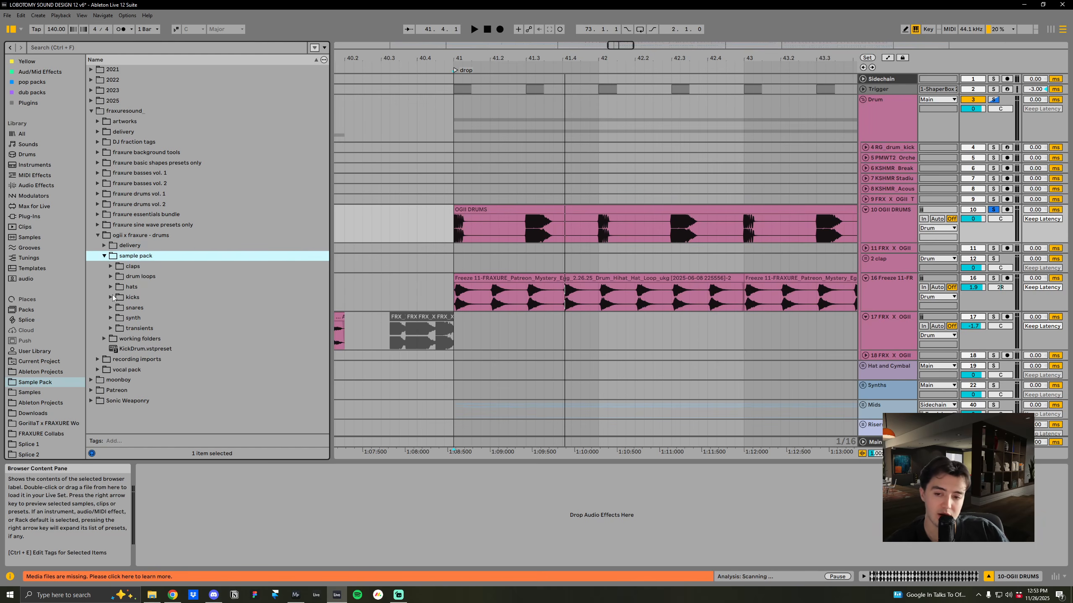
pyautogui.click(112, 299)
# Widen the browser so the full kick sample names are readable, and bring the whole kick list into view
pyautogui.scroll(-2, 116, 300)
pyautogui.moveTo(331, 321); pyautogui.dragTo(372, 321)
pyautogui.scroll(-1, 329, 315)
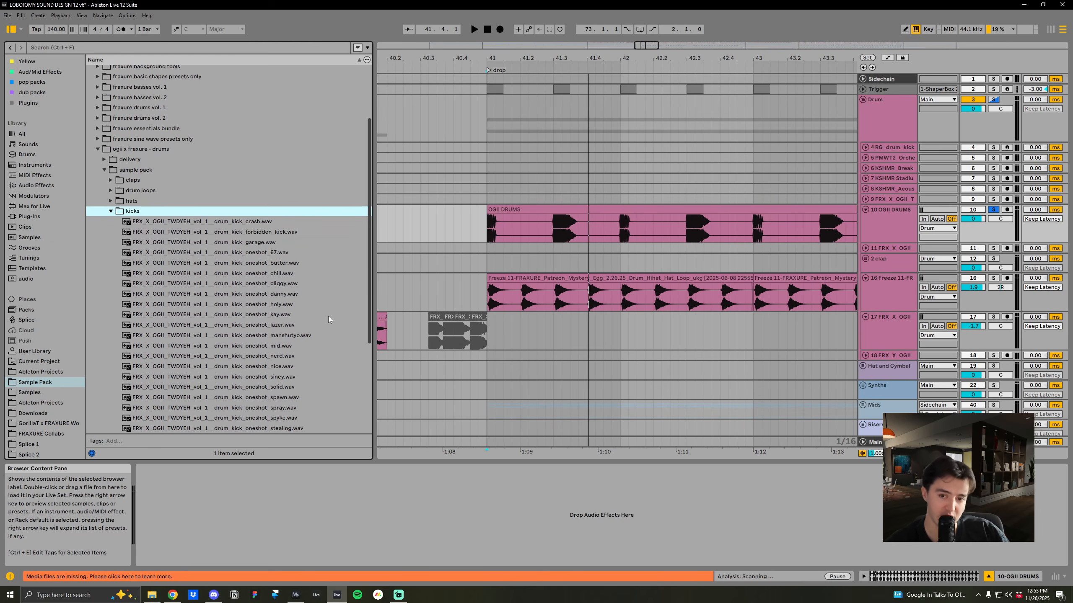
pyautogui.scroll(-2, 258, 228)
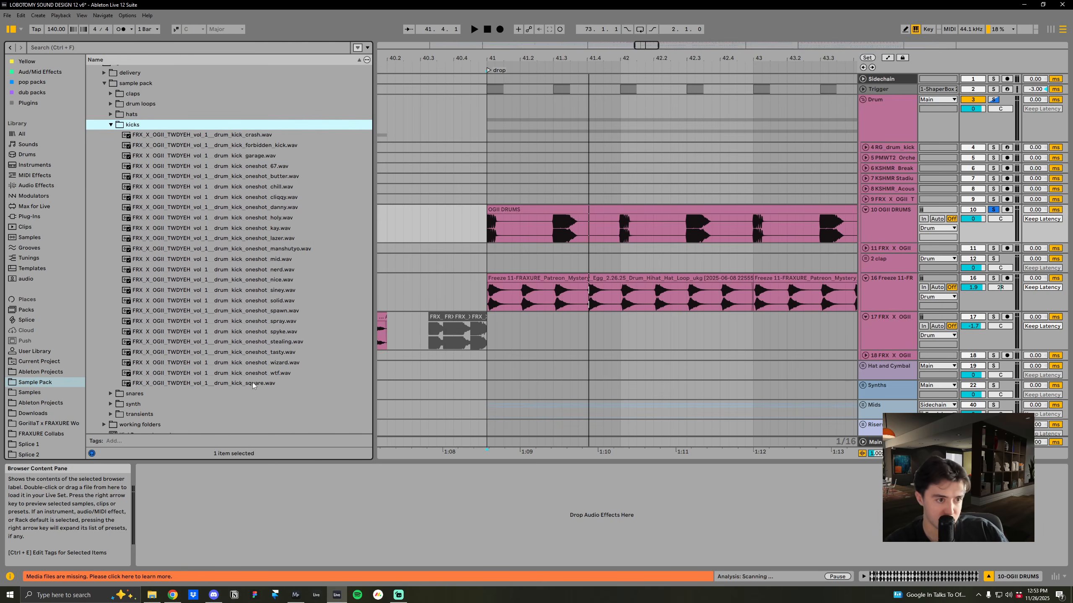
# Audition the kick samples one by one from drum_kick_square.wav up to drum_kick_crash.wav, finishing with playback of the soloed OGII DRUMS track
pyautogui.click(252, 383)
pyautogui.press('Up')
pyautogui.press('Up')
pyautogui.press('Up')
pyautogui.press('Up')
pyautogui.press('Up')
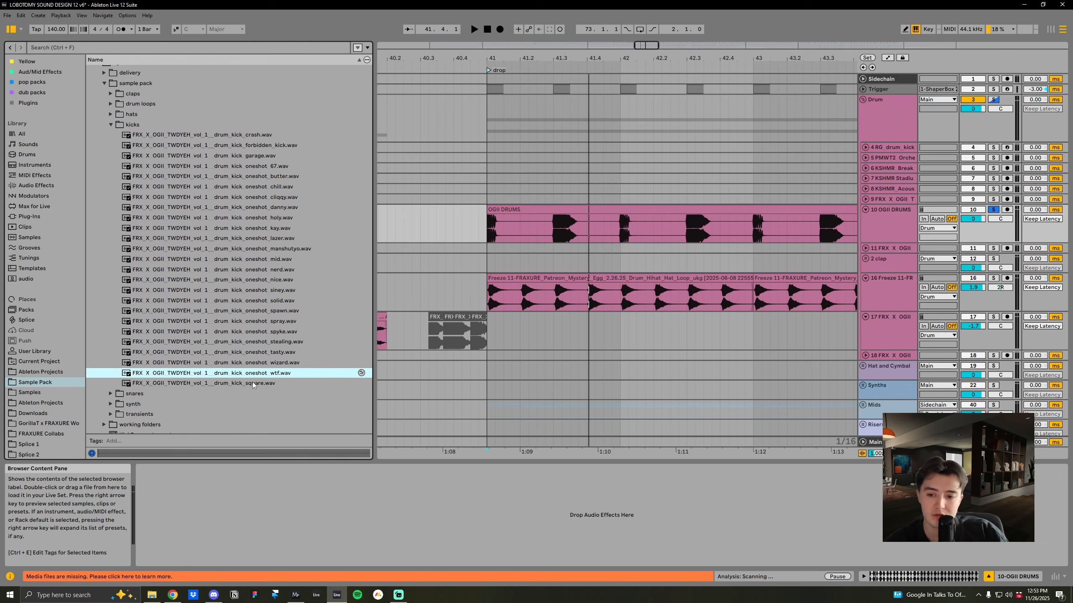
pyautogui.press('Up')
pyautogui.press('Up')
pyautogui.press('Up')
pyautogui.press('Up')
pyautogui.press('Up')
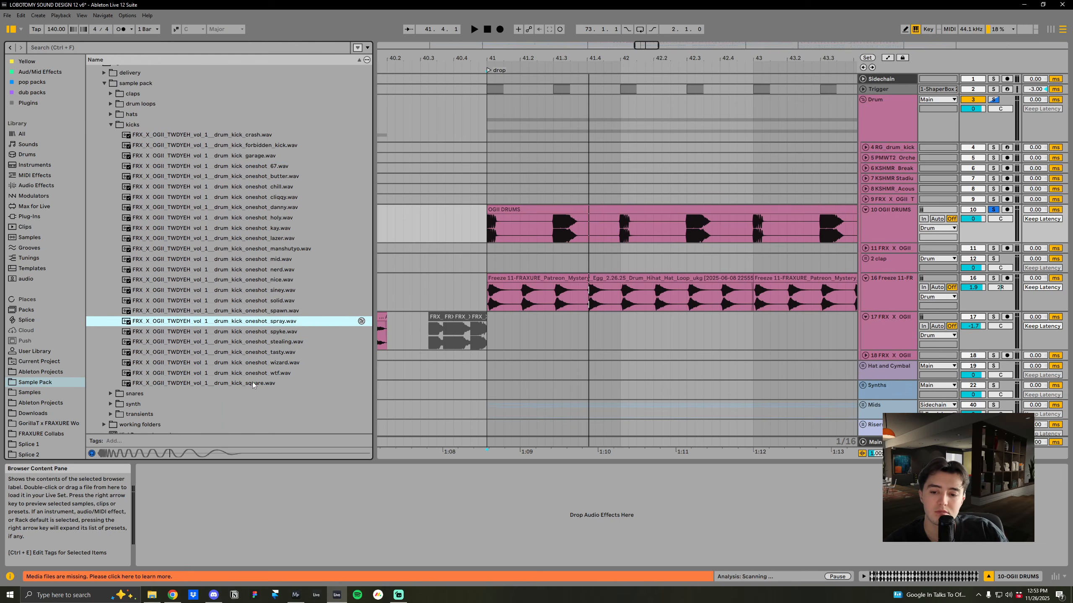
pyautogui.press('Up')
pyautogui.press('Up')
pyautogui.press('Up')
pyautogui.press('Up')
pyautogui.press('Up')
pyautogui.press('Up')
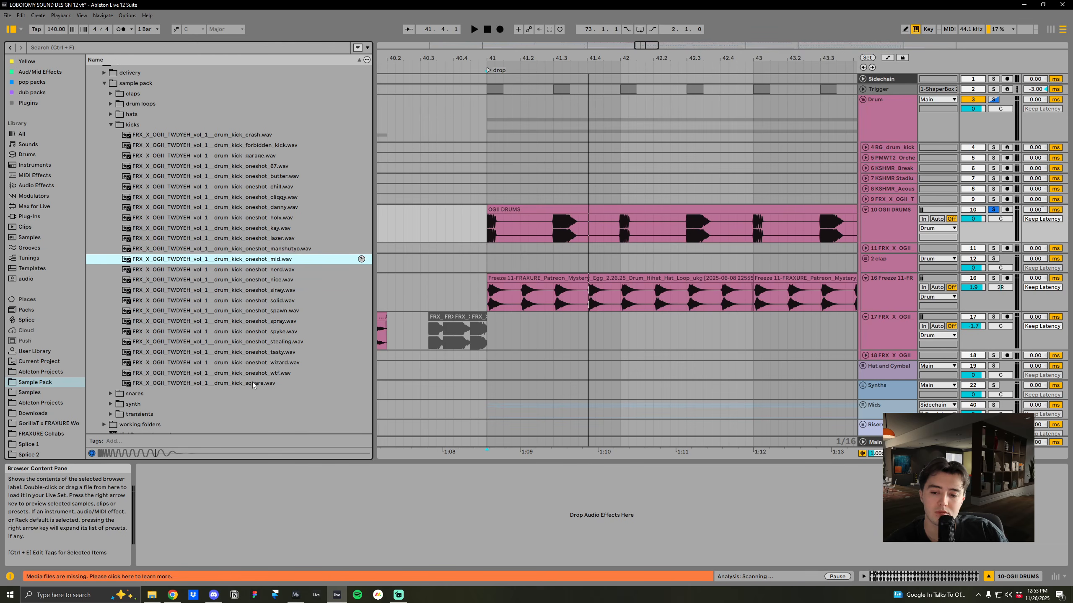
pyautogui.press('Up')
pyautogui.press('Up')
pyautogui.press('Up')
pyautogui.press('Up')
pyautogui.press('Up')
pyautogui.press('Up')
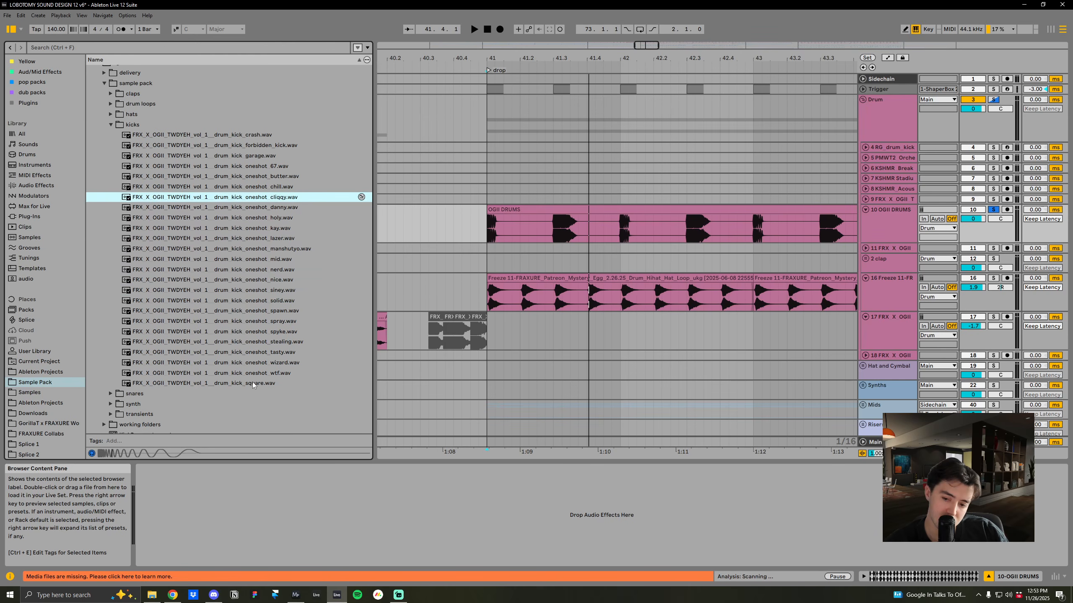
pyautogui.press('Up')
pyautogui.press('Up')
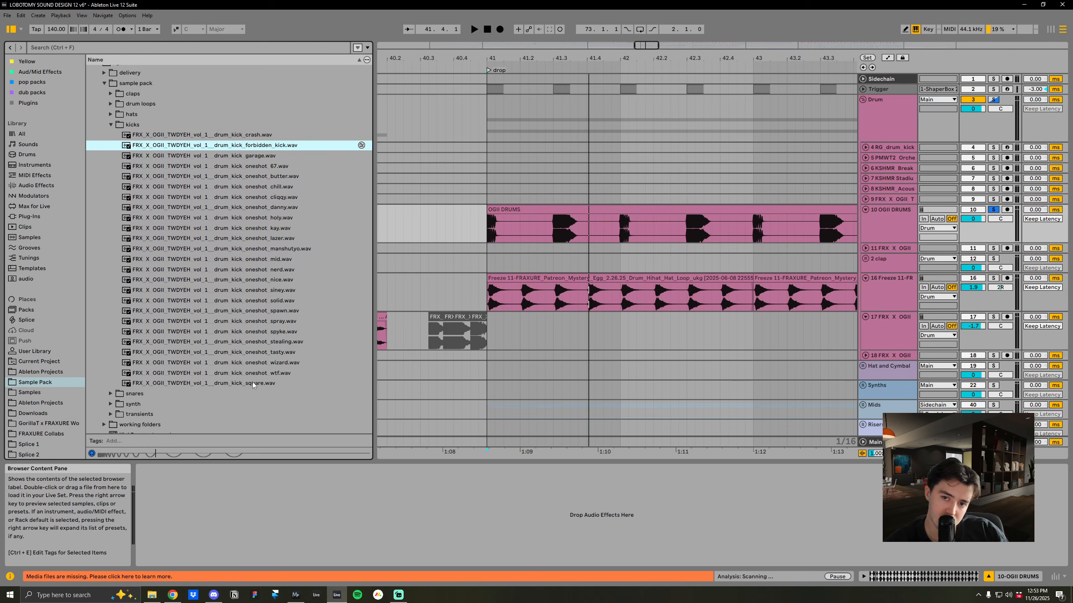
pyautogui.press('space')
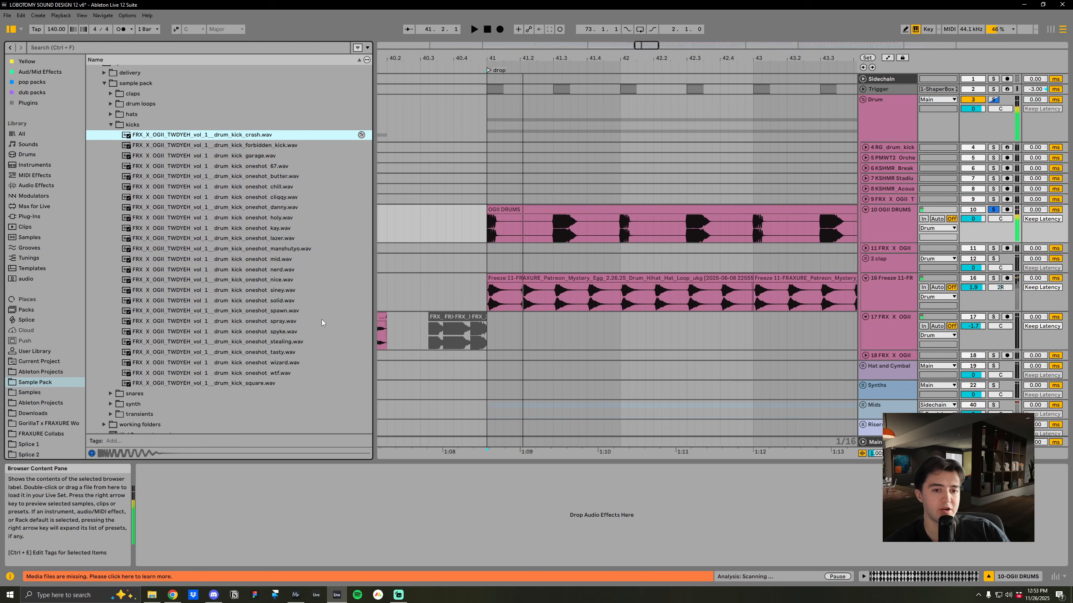
# Insert a new audio track below the Freeze 11 track and place drum_kick_forbidden_kick.wav on it at 41.2.2
pyautogui.click(900, 231)
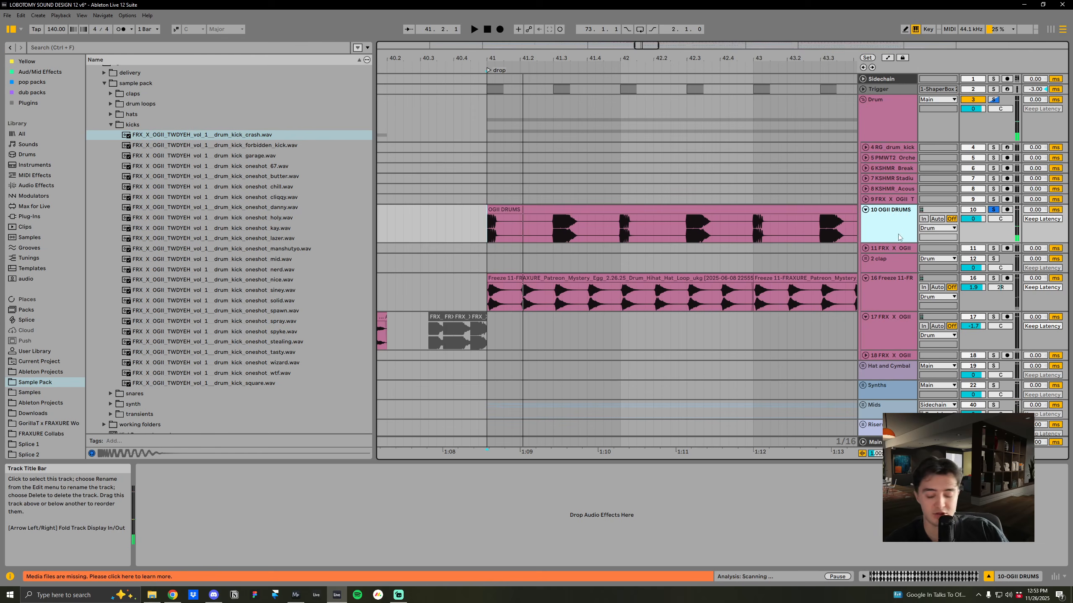
pyautogui.click(898, 285)
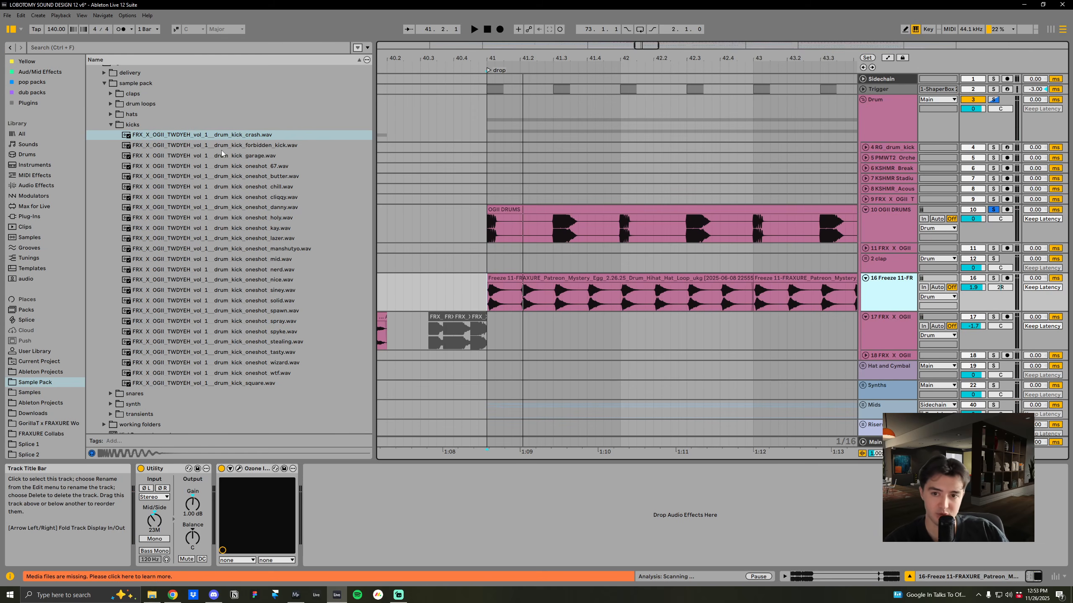
pyautogui.hotkey('ctrl', 't')
pyautogui.moveTo(215, 145); pyautogui.dragTo(543, 335)
pyautogui.moveTo(541, 58); pyautogui.dragTo(540, 96)
# Solo the new forbidden kick track and play its clip
pyautogui.click(914, 329)
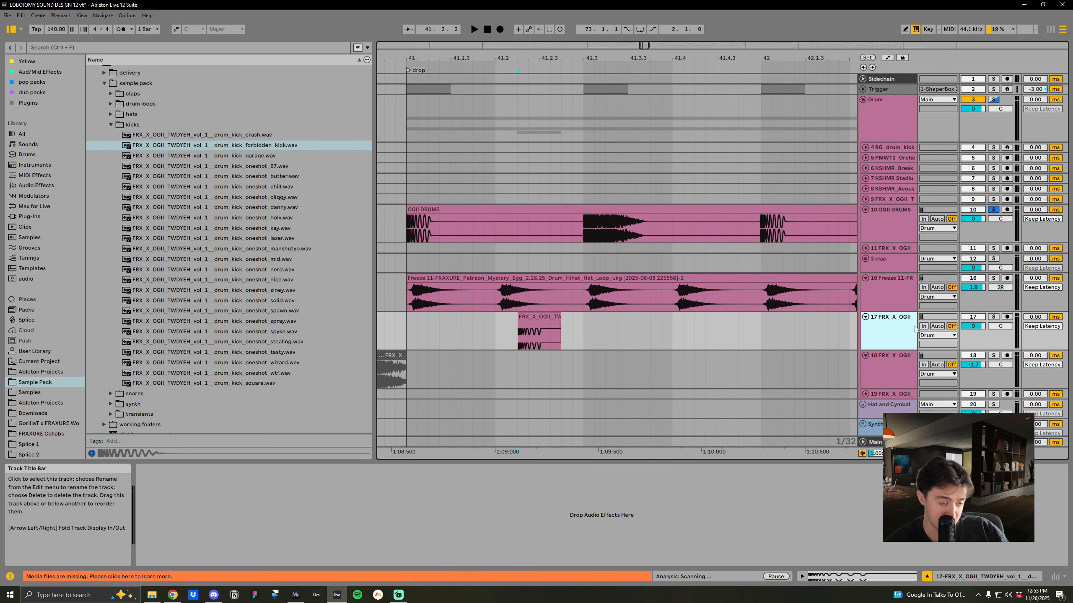
pyautogui.click(994, 316)
pyautogui.press('space')
pyautogui.press('space')
# Increase the height of the forbidden kick track to show the clip's waveform in detail
pyautogui.moveTo(573, 58); pyautogui.dragTo(686, 277)
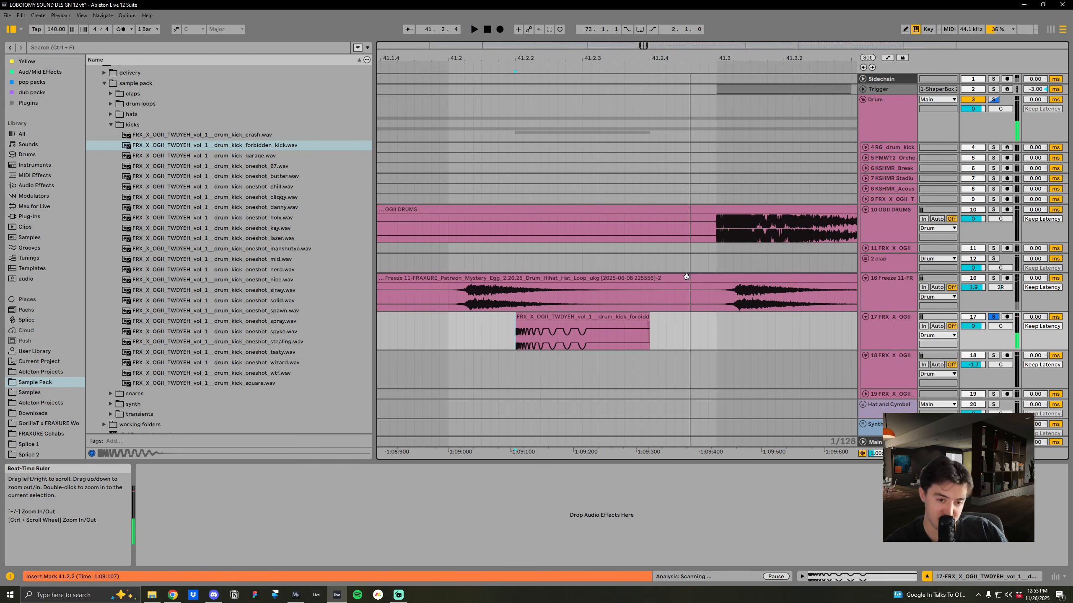
pyautogui.moveTo(889, 349); pyautogui.dragTo(888, 434)
pyautogui.scroll(-2, 521, 326)
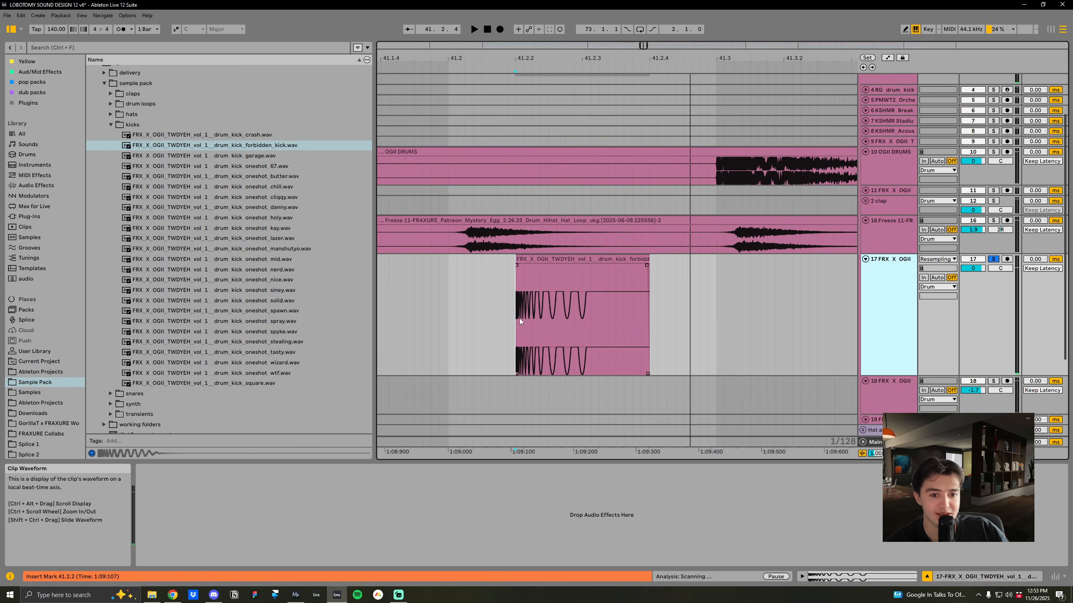
# Examine the forbidden kick clip's waveform up close and play it soloed
pyautogui.click(519, 319)
pyautogui.moveTo(552, 54)
pyautogui.mouseDown()
pyautogui.moveTo(506, 58)
pyautogui.moveTo(512, 76)
pyautogui.moveTo(517, 60)
pyautogui.moveTo(520, 91)
pyautogui.moveTo(505, 94)
pyautogui.moveTo(543, 61)
pyautogui.mouseUp()
pyautogui.scroll(-1, 560, 280)
pyautogui.press('space')
pyautogui.press('space')
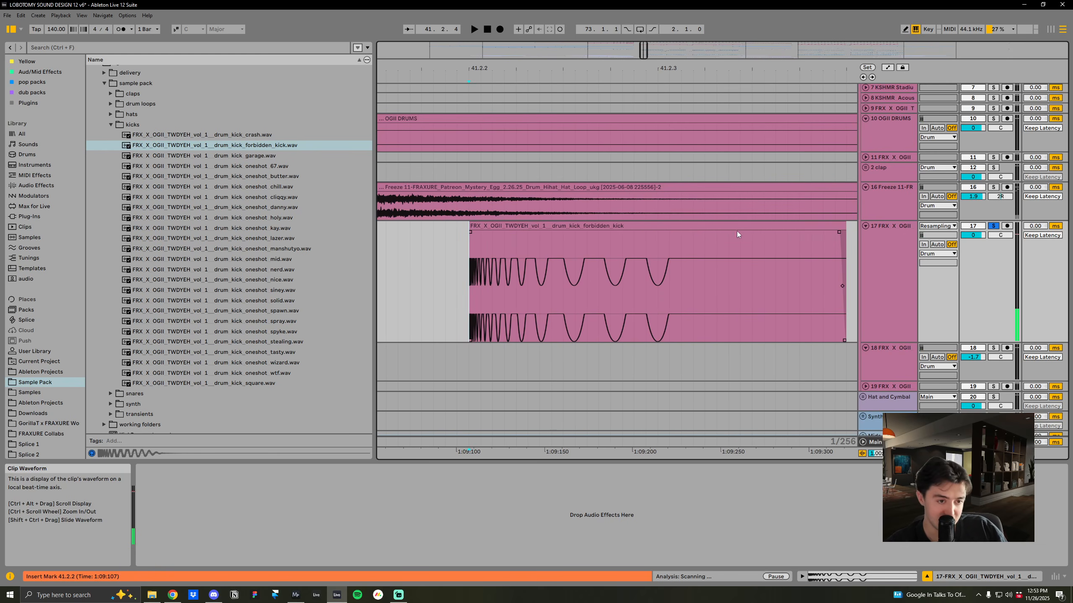
# Delete the forbidden kick clip from audio track 17 and shrink that track to match the height of its neighbours
pyautogui.click(750, 230)
pyautogui.moveTo(617, 68); pyautogui.dragTo(615, 58)
pyautogui.press('Delete')
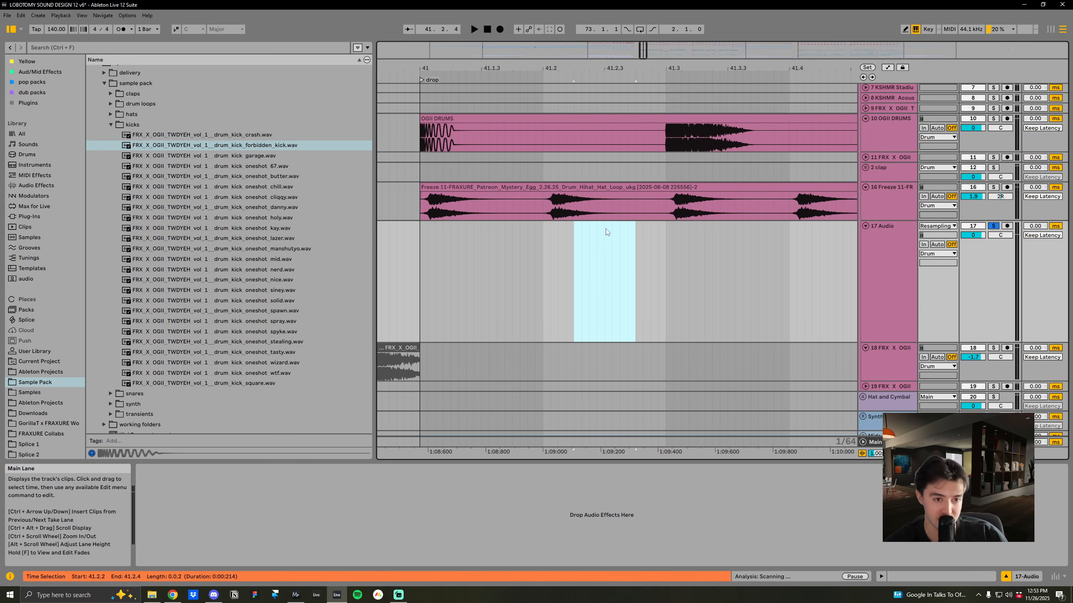
pyautogui.click(873, 273)
pyautogui.moveTo(889, 341); pyautogui.dragTo(889, 257)
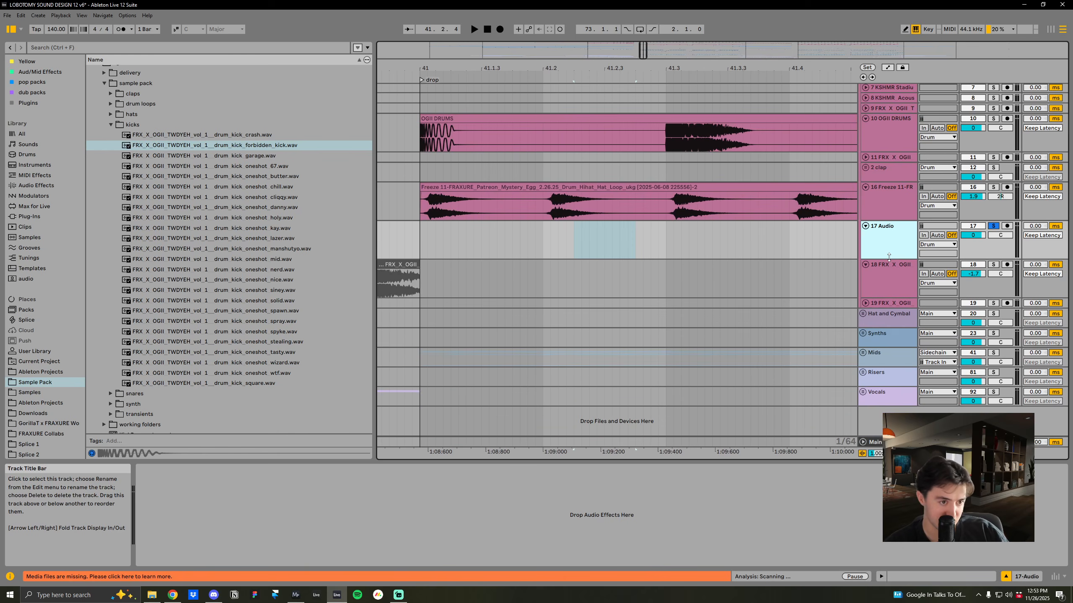
# Place the insert marker on the snare hit at 42.3.1 of the OGII DRUMS clip and solo that track
pyautogui.moveTo(513, 69)
pyautogui.mouseDown()
pyautogui.moveTo(470, 67)
pyautogui.moveTo(502, 64)
pyautogui.mouseUp()
pyautogui.click(436, 144)
pyautogui.moveTo(627, 68); pyautogui.dragTo(658, 72)
pyautogui.moveTo(565, 70)
pyautogui.mouseDown()
pyautogui.moveTo(564, 101)
pyautogui.moveTo(501, 108)
pyautogui.mouseUp()
pyautogui.click(529, 143)
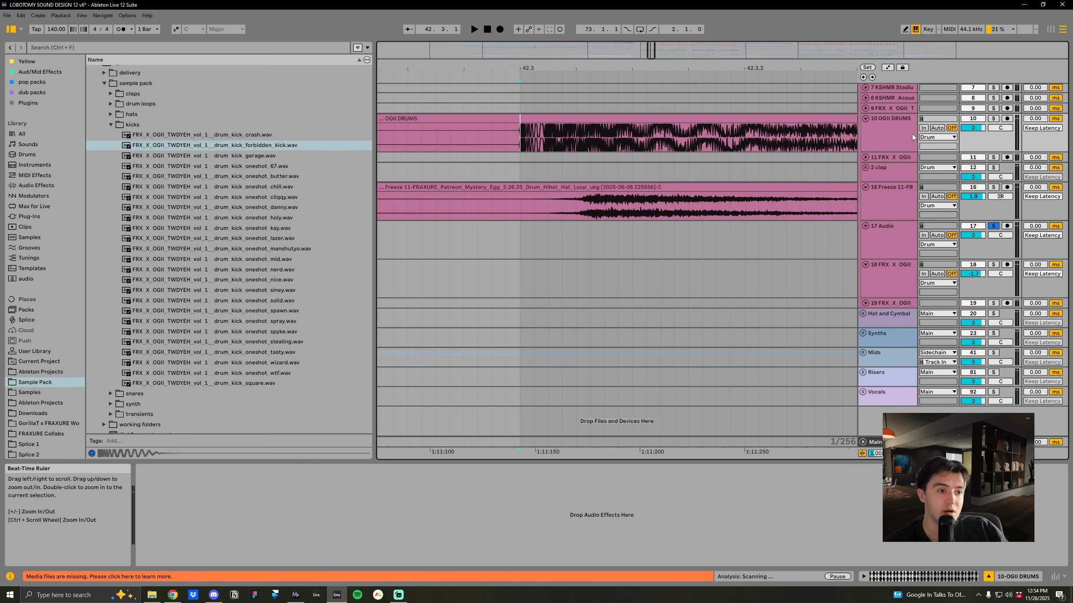
pyautogui.click(994, 119)
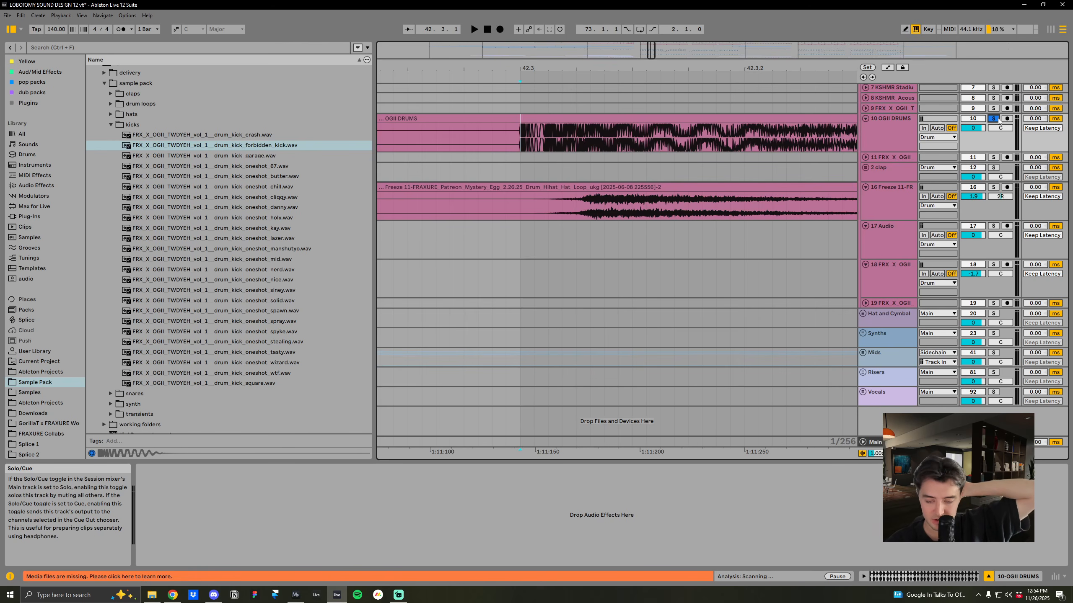
pyautogui.moveTo(688, 71); pyautogui.dragTo(654, 65)
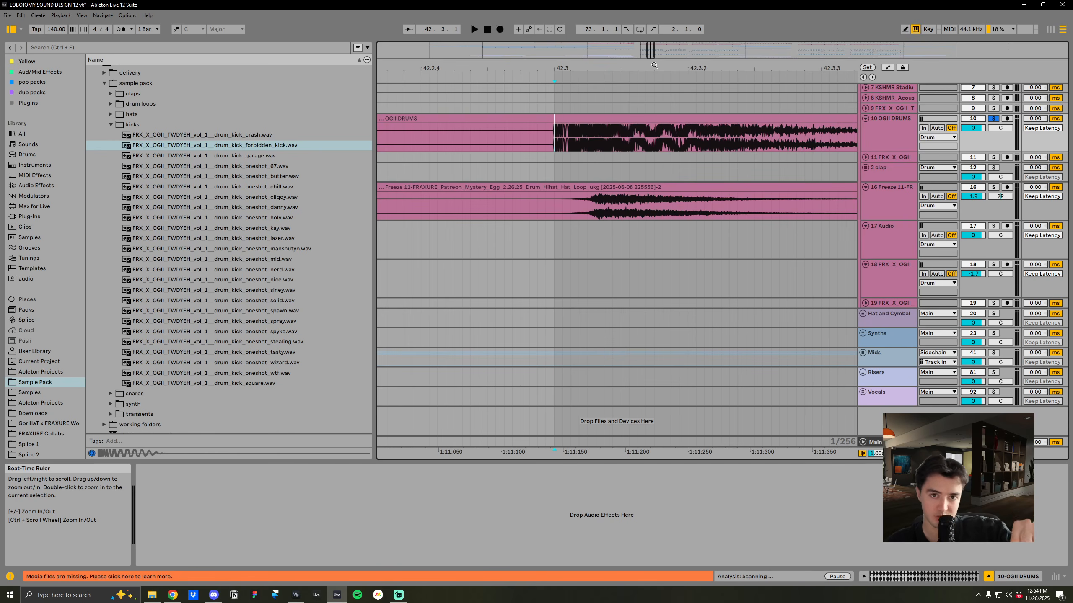
pyautogui.moveTo(653, 66); pyautogui.dragTo(550, 45)
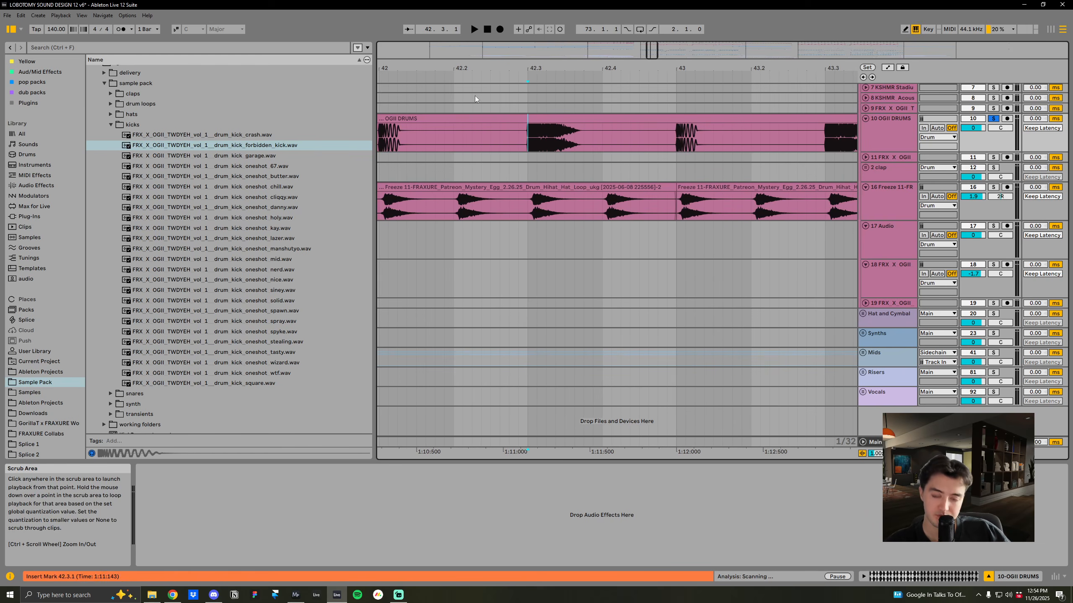
# Swap the open kicks folder for the claps folder, audition its clap one-shots down to drum_clap_oneshot_transient.wav, and collapse it
pyautogui.click(111, 124)
pyautogui.click(110, 266)
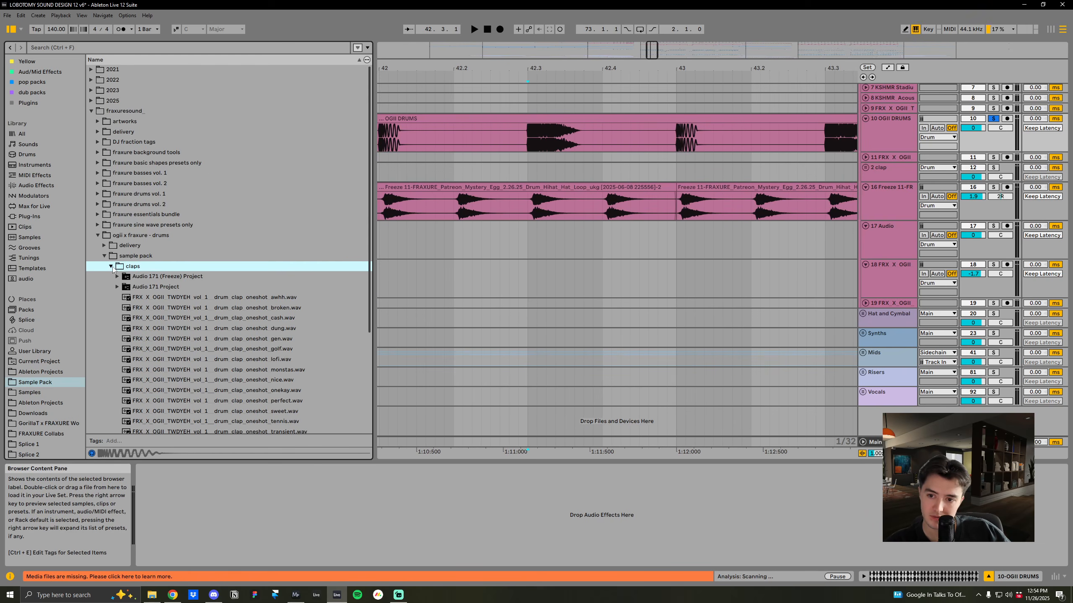
pyautogui.scroll(-2, 171, 277)
pyautogui.click(176, 249)
pyautogui.press('Down')
pyautogui.press('Down')
pyautogui.press('Down')
pyautogui.press('Down')
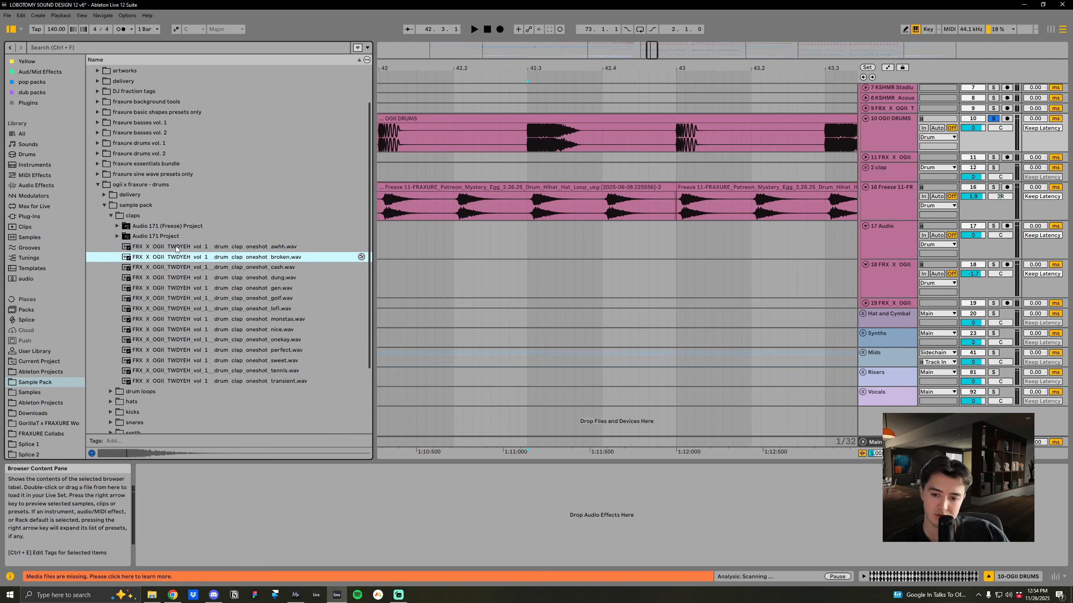
pyautogui.press('Down')
pyautogui.press('Down')
pyautogui.press('Down')
pyautogui.press('Down')
pyautogui.press('Down')
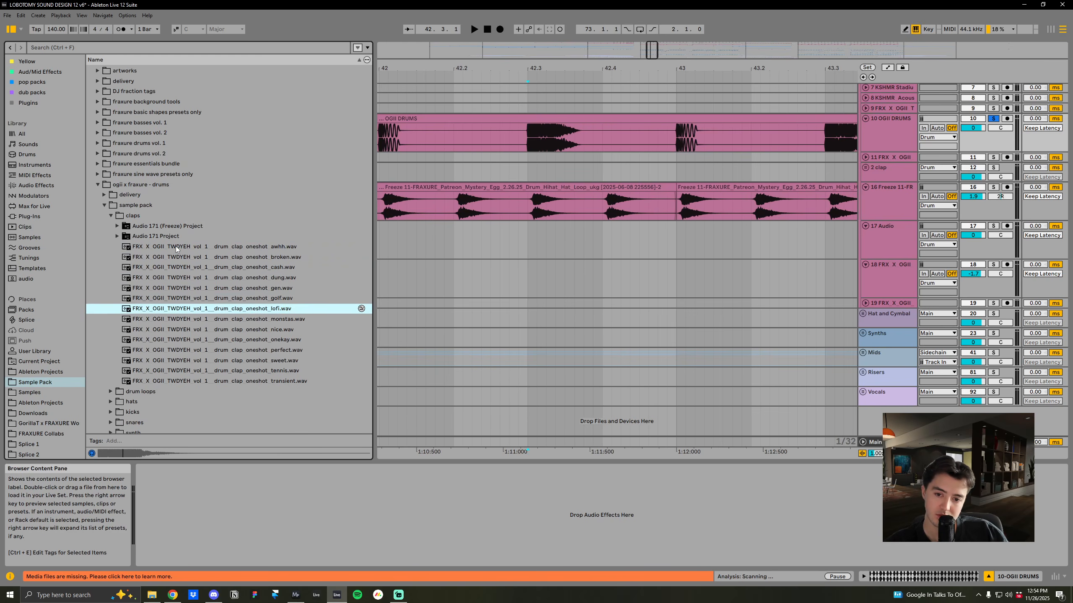
pyautogui.press('Up')
pyautogui.press('Up')
pyautogui.press('Down')
pyautogui.press('Down')
pyautogui.press('Down')
pyautogui.press('Down')
pyautogui.press('Down')
pyautogui.press('Down')
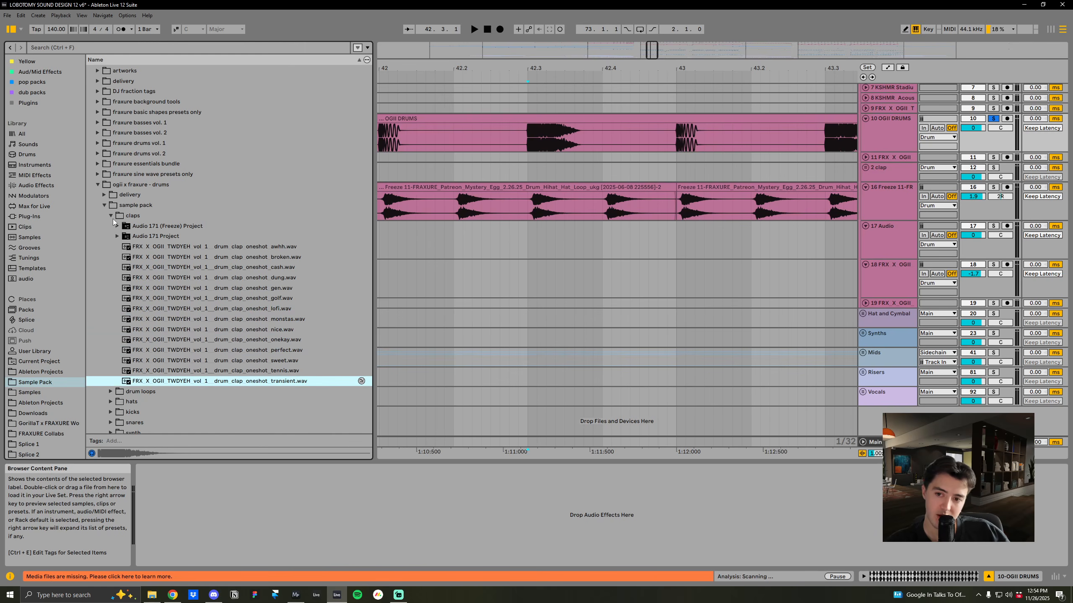
pyautogui.press('Left')
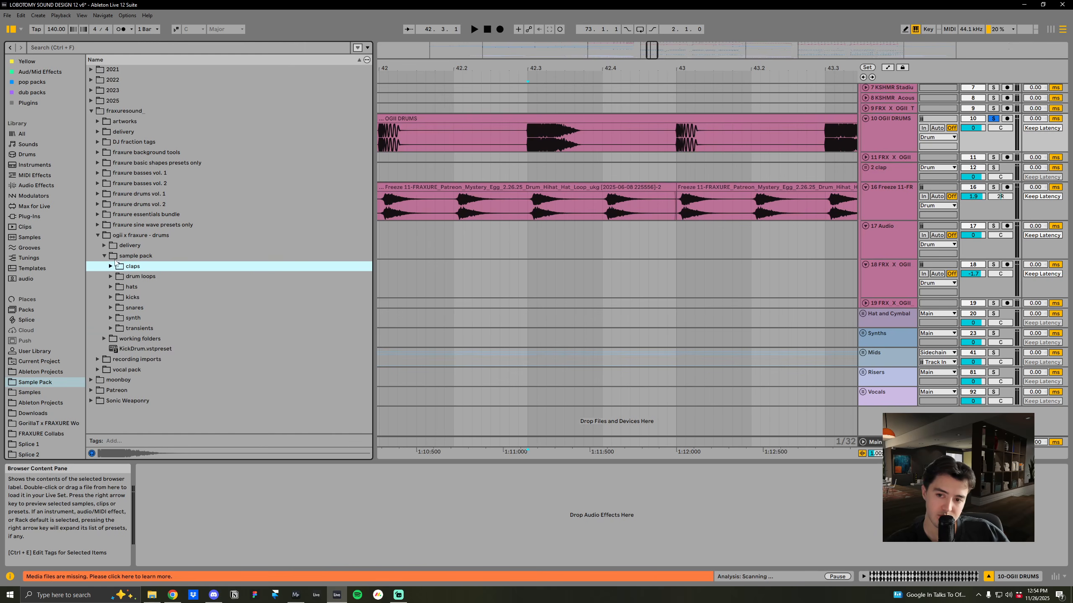
# Audition the hat one-shots in the hats folder from communism.wav down to suffering.wav and collapse the folder
pyautogui.click(111, 287)
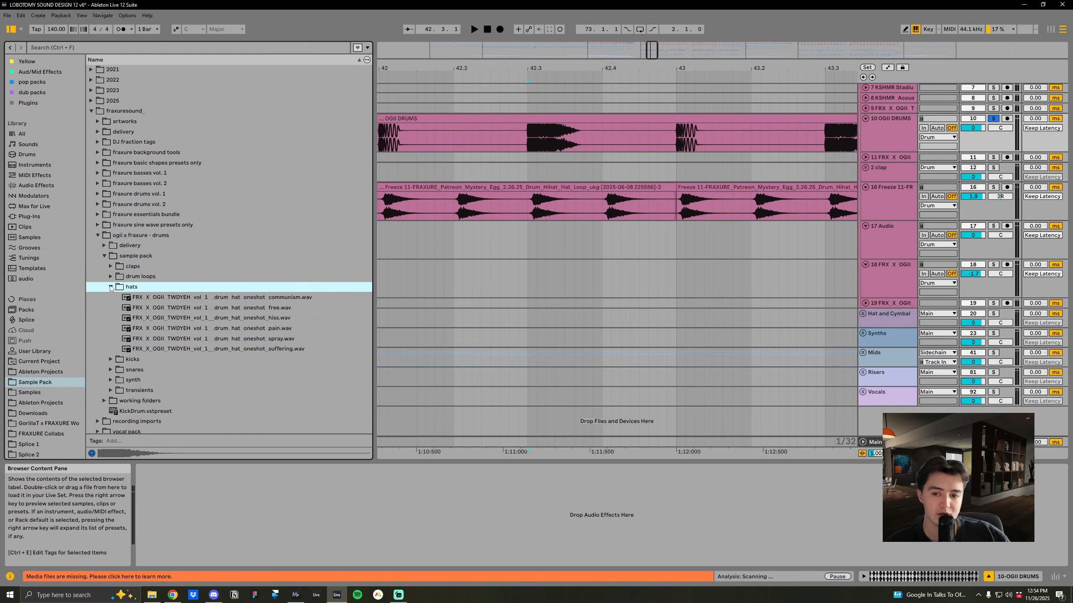
pyautogui.press('Down')
pyautogui.press('Down')
pyautogui.press('Down')
pyautogui.press('Down')
pyautogui.press('Down')
pyautogui.press('Down')
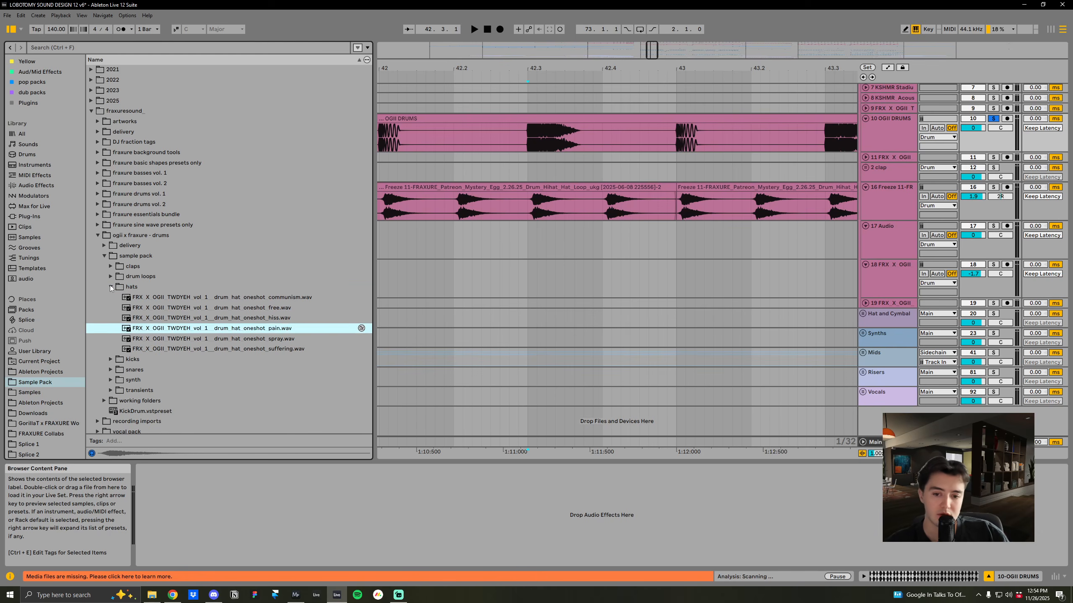
pyautogui.press('Down')
pyautogui.click(111, 286)
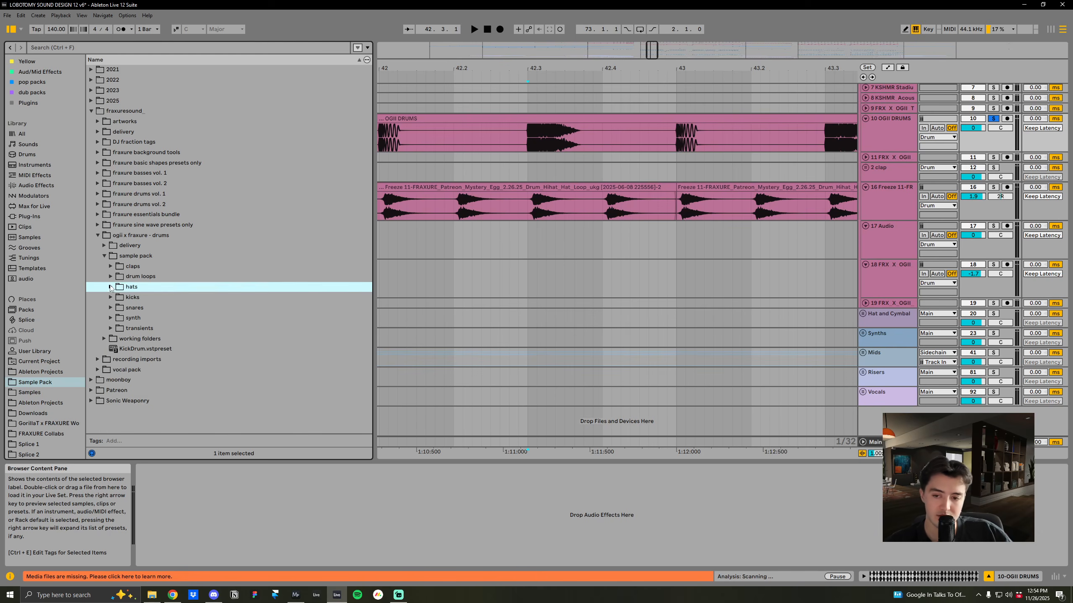
# Audition the snare samples in the snares folder from drum_snare_note_oneshot_anger_D#.wav down to yummy.wav and collapse the folder
pyautogui.click(110, 277)
pyautogui.click(110, 307)
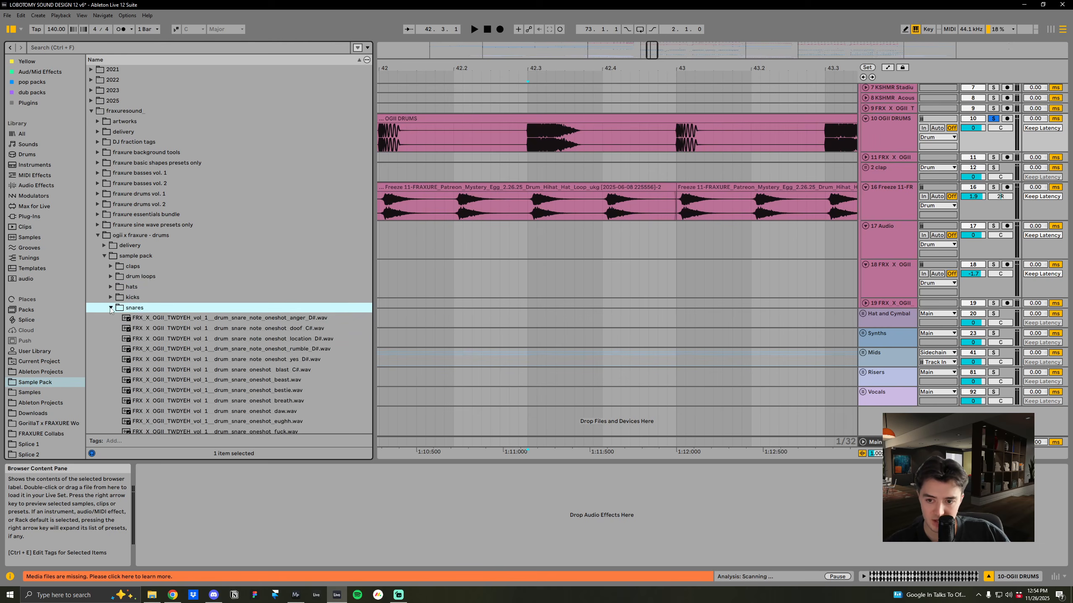
pyautogui.scroll(-3, 151, 324)
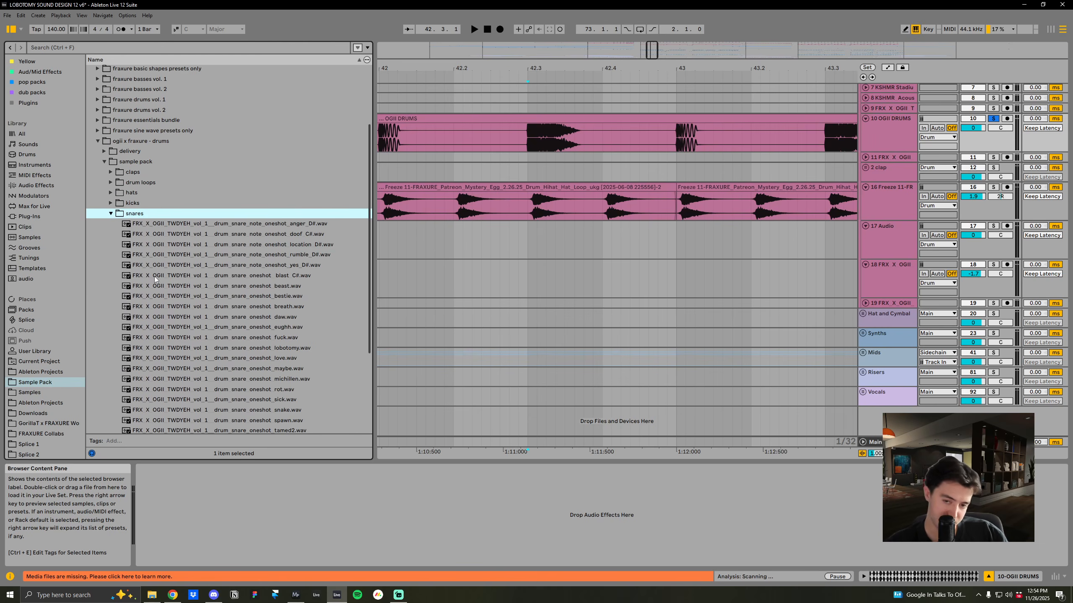
pyautogui.press('Down')
pyautogui.press('Down')
pyautogui.press('Down')
pyautogui.press('Down')
pyautogui.press('Down')
pyautogui.press('Down')
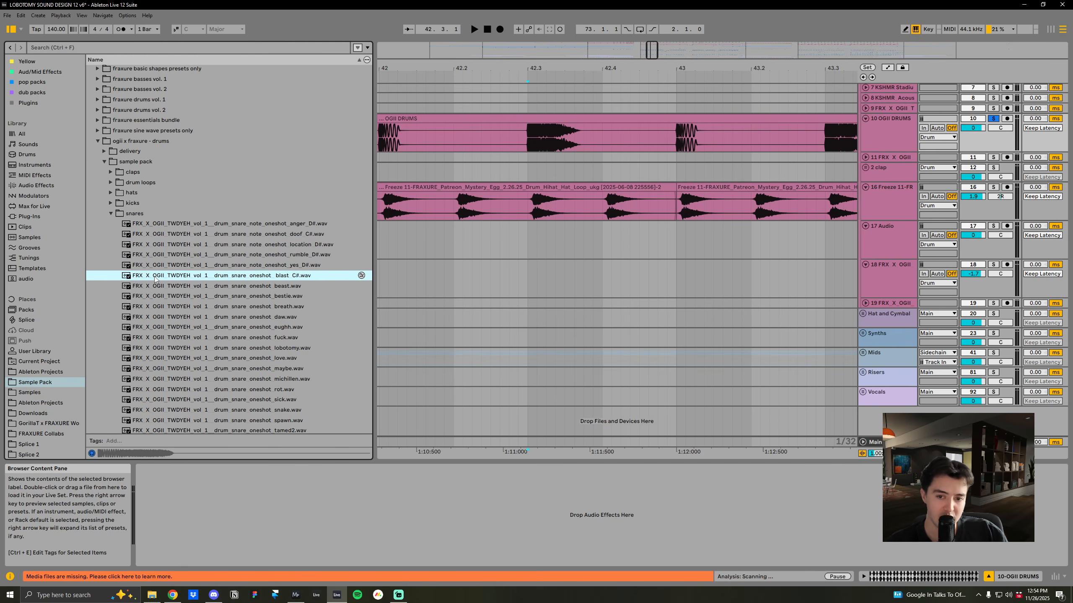
pyautogui.press('Down')
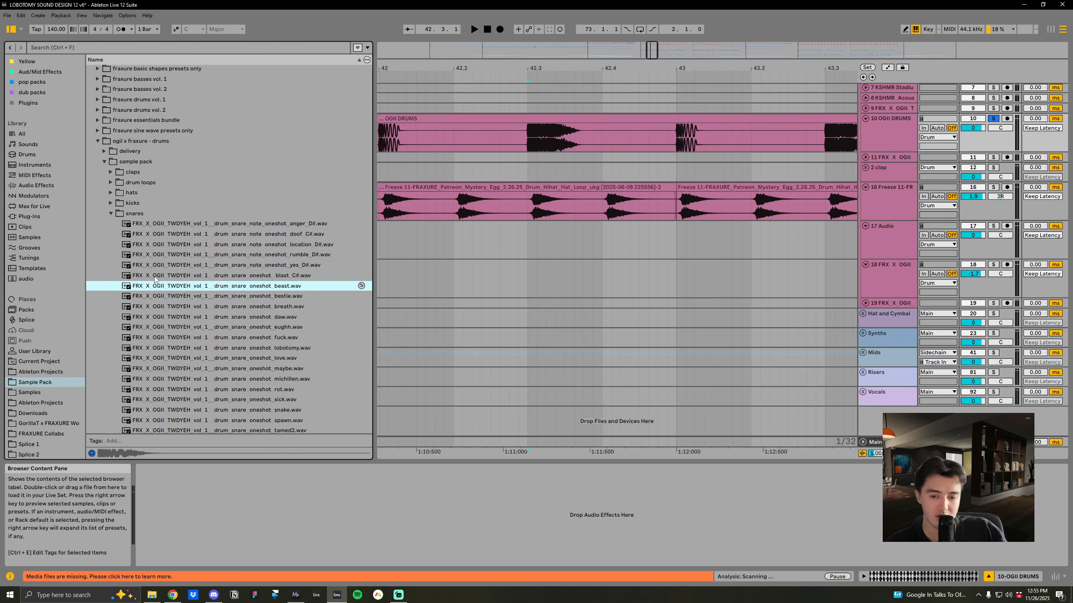
pyautogui.press('Down')
pyautogui.press('Down')
pyautogui.press('Down')
pyautogui.press('Down')
pyautogui.press('Down')
pyautogui.press('Down')
pyautogui.press('Down')
pyautogui.press('Down')
pyautogui.press('Down')
pyautogui.press('Down')
pyautogui.press('Down')
pyautogui.press('Down')
pyautogui.press('Down')
pyautogui.press('Down')
pyautogui.press('Down')
pyautogui.press('Down')
pyautogui.press('Down')
pyautogui.press('Down')
pyautogui.press('Down')
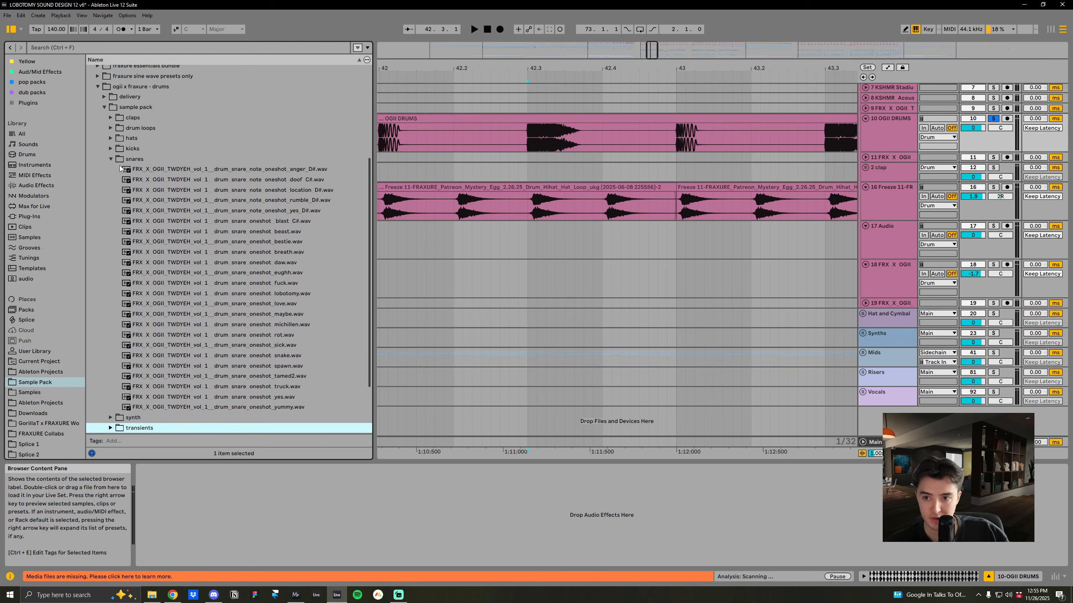
pyautogui.click(111, 158)
# Audition the loops in the synth folder from synth_loop_Serum2.wav upward to the InstrumentRack loop
pyautogui.click(111, 318)
pyautogui.scroll(-5, 171, 303)
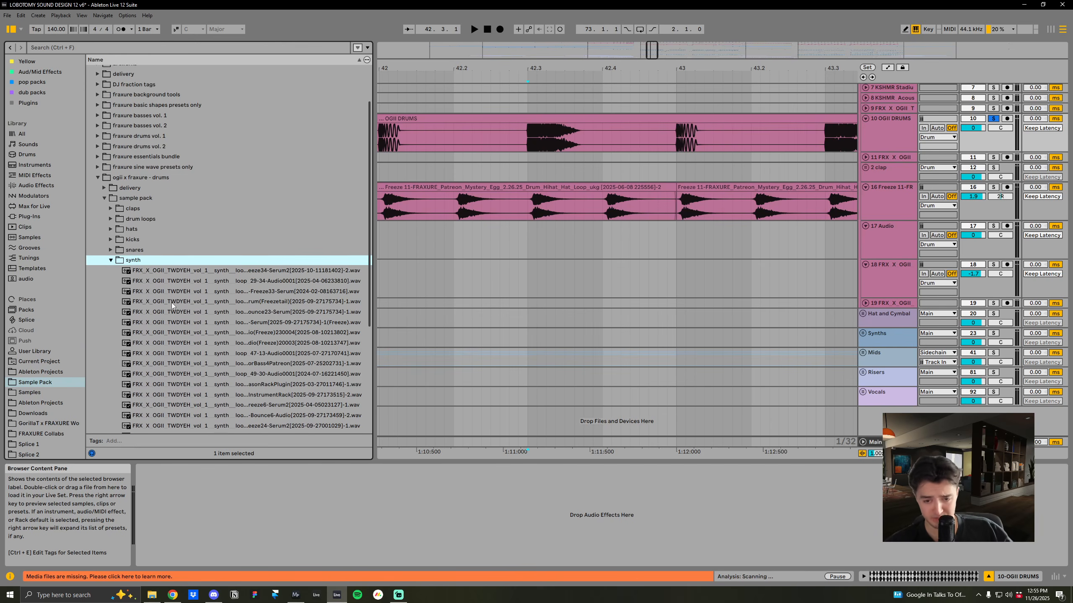
pyautogui.scroll(-4, 362, 352)
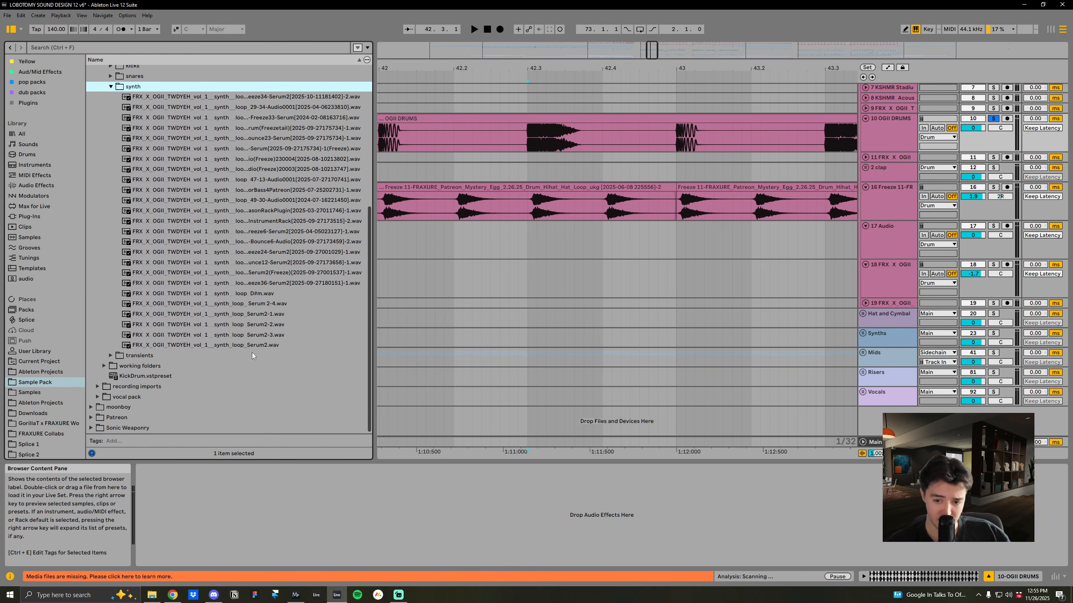
pyautogui.click(252, 346)
pyautogui.press('Up')
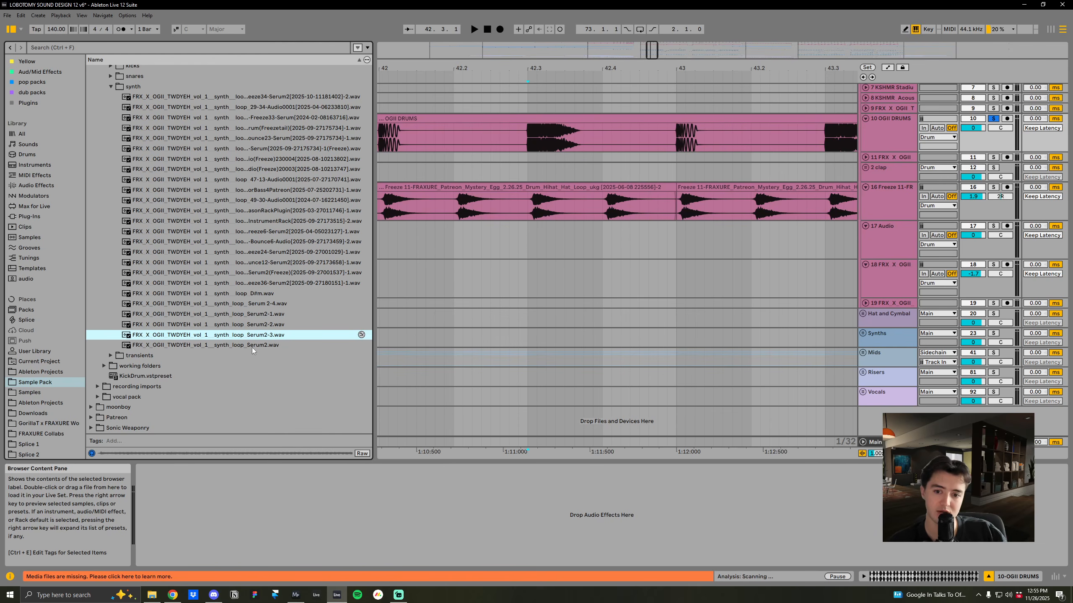
pyautogui.press('Up')
pyautogui.press('Up')
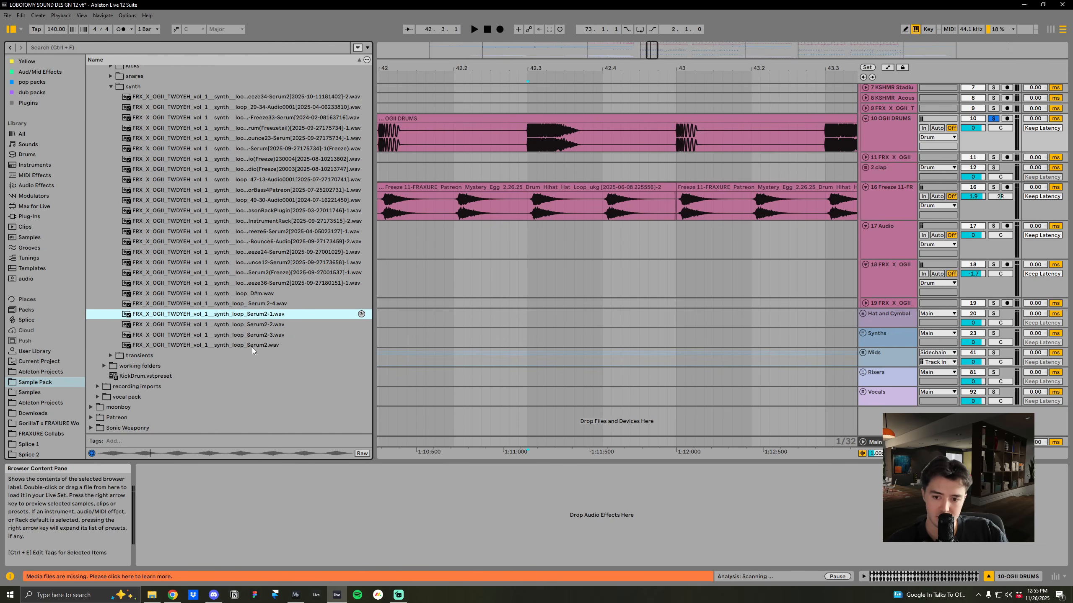
pyautogui.press('Up')
pyautogui.press('Up')
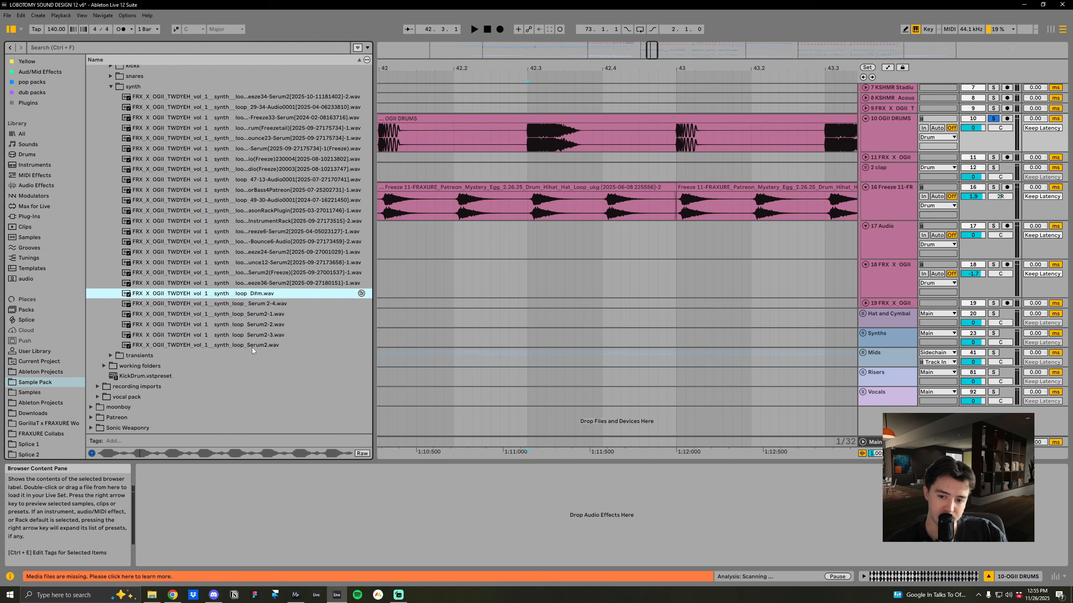
pyautogui.press('Up')
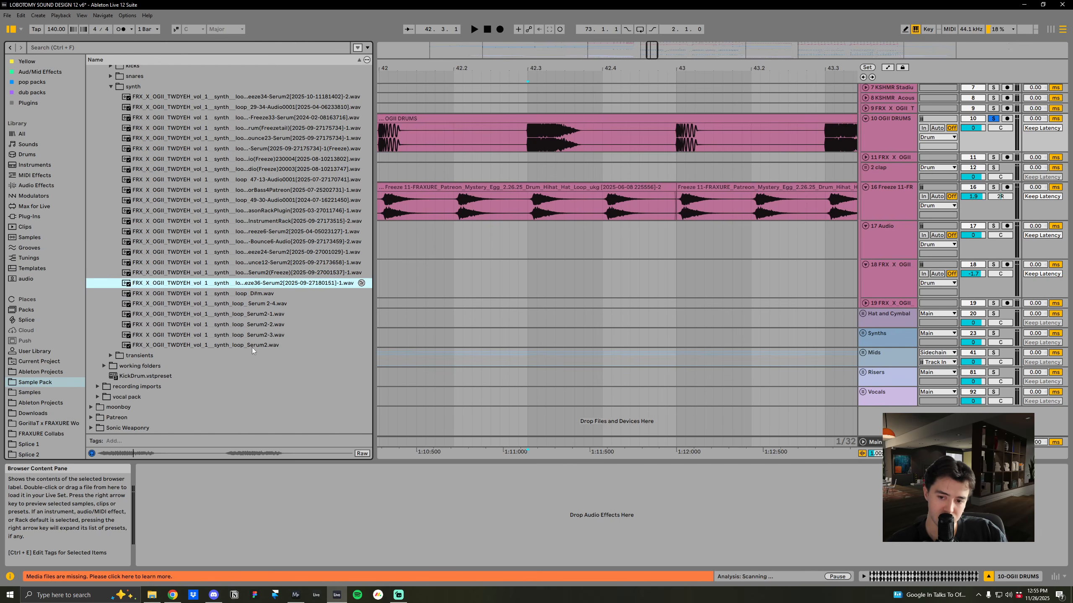
pyautogui.press('Up')
pyautogui.press('Up')
pyautogui.press('Up')
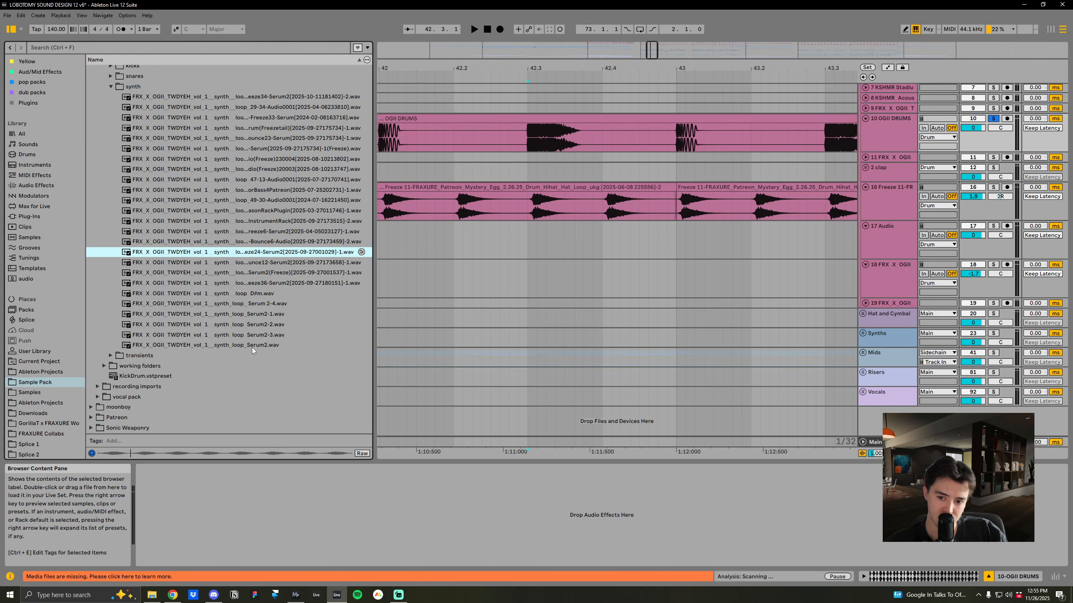
pyautogui.press('Up')
pyautogui.press('Up')
pyautogui.press('Up')
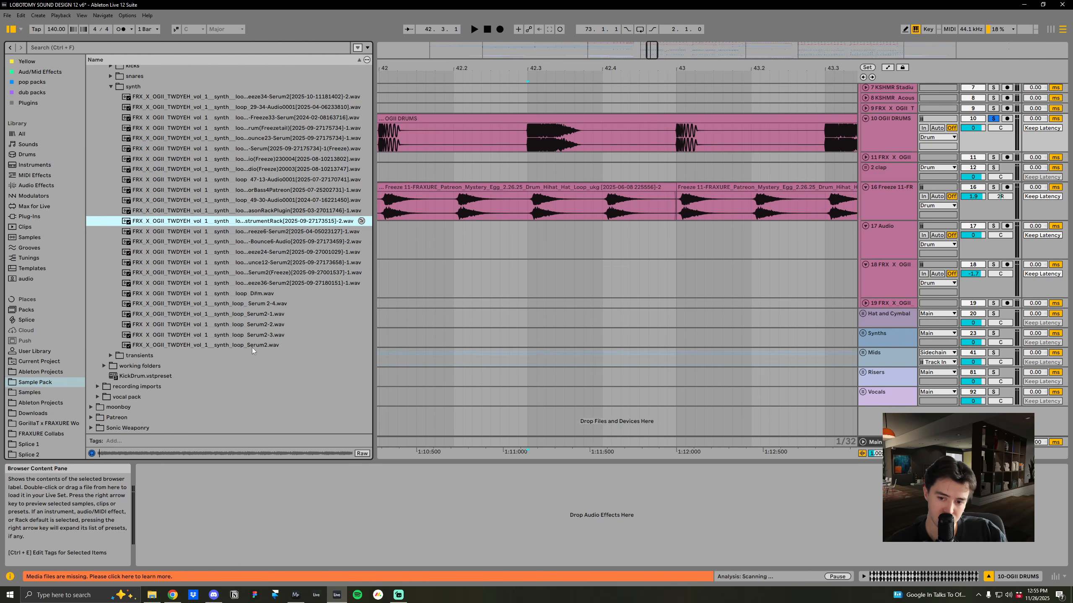
# Audition the first two loops listed in the synth folder and collapse the folder
pyautogui.click(263, 98)
pyautogui.press('Down')
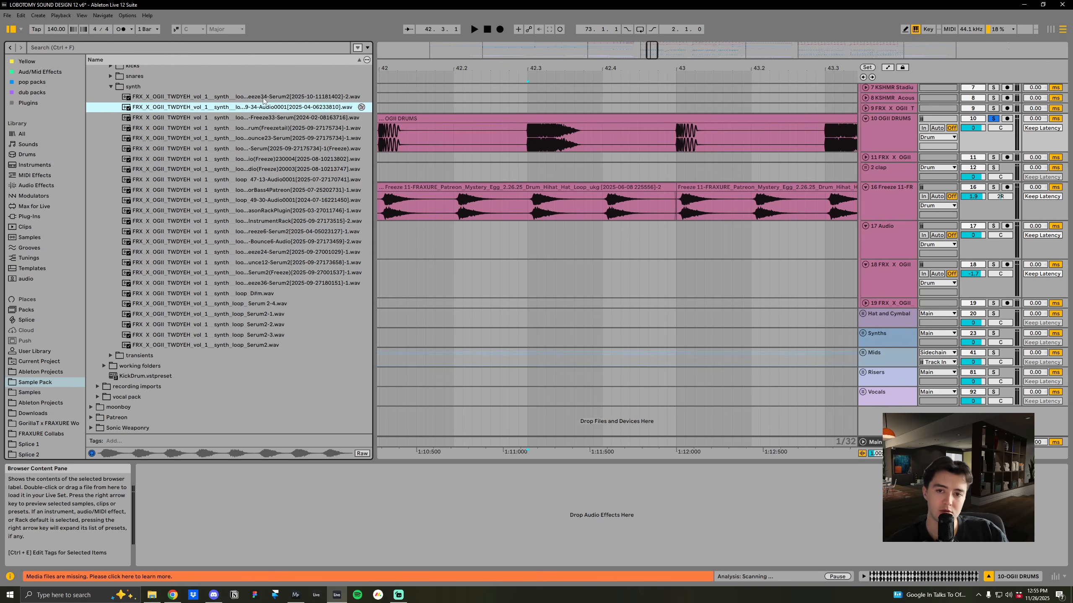
pyautogui.moveTo(507, 68); pyautogui.dragTo(482, 53)
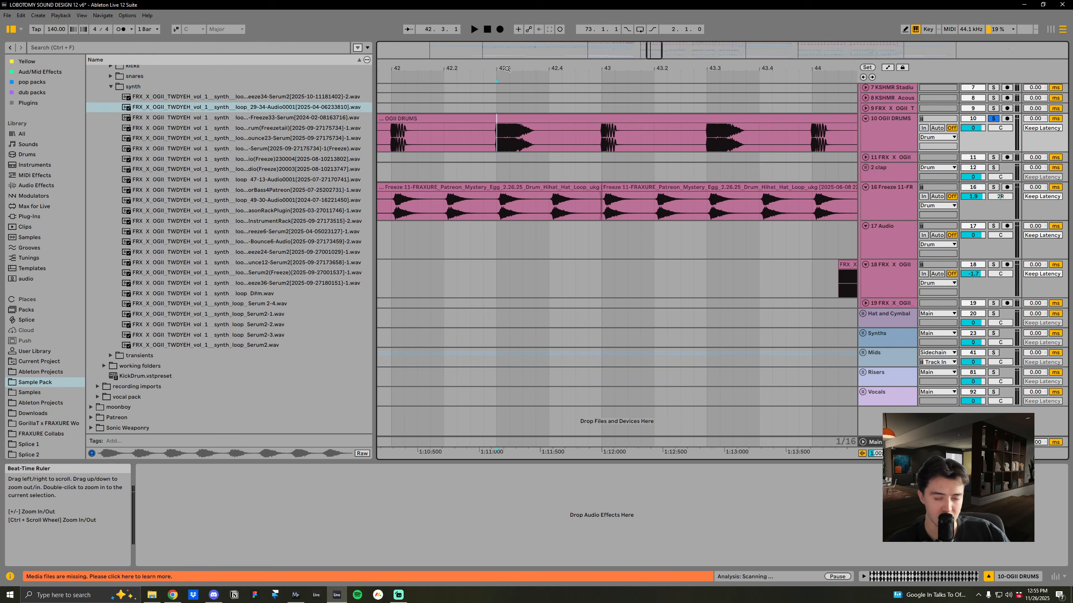
pyautogui.scroll(1, 157, 182)
pyautogui.click(111, 122)
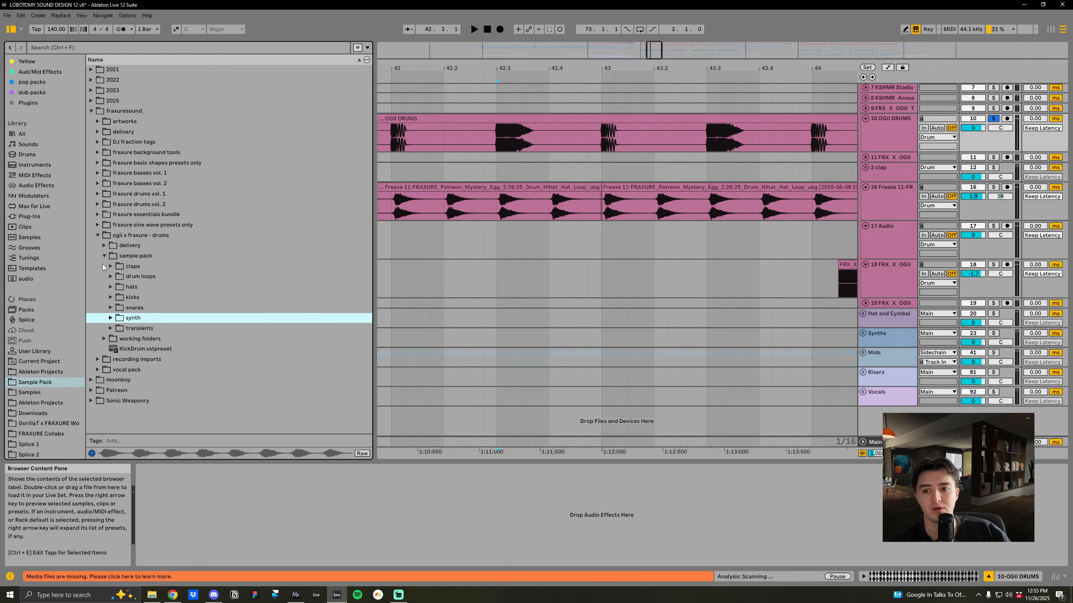
# Turn off solo on the OGII DRUMS track and place the insert marker at the drop at 41.1.1
pyautogui.moveTo(528, 68); pyautogui.dragTo(530, 54)
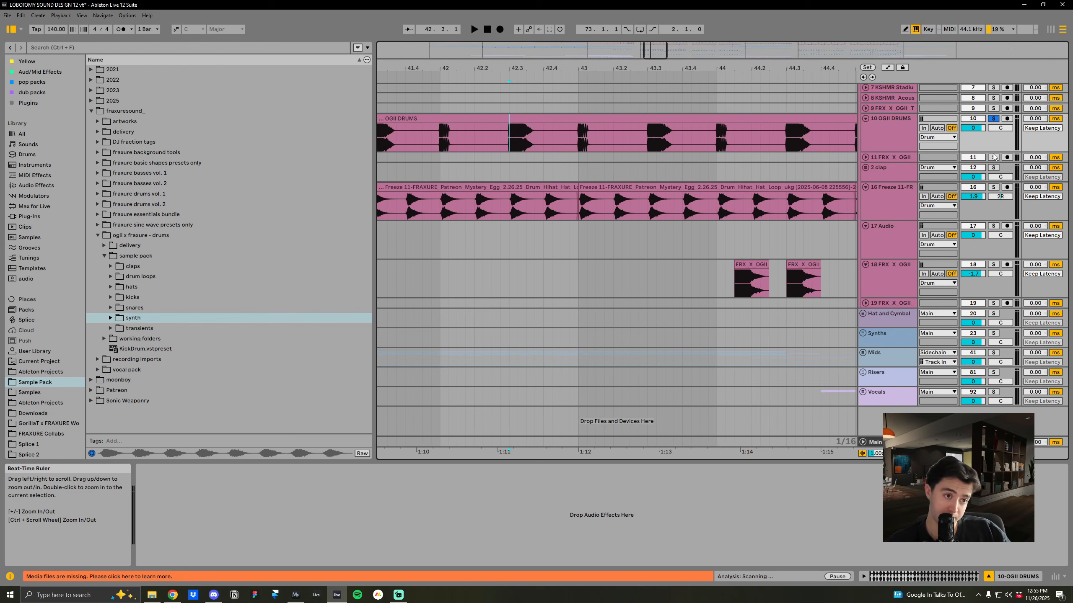
pyautogui.click(993, 119)
pyautogui.moveTo(674, 71); pyautogui.dragTo(622, 55)
pyautogui.click(434, 149)
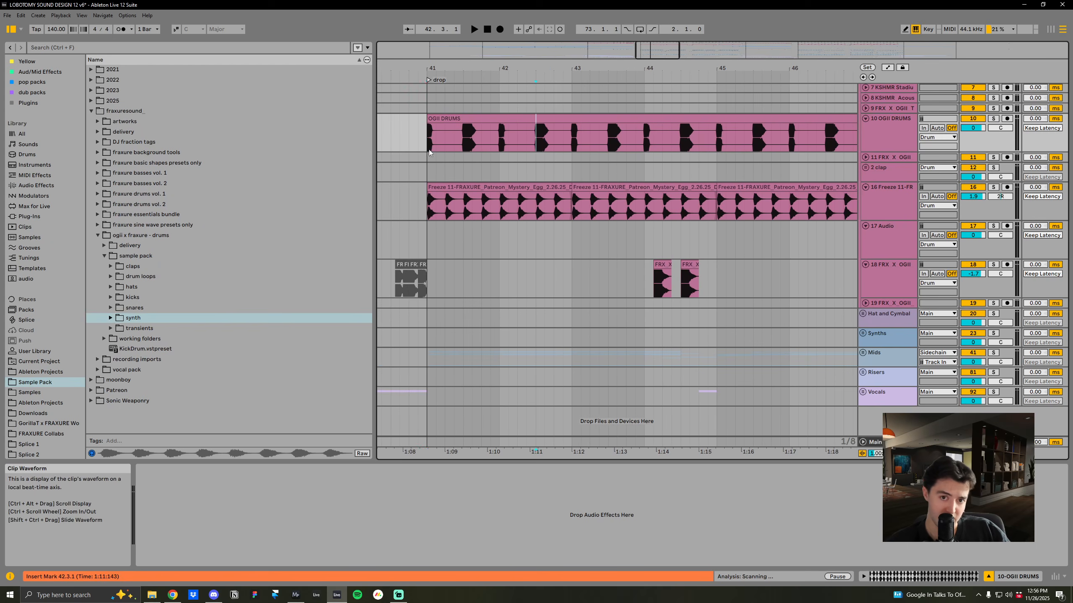
pyautogui.moveTo(428, 69); pyautogui.dragTo(454, 121)
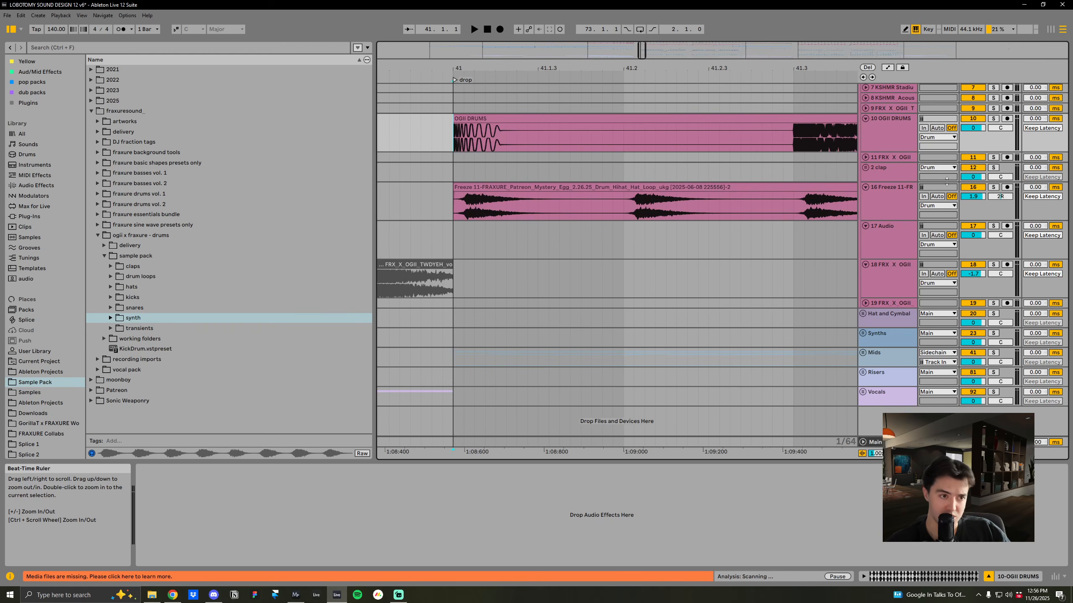
# Solo the OGII DRUMS track again and play it from the drop at 41.1.1
pyautogui.click(993, 119)
pyautogui.moveTo(587, 71); pyautogui.dragTo(570, 55)
pyautogui.click(468, 146)
pyautogui.press('space')
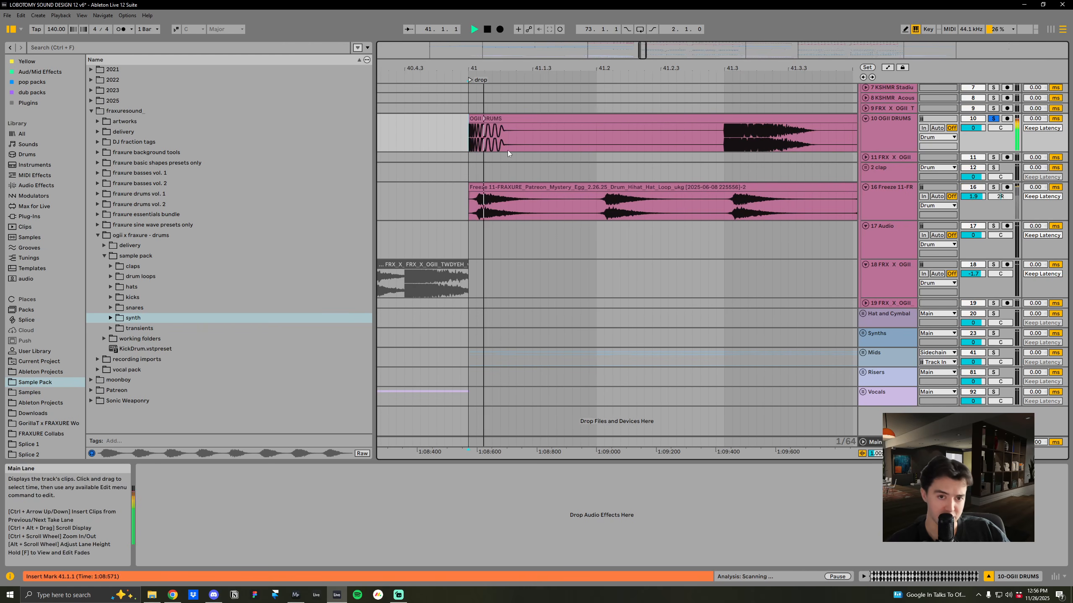
# Stop playback and audition the OGII DRUMS track from the hit at 41.3
pyautogui.press('space')
pyautogui.click(727, 136)
pyautogui.press('space')
pyautogui.press('space')
# Solo track 18 and audition its clips just after bar 44
pyautogui.moveTo(736, 70); pyautogui.dragTo(497, 66)
pyautogui.click(623, 292)
pyautogui.click(994, 264)
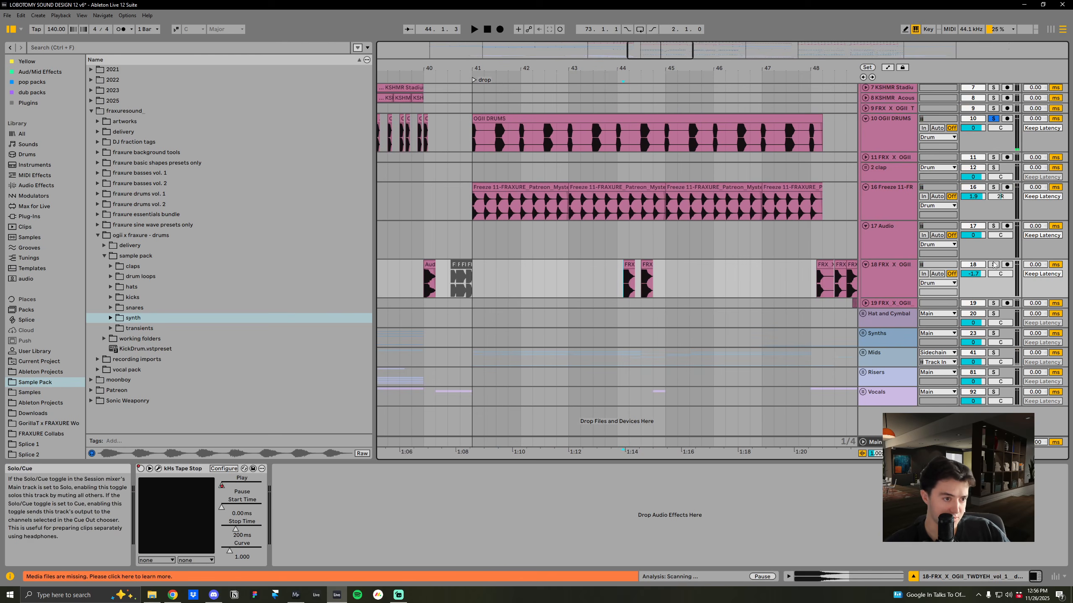
pyautogui.moveTo(644, 69); pyautogui.dragTo(568, 81)
pyautogui.press('space')
pyautogui.press('space')
# Audition the soloed track 18 from 48.1.3, and again from its last clip before bar 49
pyautogui.click(782, 178)
pyautogui.press('space')
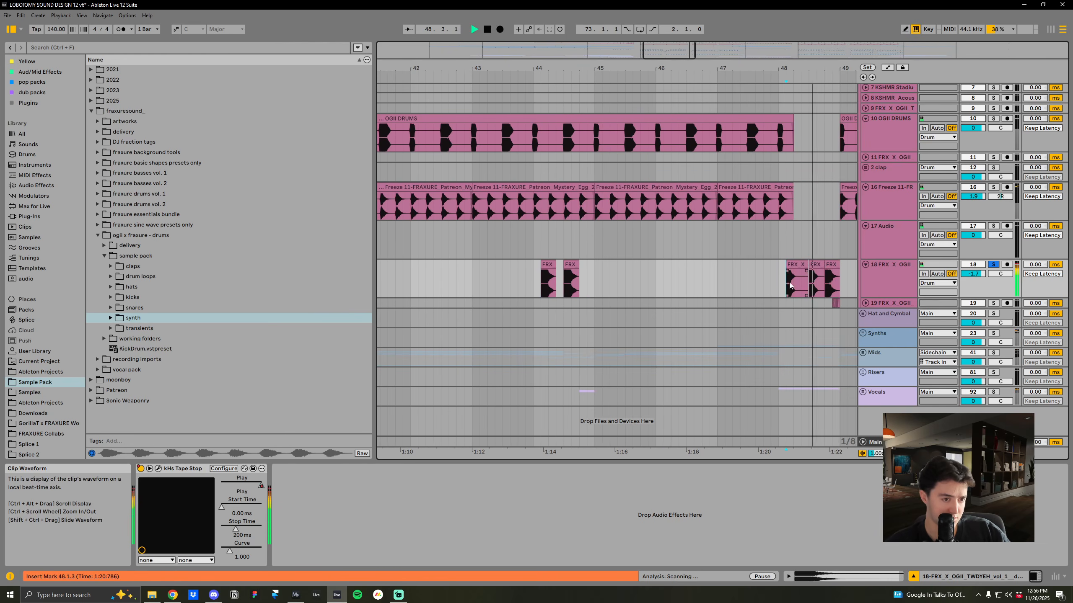
pyautogui.press('space')
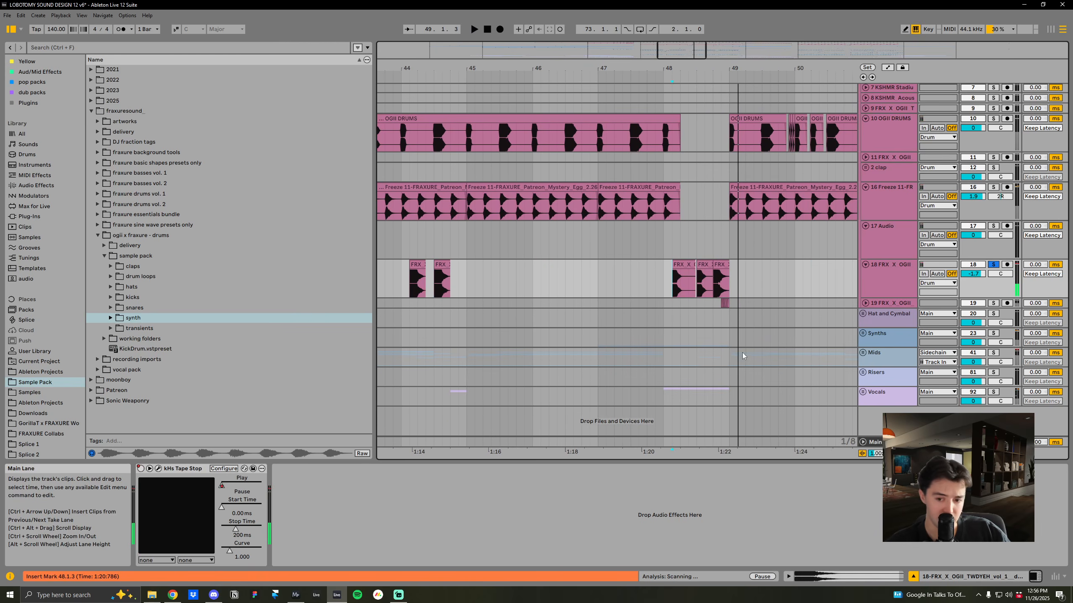
pyautogui.click(716, 294)
pyautogui.press('space')
pyautogui.press('space')
# Unfold track 19 and audition its short clips before bar 49, first soloed and again with the full mix
pyautogui.moveTo(730, 70); pyautogui.dragTo(734, 145)
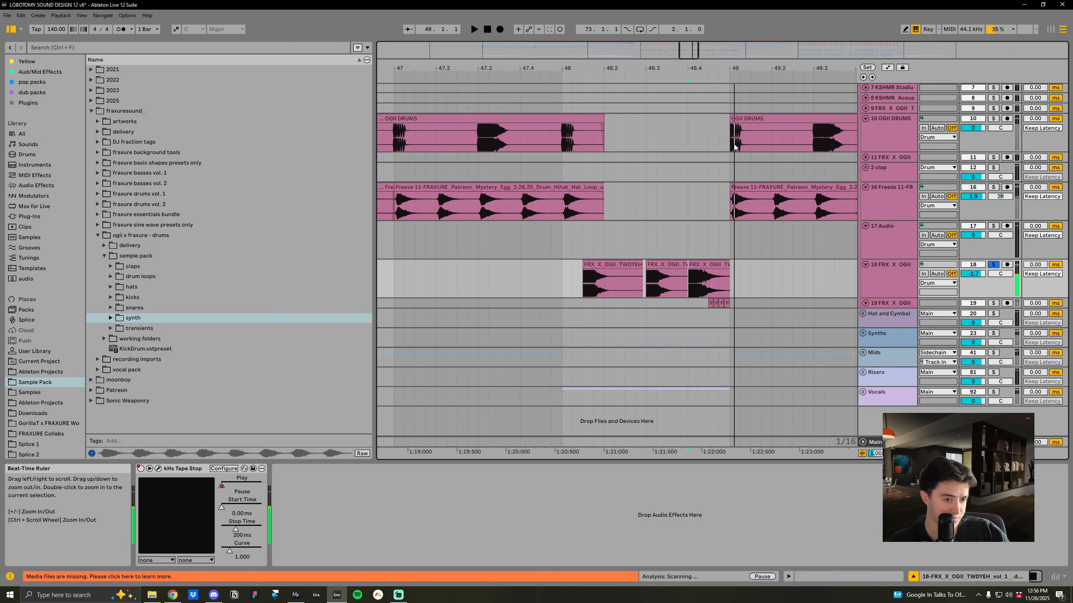
pyautogui.click(864, 304)
pyautogui.click(887, 309)
pyautogui.moveTo(735, 70); pyautogui.dragTo(734, 169)
pyautogui.click(623, 322)
pyautogui.click(994, 303)
pyautogui.press('space')
pyautogui.click(994, 303)
pyautogui.press('space')
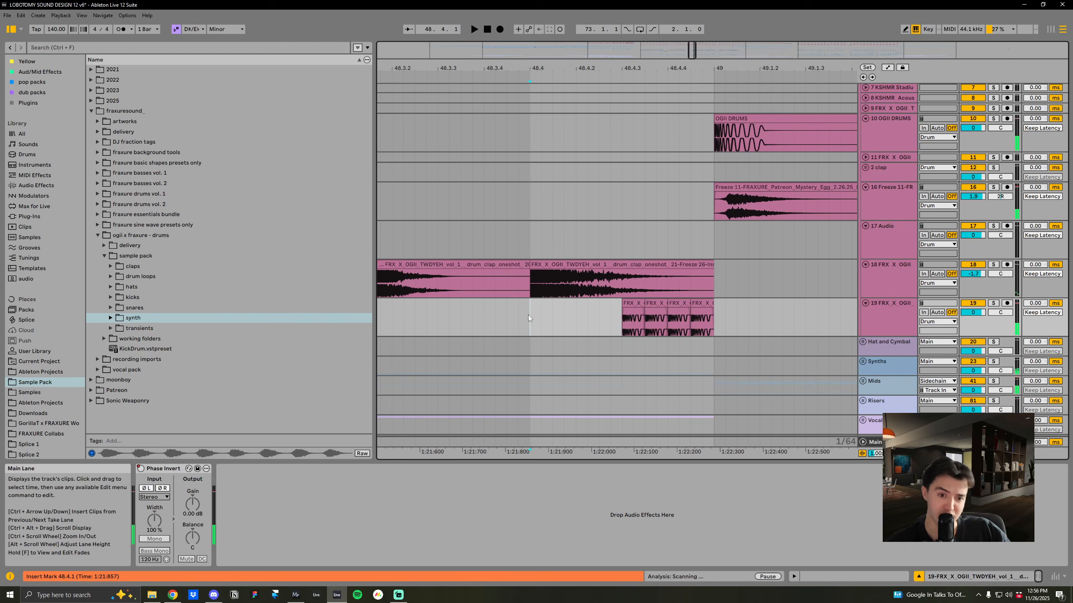
# Place the insert marker at 48.4.3 on track 19 and show the automation of its Phase Invert device's on/off switch
pyautogui.click(628, 329)
pyautogui.rightClick(141, 469)
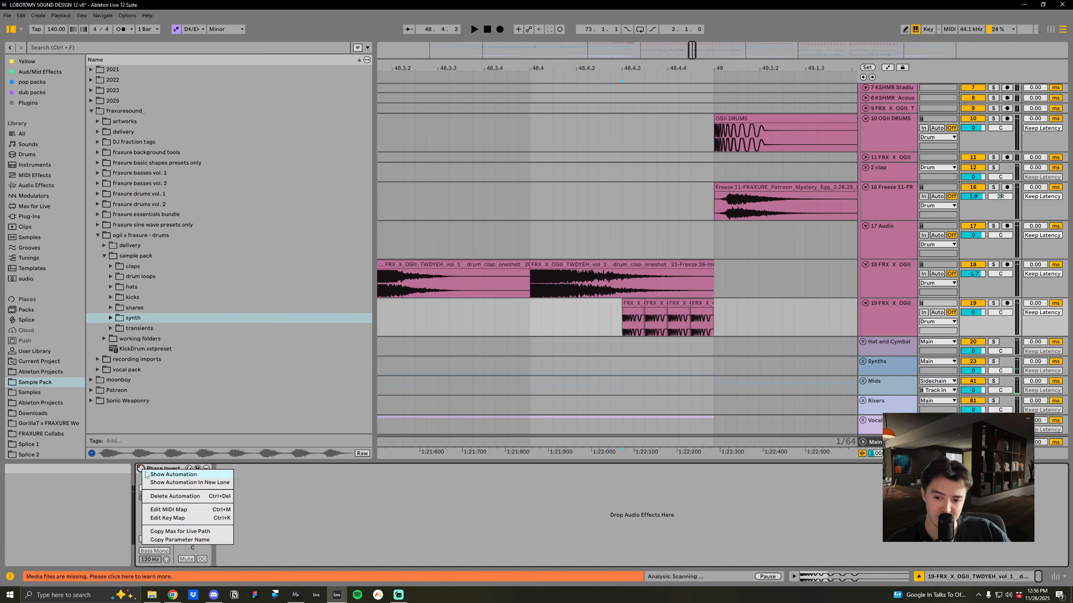
pyautogui.click(157, 474)
# Record track 19's soloed output from 48.4.3 onto a new audio track, compare the waveforms, and delete the new track
pyautogui.click(891, 305)
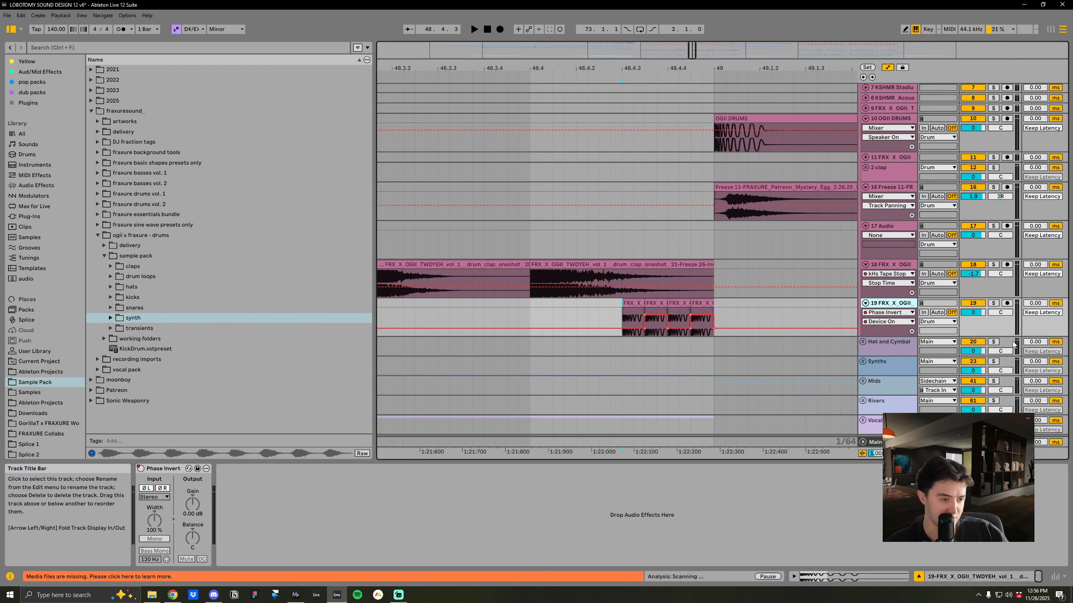
pyautogui.hotkey('ctrl', 't')
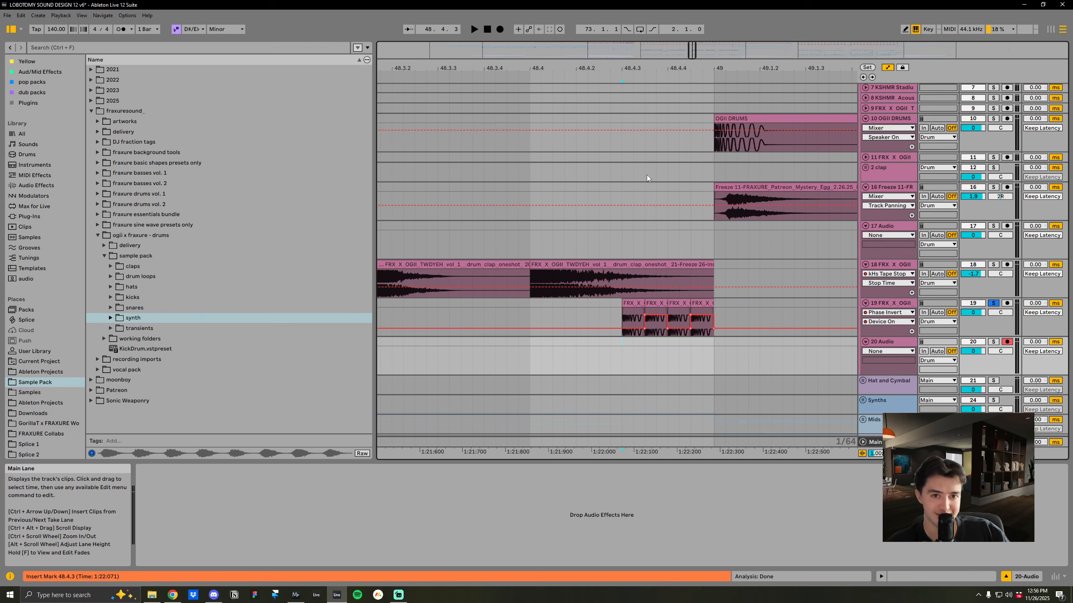
pyautogui.click(500, 29)
pyautogui.press('space')
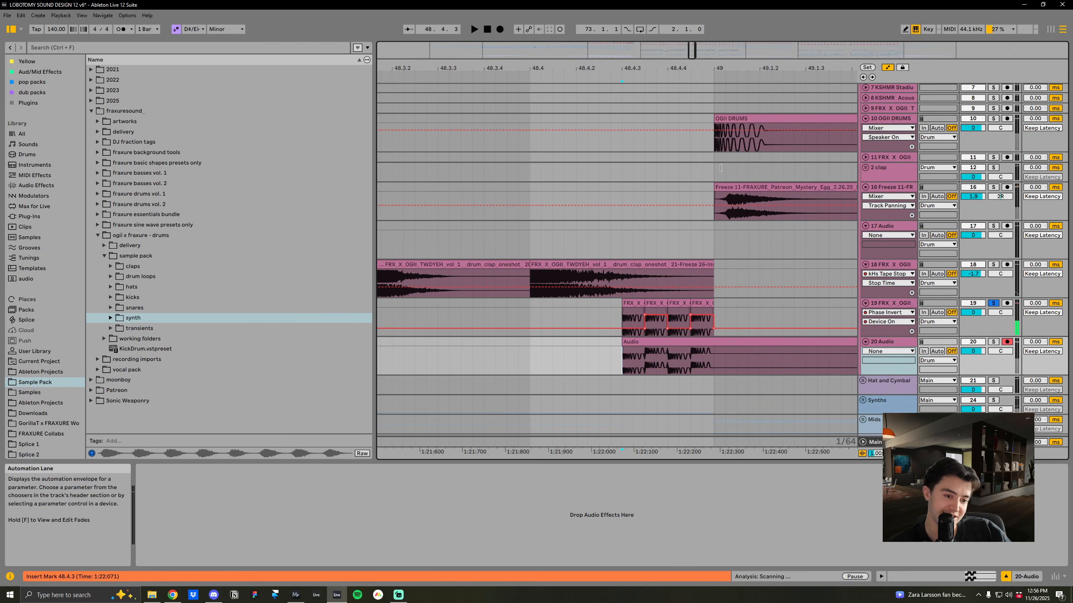
pyautogui.scroll(4, 709, 243)
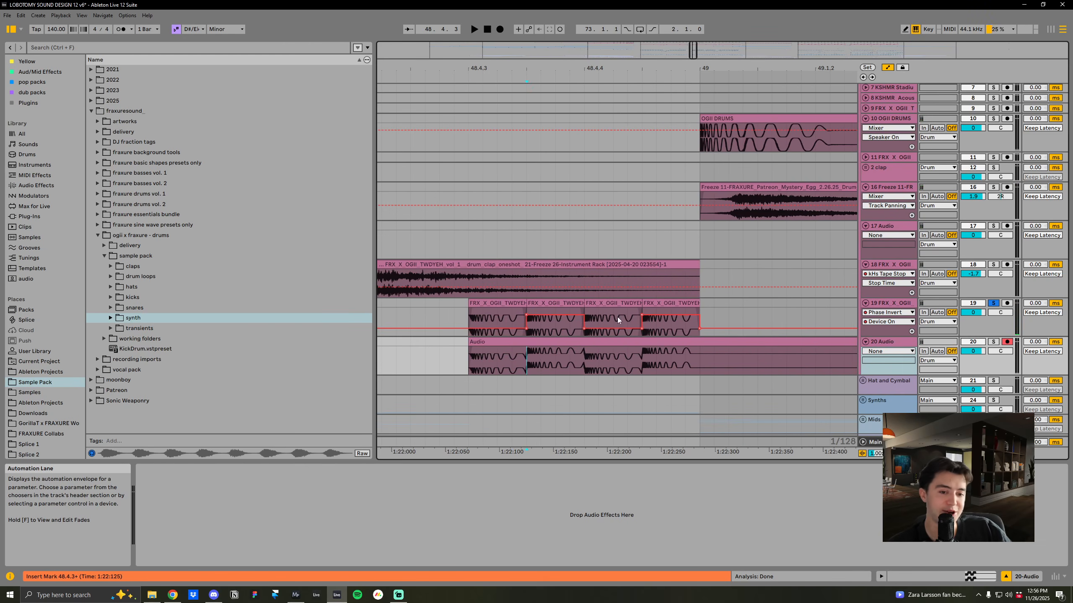
pyautogui.click(888, 344)
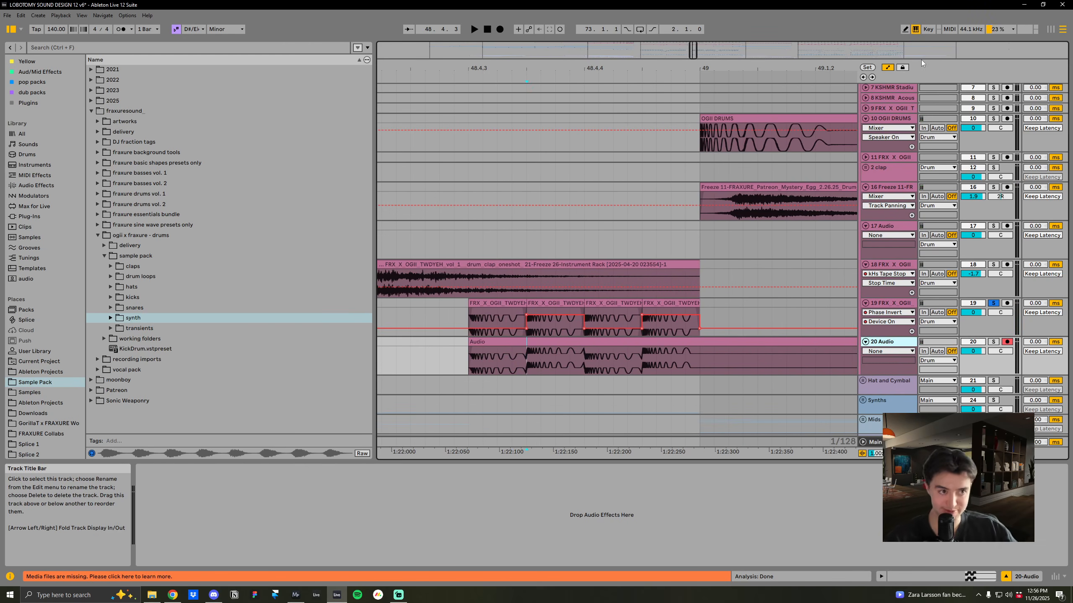
pyautogui.press('Down')
# Restore the Live window to a smaller size and minimize the file explorer and Discord windows around it
pyautogui.click(1043, 5)
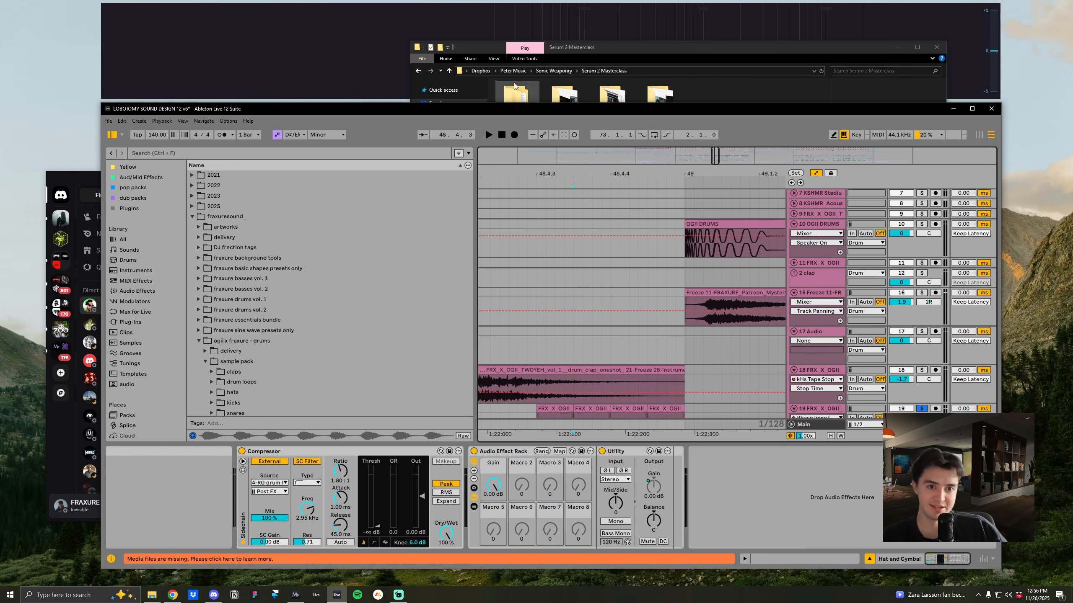
pyautogui.click(936, 46)
pyautogui.click(70, 182)
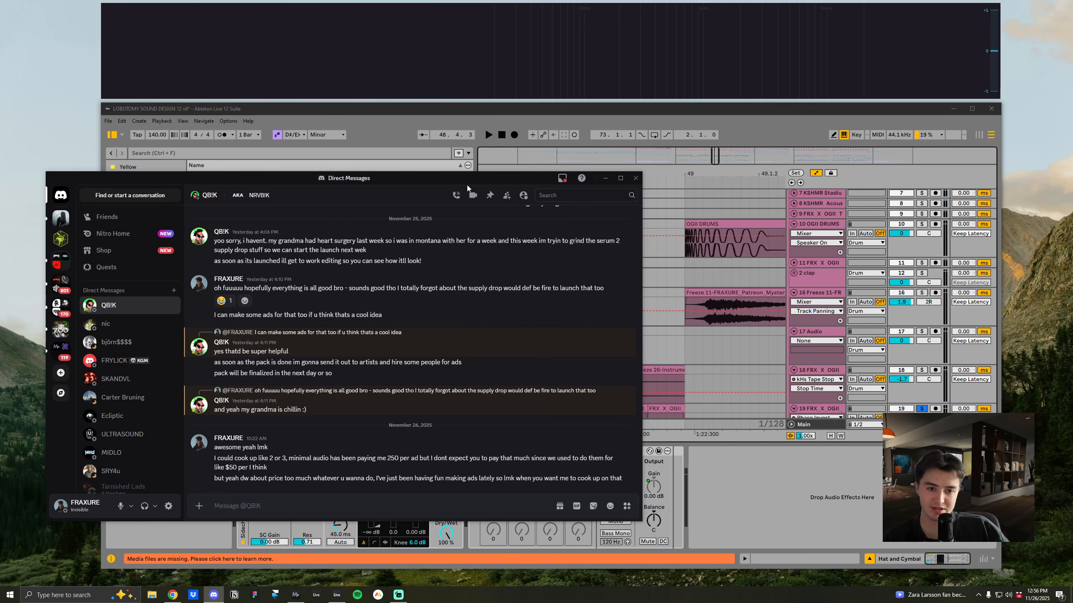
pyautogui.click(606, 179)
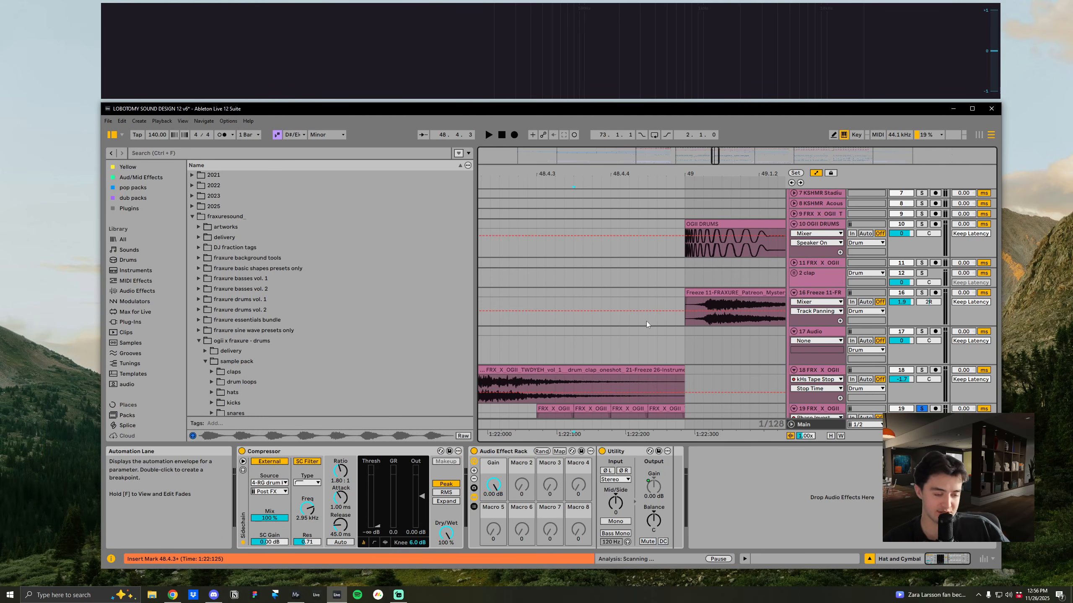
# Place the insert marker at 48.4.3 on track 19, hide the automation, and turn off the track's solo
pyautogui.scroll(-2, 535, 386)
pyautogui.click(536, 374)
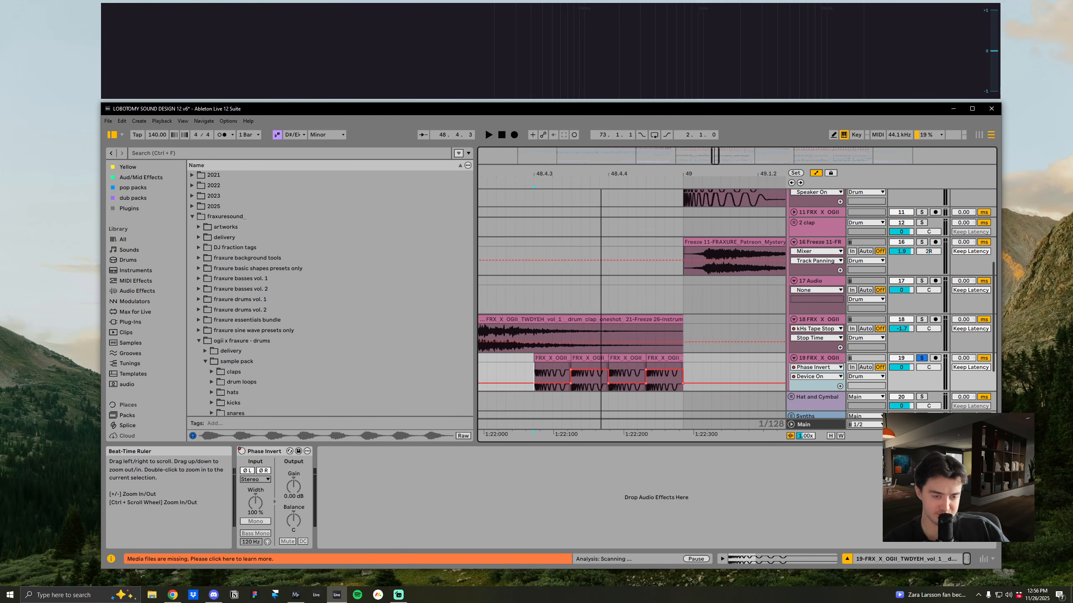
pyautogui.moveTo(537, 173); pyautogui.dragTo(538, 159)
pyautogui.press('a')
pyautogui.click(922, 358)
pyautogui.moveTo(628, 173); pyautogui.dragTo(618, 152)
pyautogui.scroll(-2, 676, 270)
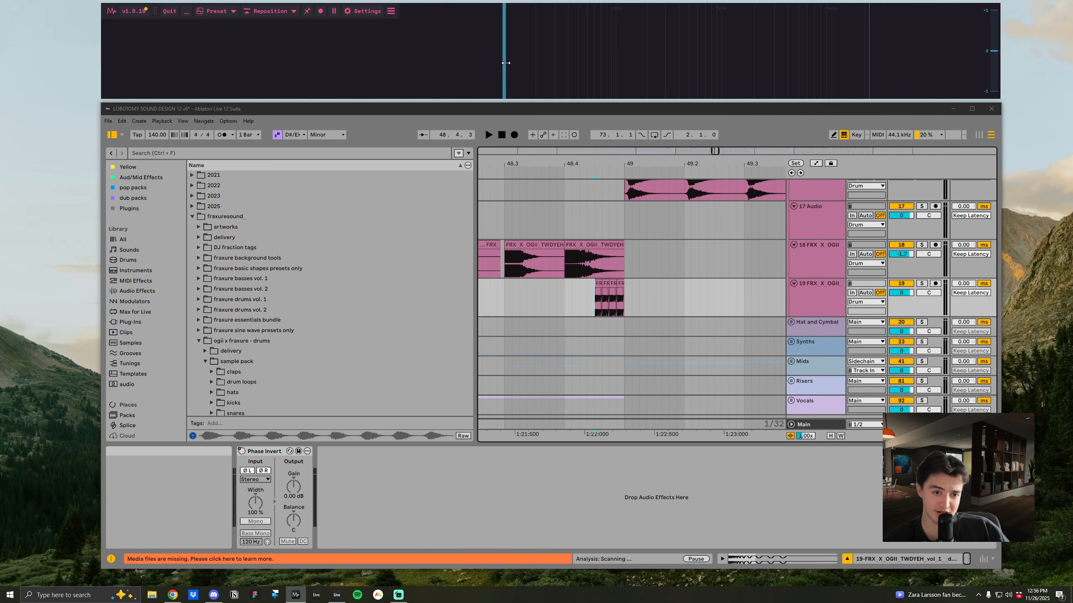
# Play the full mix from 48.3.1, and again from 48.4.3
pyautogui.click(502, 299)
pyautogui.press('space')
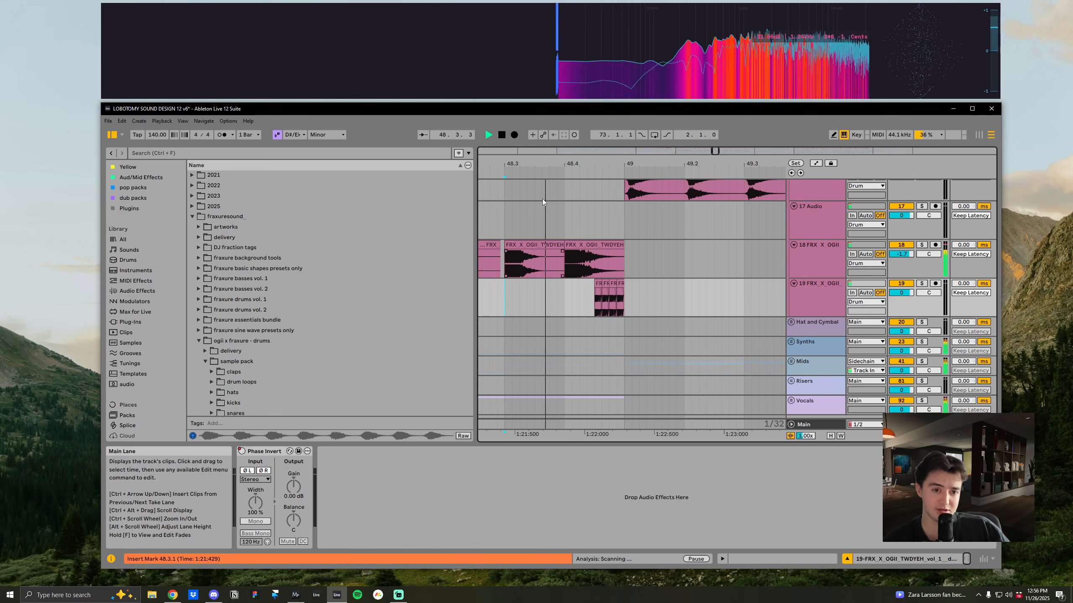
pyautogui.keyDown('ctrl'); pyautogui.scroll(-1, 549, 212); pyautogui.keyUp('ctrl')
pyautogui.press('space')
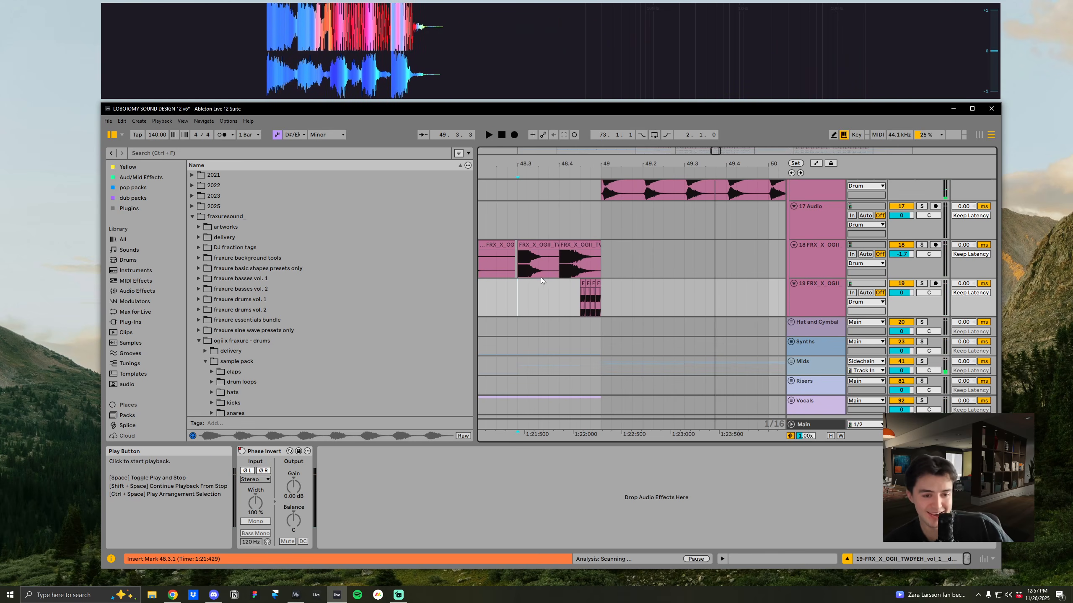
pyautogui.click(583, 314)
pyautogui.press('space')
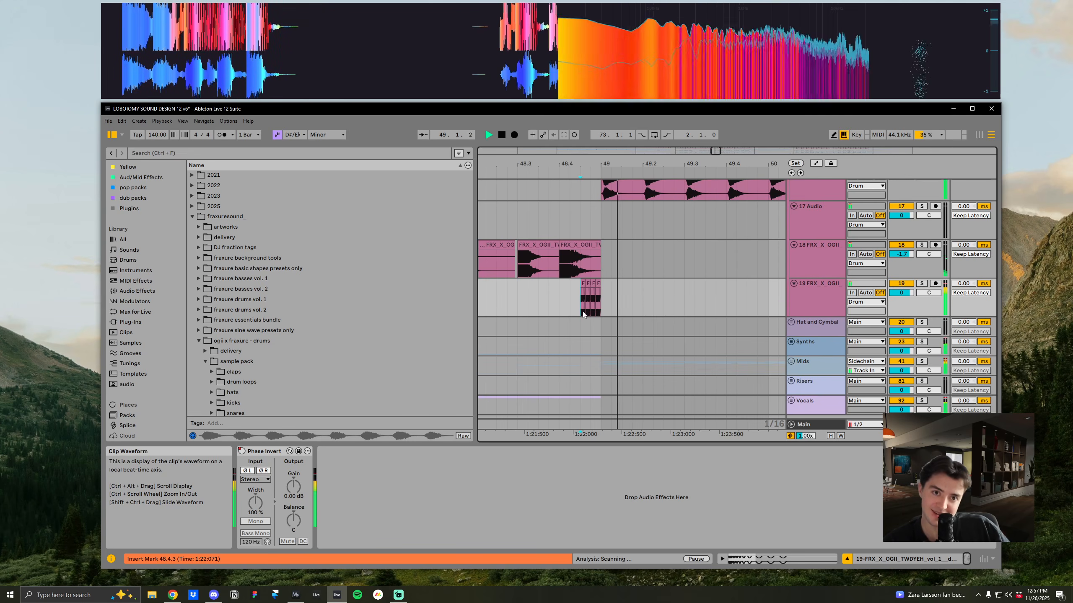
pyautogui.press('-')
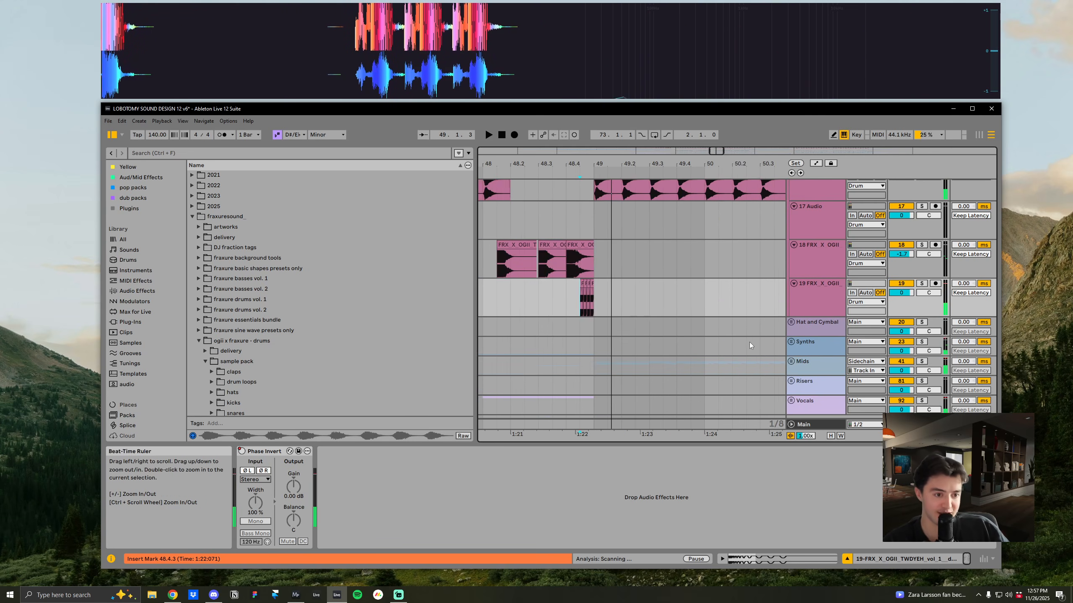
# Fold drum tracks 19, 18, 17, 16 and 10
pyautogui.scroll(2, 749, 343)
pyautogui.click(808, 343)
pyautogui.scroll(2, 808, 334)
pyautogui.click(794, 391)
pyautogui.click(794, 354)
pyautogui.click(794, 315)
pyautogui.click(793, 276)
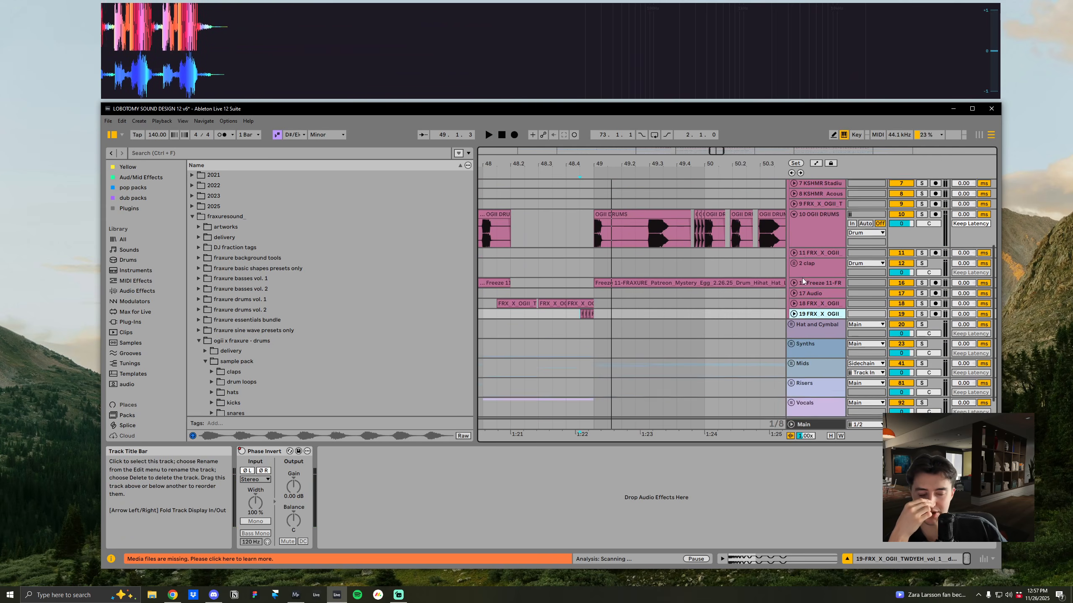
pyautogui.click(795, 242)
# Maximize the Live window, narrow the browser, and place the insert marker at the drop at 41.1.1 on track 19
pyautogui.moveTo(666, 163); pyautogui.dragTo(656, 143)
pyautogui.click(972, 109)
pyautogui.moveTo(374, 317); pyautogui.dragTo(297, 317)
pyautogui.moveTo(410, 62); pyautogui.dragTo(610, 40)
pyautogui.click(431, 281)
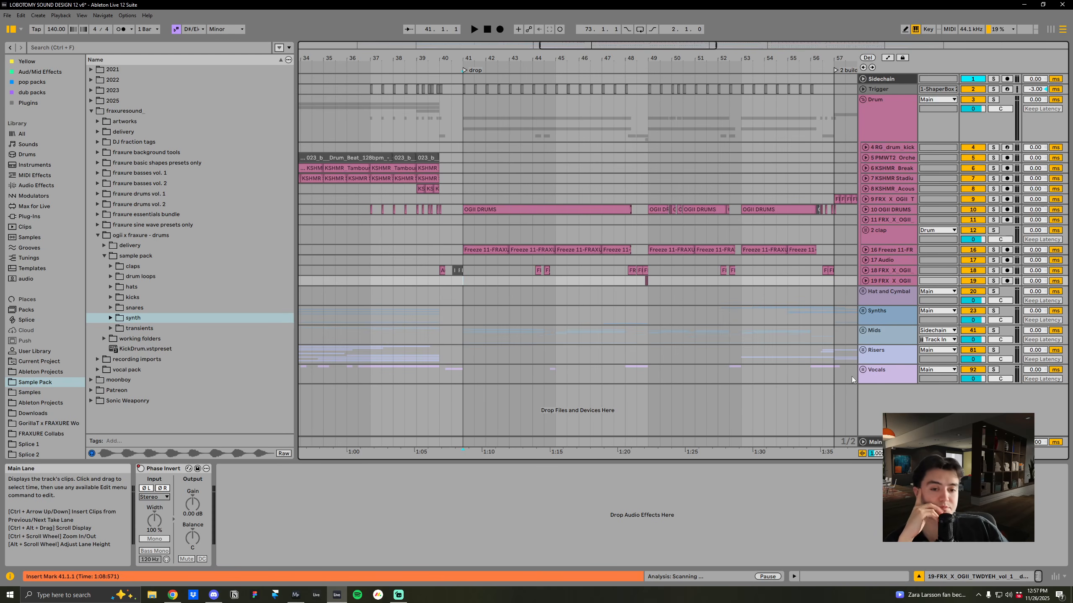
# Look through the tracks inside the Mids group, collapse it, and expand the Synths group
pyautogui.click(863, 331)
pyautogui.scroll(-3, 760, 393)
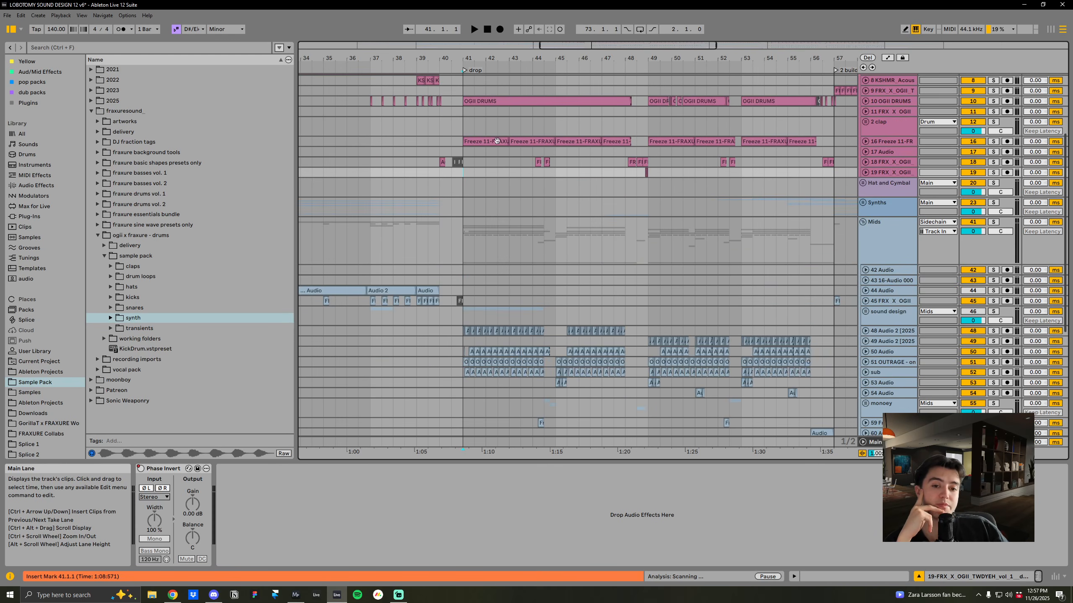
pyautogui.moveTo(476, 60); pyautogui.dragTo(653, 50)
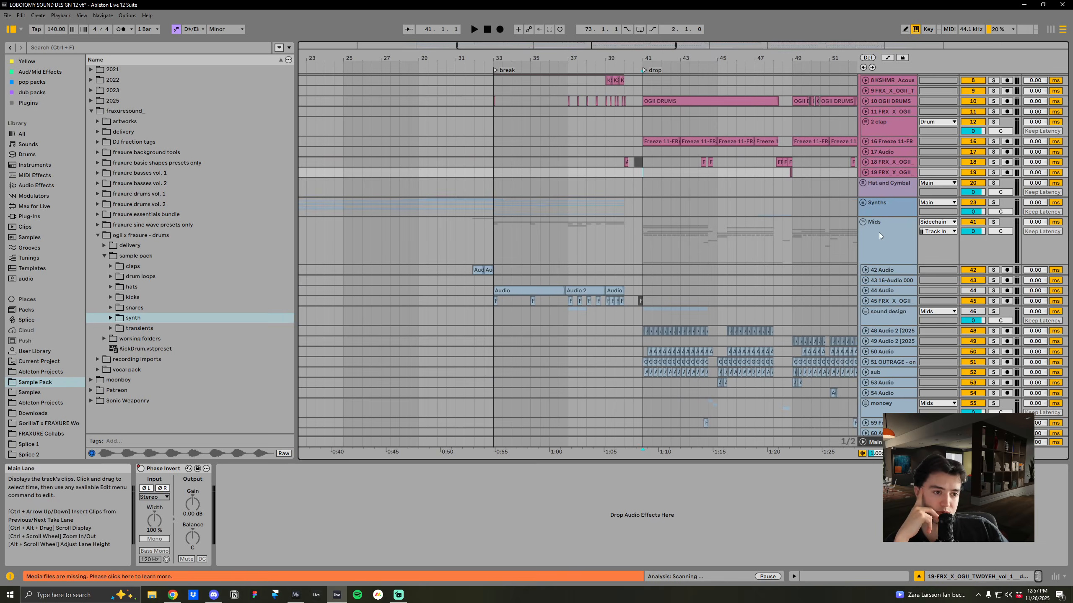
pyautogui.click(863, 222)
pyautogui.click(864, 311)
pyautogui.scroll(-3, 531, 339)
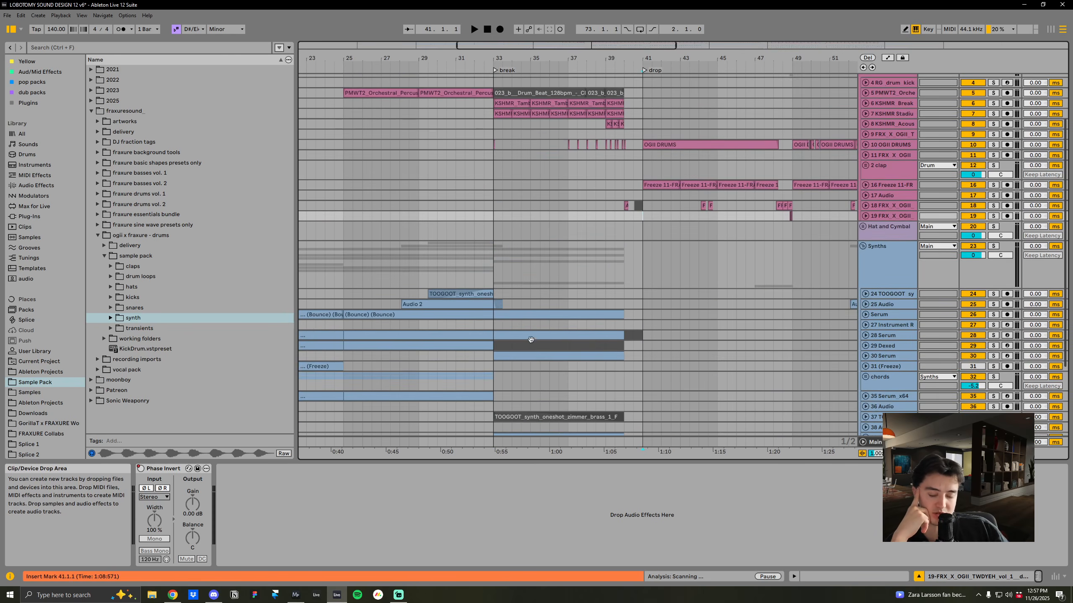
pyautogui.moveTo(483, 59); pyautogui.dragTo(568, 52)
pyautogui.scroll(-2, 676, 253)
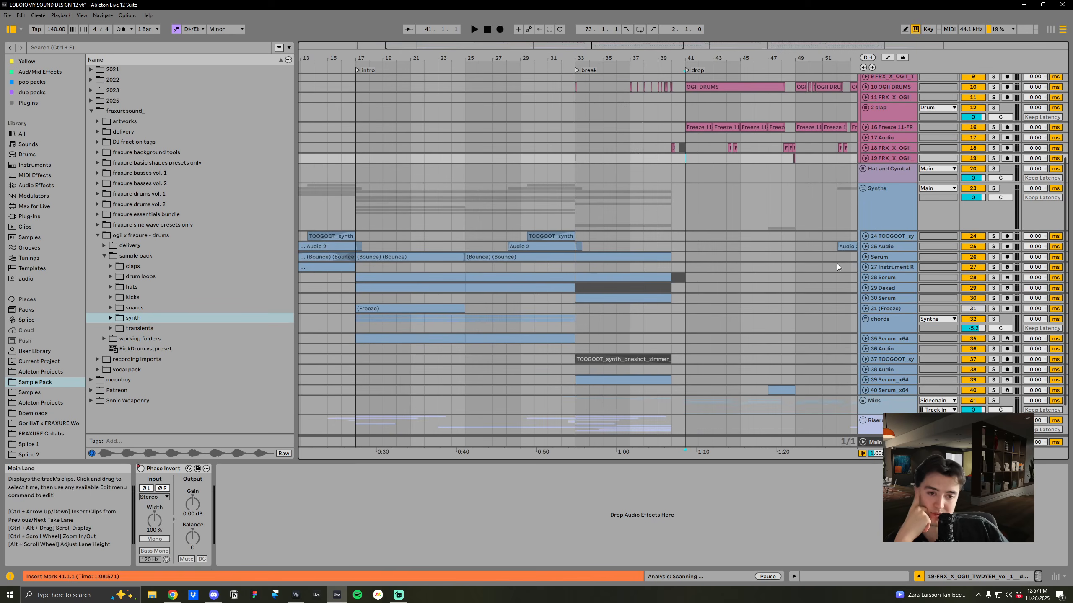
# Unfold the bounced Serum, 28 Serum and 29 Dexed tracks and place the insert marker at the intro at 17.1.1
pyautogui.click(865, 258)
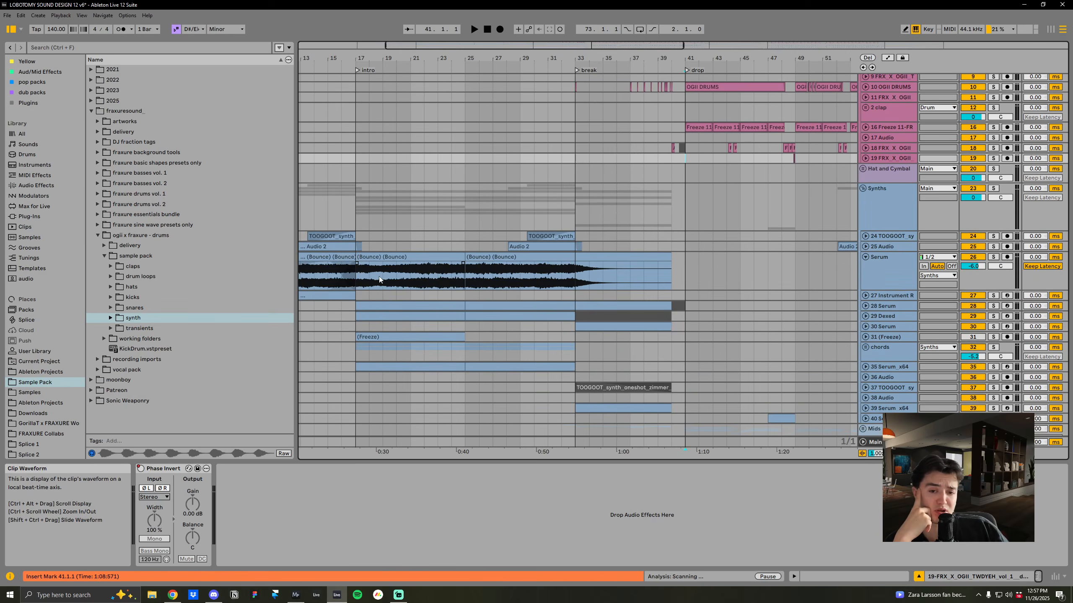
pyautogui.click(359, 277)
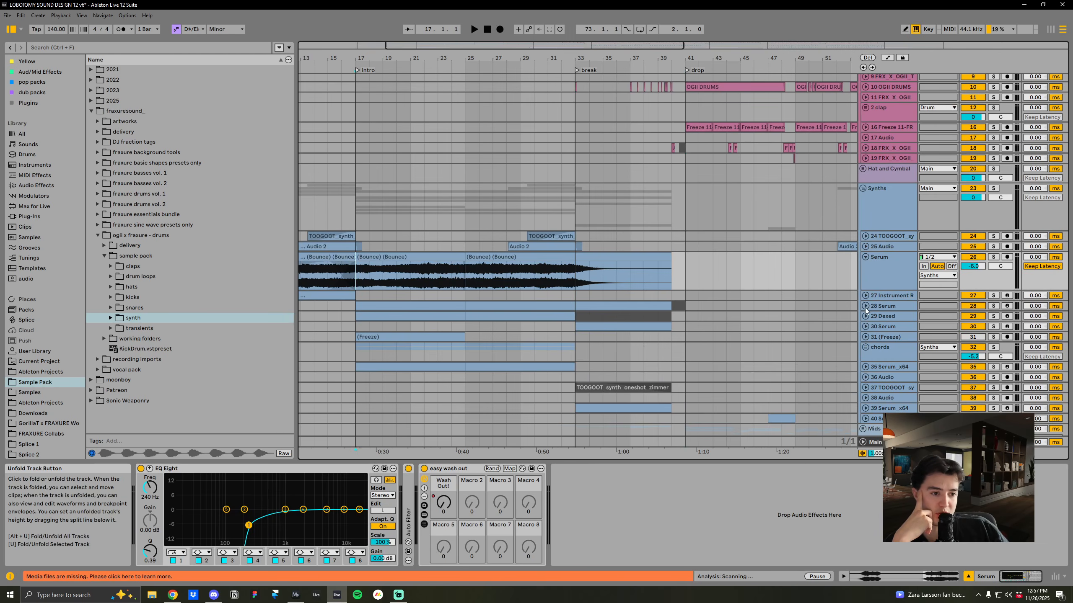
pyautogui.click(866, 316)
pyautogui.click(865, 306)
pyautogui.scroll(-2, 527, 322)
pyautogui.click(357, 280)
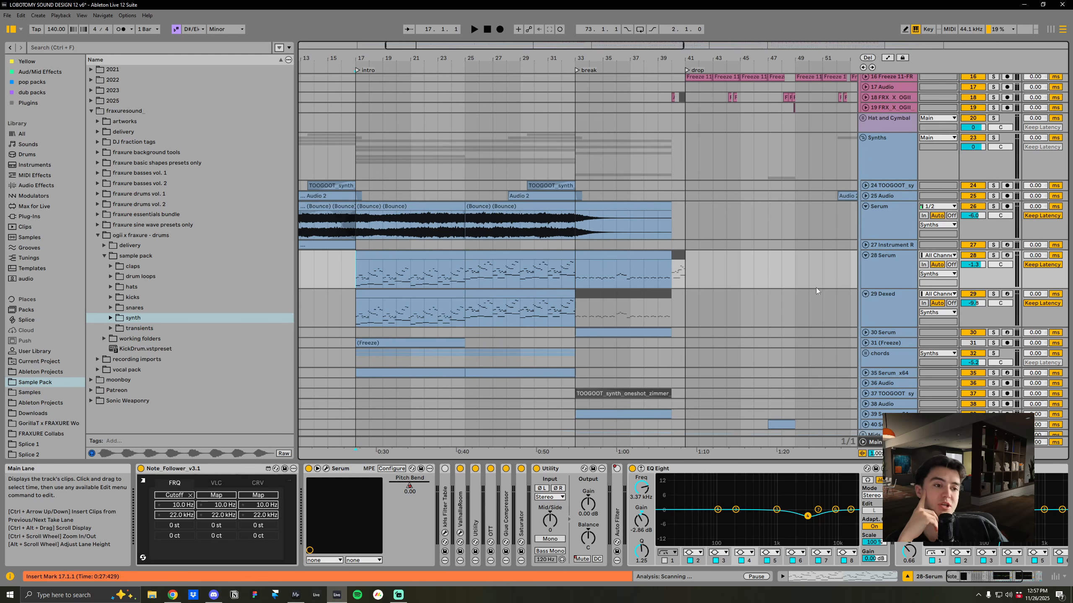
# Select the 28 Serum track with the insert marker at 17.1.1 and solo it
pyautogui.click(886, 273)
pyautogui.click(358, 274)
pyautogui.click(879, 278)
pyautogui.click(890, 298)
pyautogui.click(882, 273)
pyautogui.click(361, 279)
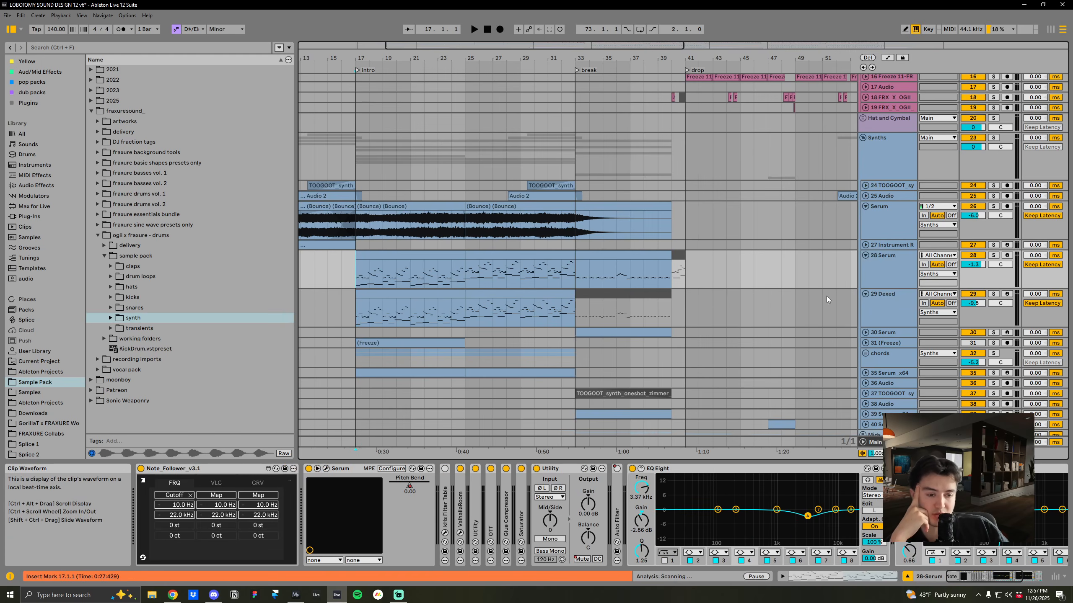
pyautogui.click(887, 272)
pyautogui.click(994, 255)
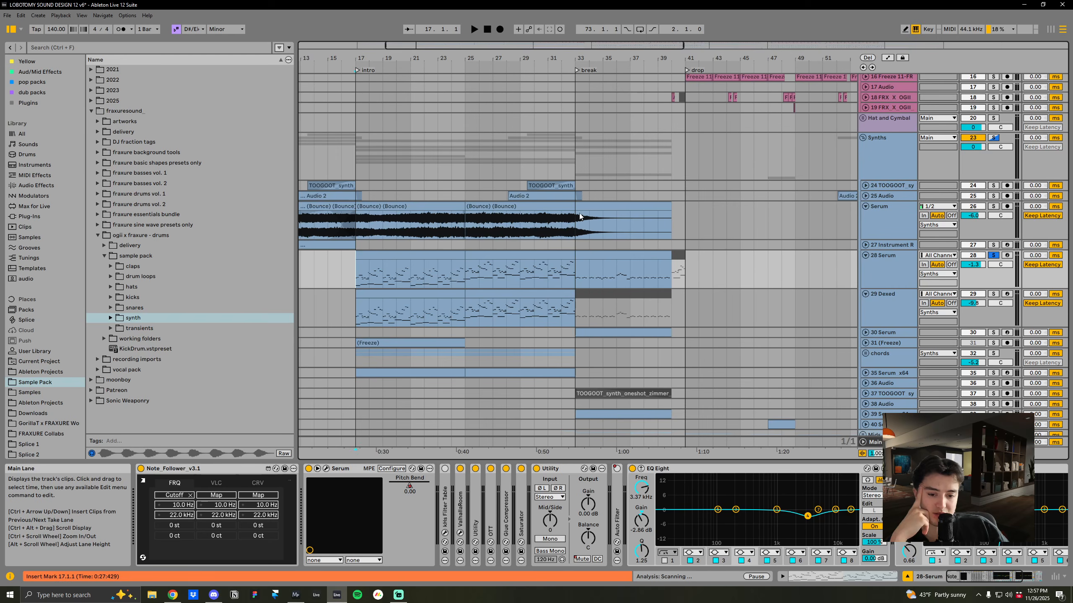
pyautogui.moveTo(580, 59); pyautogui.dragTo(575, 47)
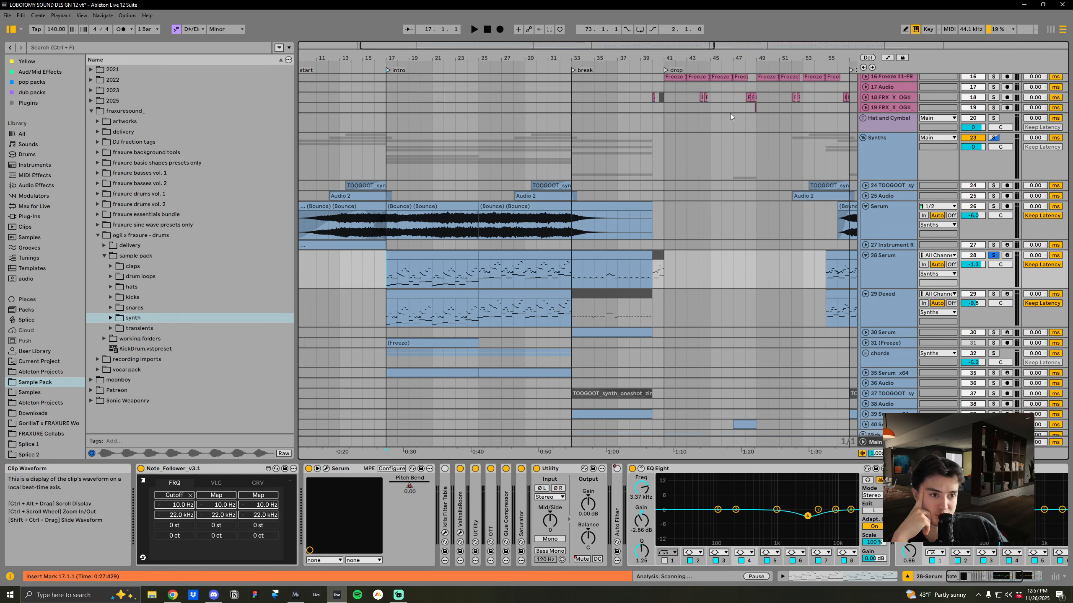
pyautogui.moveTo(469, 58); pyautogui.dragTo(454, 48)
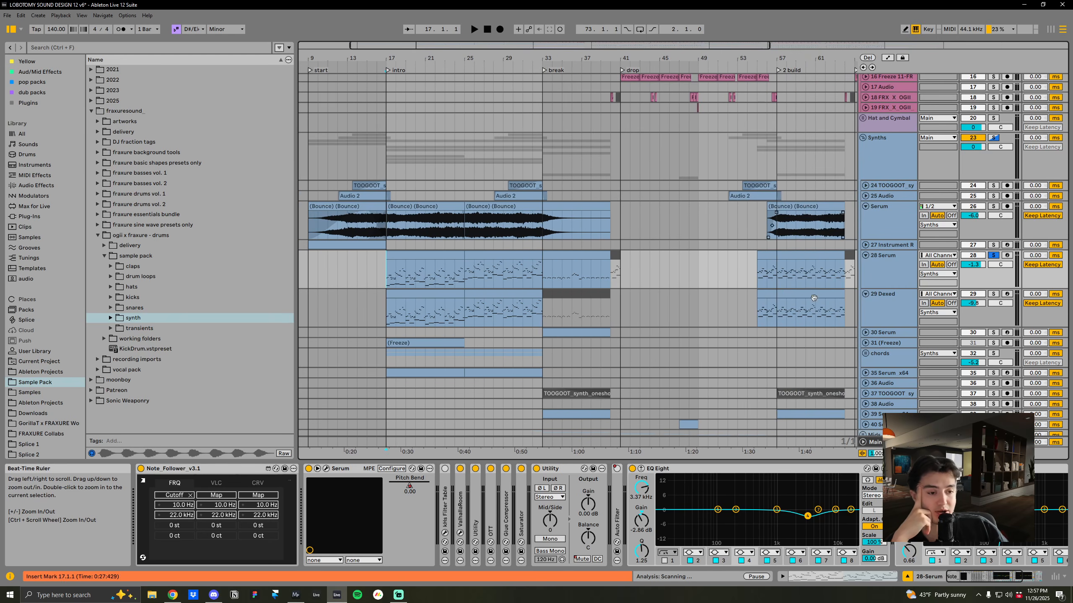
pyautogui.scroll(-5, 676, 262)
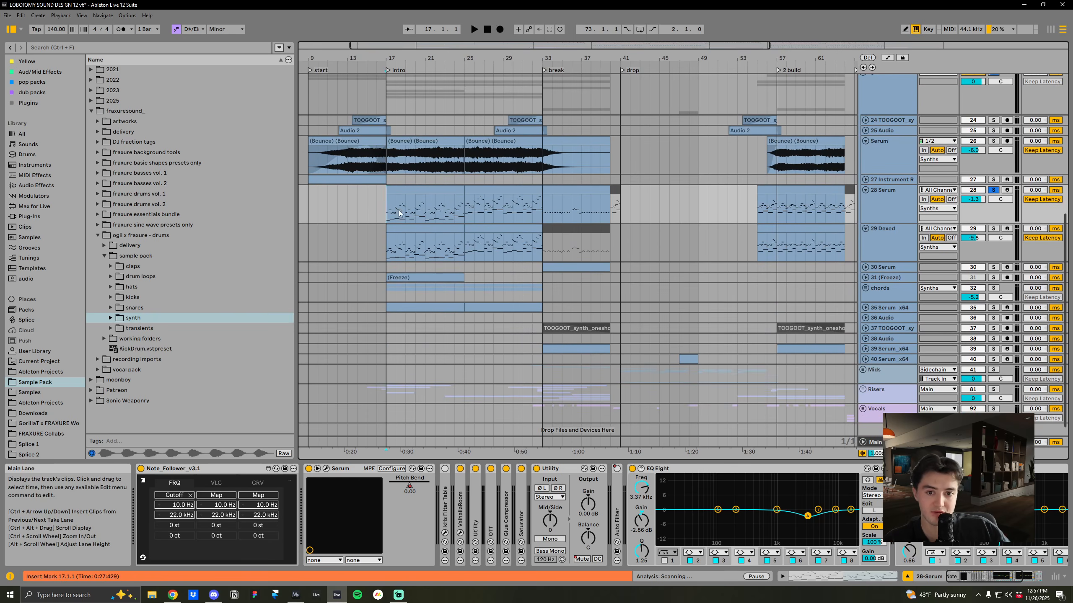
pyautogui.moveTo(449, 59); pyautogui.dragTo(448, 63)
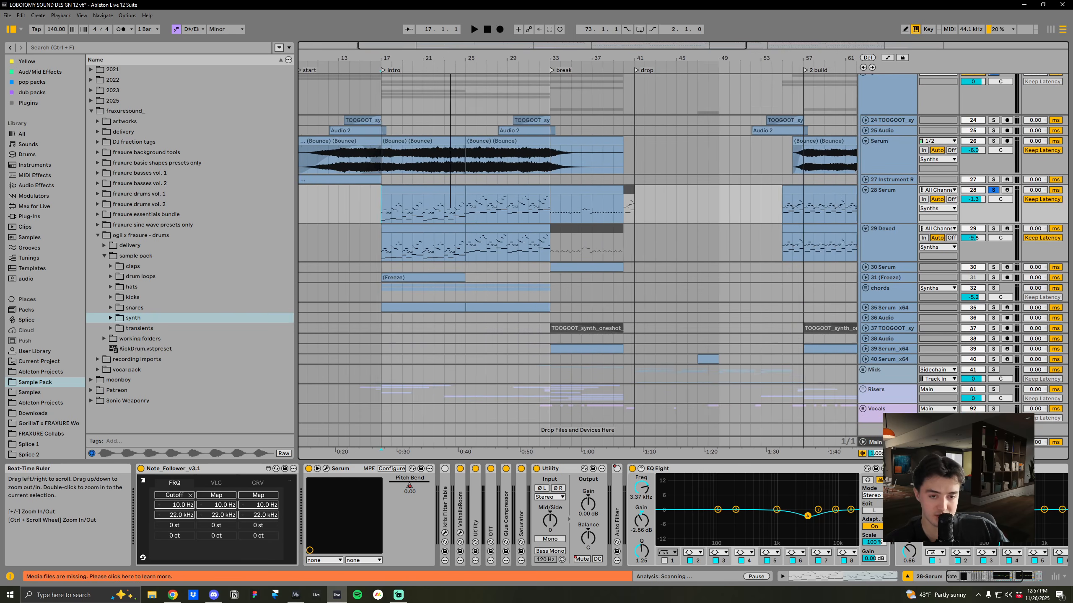
# Check the device chains of 29 Dexed and 28 Serum, and open 28 Serum's Serum plug-in window beside the intro clips
pyautogui.click(883, 230)
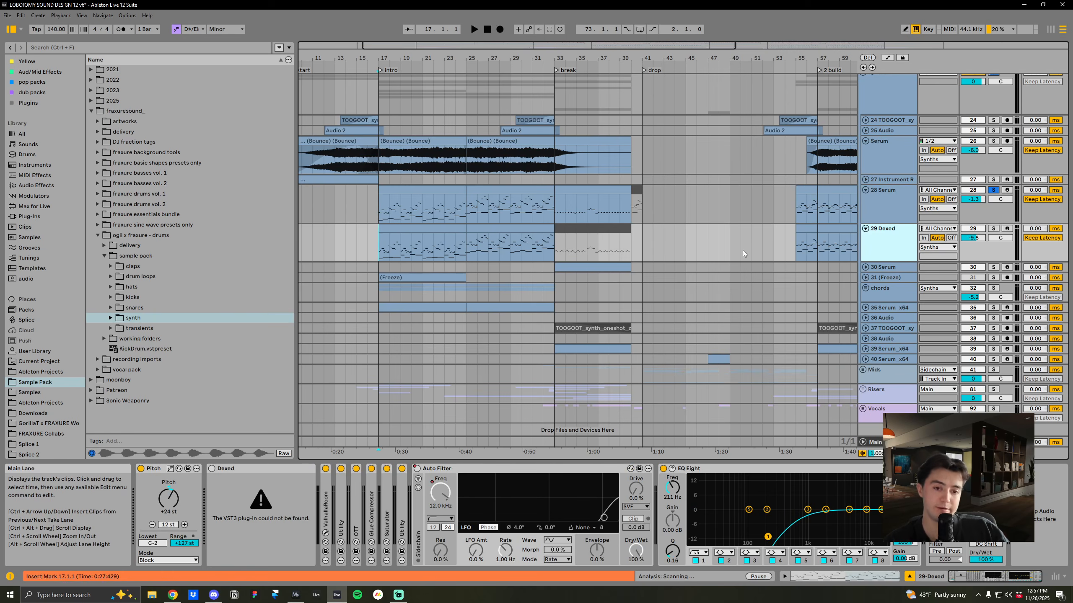
pyautogui.press('Up')
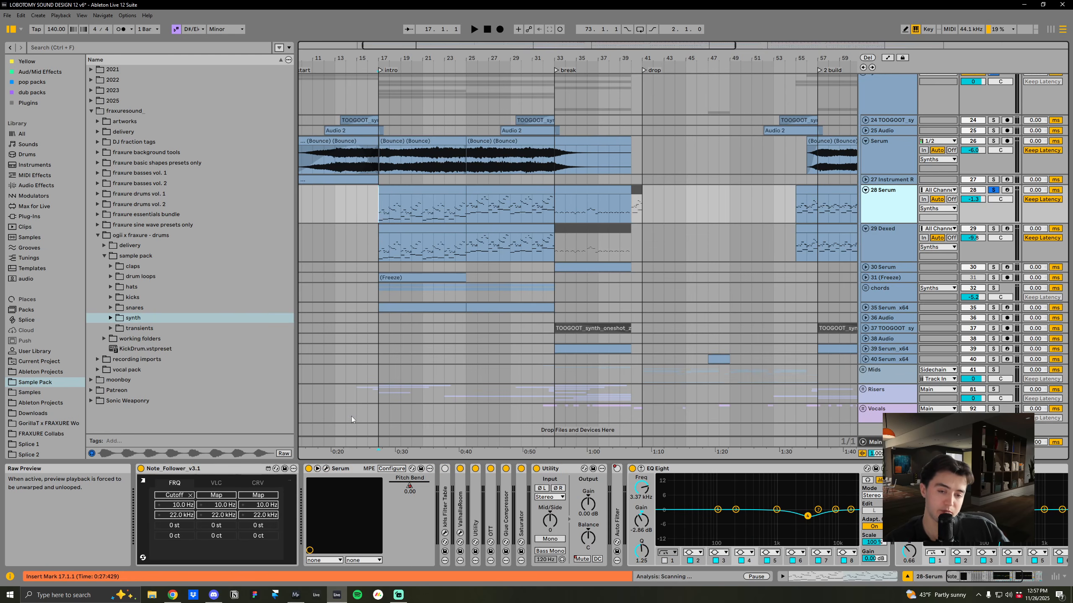
pyautogui.moveTo(397, 59); pyautogui.dragTo(466, 65)
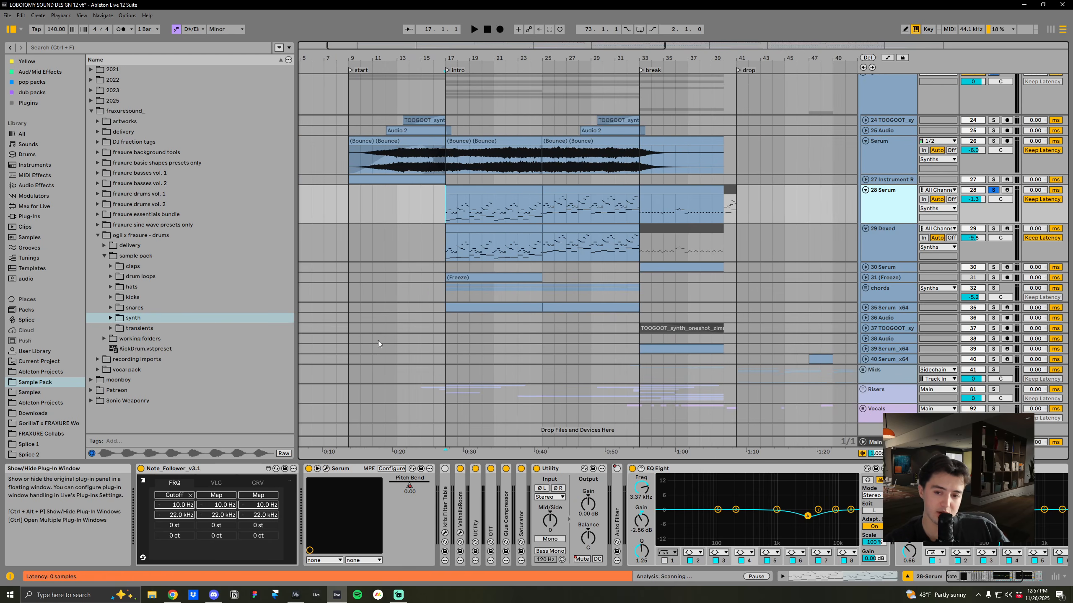
pyautogui.moveTo(205, 43); pyautogui.dragTo(246, 87)
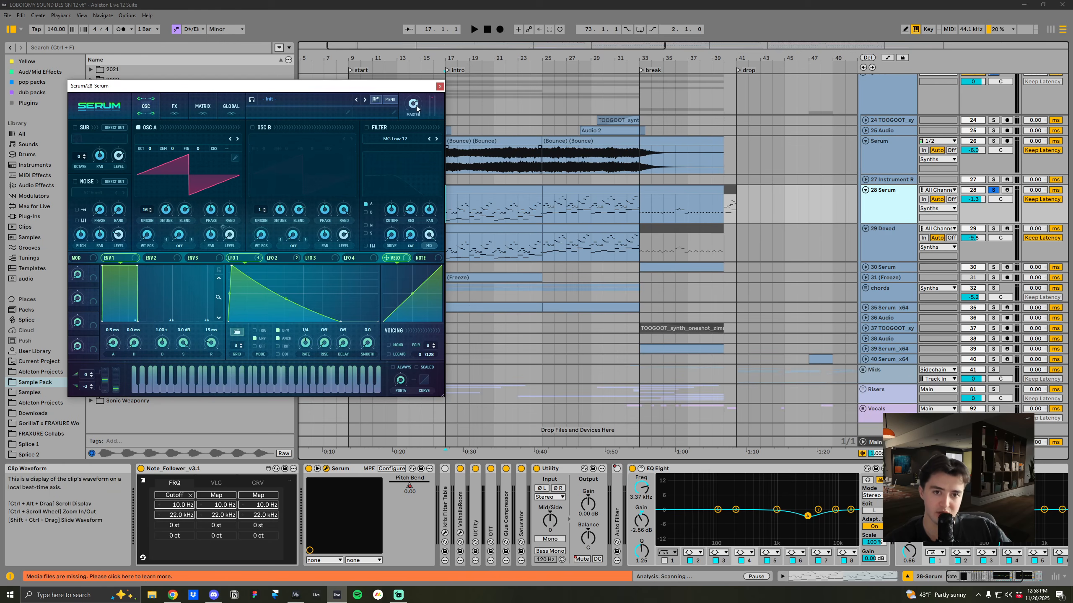
pyautogui.moveTo(421, 87); pyautogui.dragTo(456, 209)
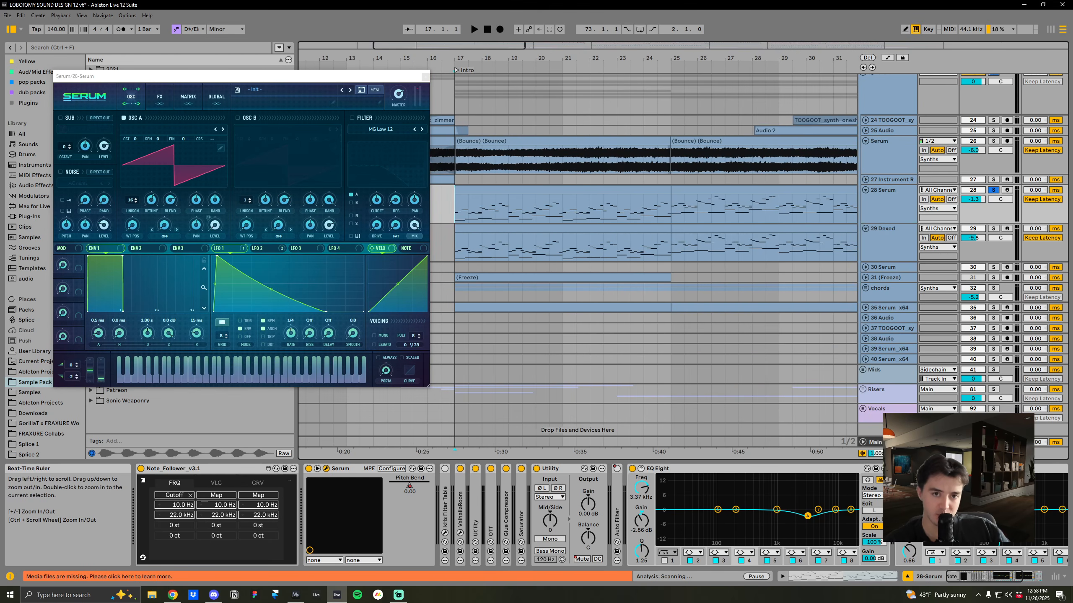
pyautogui.scroll(2, 452, 169)
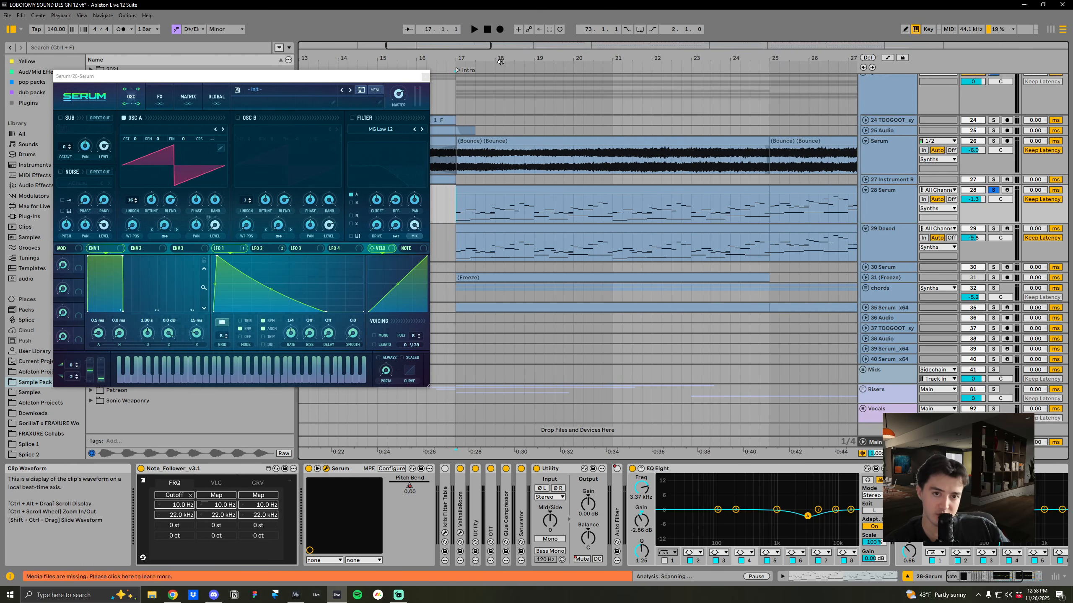
pyautogui.scroll(-1, 495, 169)
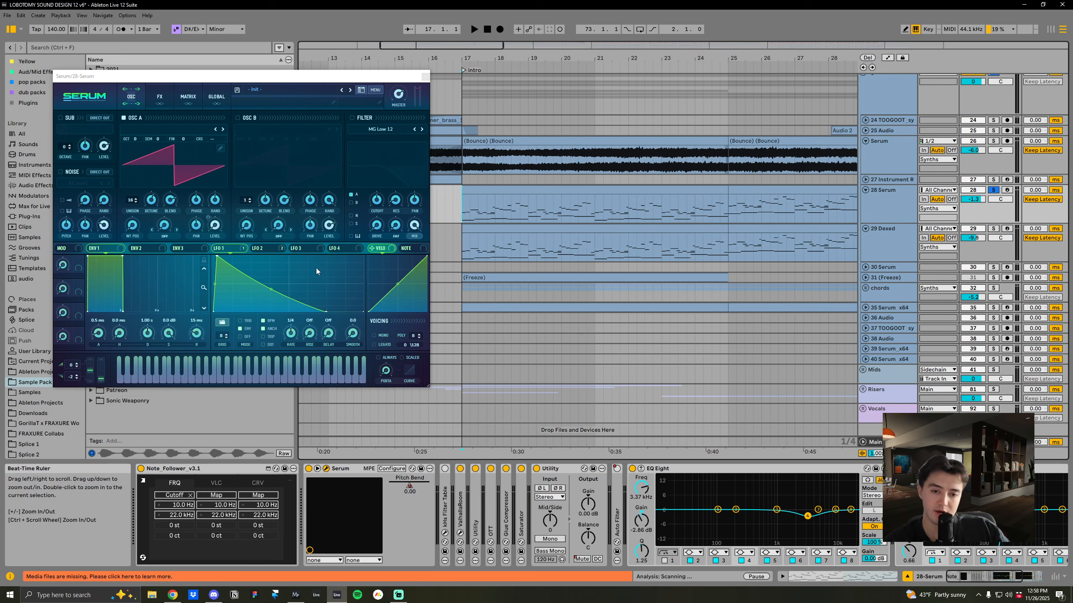
# Open 28 Serum's intro MIDI clip in the note editor and play the track from the 2 build section at 57.1.1
pyautogui.doubleClick(486, 188)
pyautogui.moveTo(707, 56); pyautogui.dragTo(707, 17)
pyautogui.click(707, 216)
pyautogui.click(689, 208)
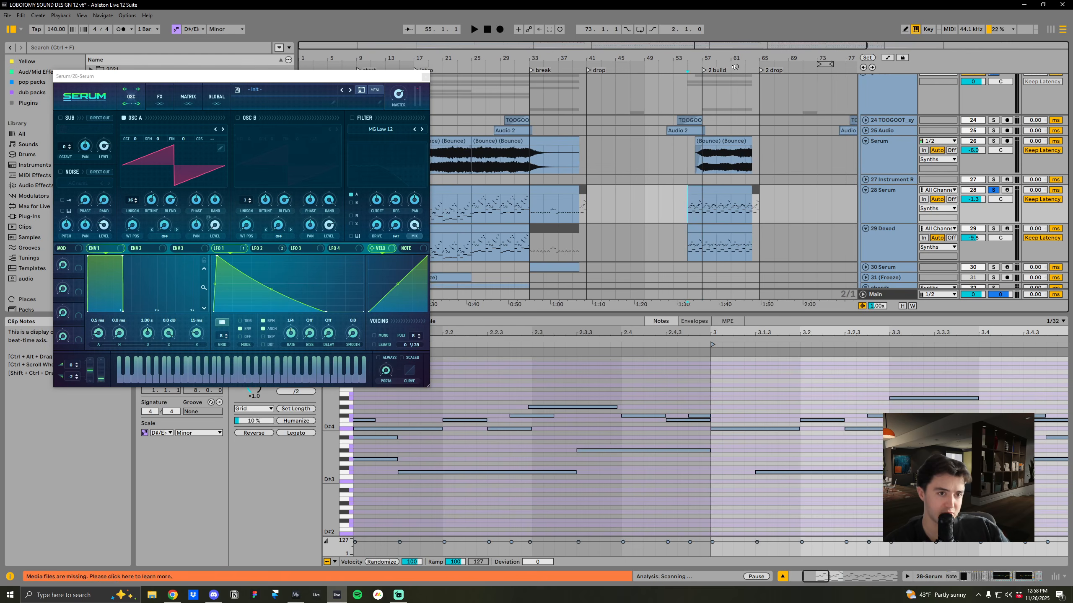
pyautogui.scroll(3, 689, 208)
pyautogui.press('space')
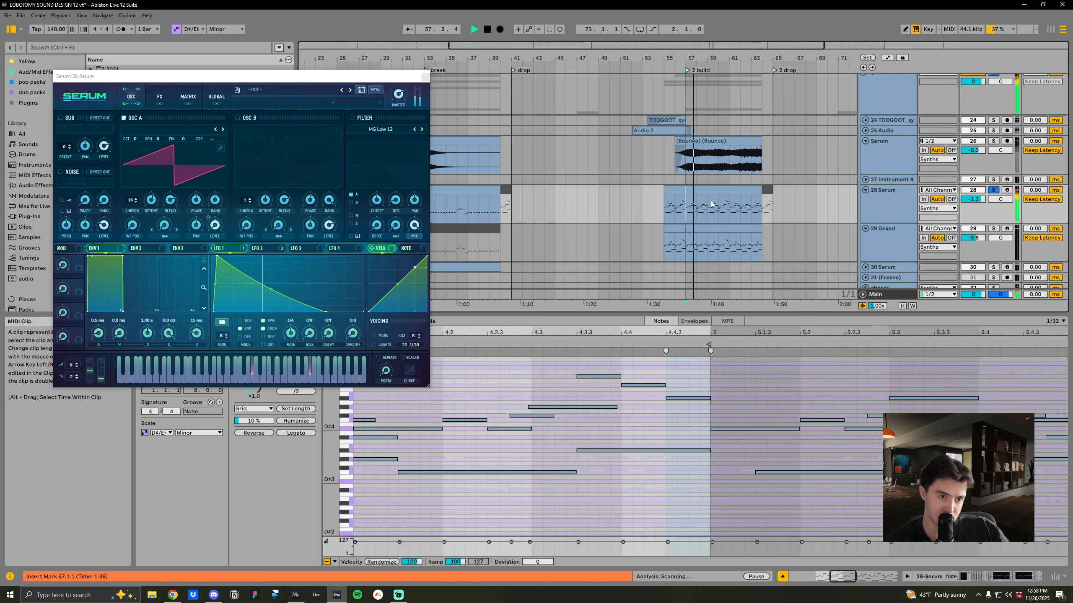
# Select 28 Serum's 2 build clip from 57.1.1 to 64.1.1 to show its notes, and resume playback
pyautogui.click(699, 190)
pyautogui.press('space')
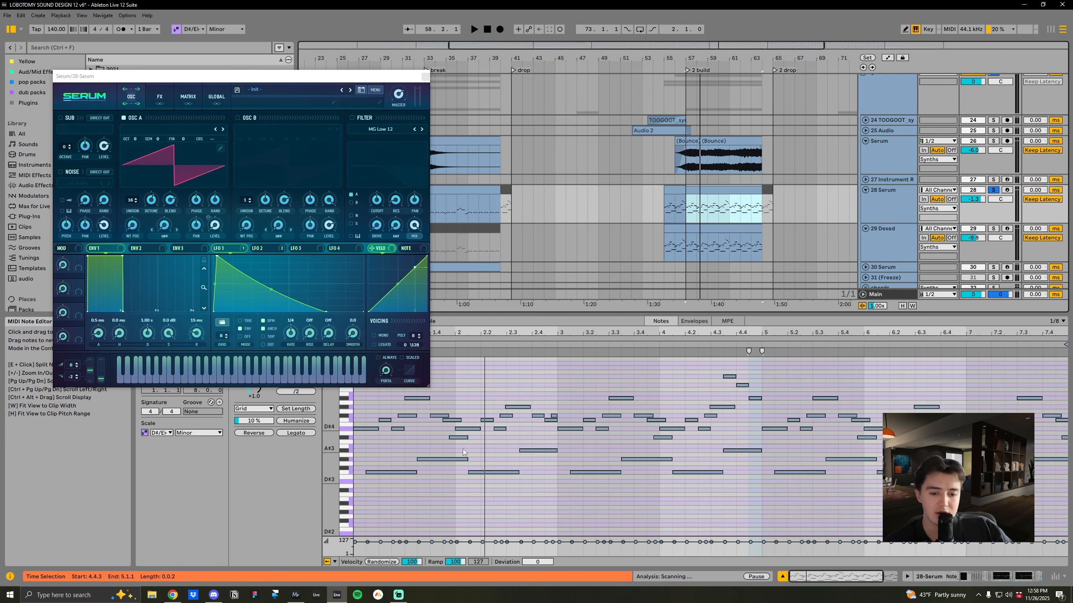
pyautogui.press('space')
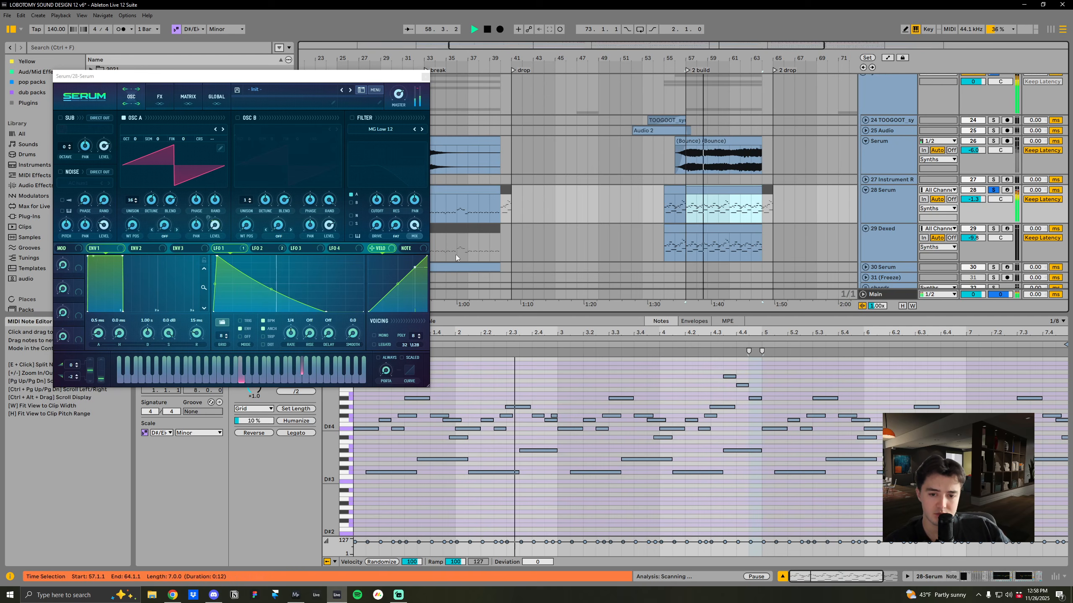
# Close the Serum plug-in window, limit the note editor to the scale's notes, and enlarge the note rows
pyautogui.click(425, 77)
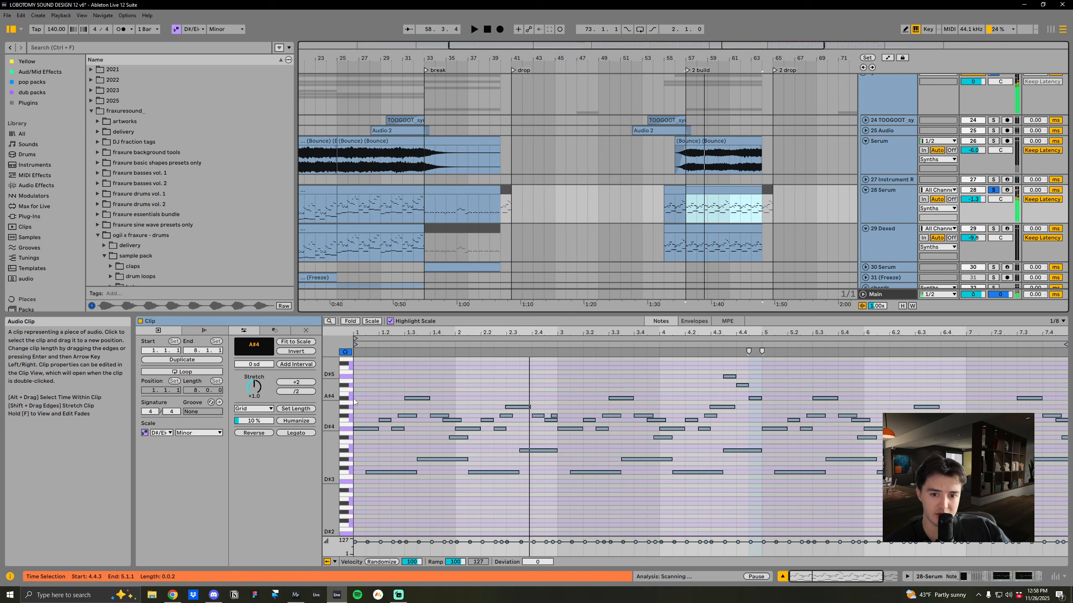
pyautogui.click(372, 321)
pyautogui.scroll(1, 381, 475)
pyautogui.moveTo(333, 477); pyautogui.dragTo(325, 477)
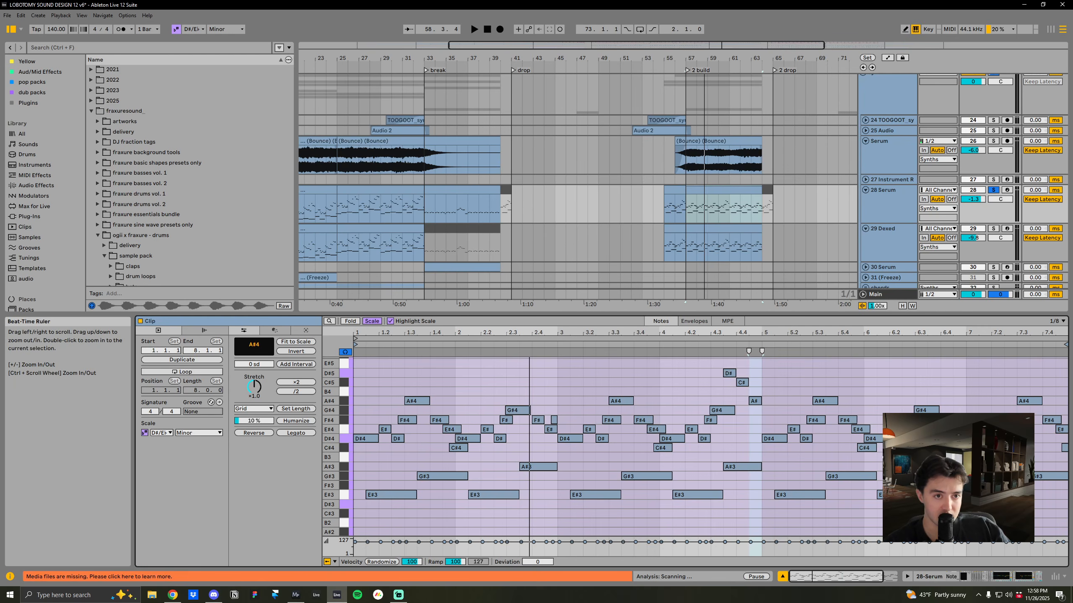
# Show the notes of 28 Serum's first intro clip and play it from 17.1.1
pyautogui.moveTo(357, 59); pyautogui.dragTo(443, 57)
pyautogui.click(406, 191)
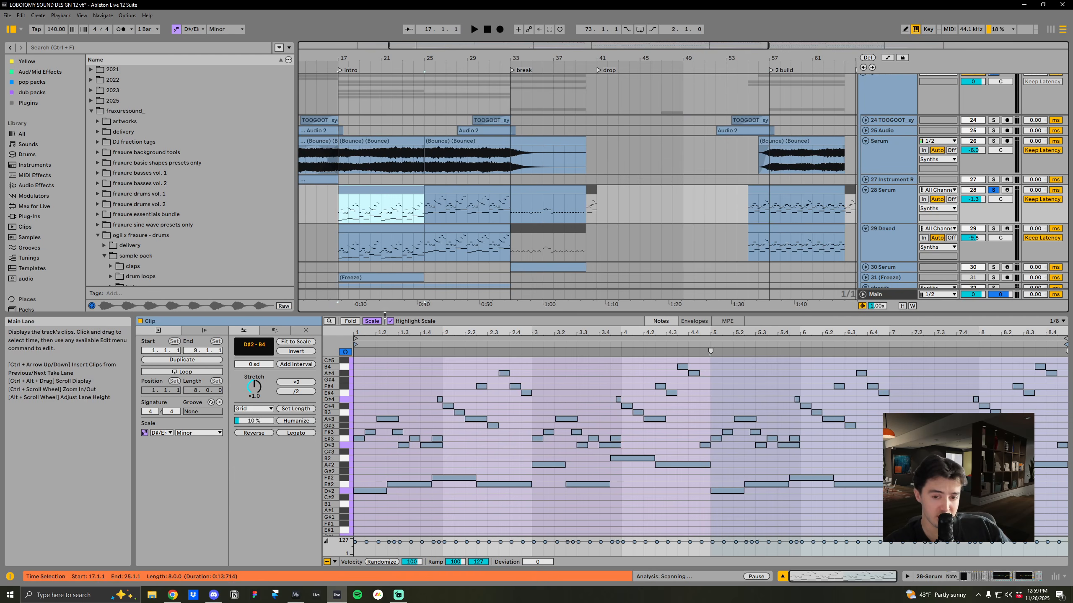
pyautogui.click(342, 207)
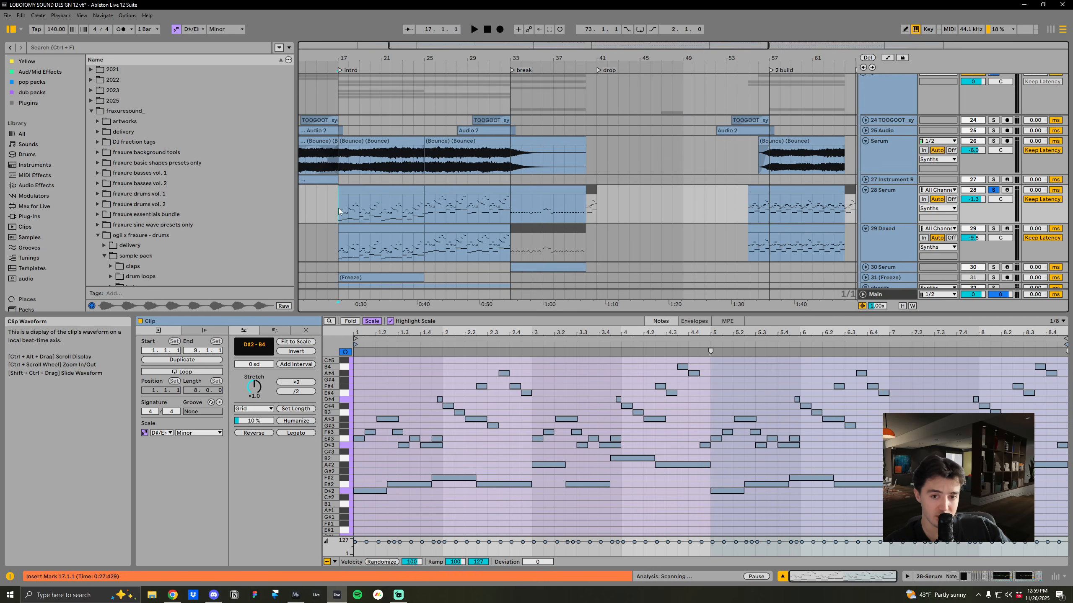
pyautogui.press('space')
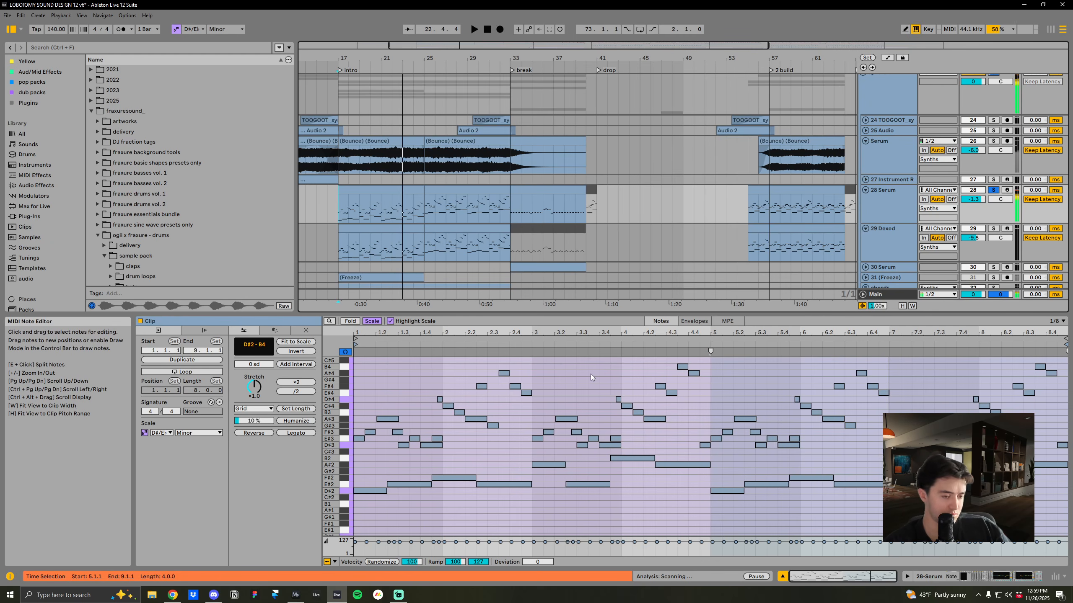
pyautogui.press('space')
# Place the insert marker at 17.1.1 on 29 Dexed, solo the track, and show its device chain
pyautogui.click(341, 245)
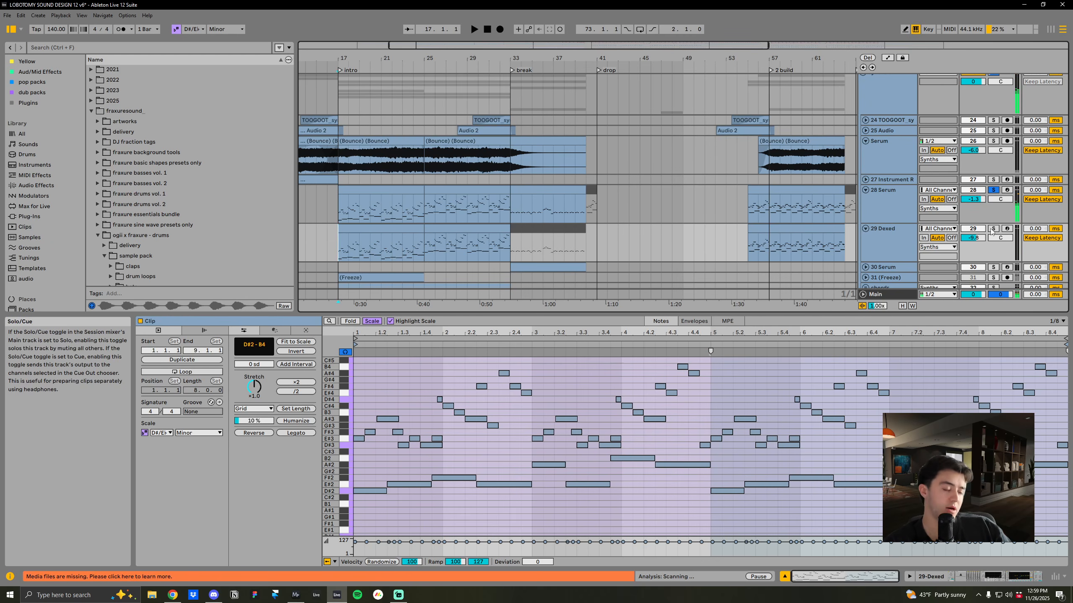
pyautogui.click(898, 242)
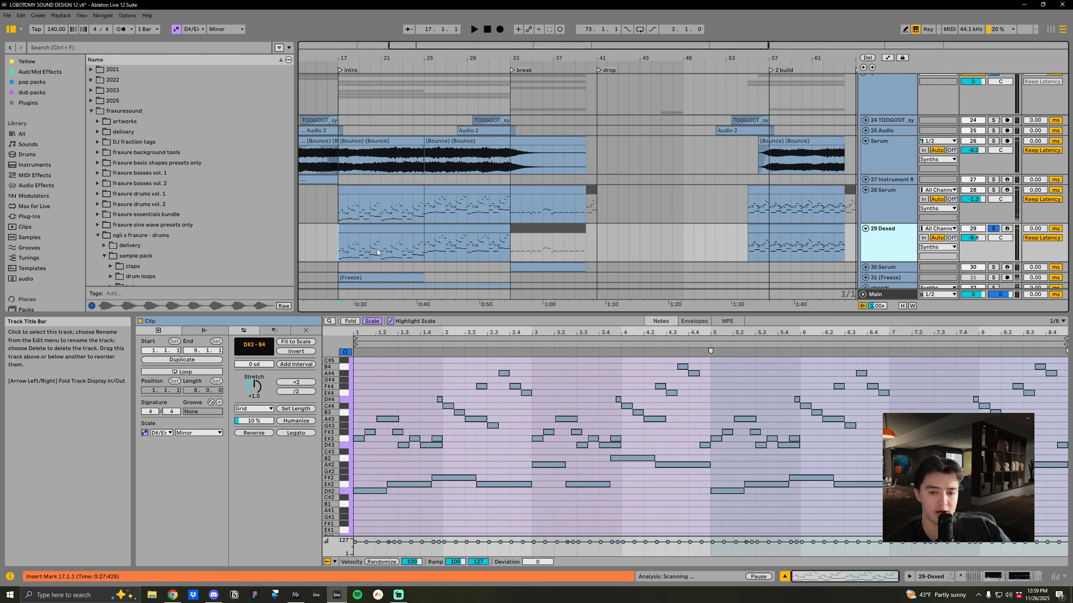
pyautogui.moveTo(376, 58); pyautogui.dragTo(424, 60)
pyautogui.scroll(-2, 406, 169)
pyautogui.hotkey('shift', 'Tab')
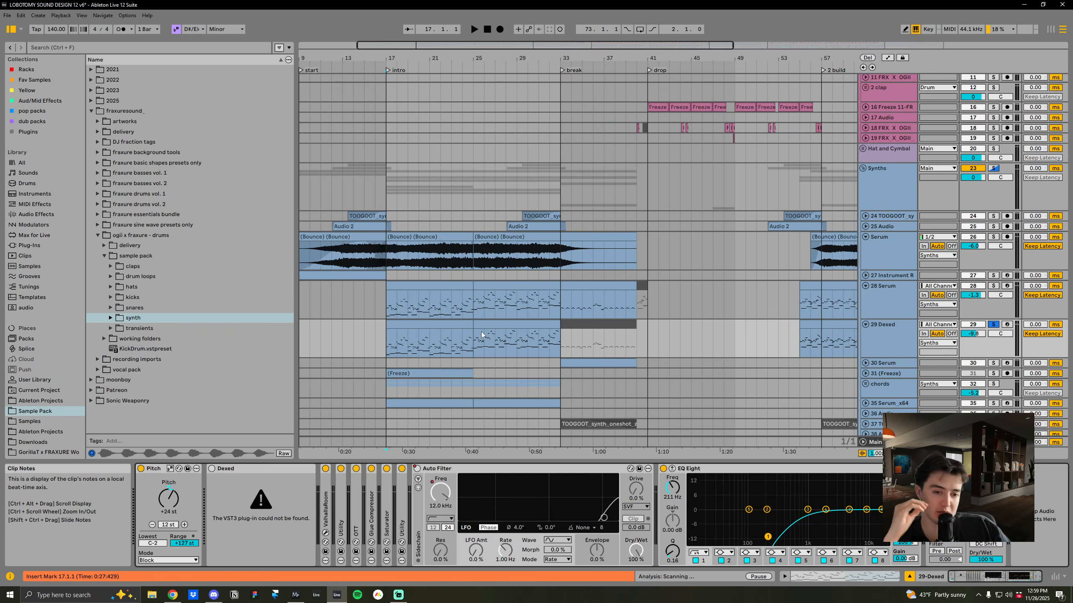
pyautogui.scroll(-1, 560, 284)
pyautogui.scroll(-1, 610, 303)
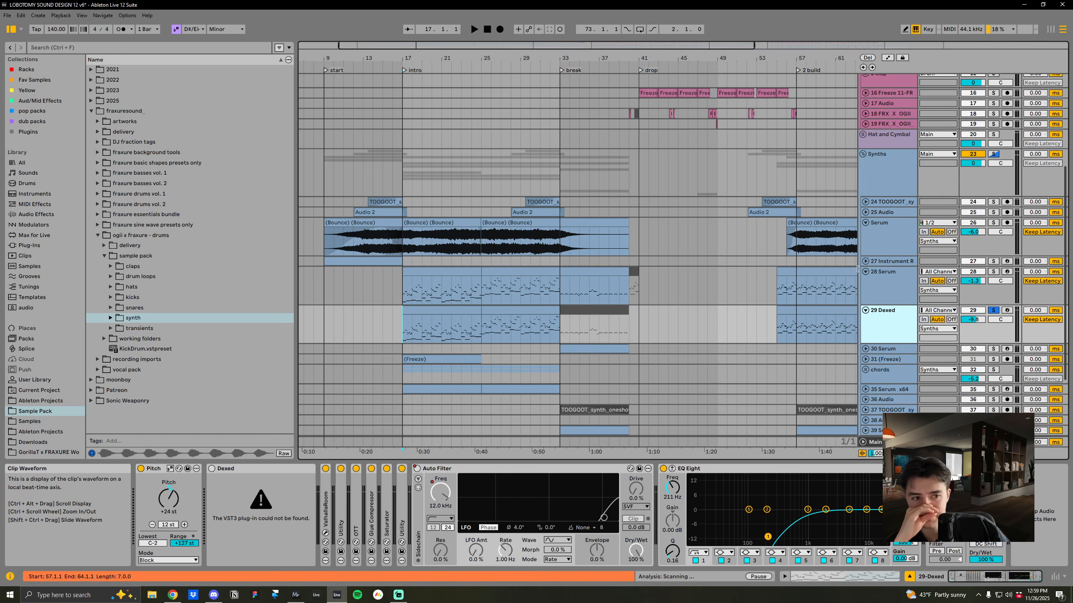
# Unfold track 27 Instrument Rack, place the insert marker at 9.1.1, and expand its Instrument Rack device
pyautogui.click(865, 261)
pyautogui.click(888, 270)
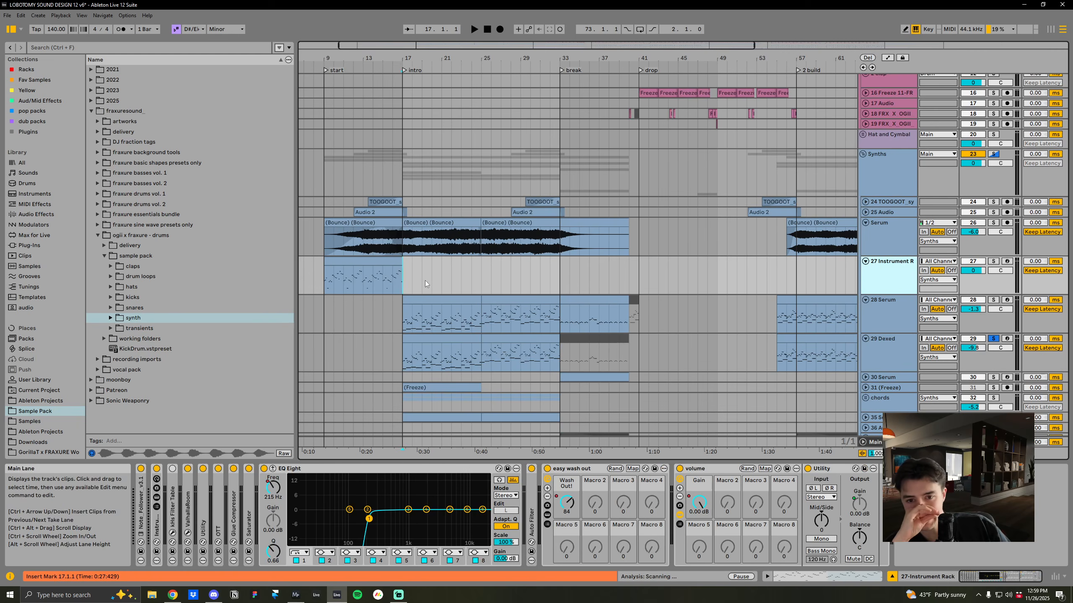
pyautogui.click(326, 282)
pyautogui.doubleClick(163, 520)
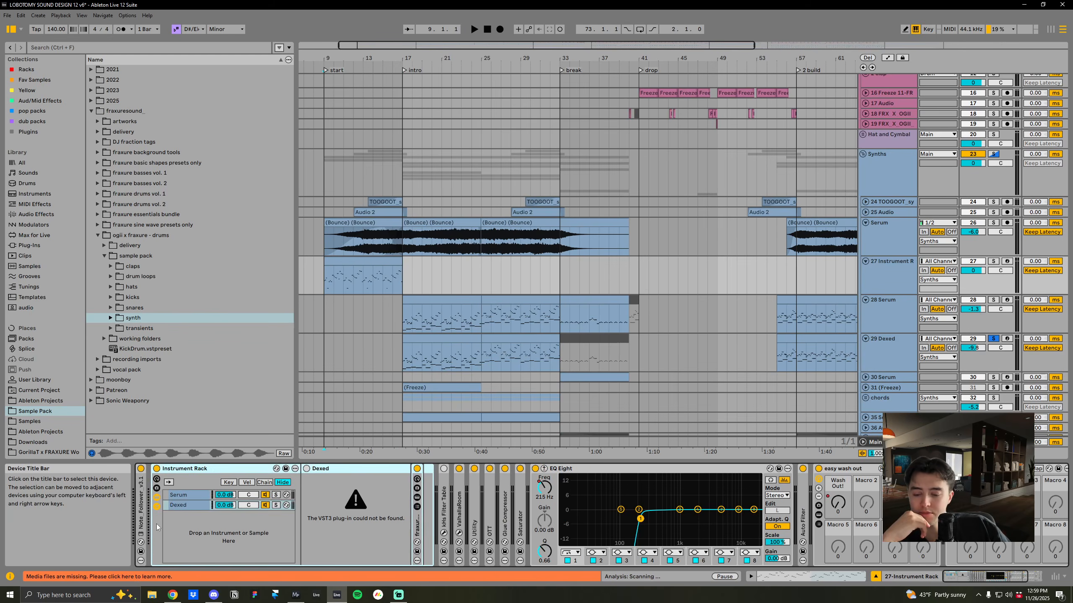
# Show the rack's Serum chain, solo track 27, and play it from 9.1.1
pyautogui.click(186, 501)
pyautogui.click(889, 273)
pyautogui.click(994, 261)
pyautogui.press('space')
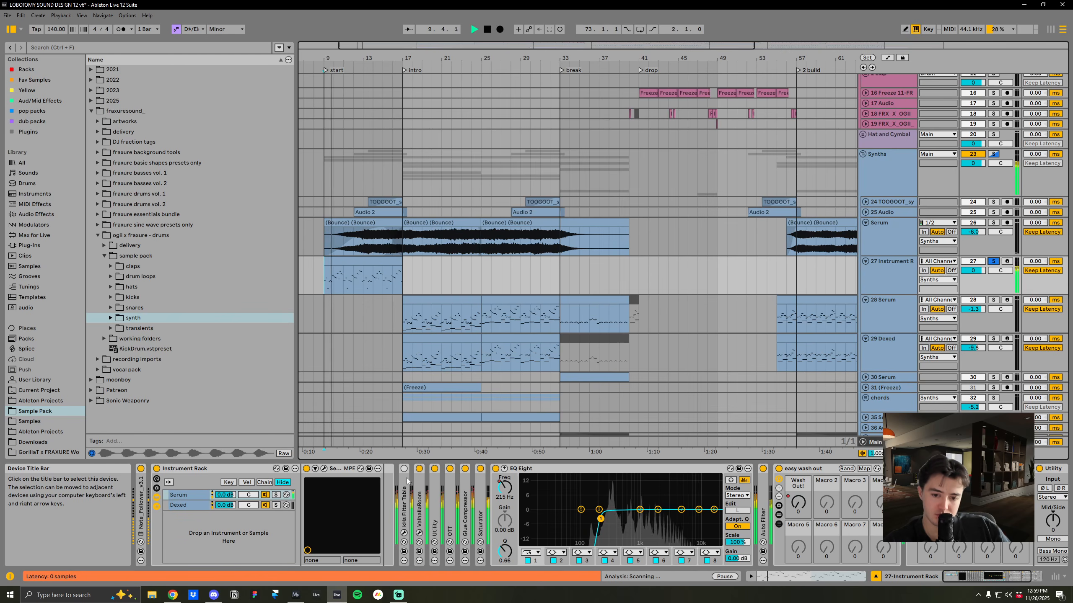
# Show the rack's Dexed chain and play a short part of track 27 from 12.1.1
pyautogui.click(205, 506)
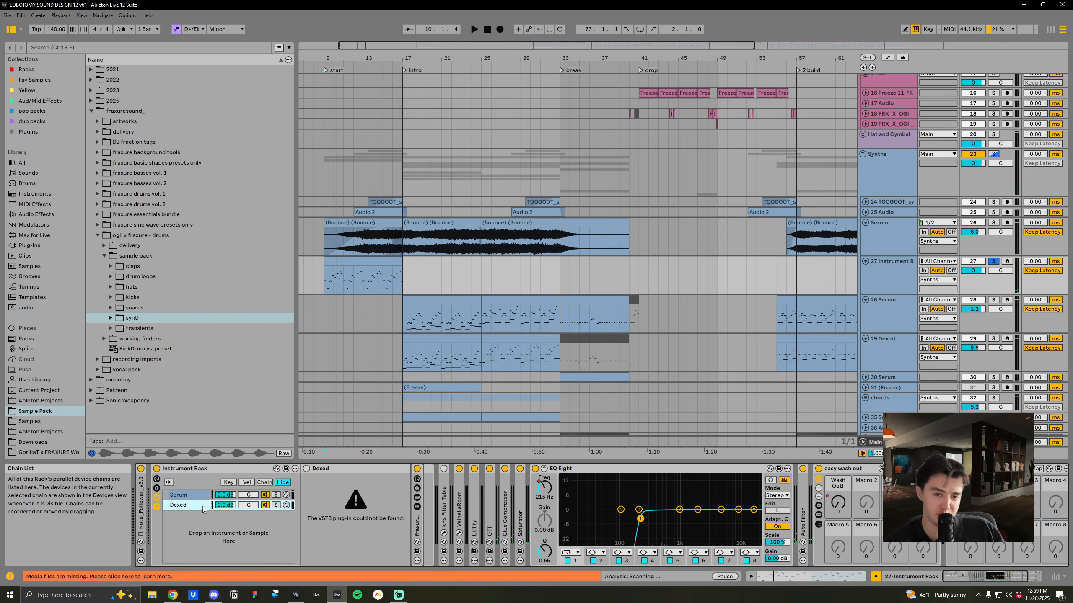
pyautogui.click(354, 291)
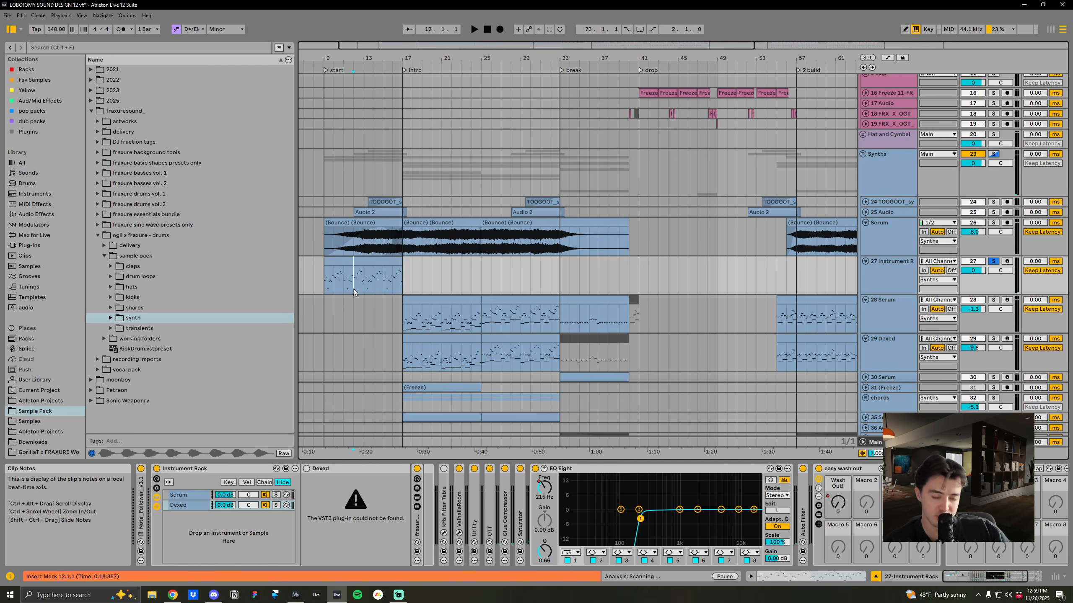
pyautogui.press('space')
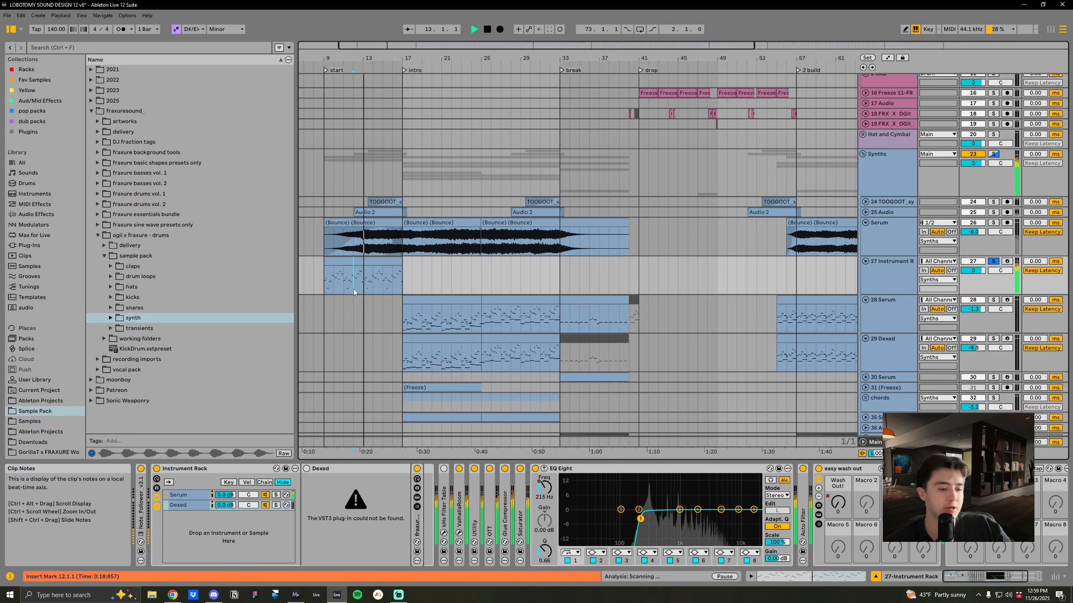
pyautogui.press('space')
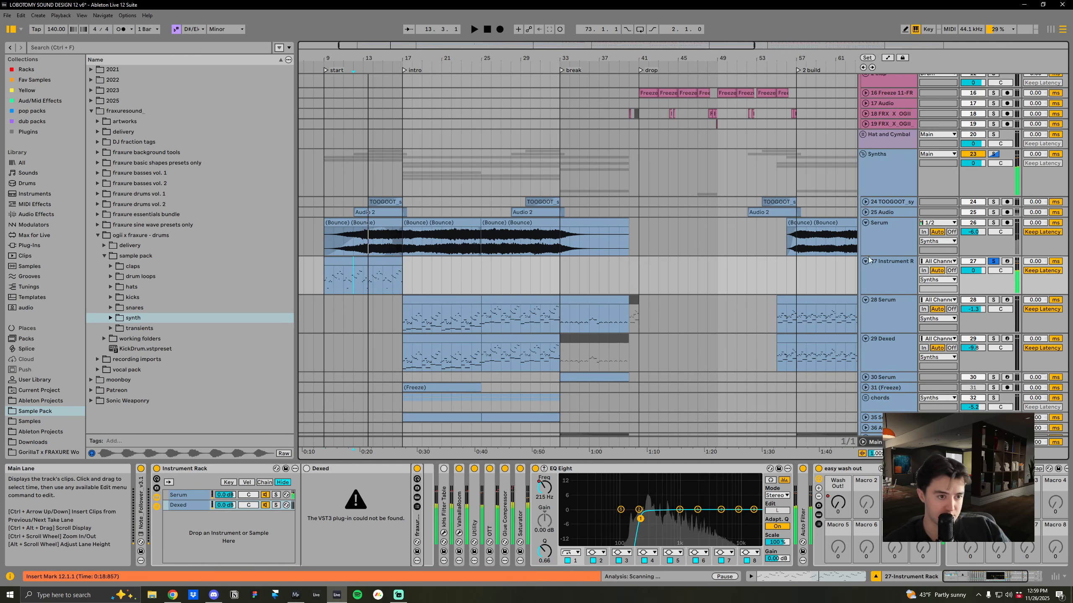
# Solo the bounced Serum track and audition it from 17.1.1, from 26.1.1 and near the end of the intro
pyautogui.click(401, 247)
pyautogui.click(993, 222)
pyautogui.press('space')
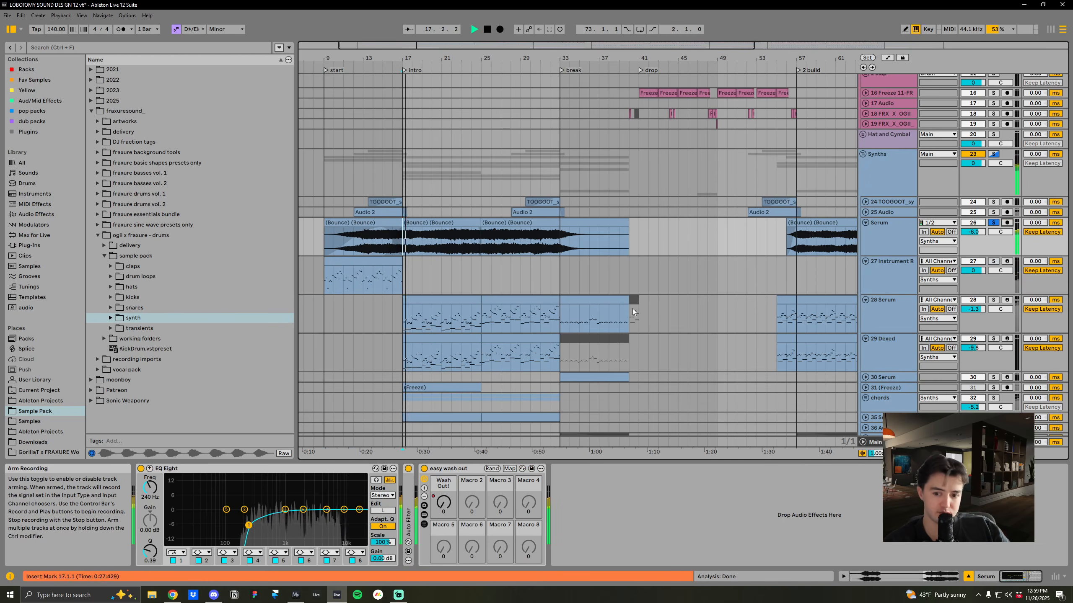
pyautogui.click(491, 243)
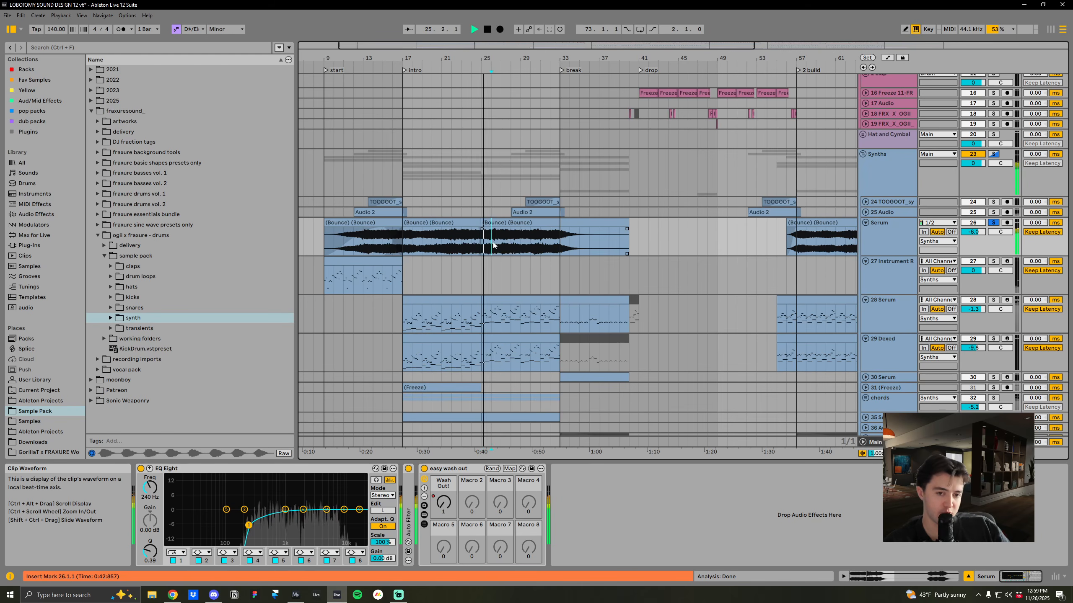
pyautogui.click(530, 244)
pyautogui.press('space')
pyautogui.press('space')
pyautogui.press('space')
# Unfold and solo 25 Audio, play it before the break, and briefly solo the TOOGOOT synth track 24
pyautogui.click(865, 213)
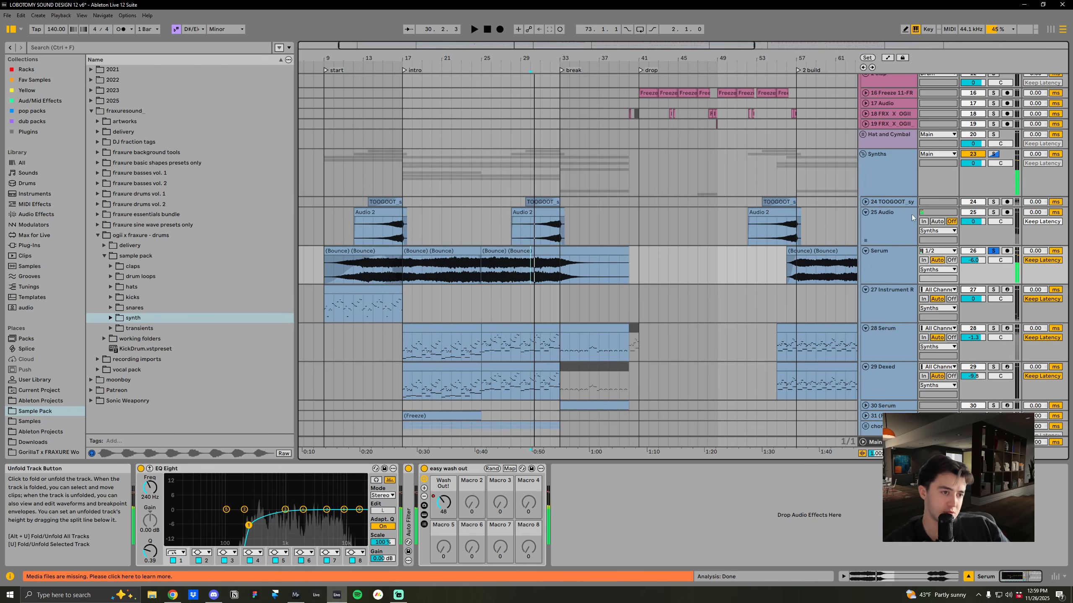
pyautogui.click(884, 215)
pyautogui.click(994, 212)
pyautogui.press('space')
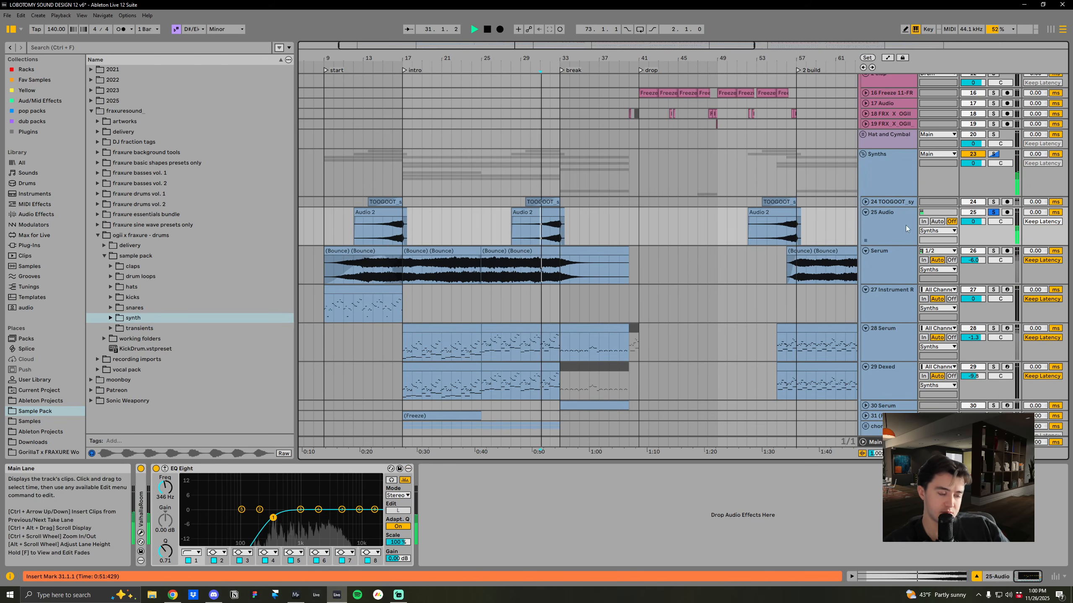
pyautogui.click(994, 202)
pyautogui.click(993, 201)
# Place the insert marker at the break at 33.1.1 and solo drum tracks 7 KSHMR Stadium and 6 KSHMR Break together
pyautogui.scroll(1, 734, 297)
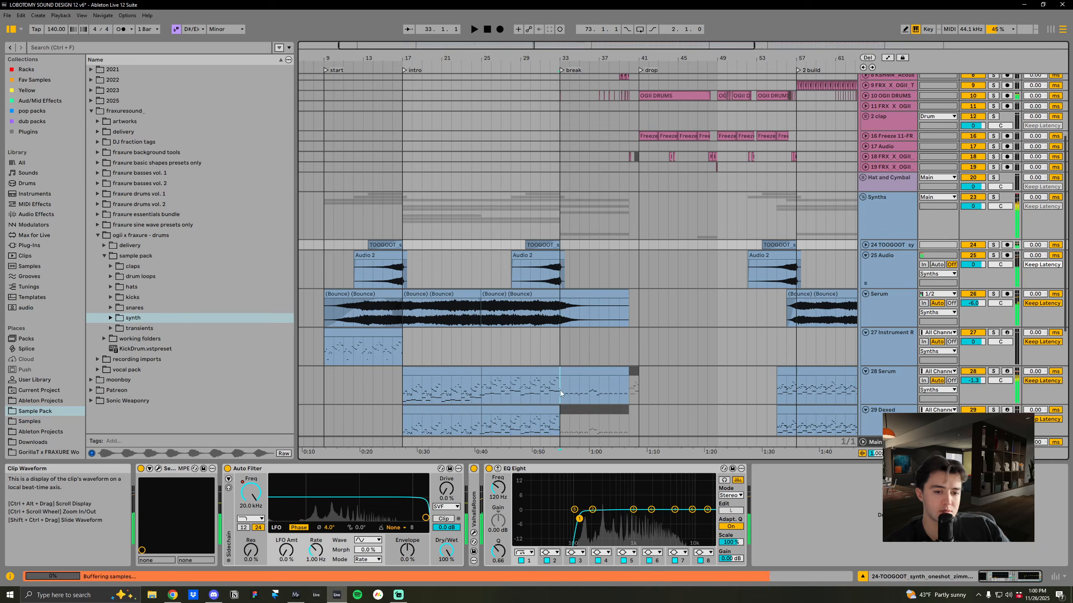
pyautogui.click(563, 388)
pyautogui.press('space')
pyautogui.scroll(2, 568, 383)
pyautogui.scroll(1, 569, 383)
pyautogui.click(994, 179)
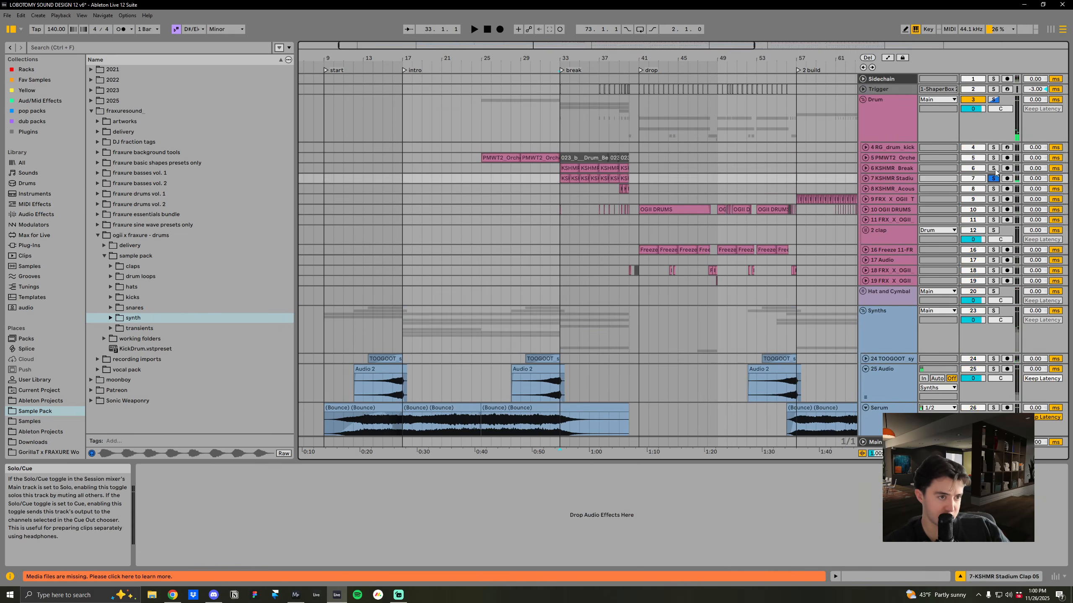
pyautogui.keyDown('ctrl'); pyautogui.click(993, 168); pyautogui.keyUp('ctrl')
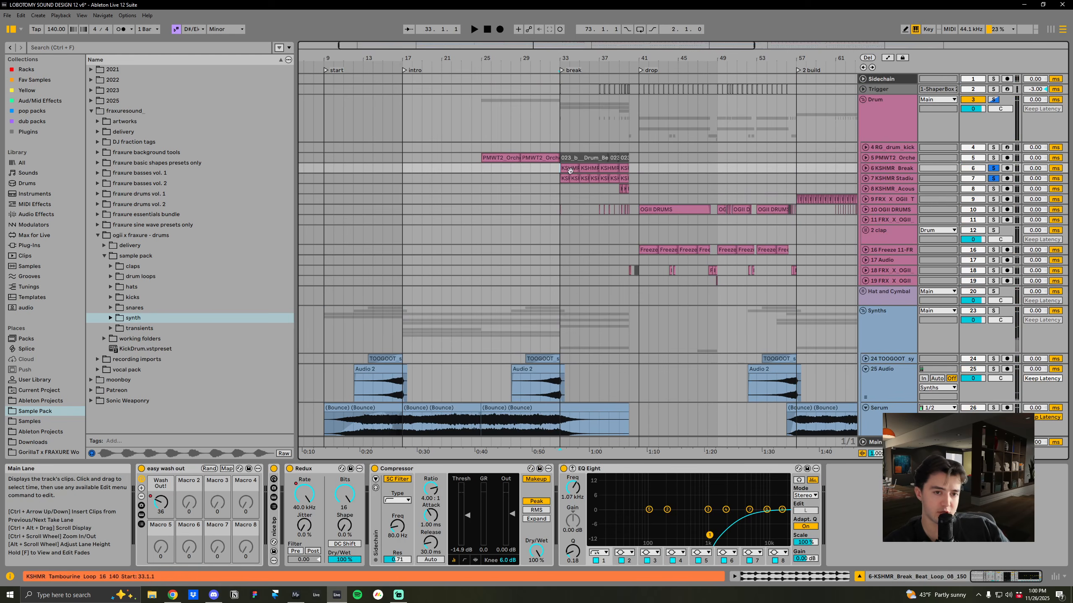
# Unfold the PMWT2 Orchestral percussion track 5, add it to the solo, and play the drums from the break
pyautogui.click(865, 157)
pyautogui.keyDown('ctrl'); pyautogui.click(993, 157); pyautogui.keyUp('ctrl')
pyautogui.click(561, 189)
pyautogui.press('space')
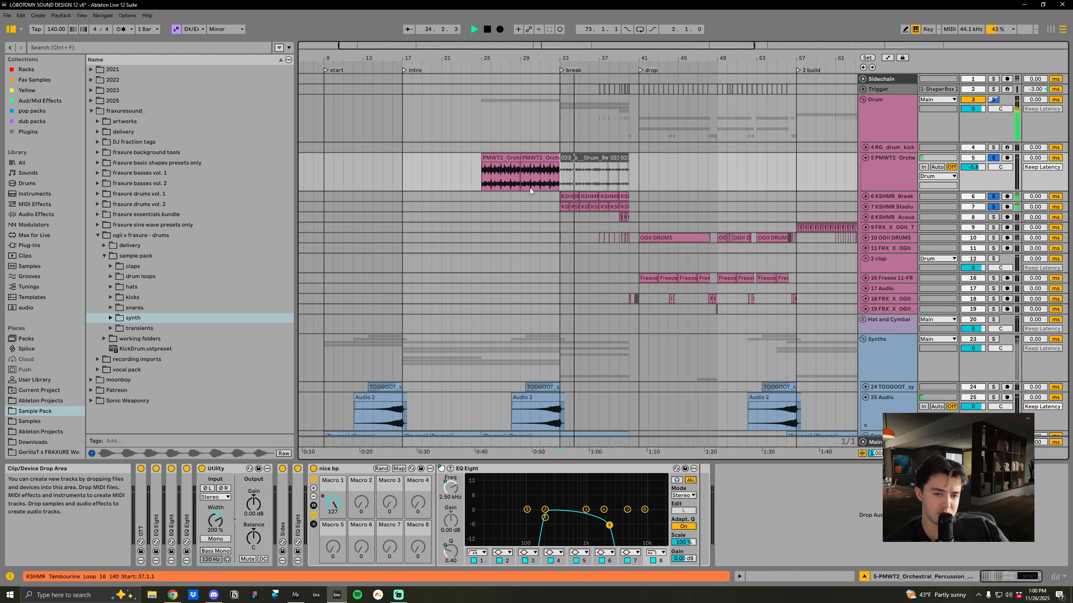
# Play the soloed PMWT2 Orchestral percussion track from bar 25, fold it, and clear the drum solos
pyautogui.click(483, 185)
pyautogui.press('space')
pyautogui.press('space')
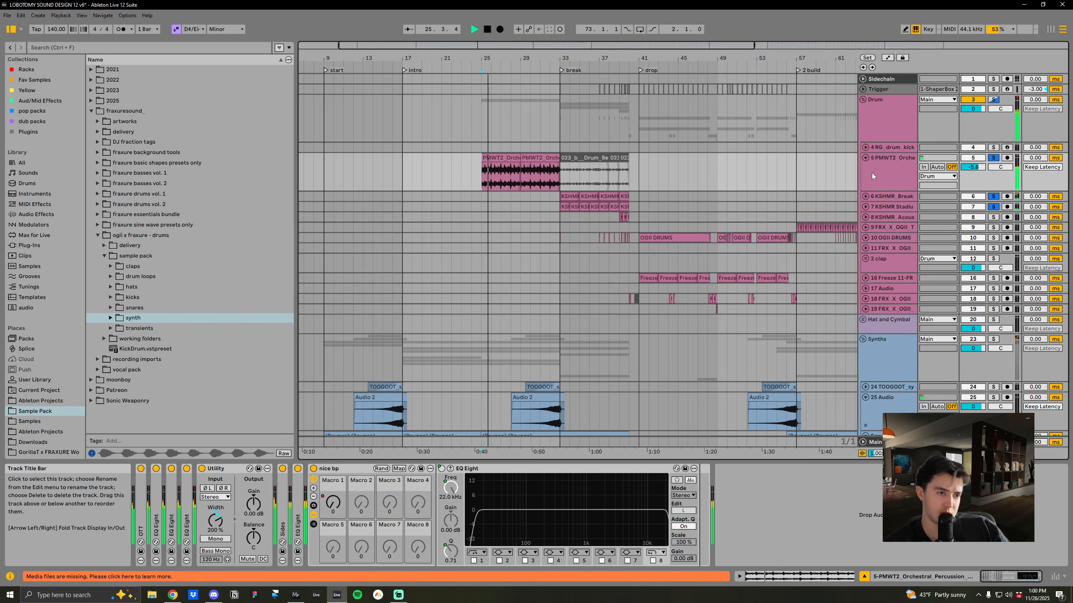
pyautogui.click(865, 158)
pyautogui.click(994, 158)
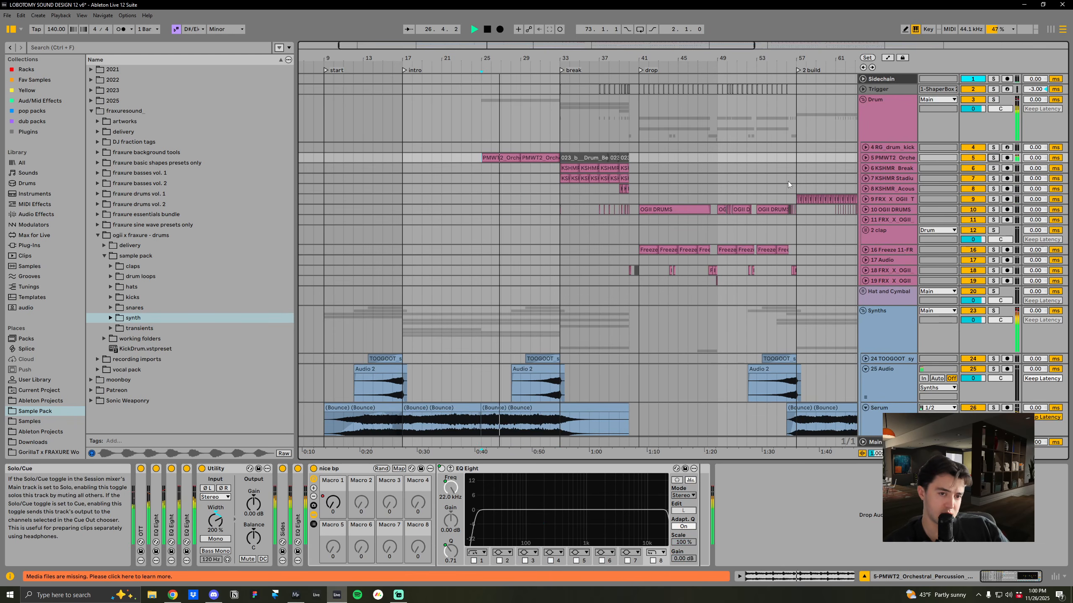
# Stop playback, return the insert marker to the break at 33.1.1, and fold the Drum group and synth tracks 25 Audio through 29 Dexed
pyautogui.click(565, 191)
pyautogui.press('space')
pyautogui.moveTo(633, 58); pyautogui.dragTo(849, 147)
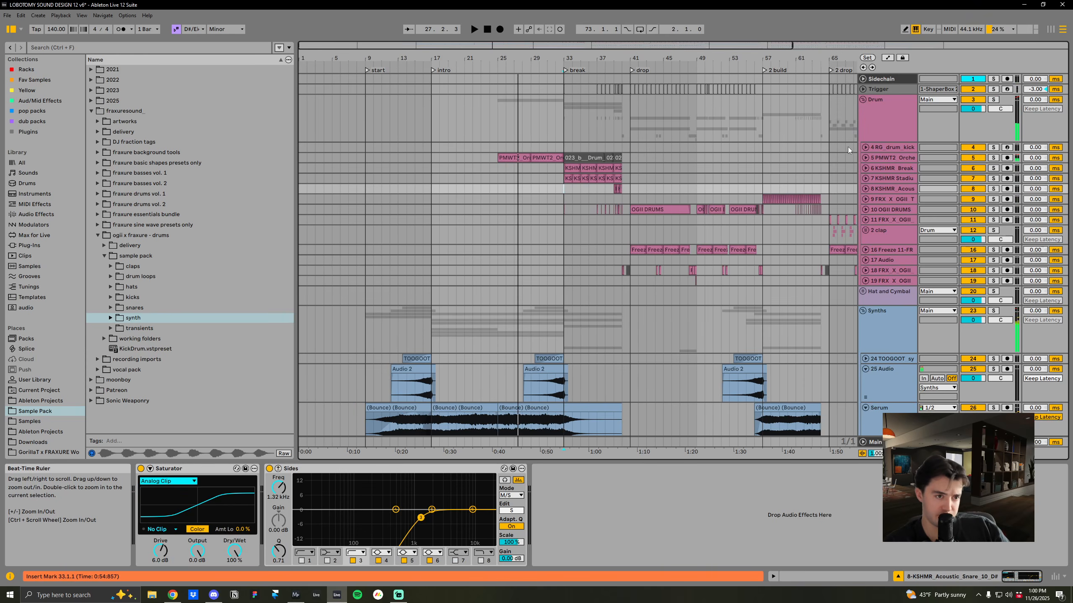
pyautogui.click(863, 99)
pyautogui.hscroll(2, 855, 240)
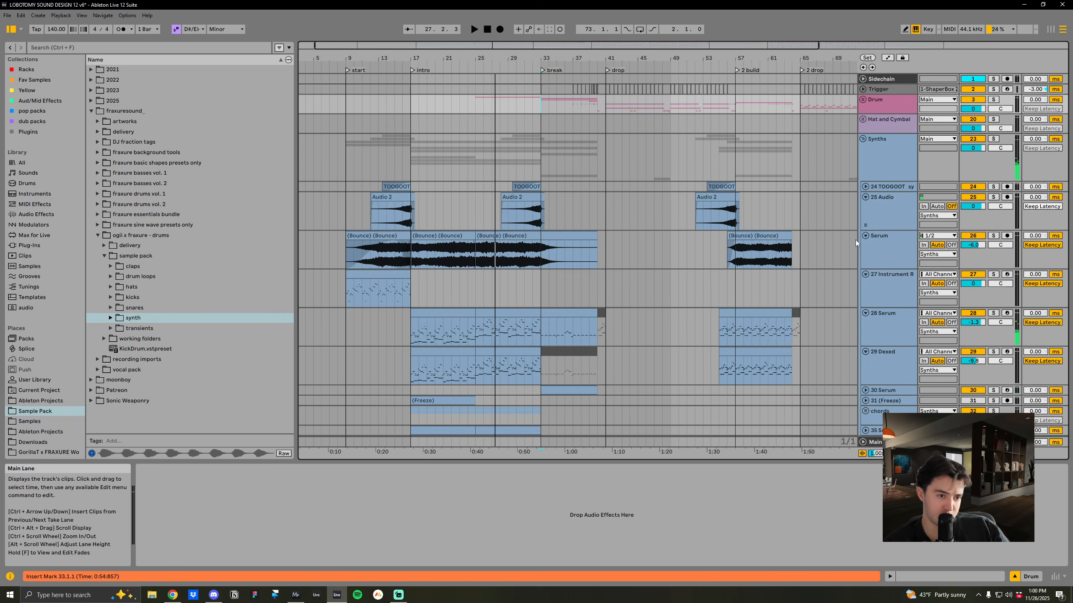
pyautogui.scroll(-3, 854, 240)
pyautogui.click(880, 307)
pyautogui.keyDown('shift'); pyautogui.click(887, 166); pyautogui.keyUp('shift')
pyautogui.click(865, 154)
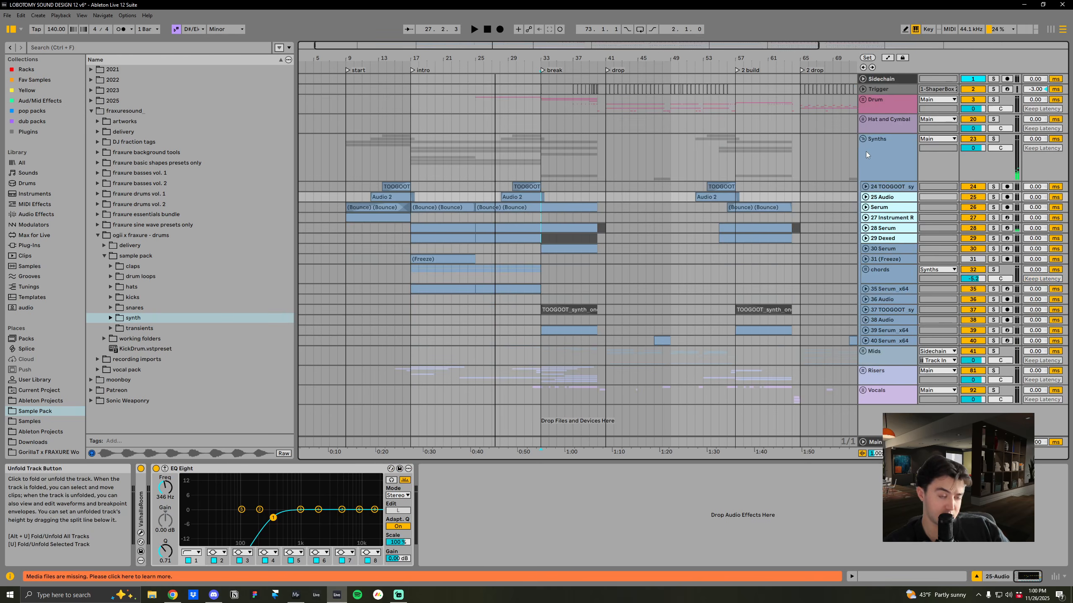
# Unfold 39 Serum_x64, solo it from the break, and audition 30 Serum on its own before clearing the solo
pyautogui.click(870, 330)
pyautogui.click(889, 330)
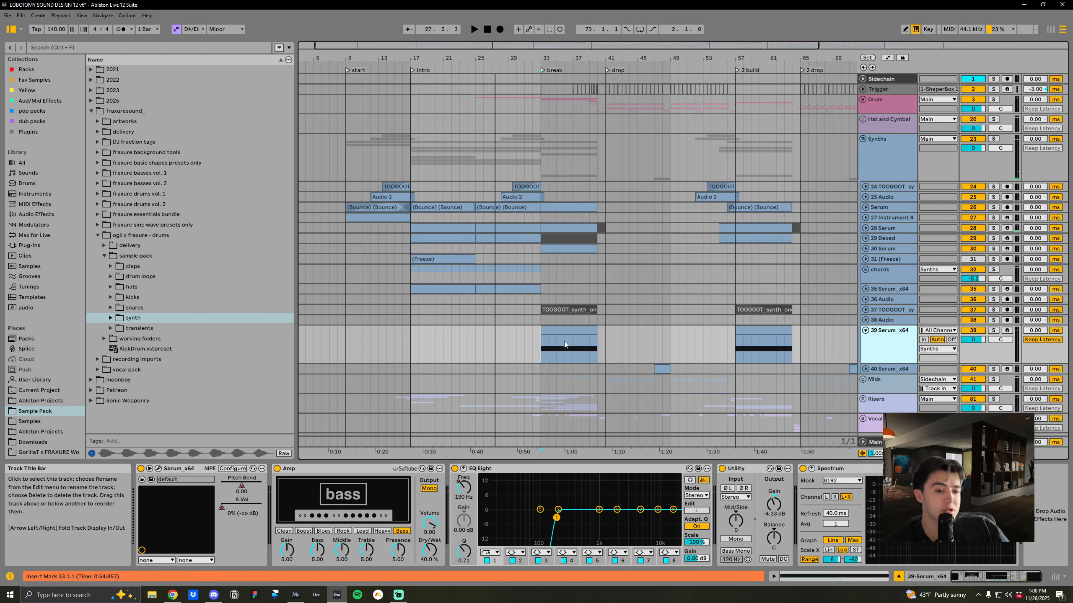
pyautogui.click(994, 330)
pyautogui.press('space')
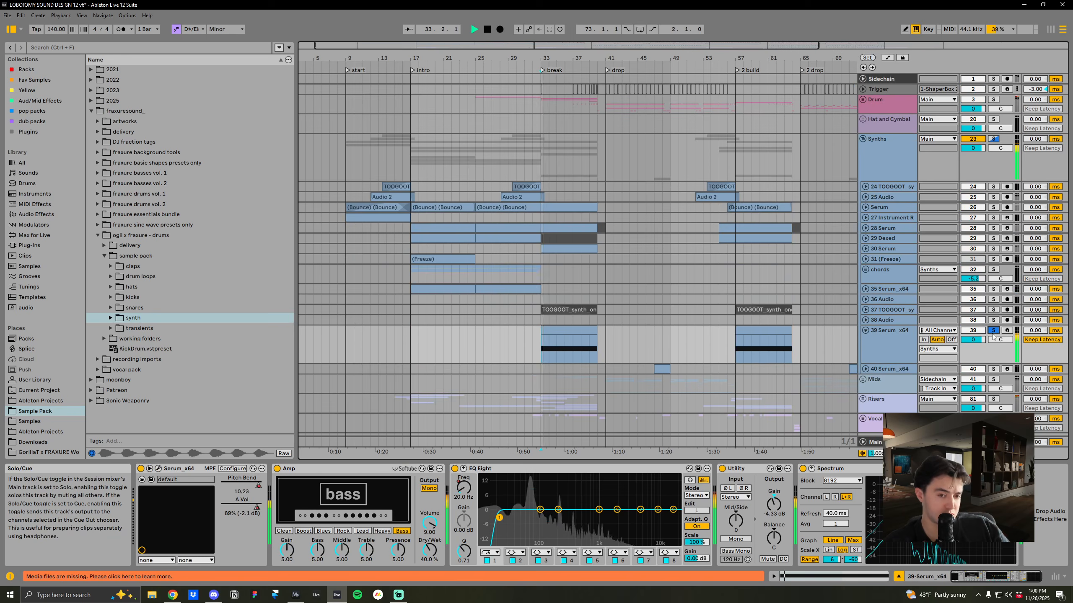
pyautogui.click(994, 249)
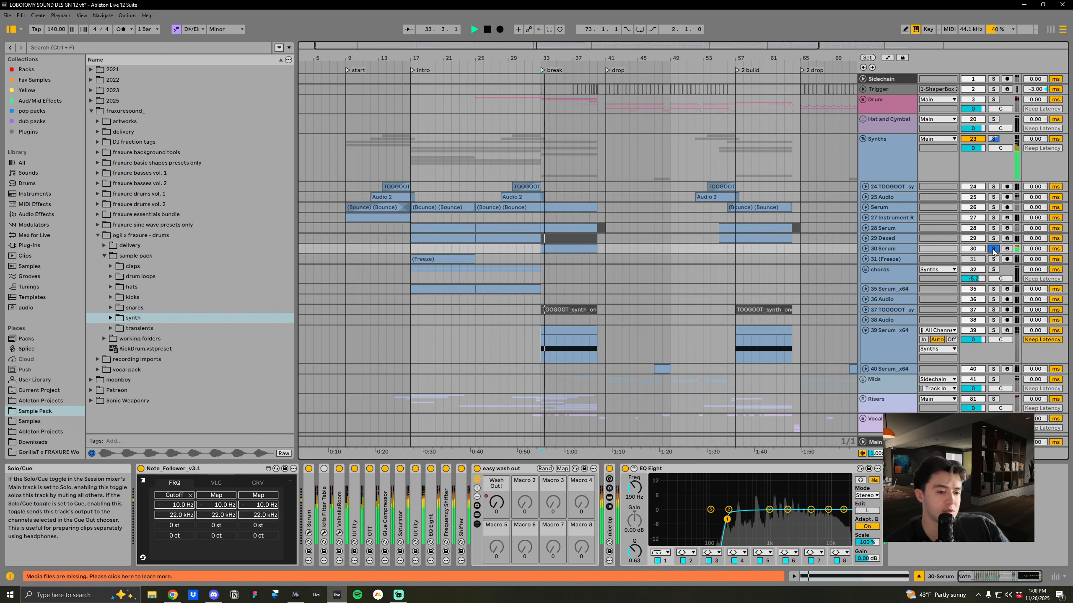
pyautogui.click(993, 249)
pyautogui.press('space')
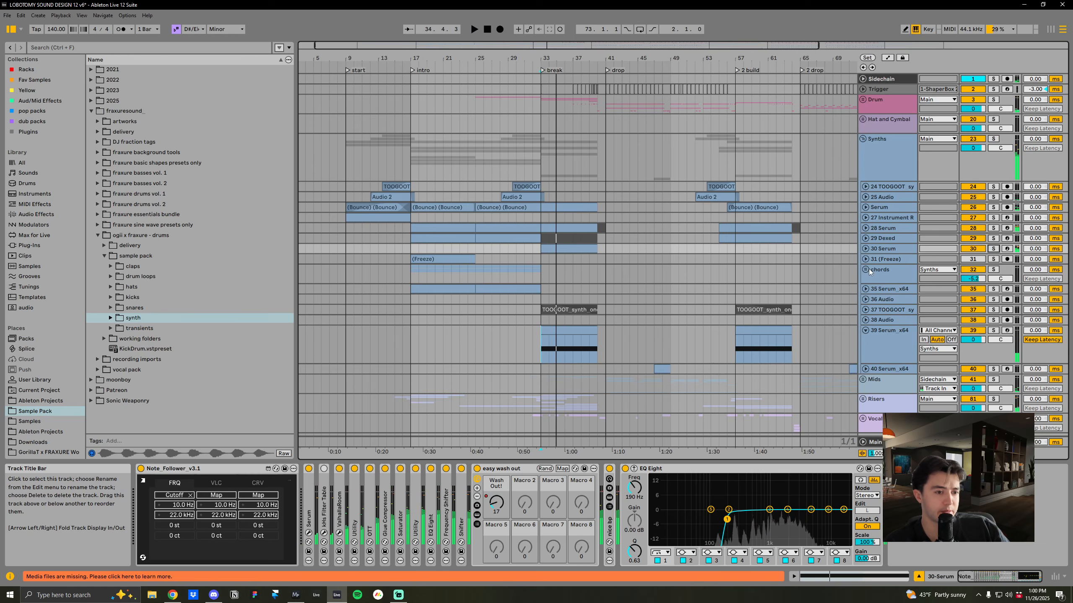
# Fold the Synths group, place the insert marker at the drop at 41.1.1, and unfold the Mids group
pyautogui.click(866, 269)
pyautogui.click(866, 269)
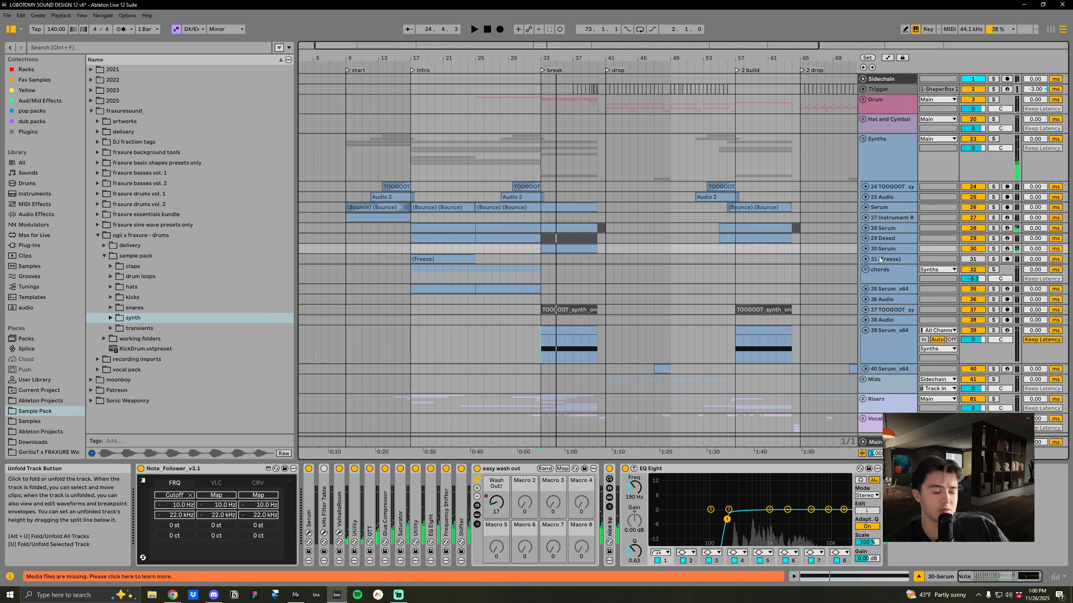
pyautogui.click(863, 138)
pyautogui.click(607, 164)
pyautogui.click(875, 158)
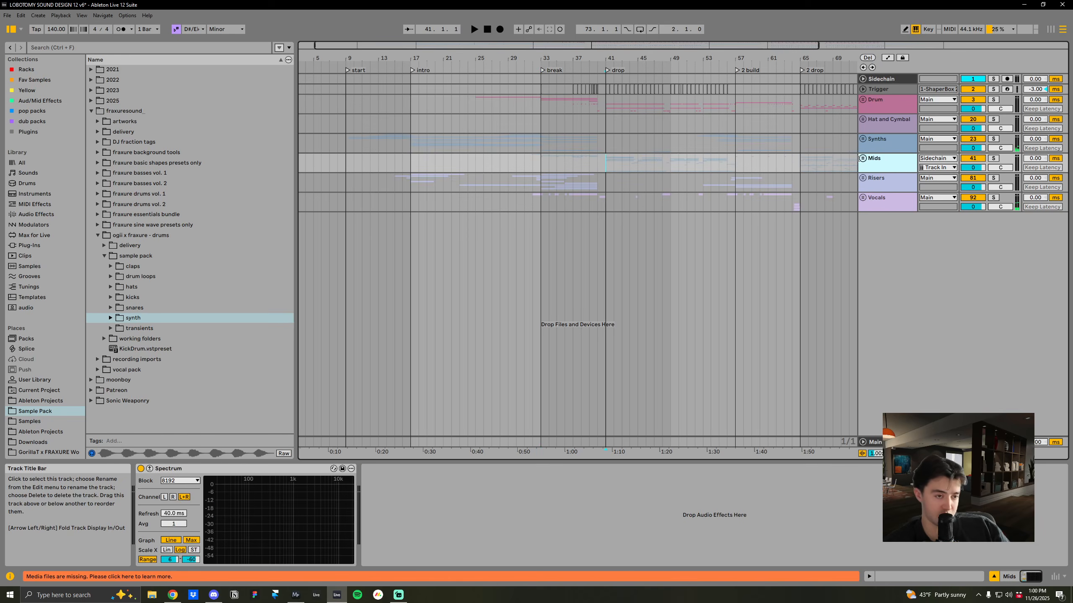
pyautogui.click(863, 158)
# Unfold the sound design group inside Mids, along with tracks 47 Serum and 48 Audio 2, around the drop
pyautogui.scroll(-2, 806, 252)
pyautogui.moveTo(619, 58); pyautogui.dragTo(608, 106)
pyautogui.click(865, 197)
pyautogui.scroll(-2, 868, 208)
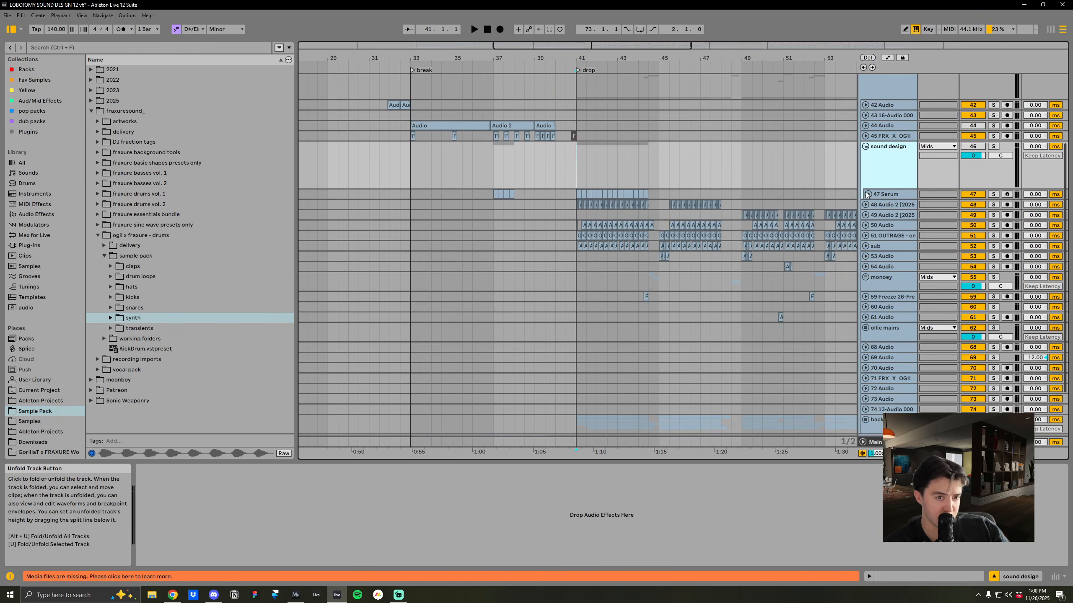
pyautogui.click(868, 195)
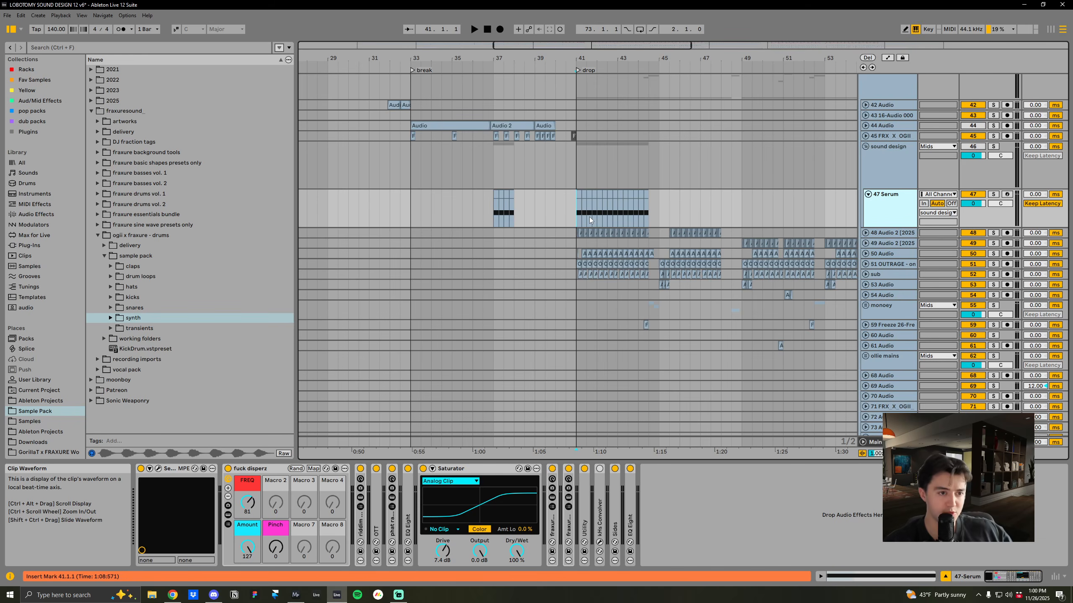
pyautogui.click(865, 233)
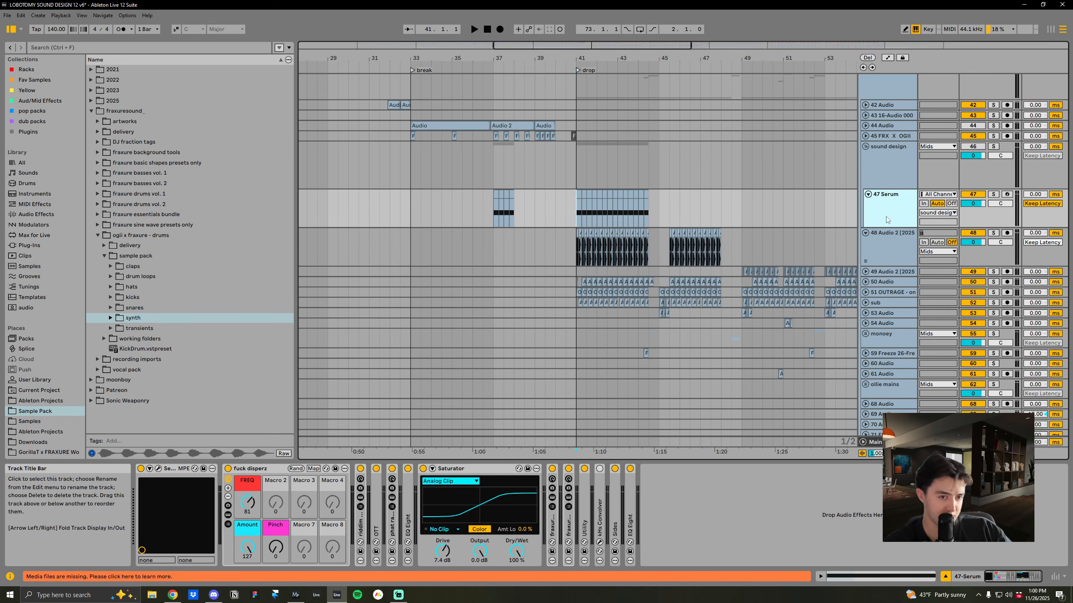
pyautogui.moveTo(600, 59); pyautogui.dragTo(600, 85)
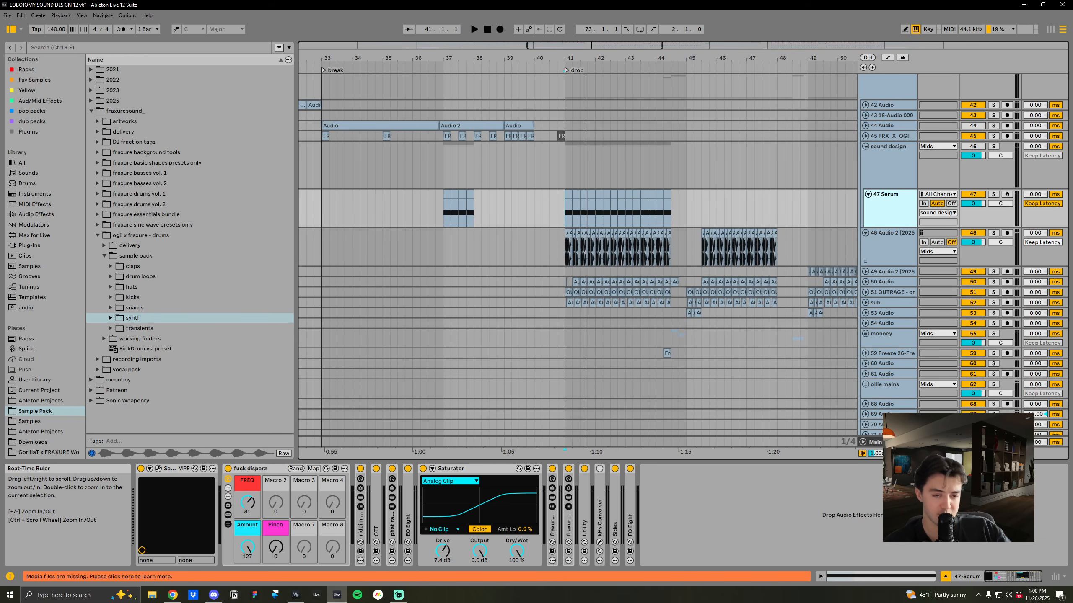
# Select 47 Serum, open its Serum plug-in window, and move it clear of the device chain
pyautogui.click(874, 161)
pyautogui.click(875, 219)
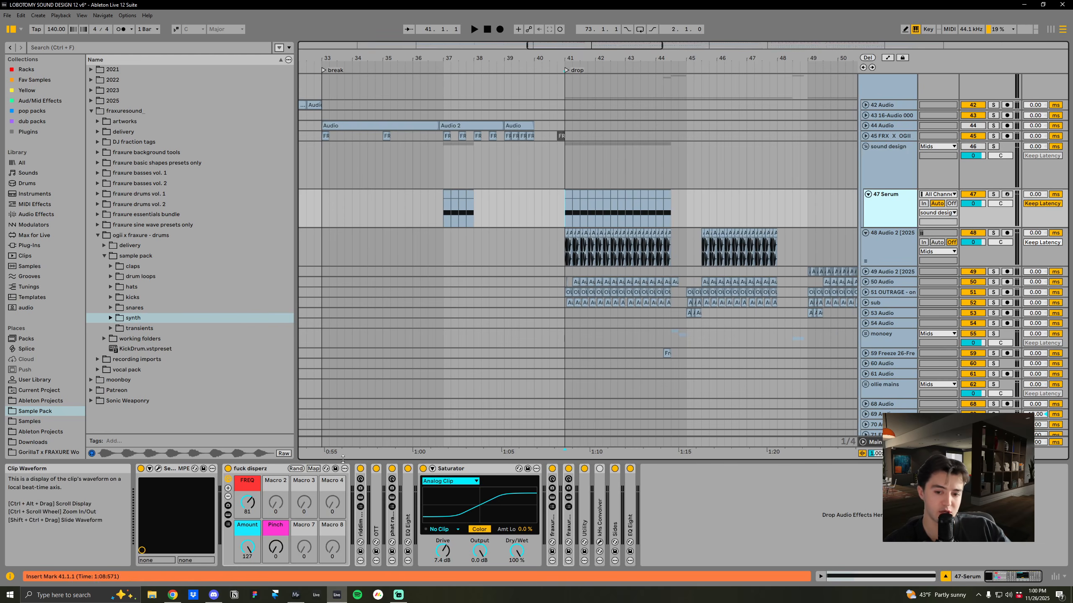
pyautogui.hotkey('ctrl', 'alt', 'p')
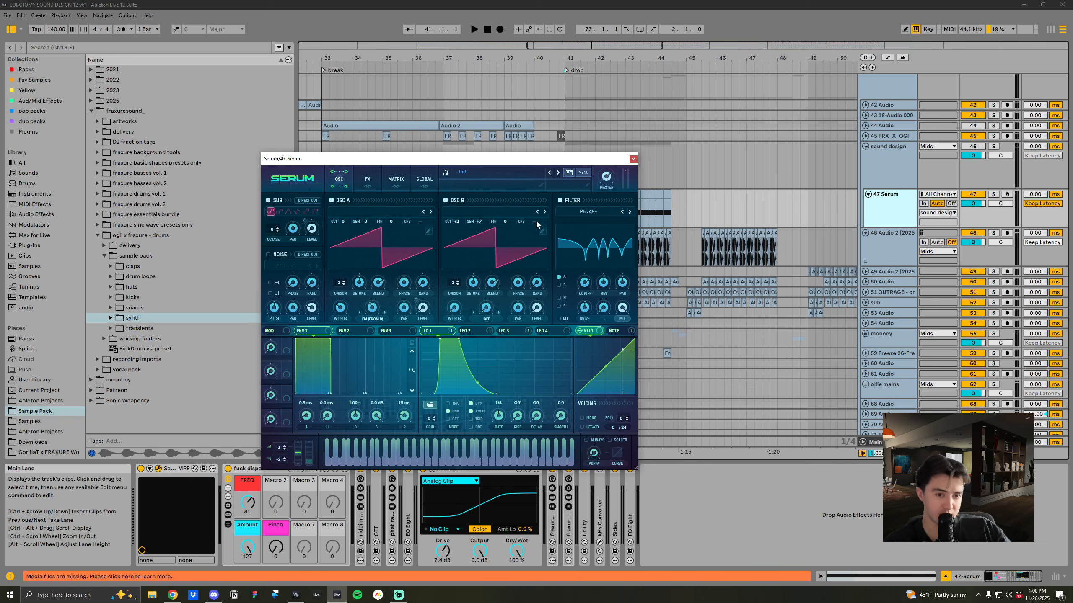
pyautogui.moveTo(523, 159); pyautogui.dragTo(445, 84)
# Select every effect after Serum on track 47, from the Disperser rack to the final EQ Eight, then collapse and deactivate them
pyautogui.click(636, 510)
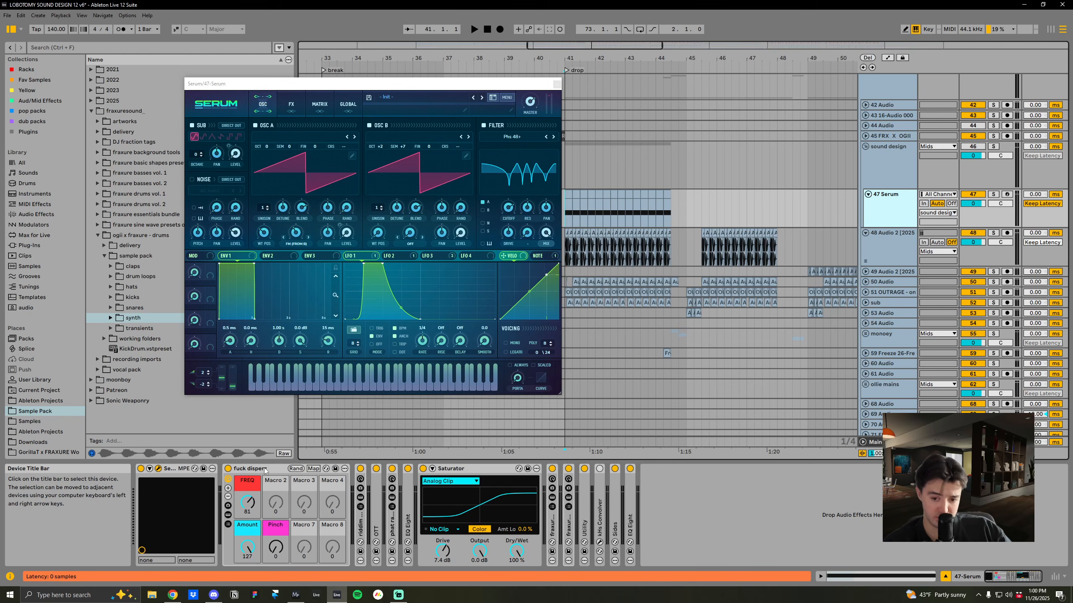
pyautogui.click(601, 519)
pyautogui.click(600, 468)
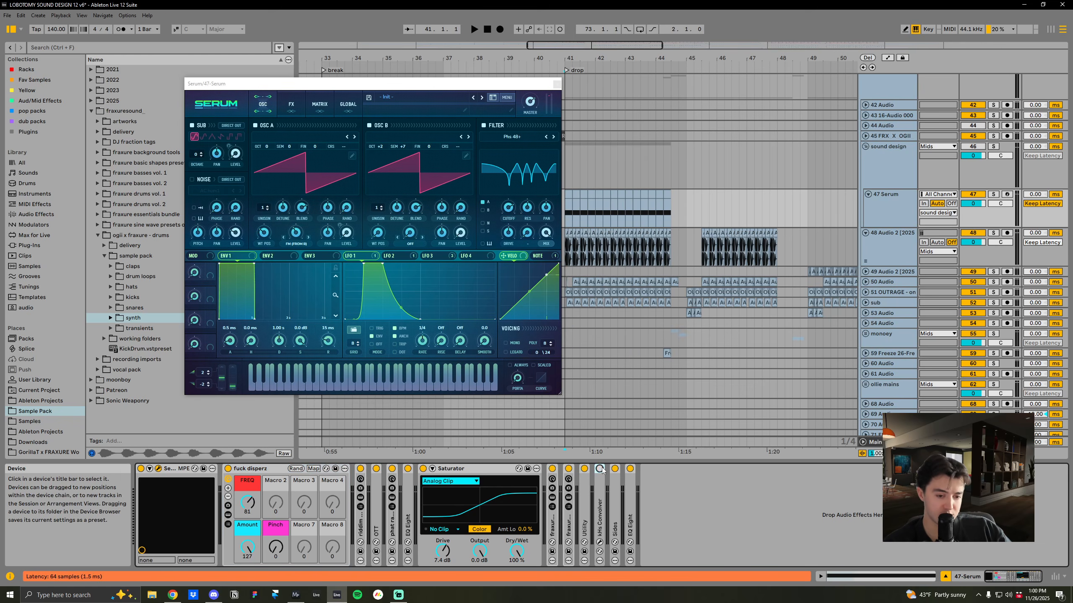
pyautogui.click(630, 507)
pyautogui.keyDown('shift'); pyautogui.doubleClick(279, 470); pyautogui.keyUp('shift')
pyautogui.press('0')
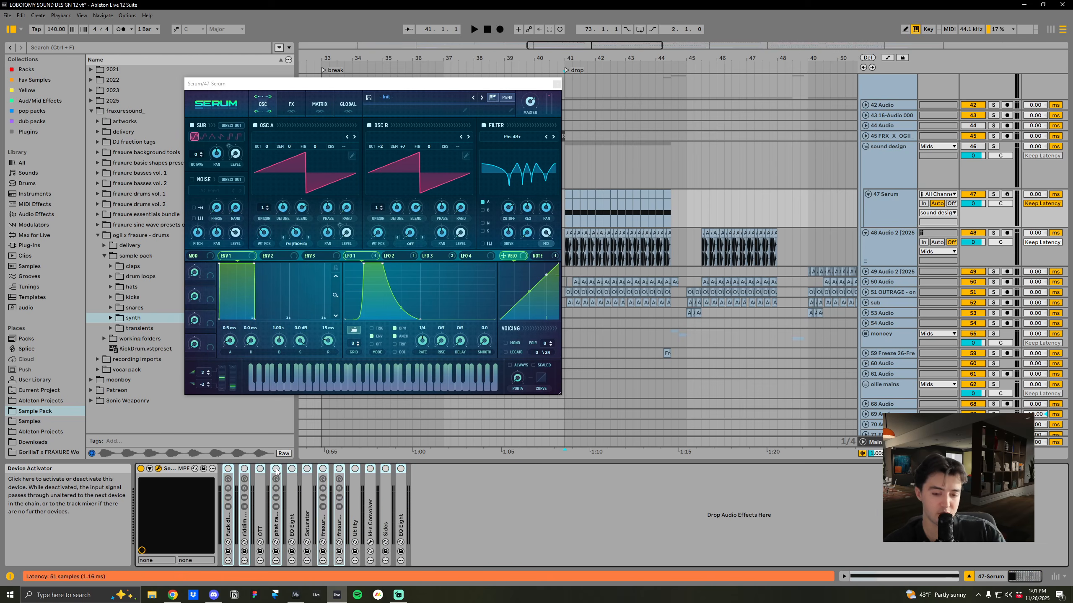
# Solo the sound design group and audition 47 Serum without its effects from the drop
pyautogui.press('space')
pyautogui.press('space')
pyautogui.click(908, 208)
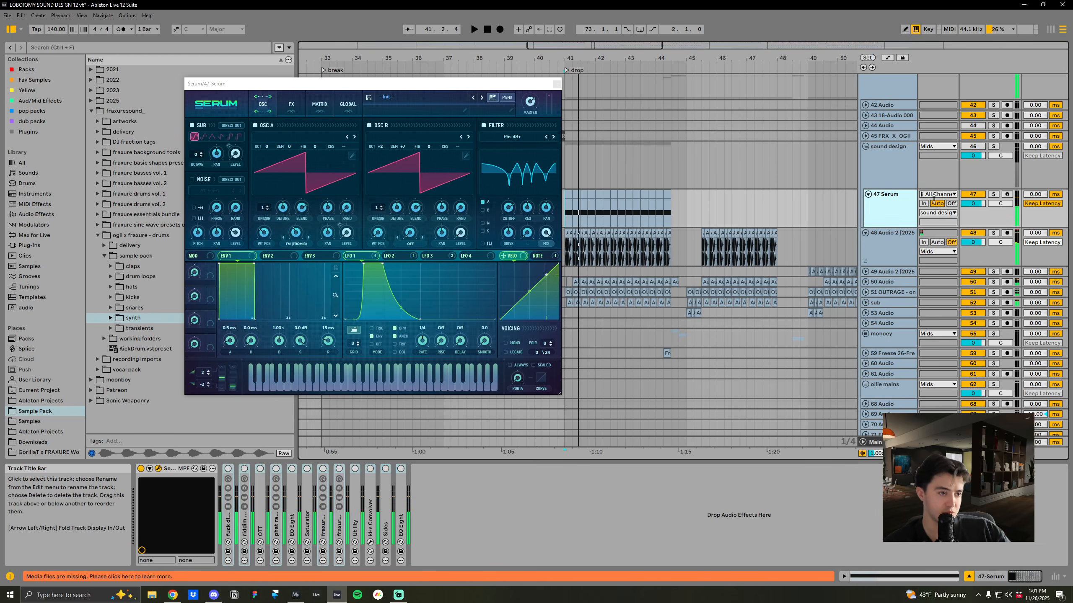
pyautogui.click(993, 146)
pyautogui.press('space')
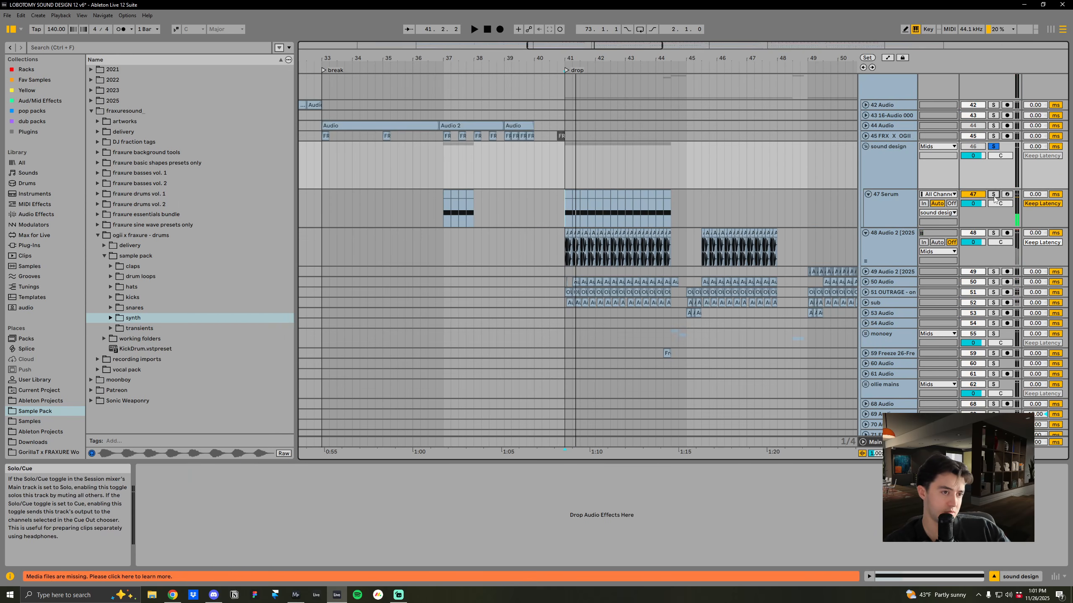
pyautogui.click(993, 194)
pyautogui.click(993, 146)
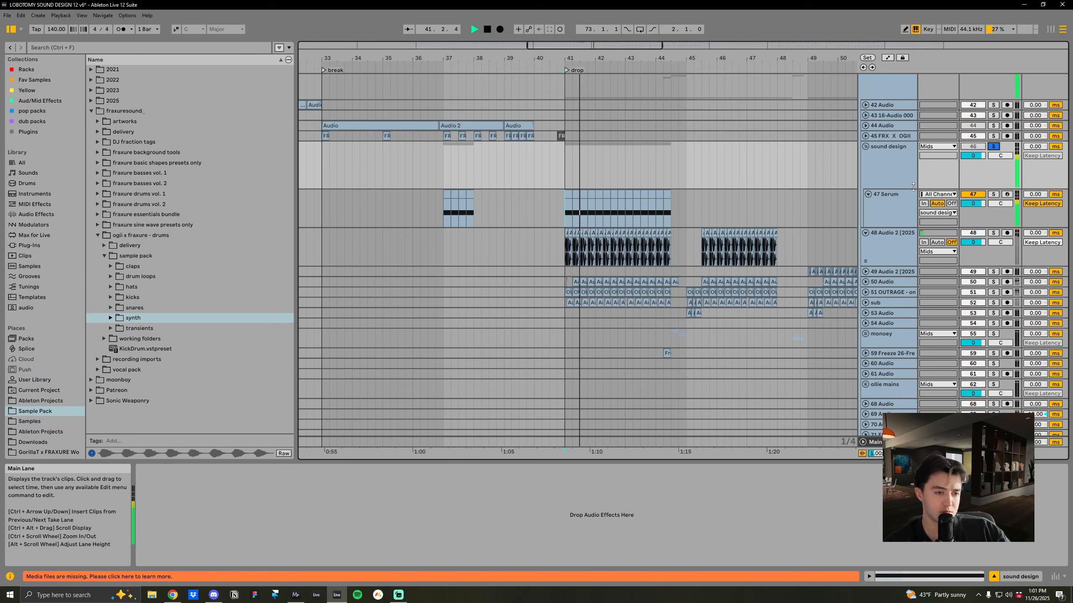
pyautogui.click(881, 227)
pyautogui.press('space')
pyautogui.press('space')
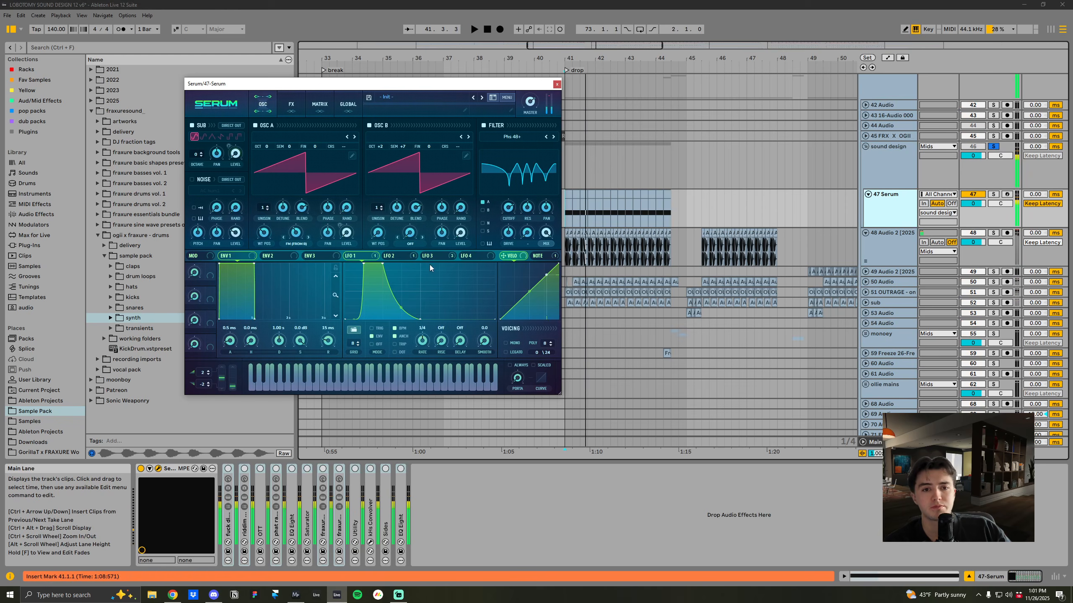
# Examine Serum's effects page, LFO 2 and LFO 3, return to the oscillators, and replay the dry patch
pyautogui.click(291, 105)
pyautogui.click(261, 109)
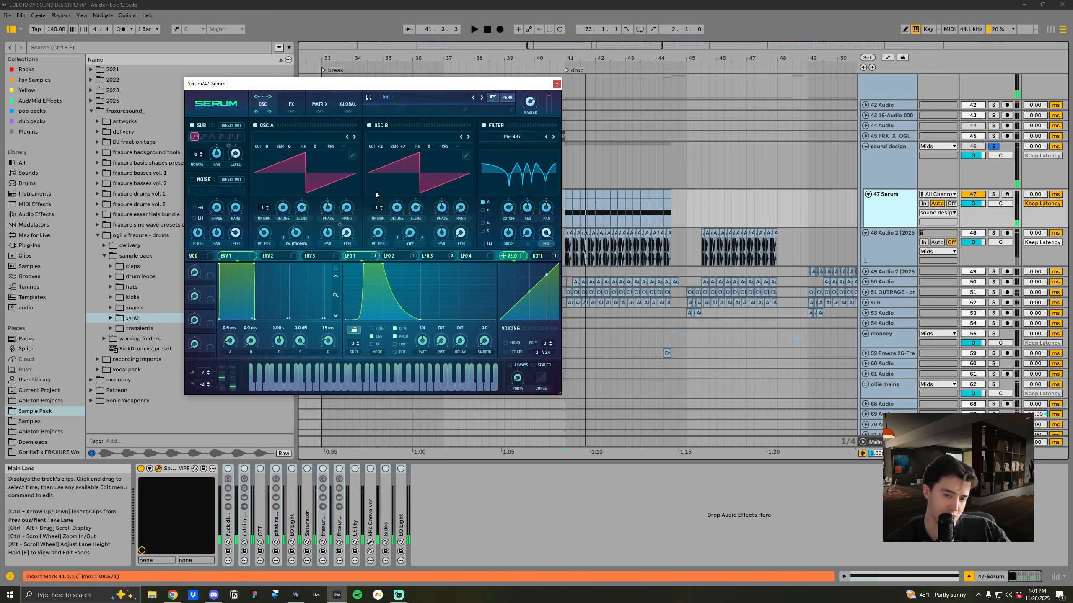
pyautogui.click(283, 110)
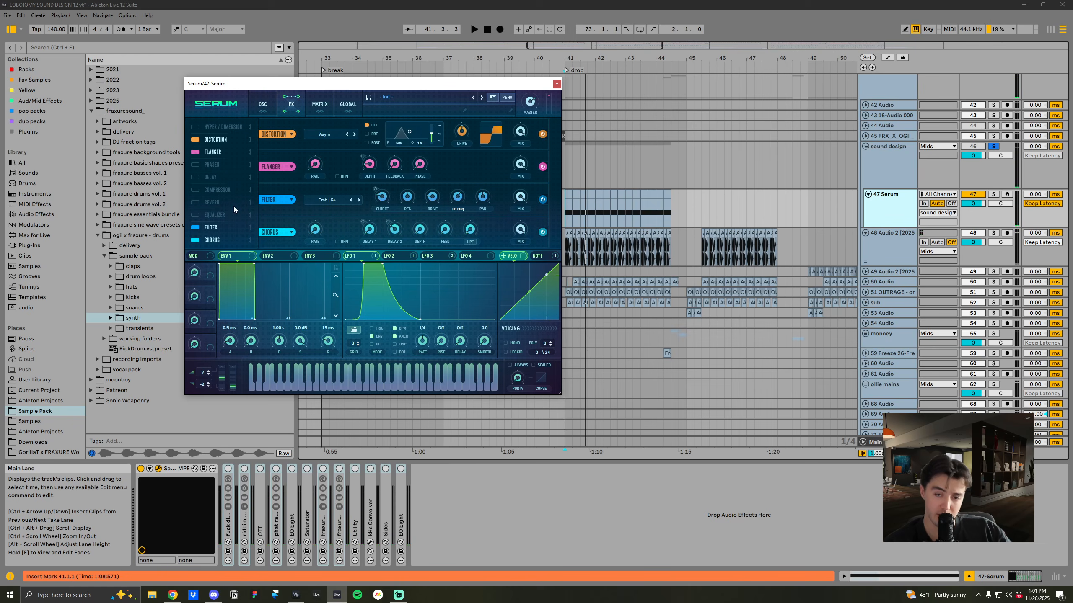
pyautogui.click(400, 256)
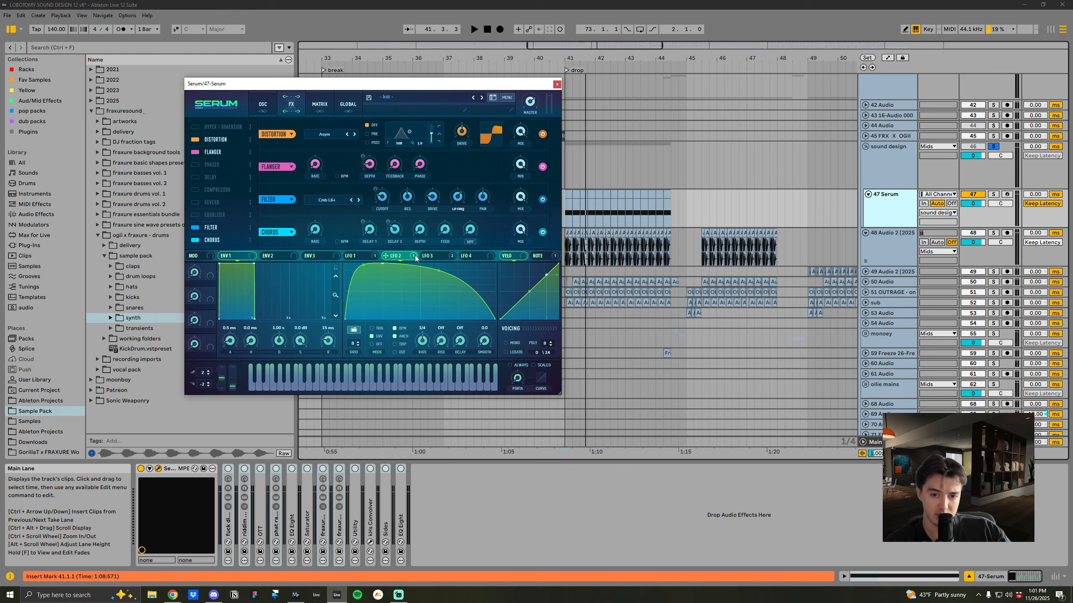
pyautogui.click(431, 257)
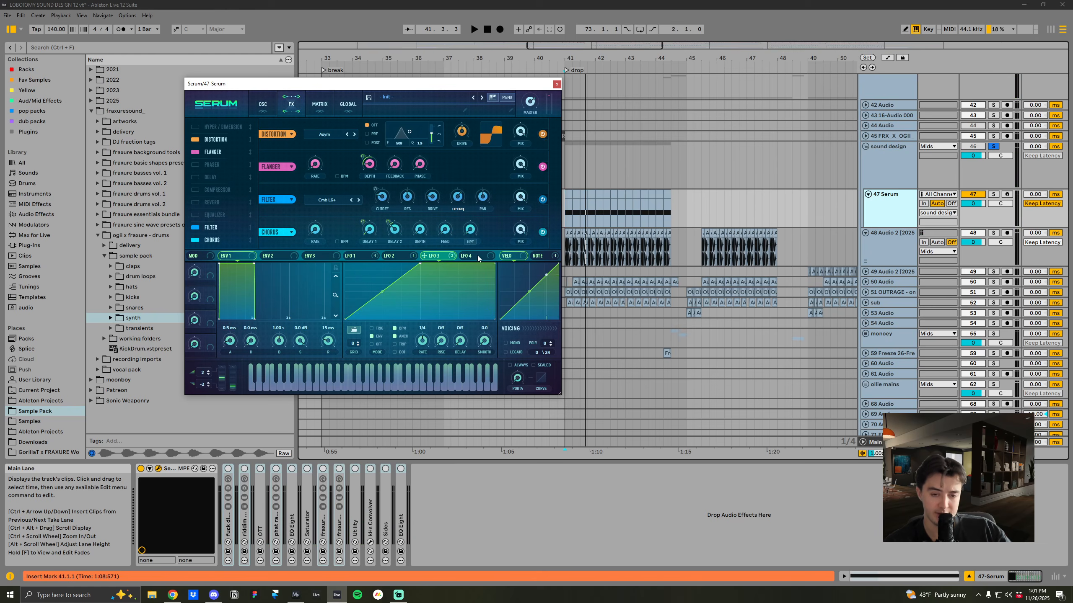
pyautogui.click(263, 109)
pyautogui.press('space')
pyautogui.press('space')
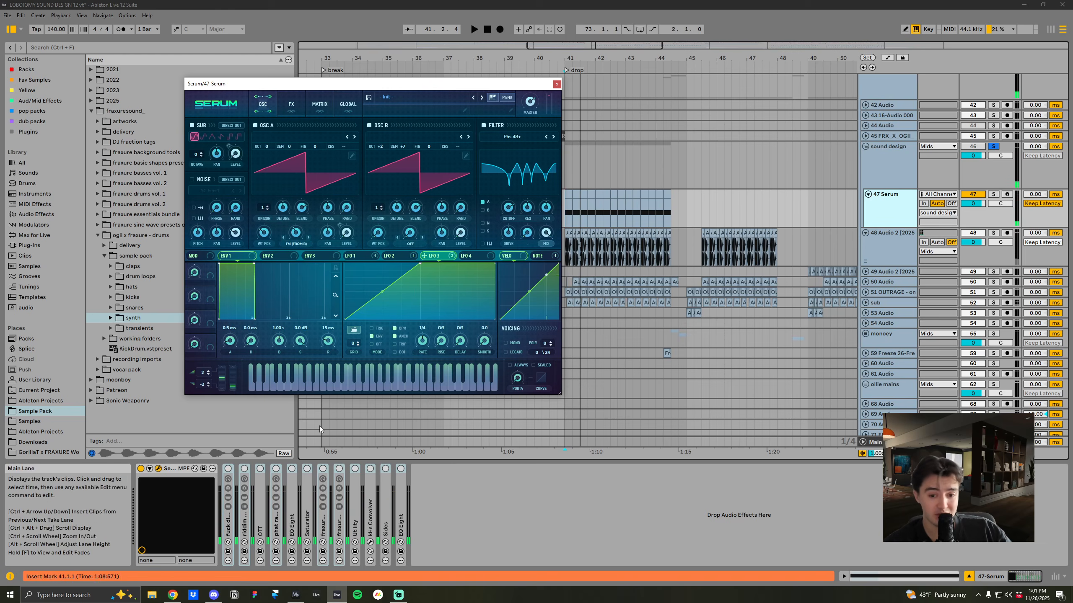
# Expand and reactivate the Disperser rack after Serum, and audition the sound with it
pyautogui.doubleClick(231, 528)
pyautogui.click(228, 514)
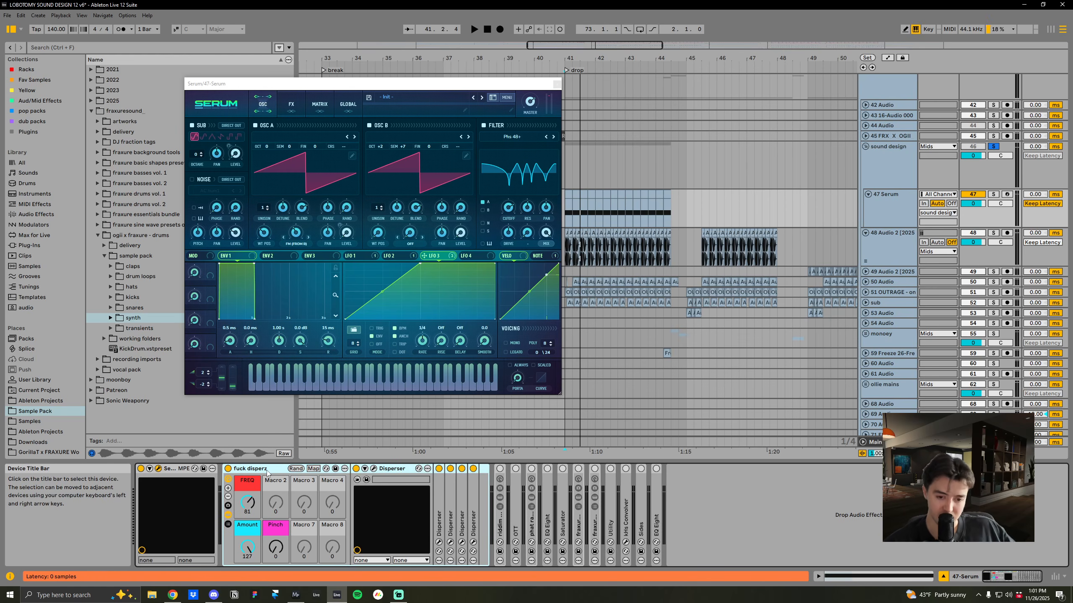
pyautogui.press('space')
pyautogui.press('space')
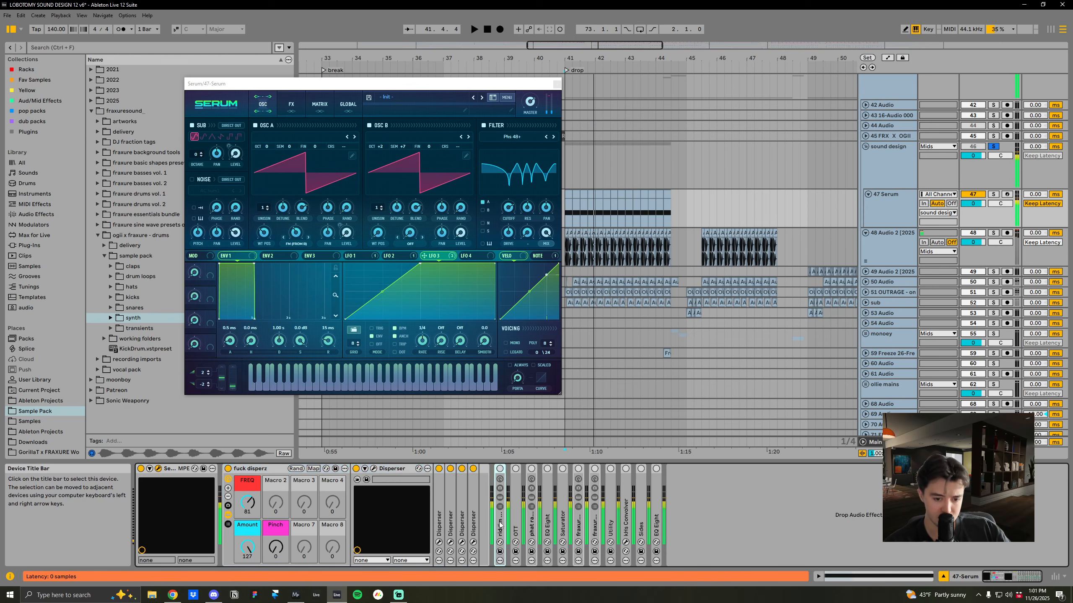
# Reactivate the riddim rack, OTT, the phat rack and the first EQ Eight, collapsing the expanded devices and auditioning the result
pyautogui.doubleClick(500, 522)
pyautogui.click(500, 468)
pyautogui.doubleClick(537, 468)
pyautogui.doubleClick(253, 469)
pyautogui.click(260, 520)
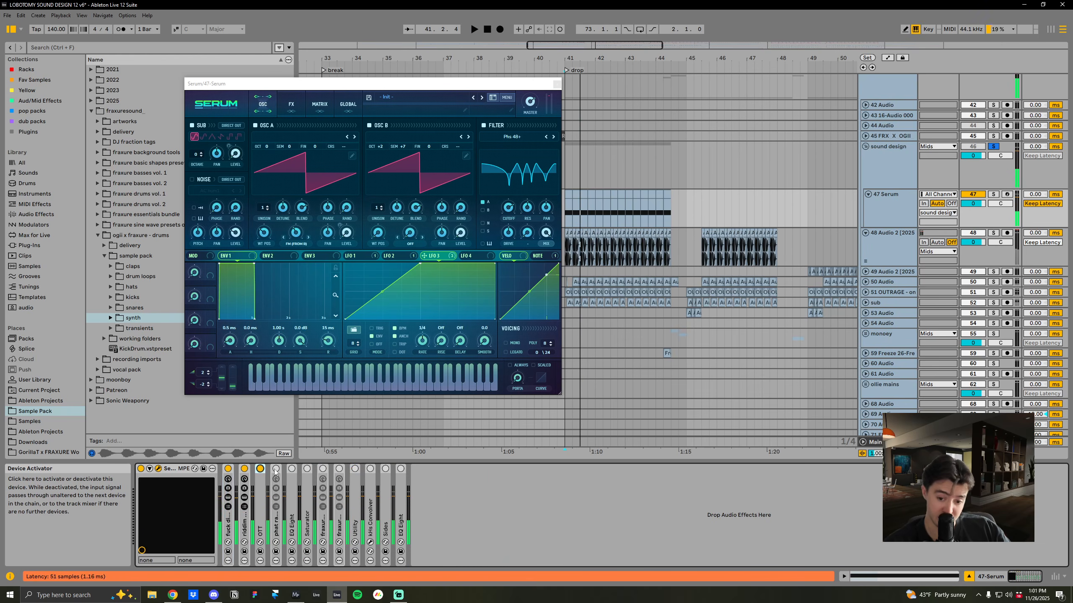
pyautogui.press('space')
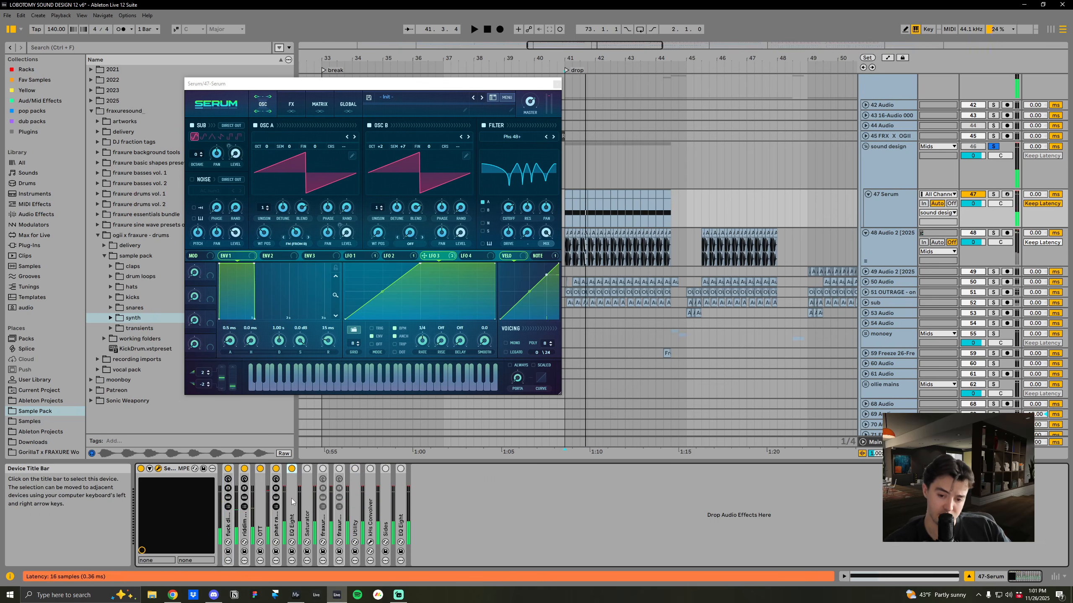
# Expand EQ Eight and reactivate and expand the Saturator and the fraxure - mcon parallel rack in 47 Serum's chain
pyautogui.doubleClick(292, 519)
pyautogui.doubleClick(560, 500)
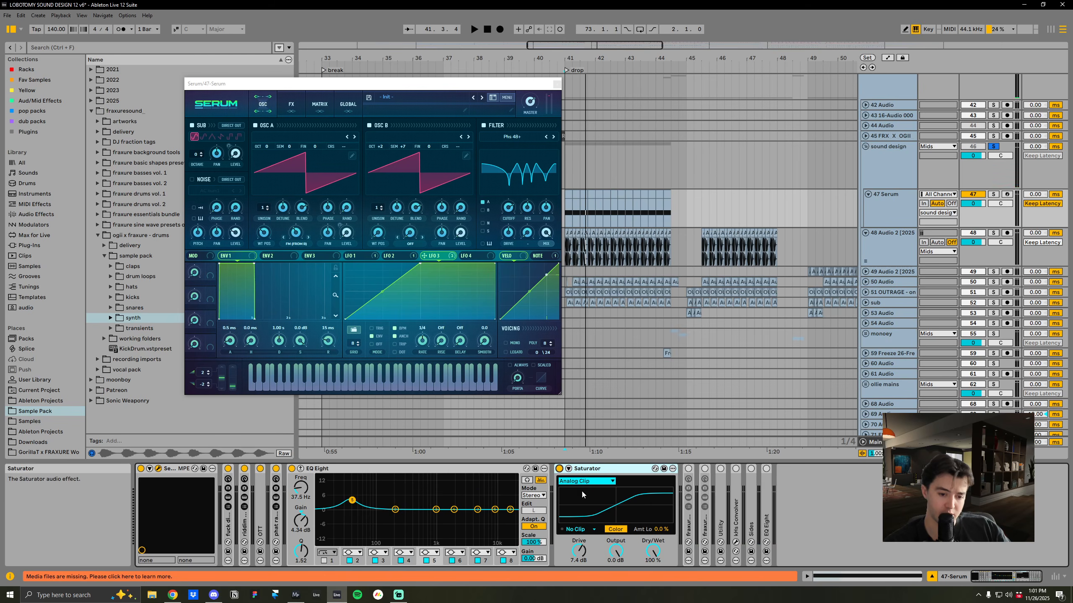
pyautogui.doubleClick(685, 528)
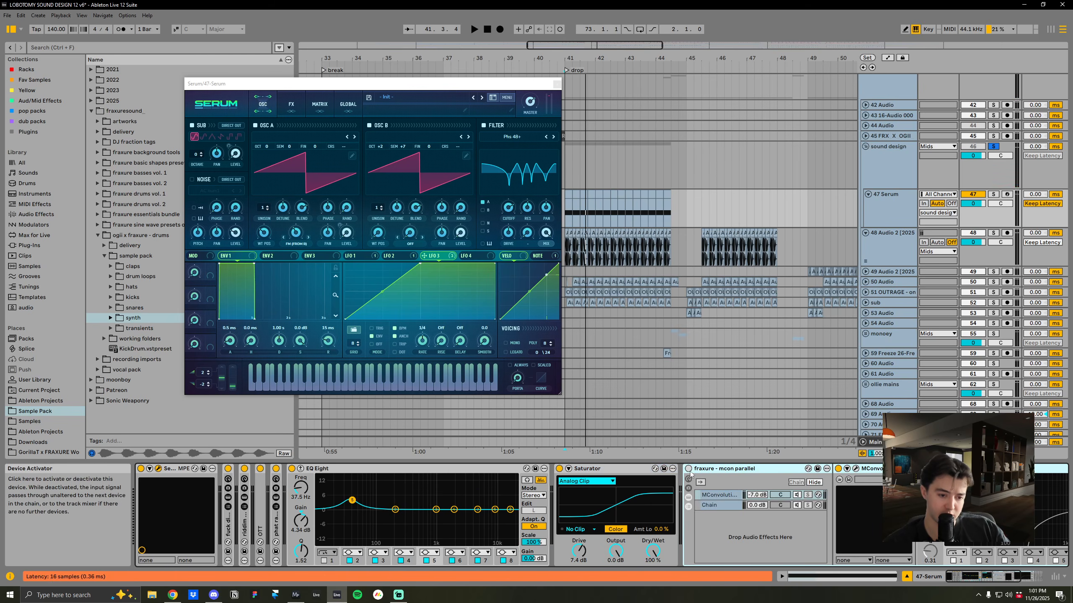
pyautogui.click(723, 495)
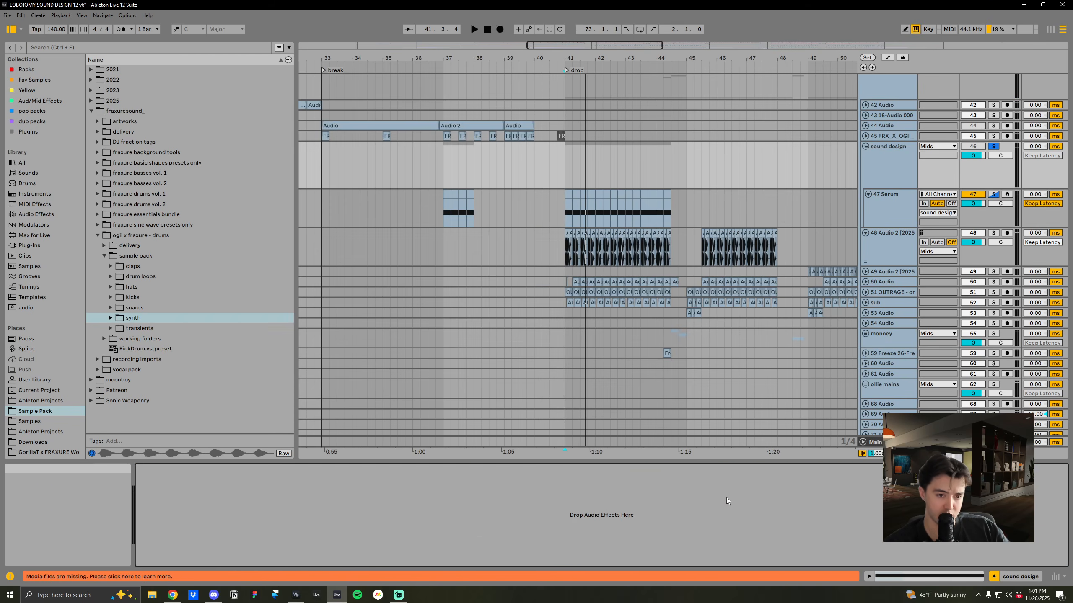
# Audition the sound from the start of the drop with the mcon parallel rack, and collapse the rack
pyautogui.click(564, 183)
pyautogui.click(564, 201)
pyautogui.click(569, 220)
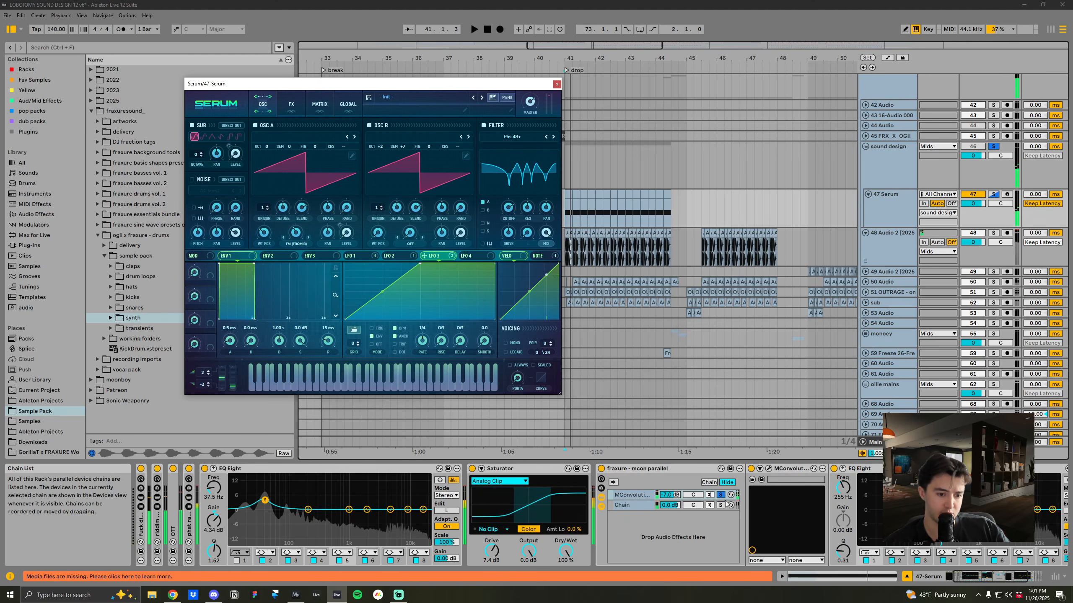
pyautogui.click(564, 186)
pyautogui.click(572, 177)
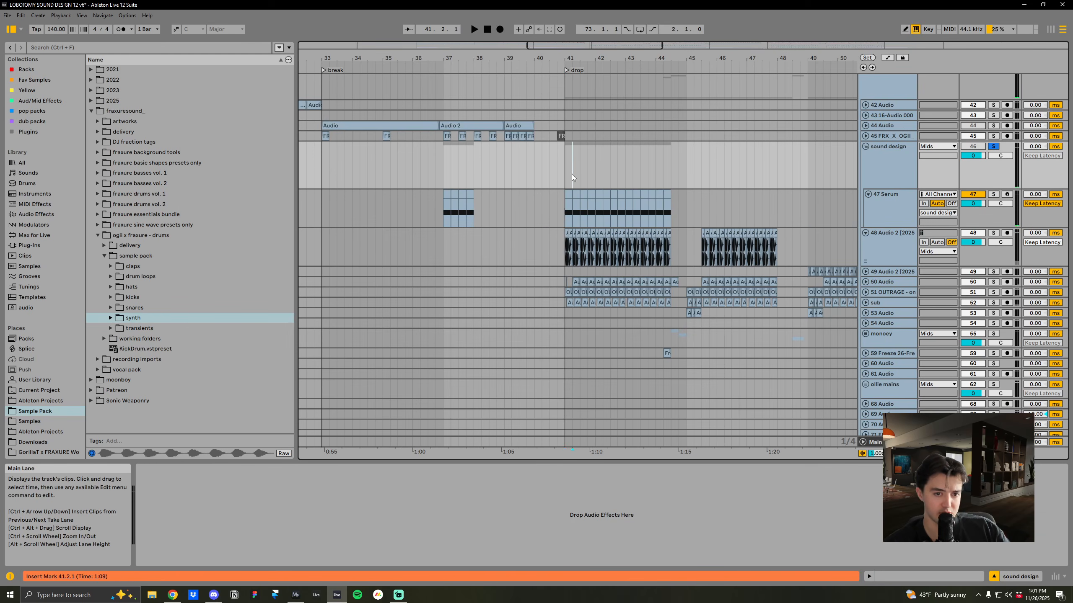
pyautogui.click(566, 220)
pyautogui.doubleClick(665, 469)
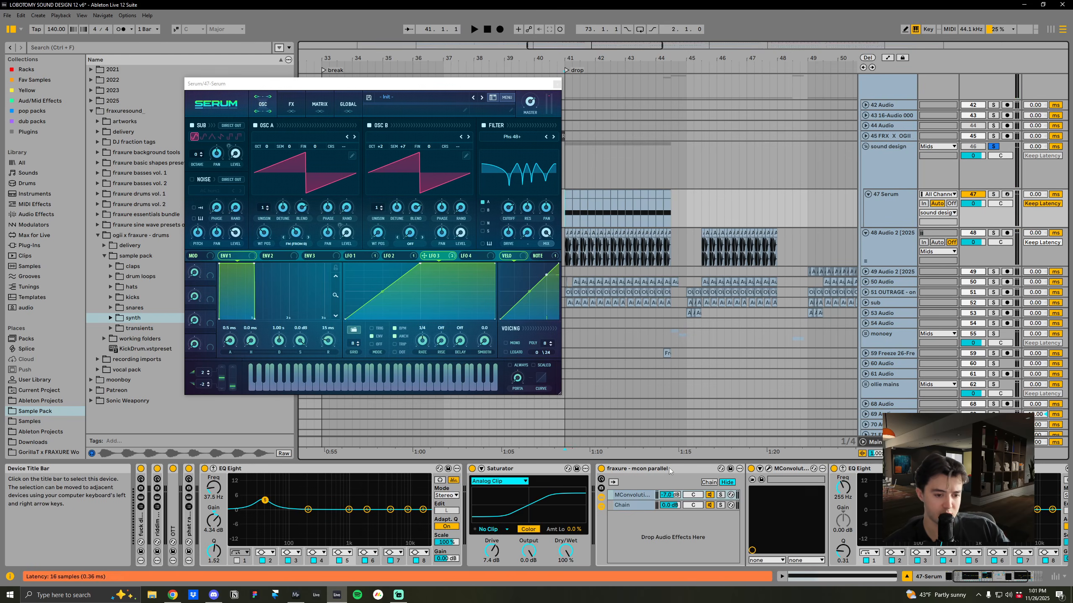
# Reactivate and expand the fraxure serumfx hyper dimension rack, audition it, and close the SerumFX and Serum windows
pyautogui.doubleClick(622, 478)
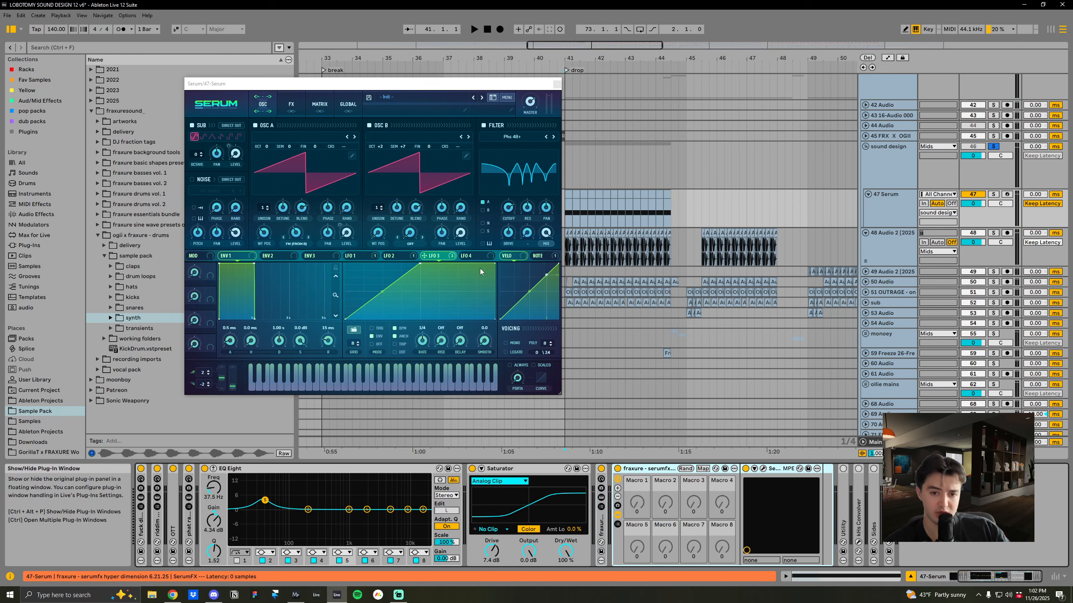
pyautogui.press('space')
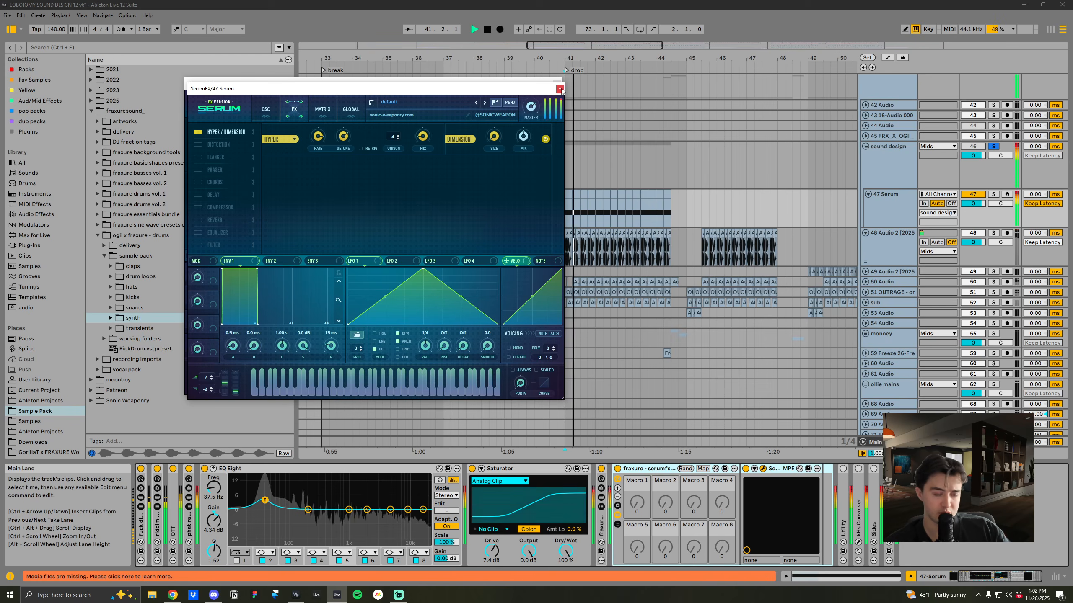
pyautogui.click(559, 89)
pyautogui.click(559, 85)
pyautogui.press('space')
# Reactivate Sides and the final EQ Eight with kHs Convolver bypassed, collapse the serumfx rack and Saturator, and replay the sound
pyautogui.click(859, 469)
pyautogui.click(874, 469)
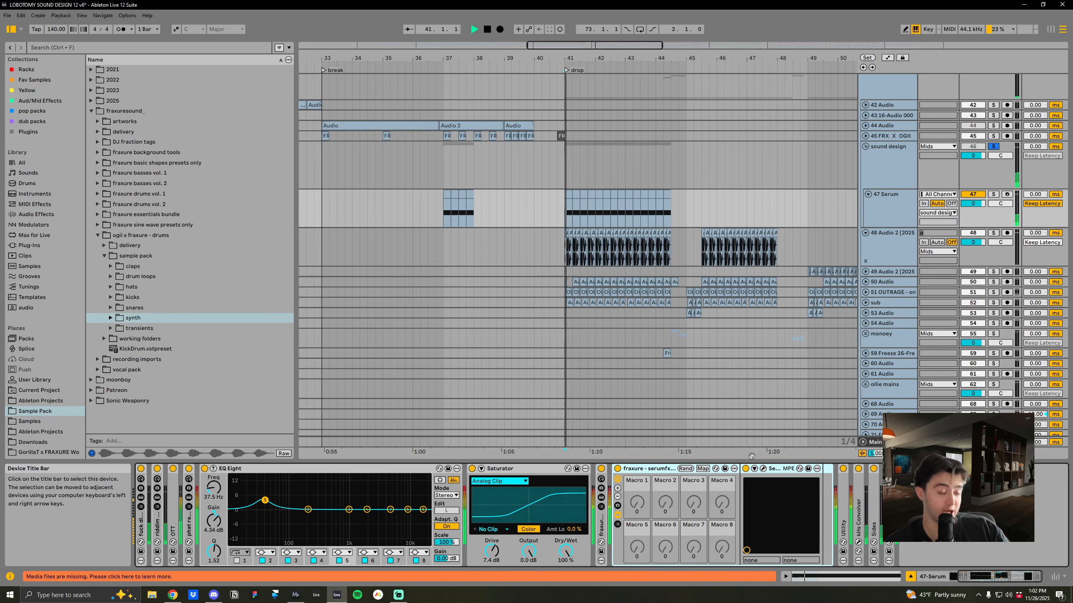
pyautogui.click(858, 469)
pyautogui.doubleClick(651, 469)
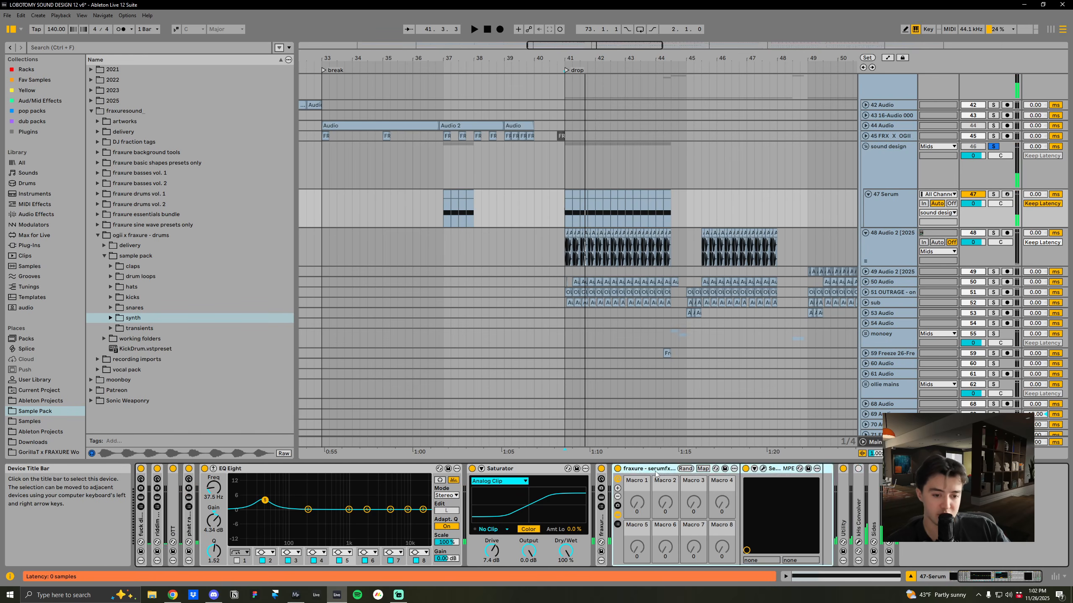
pyautogui.doubleClick(507, 468)
pyautogui.press('space')
# Examine the first EQ Eight's low-end boost in the enlarged spectrum display during playback, and collapse the device
pyautogui.click(213, 468)
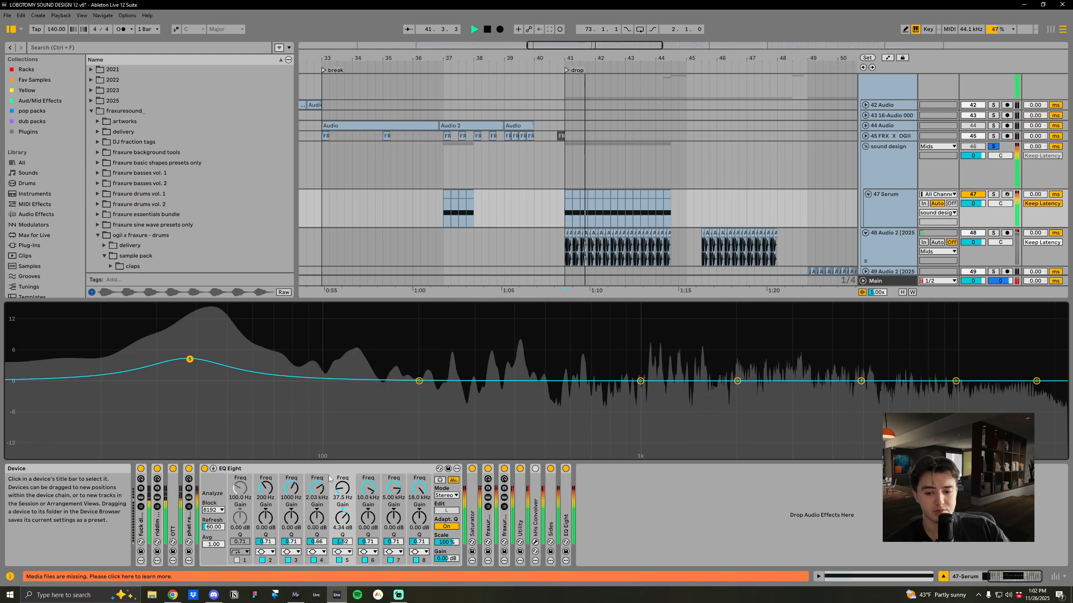
pyautogui.doubleClick(227, 469)
pyautogui.press('space')
pyautogui.press('space')
pyautogui.doubleClick(206, 489)
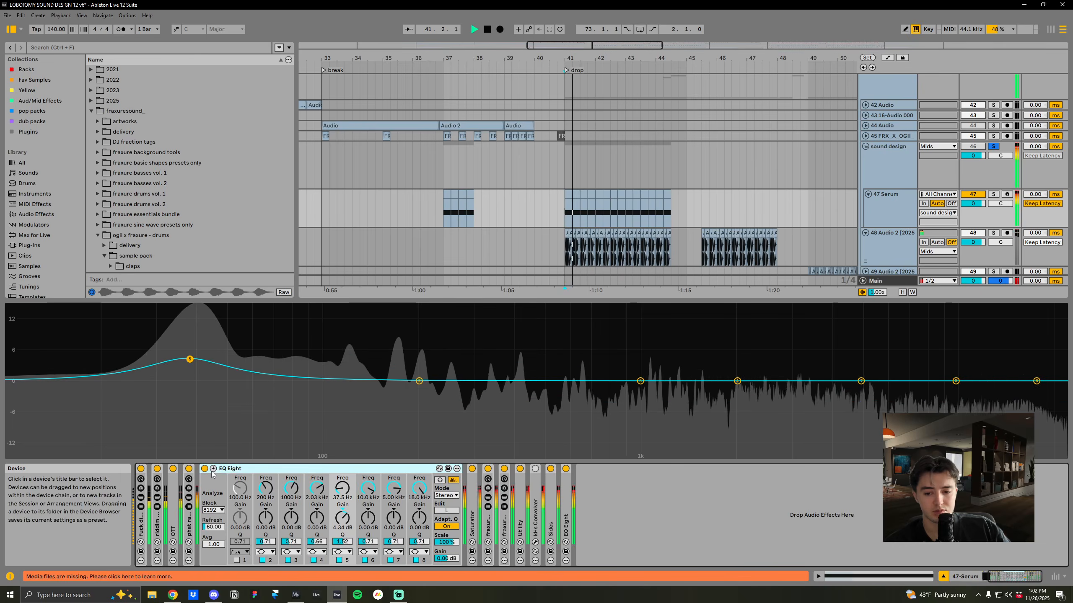
pyautogui.click(213, 469)
pyautogui.doubleClick(226, 469)
pyautogui.press('space')
pyautogui.press('space')
pyautogui.press('space')
# Select and solo track 48 Audio 2 and deactivate all the devices in its effect chain
pyautogui.click(565, 259)
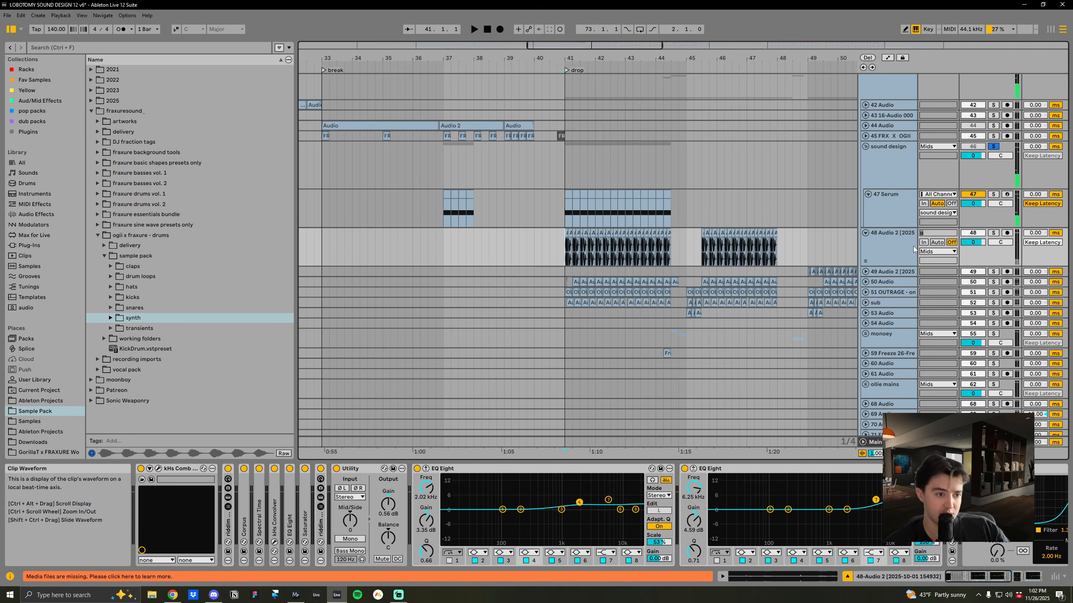
pyautogui.click(891, 250)
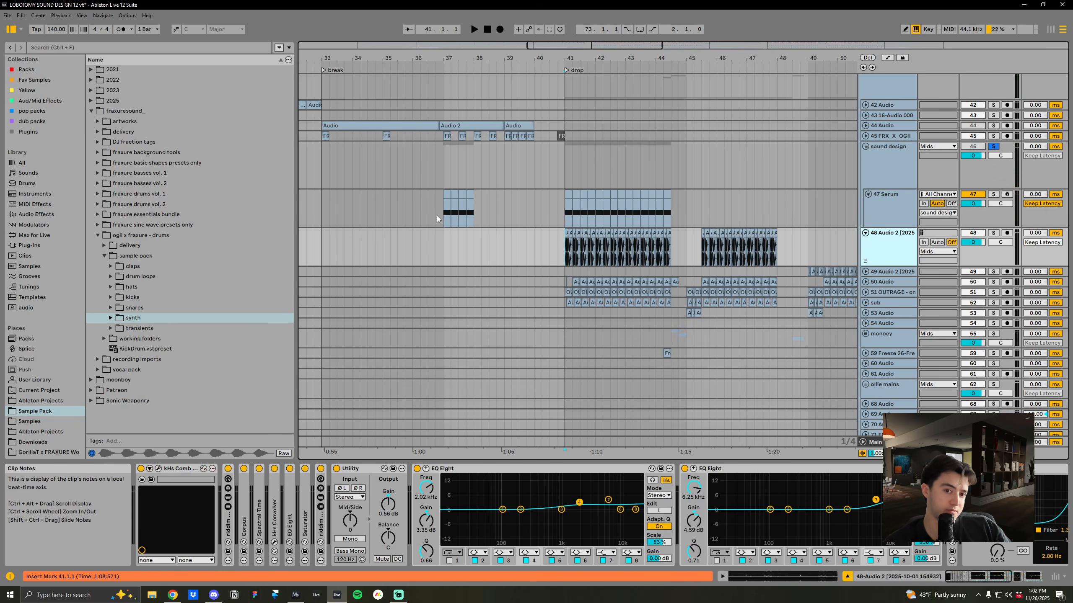
pyautogui.click(993, 233)
pyautogui.scroll(-5, 663, 488)
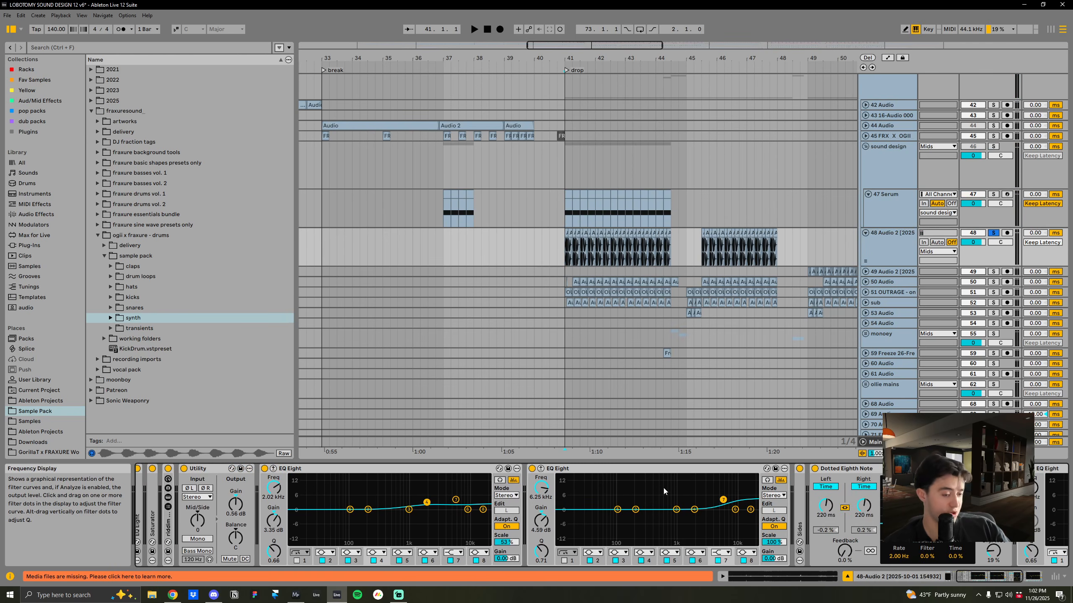
pyautogui.scroll(-2, 664, 488)
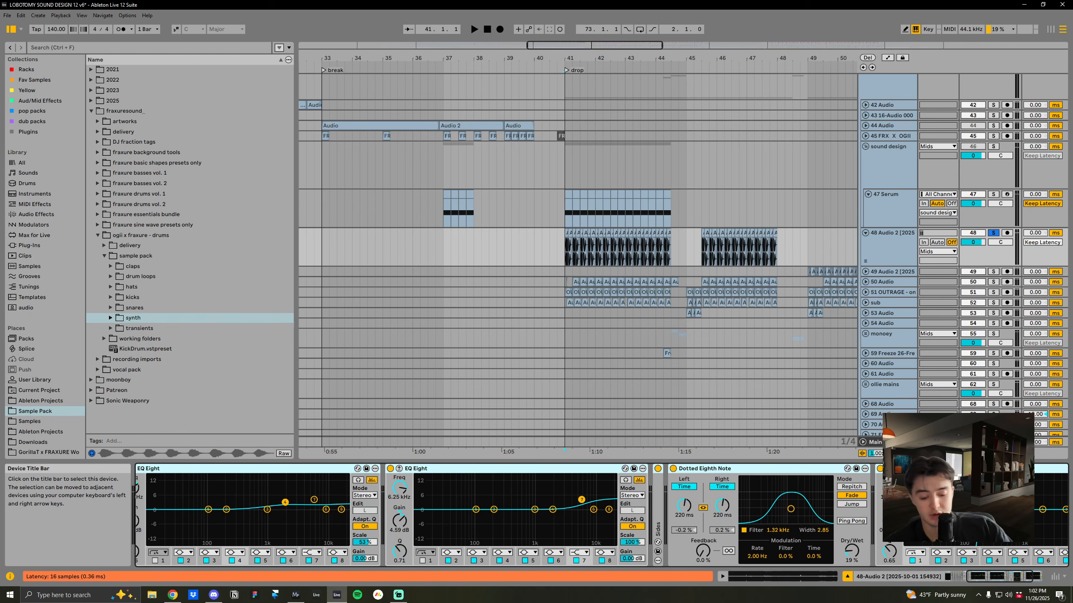
pyautogui.press('0')
# Examine the sample settings of the first two clips on track 48 at the drop, and return to the device chain
pyautogui.press('+')
pyautogui.press('+')
pyautogui.press('+')
pyautogui.press('+')
pyautogui.press('+')
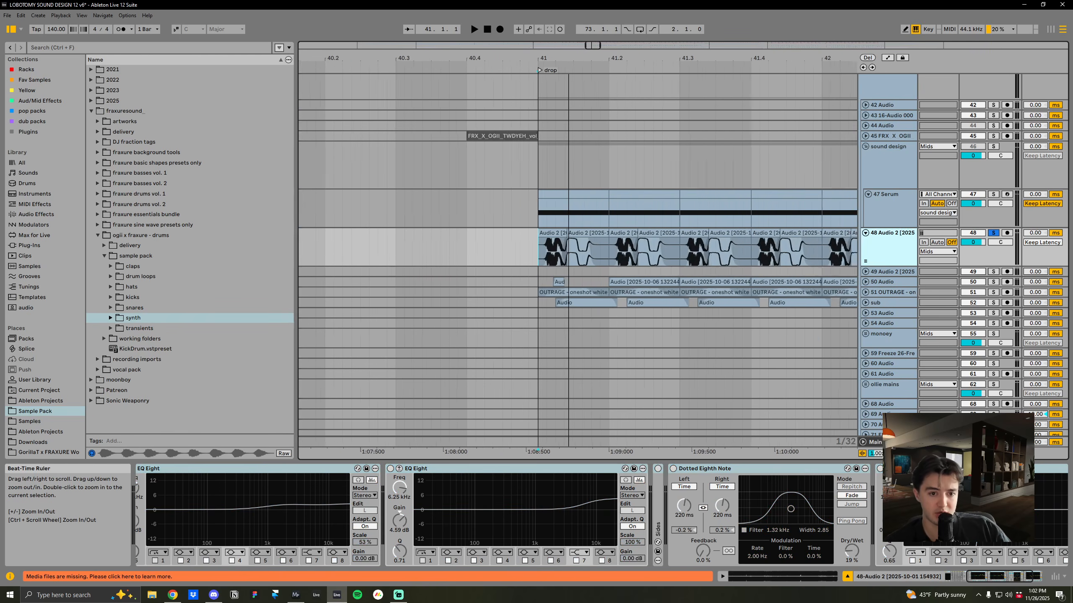
pyautogui.click(536, 233)
pyautogui.keyDown('shift'); pyautogui.doubleClick(591, 234); pyautogui.keyUp('shift')
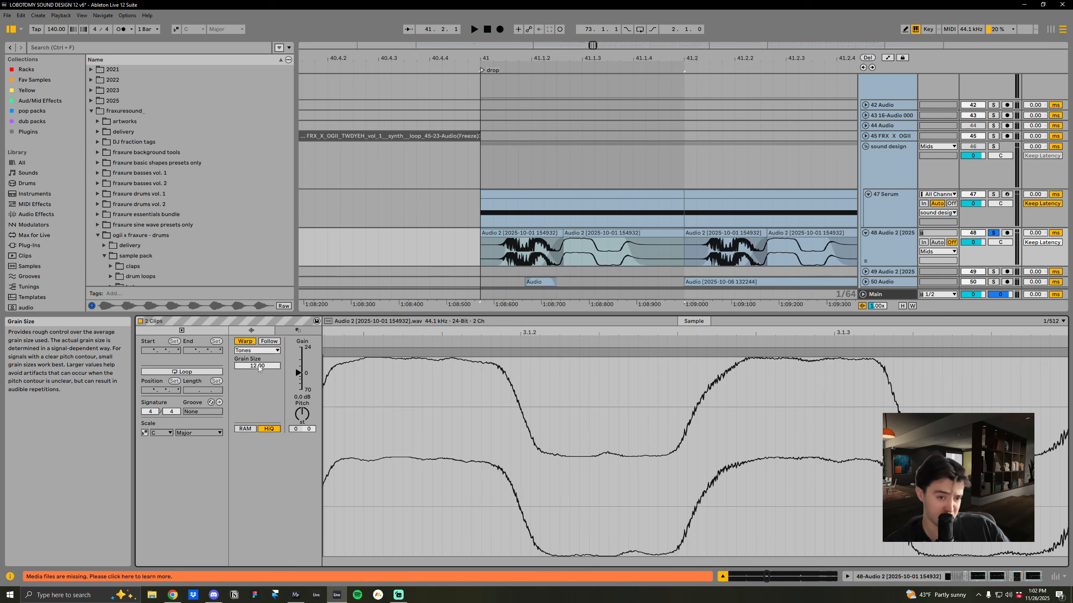
pyautogui.hotkey('shift', 'Tab')
# Audition track 48 without effects from bar 41 and go back towards the start of its device chain
pyautogui.click(483, 247)
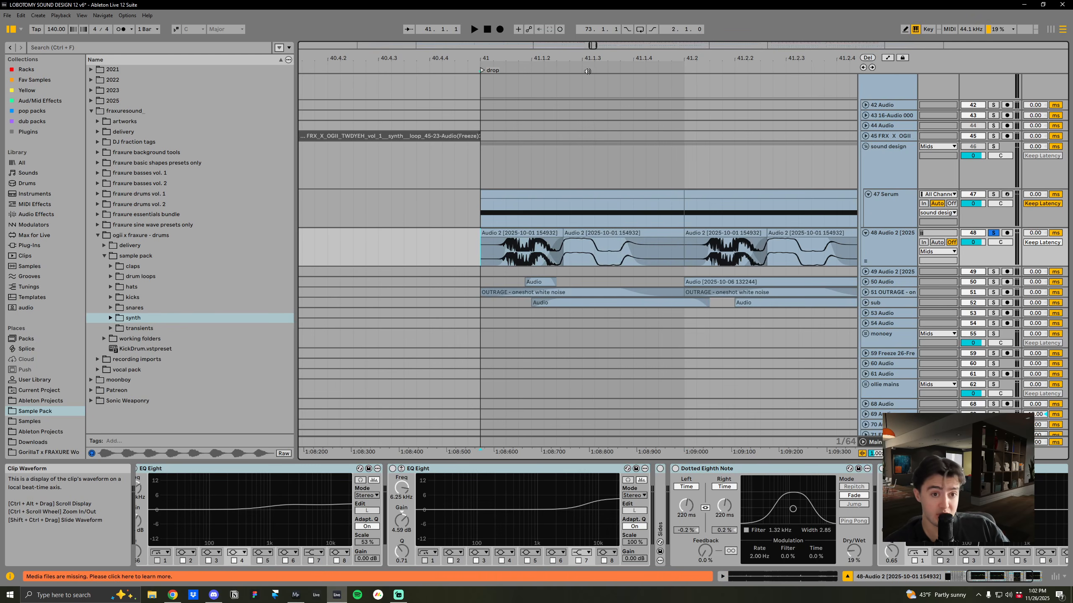
pyautogui.moveTo(588, 59); pyautogui.dragTo(543, 34)
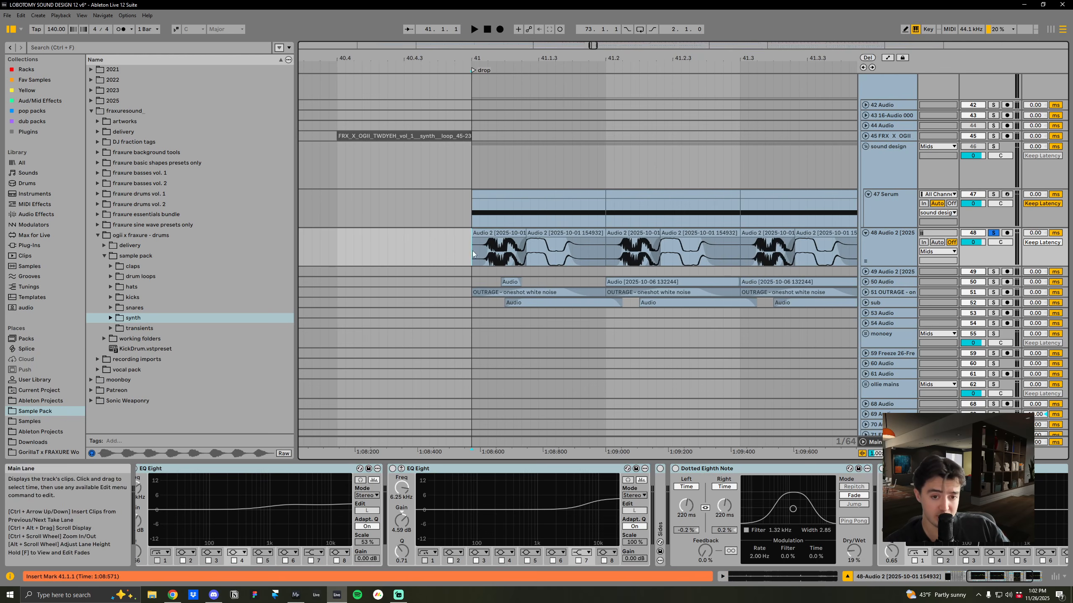
pyautogui.press('space')
pyautogui.moveTo(542, 58); pyautogui.dragTo(515, 36)
pyautogui.click(888, 250)
pyautogui.moveTo(658, 51); pyautogui.dragTo(652, 49)
pyautogui.hscroll(-5, 329, 502)
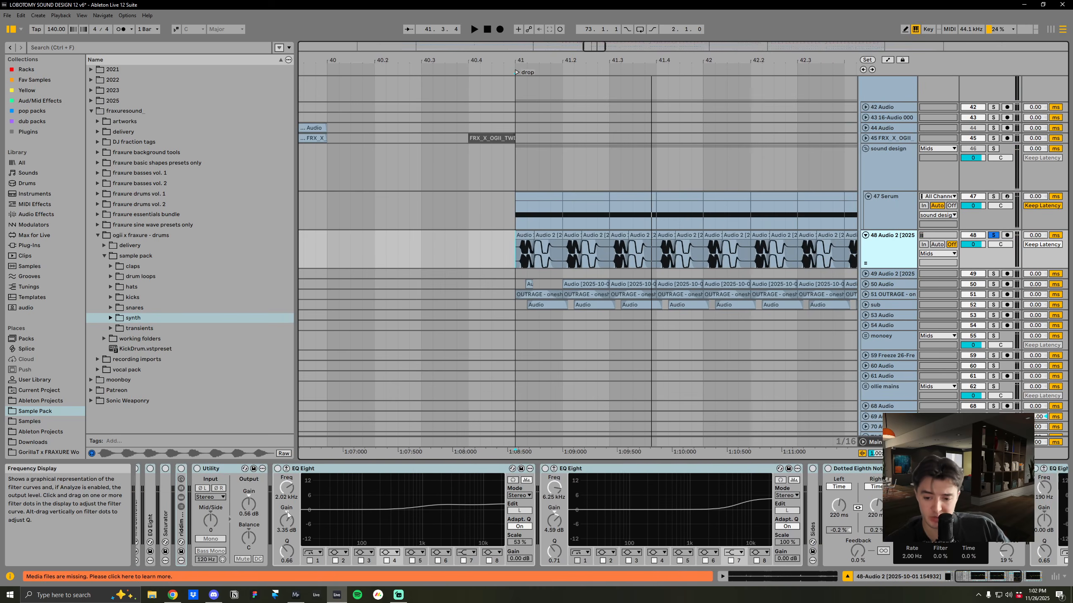
# Collapse the expanded EQ Eights, delay and Utility in track 48's chain so the devices fit in one view
pyautogui.doubleClick(398, 469)
pyautogui.doubleClick(398, 470)
pyautogui.doubleClick(398, 470)
pyautogui.doubleClick(398, 469)
pyautogui.doubleClick(236, 471)
pyautogui.hscroll(-4, 228, 473)
# Reactivate kHs Comb Filter on track 48, open its plug-in window, and audition the clips with and without it
pyautogui.click(143, 469)
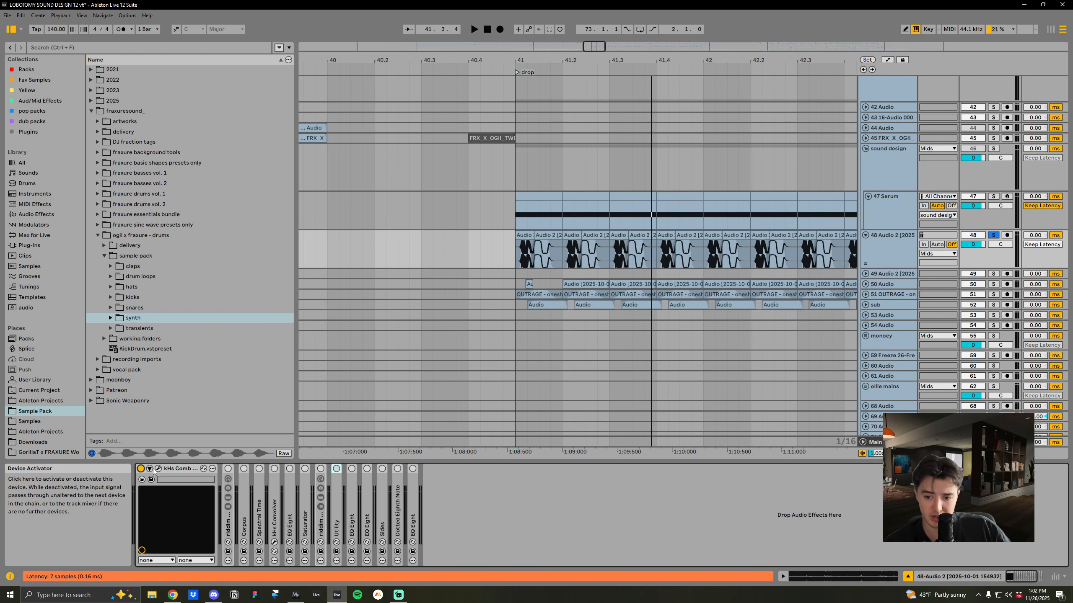
pyautogui.click(159, 468)
pyautogui.moveTo(134, 93); pyautogui.dragTo(400, 150)
pyautogui.press('space')
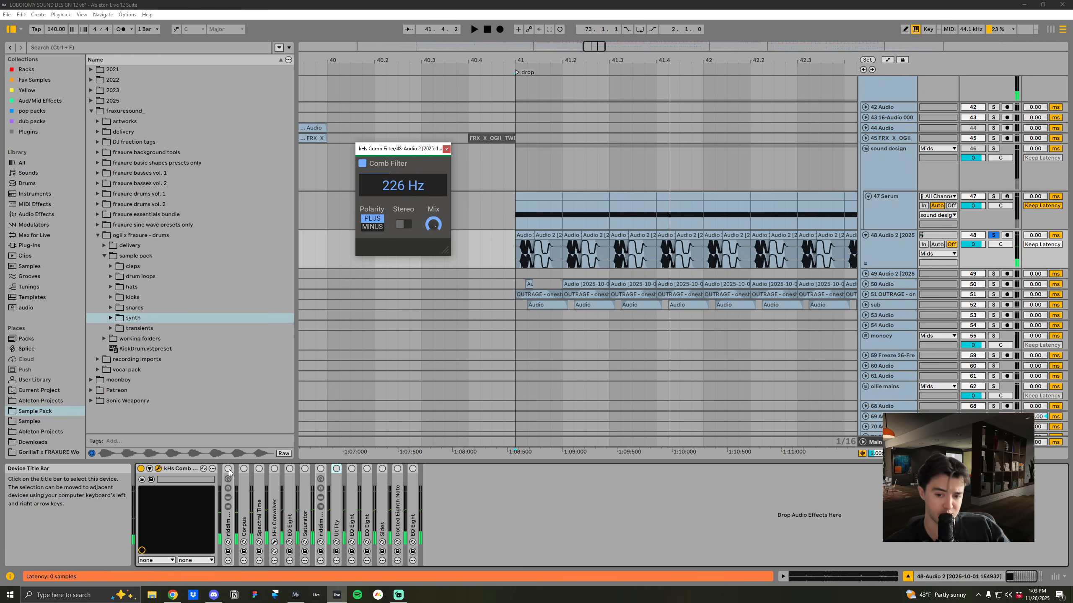
pyautogui.click(141, 469)
pyautogui.press('space')
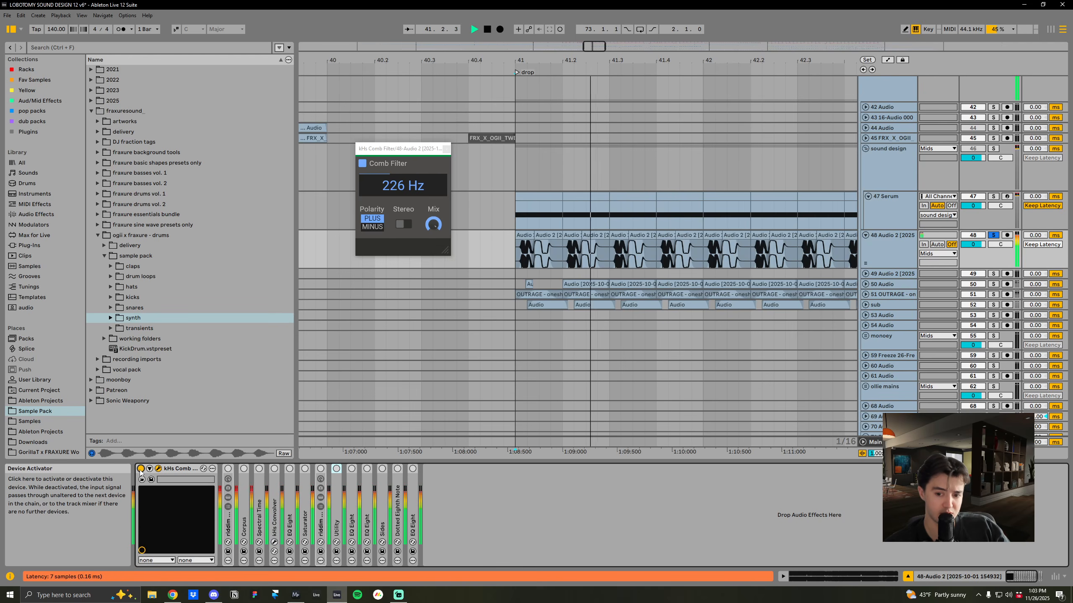
# Reactivate and expand the riddim shifter rack after the comb filter, and audition it from the drop
pyautogui.doubleClick(228, 526)
pyautogui.doubleClick(229, 525)
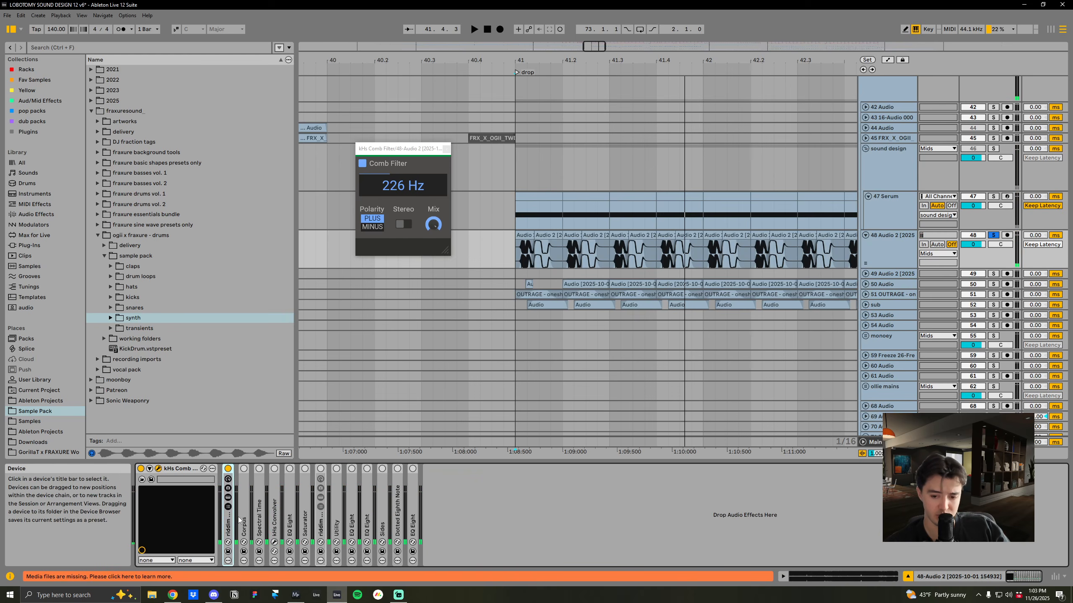
pyautogui.doubleClick(230, 526)
pyautogui.press('space')
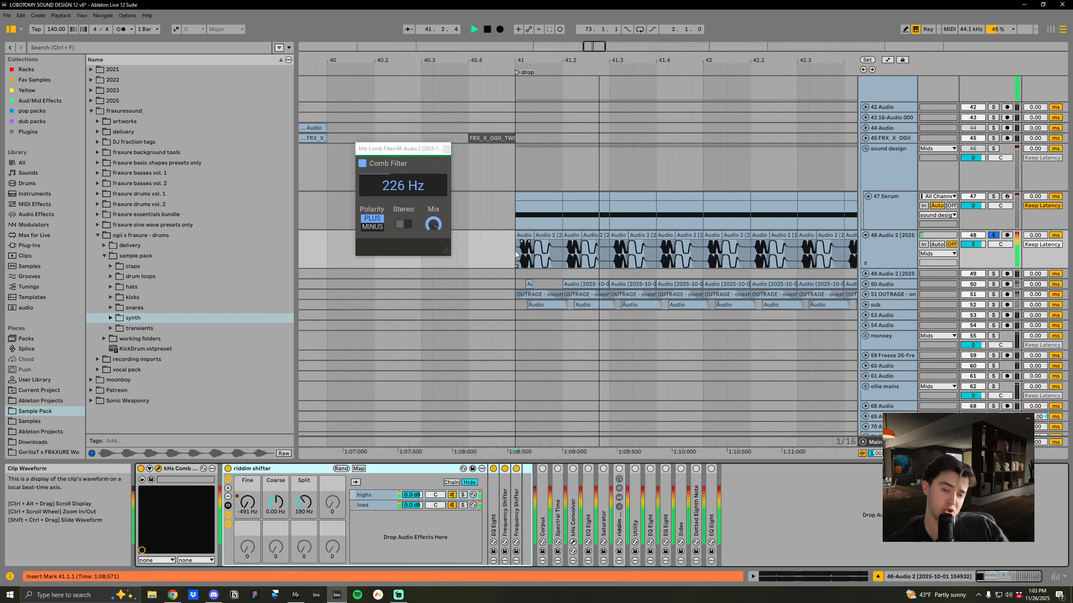
# Show the automation of riddim shifter's Fine control, examine both Frequency Shifters during playback, and collapse them
pyautogui.press('a')
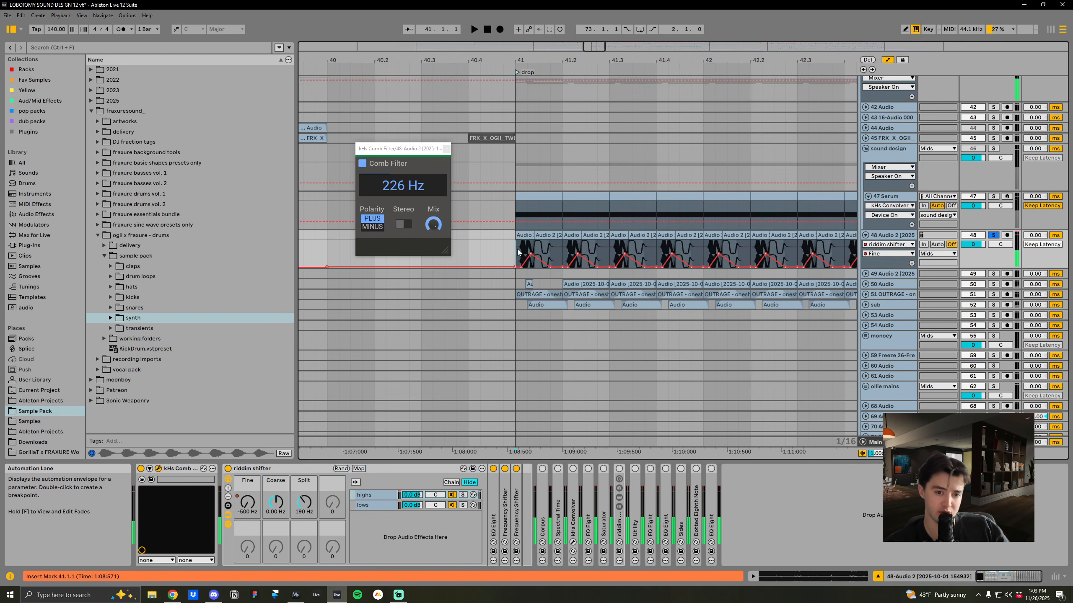
pyautogui.moveTo(615, 57); pyautogui.dragTo(592, 53)
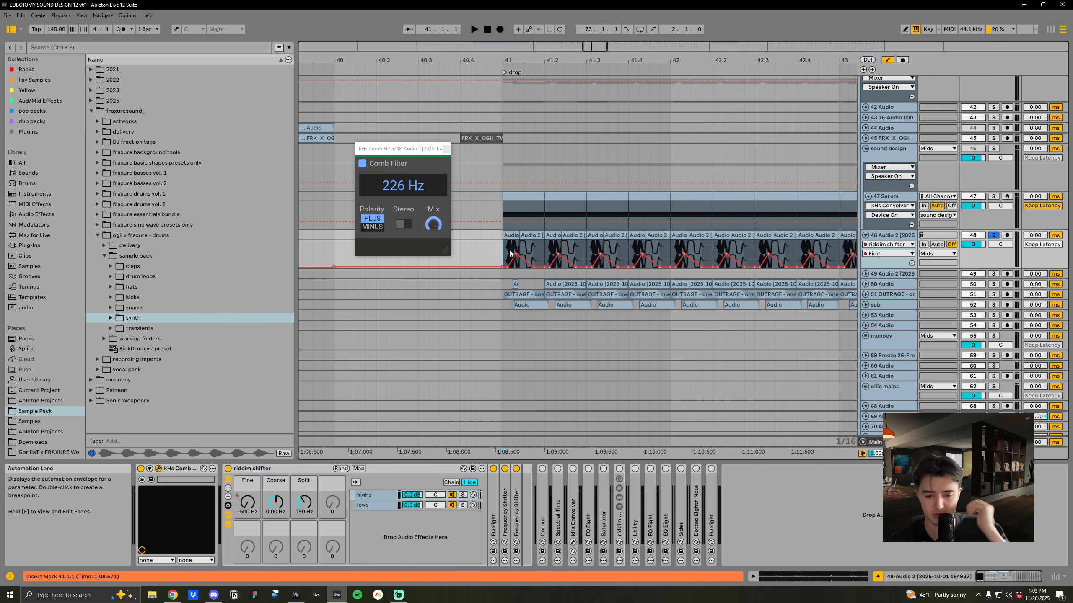
pyautogui.doubleClick(505, 519)
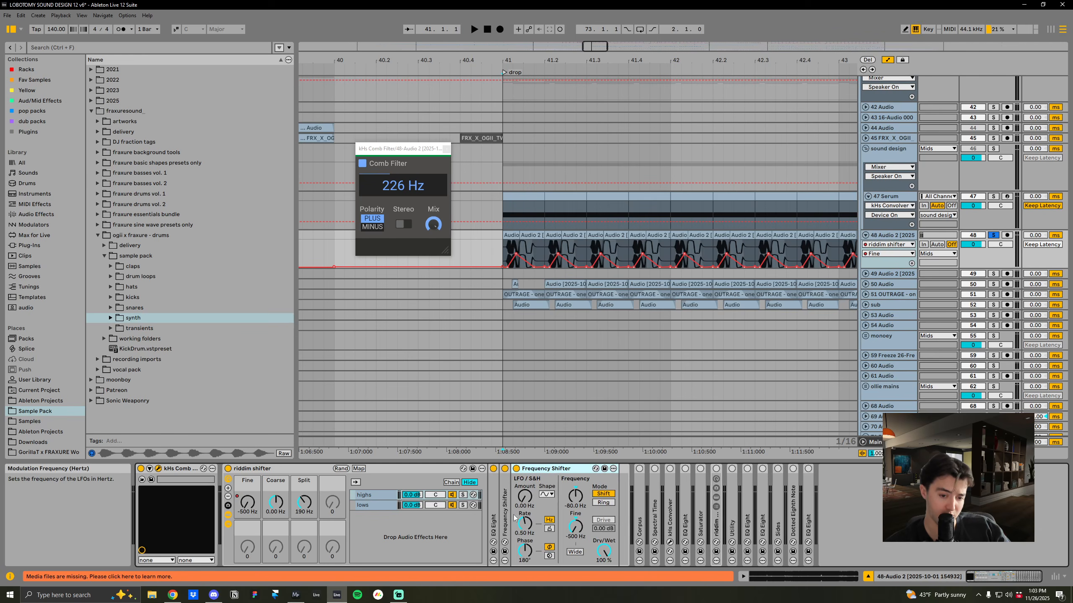
pyautogui.press('space')
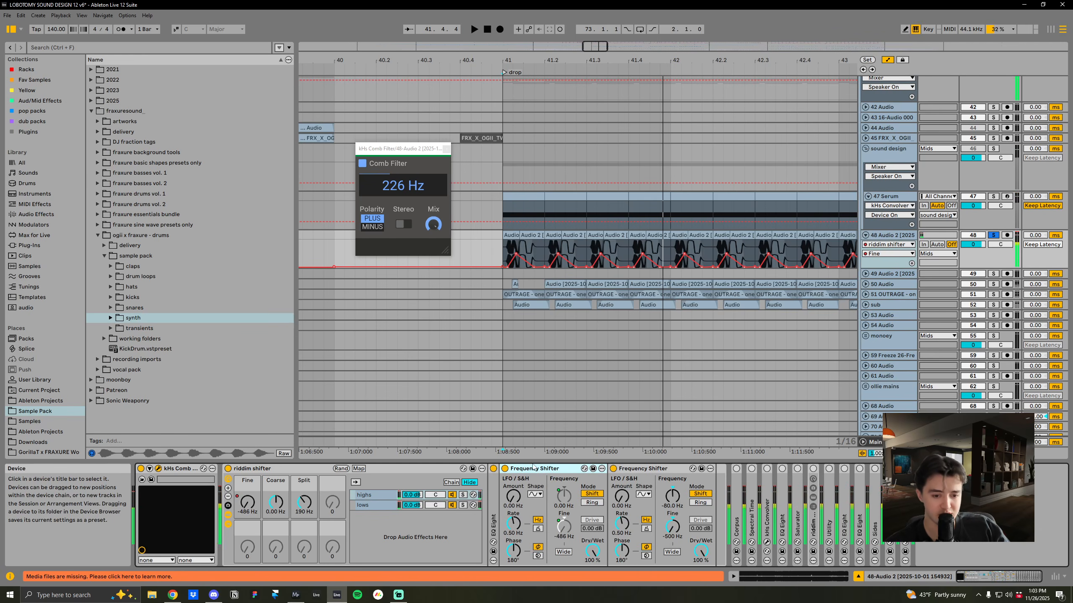
pyautogui.doubleClick(533, 468)
pyautogui.click(542, 469)
# Reactivate Corpus and Spectral Time, audition Corpus with Dry/Wet at 100%, restore it to 37%, and collapse Corpus
pyautogui.doubleClick(557, 499)
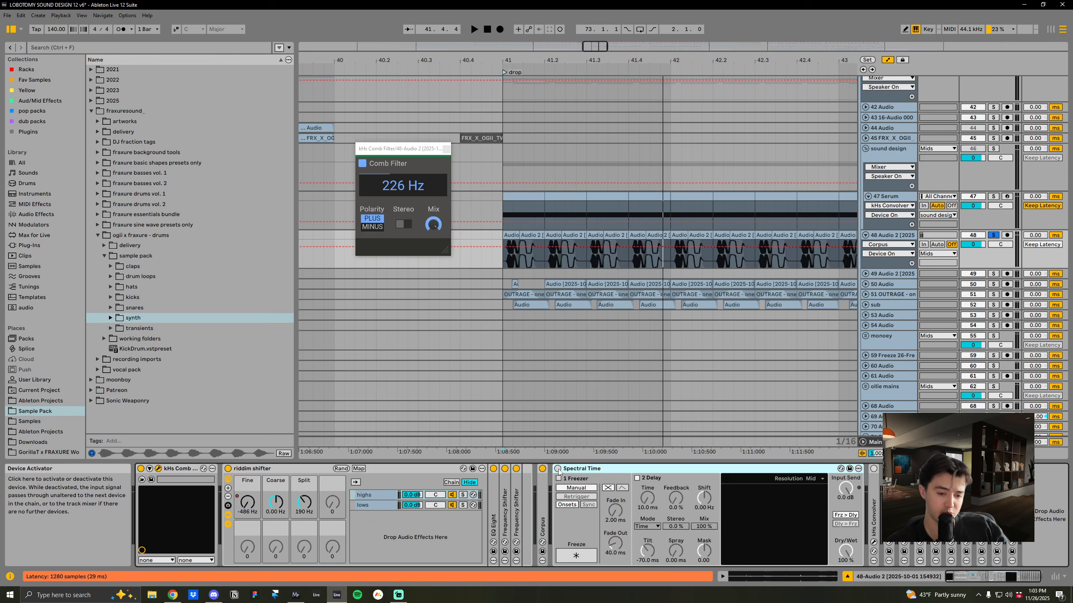
pyautogui.doubleClick(542, 492)
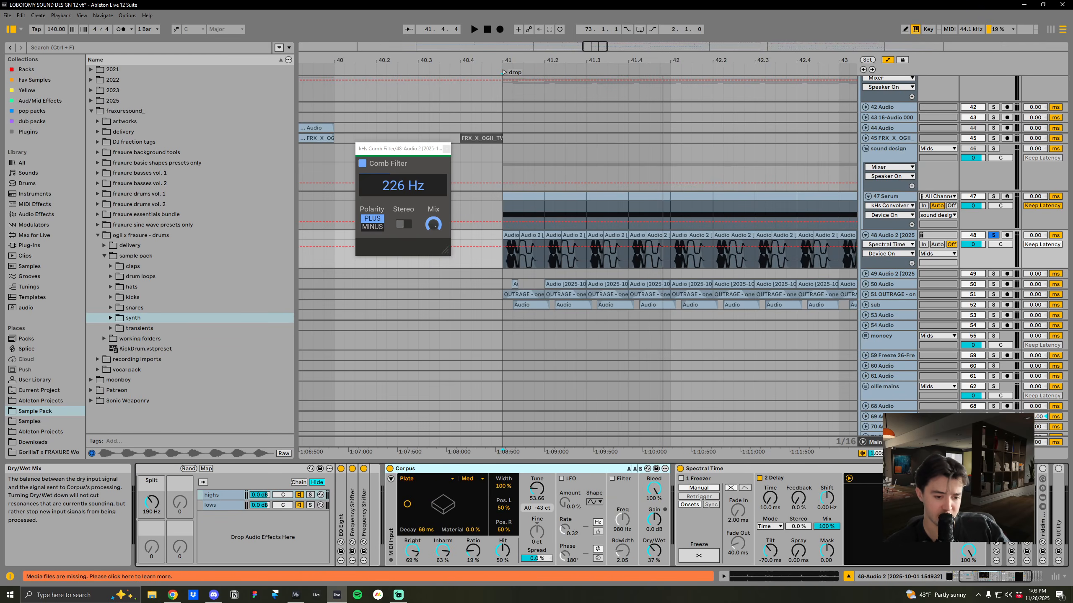
pyautogui.doubleClick(654, 554)
pyautogui.press('space')
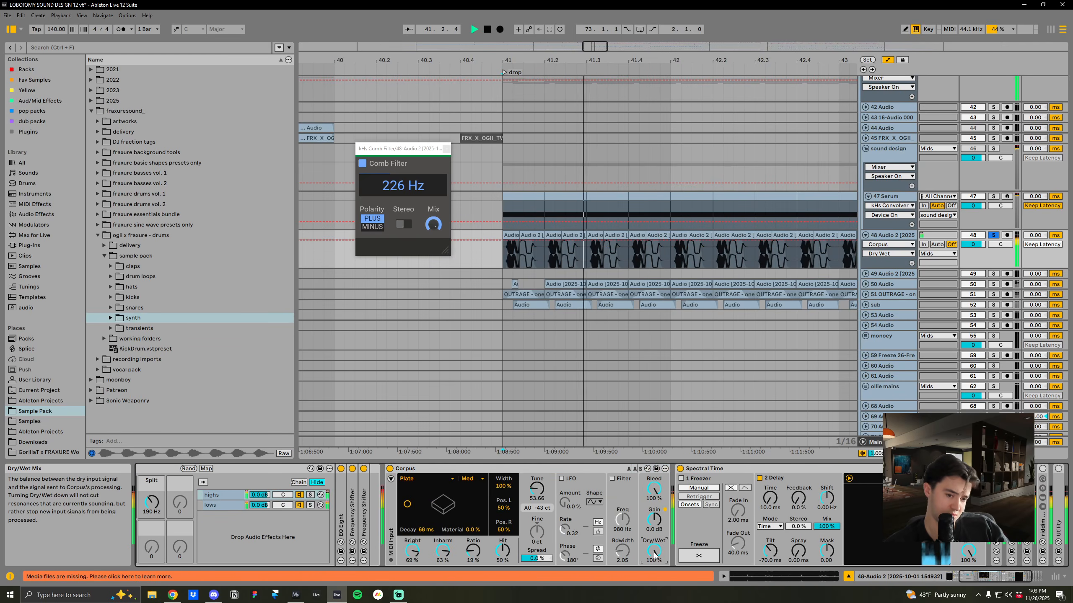
pyautogui.moveTo(653, 539); pyautogui.dragTo(653, 569)
pyautogui.press('space')
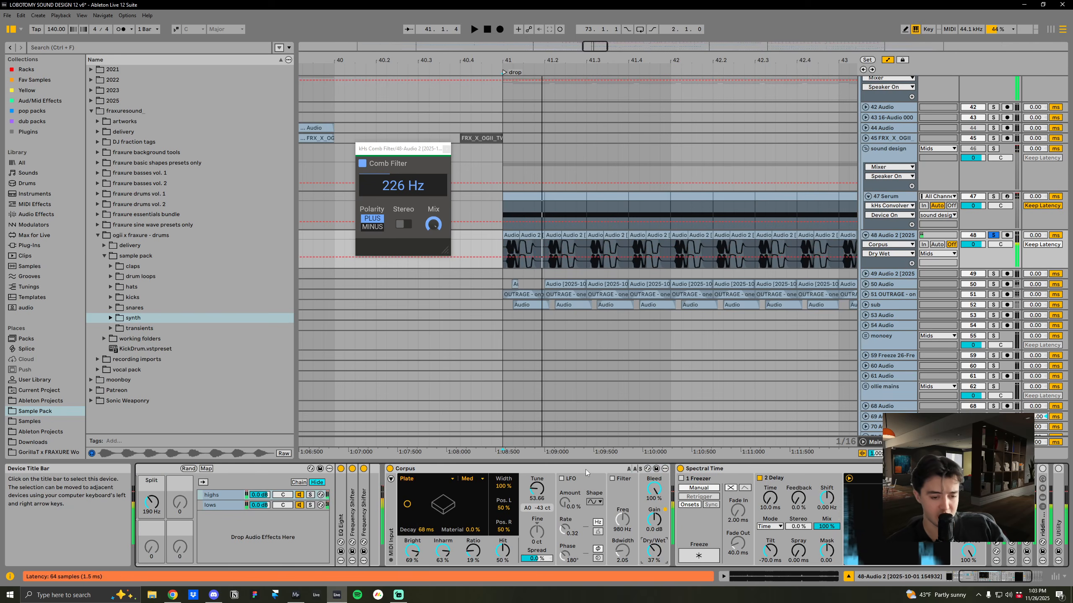
pyautogui.doubleClick(442, 470)
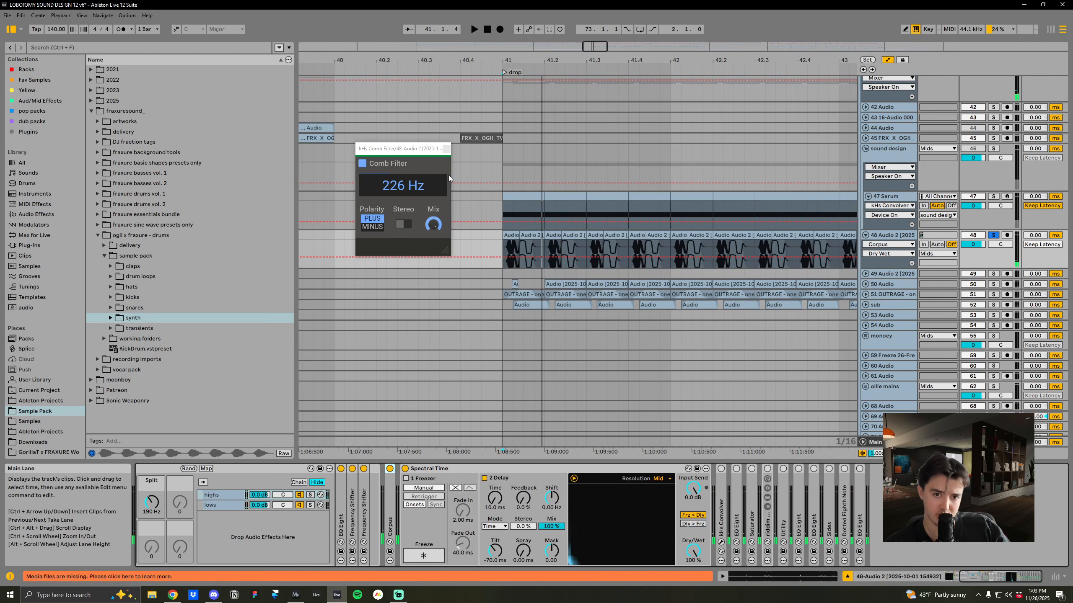
# Close the Comb Filter window, audition the clips with Spectral Time switched off and back on, and collapse the device
pyautogui.click(446, 149)
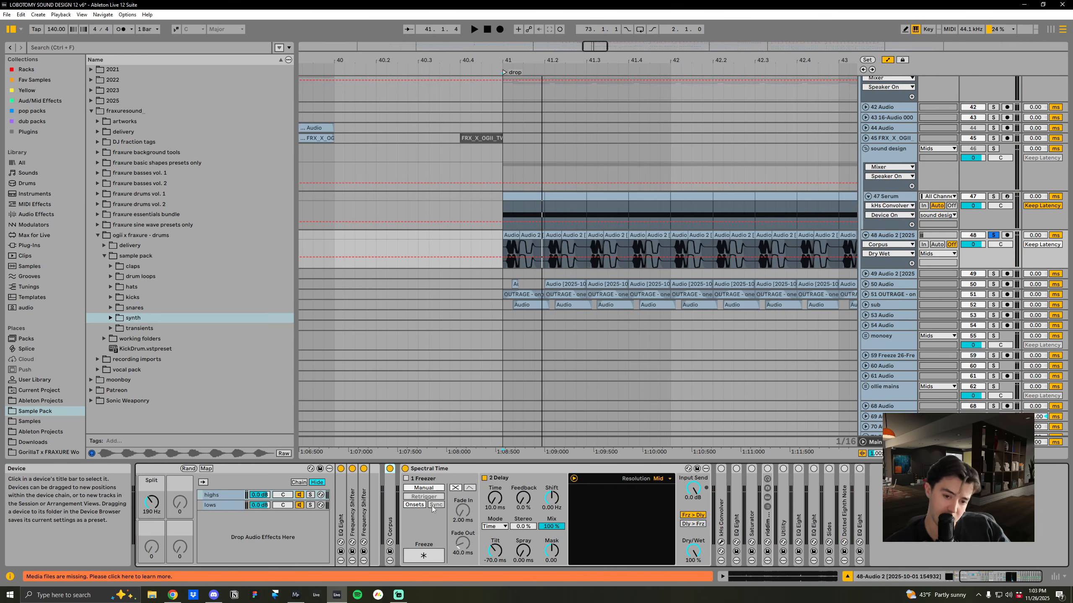
pyautogui.press('space')
pyautogui.press('space')
pyautogui.click(405, 468)
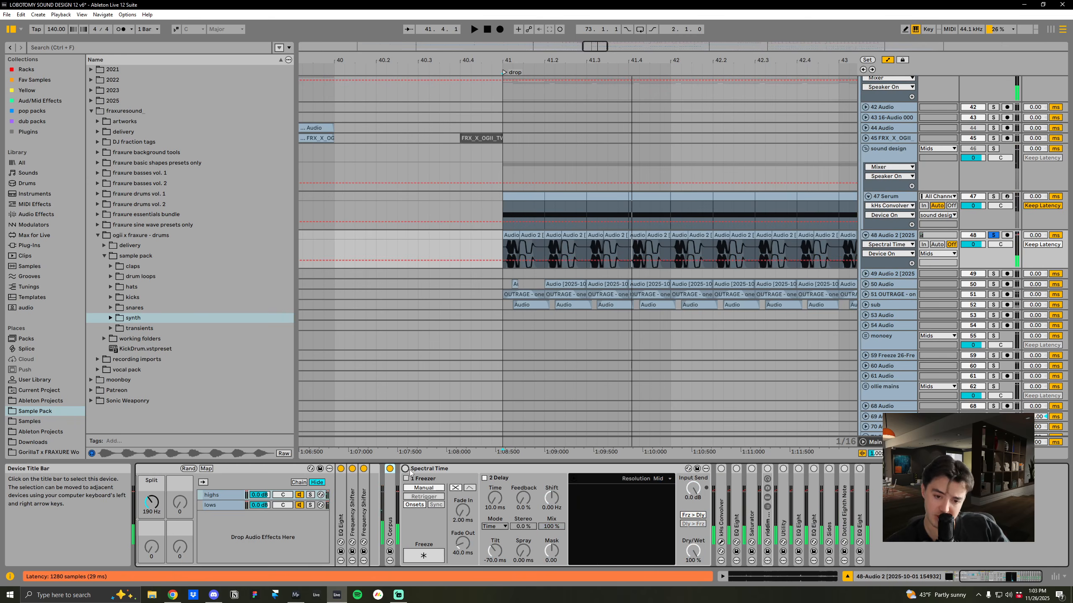
pyautogui.click(405, 468)
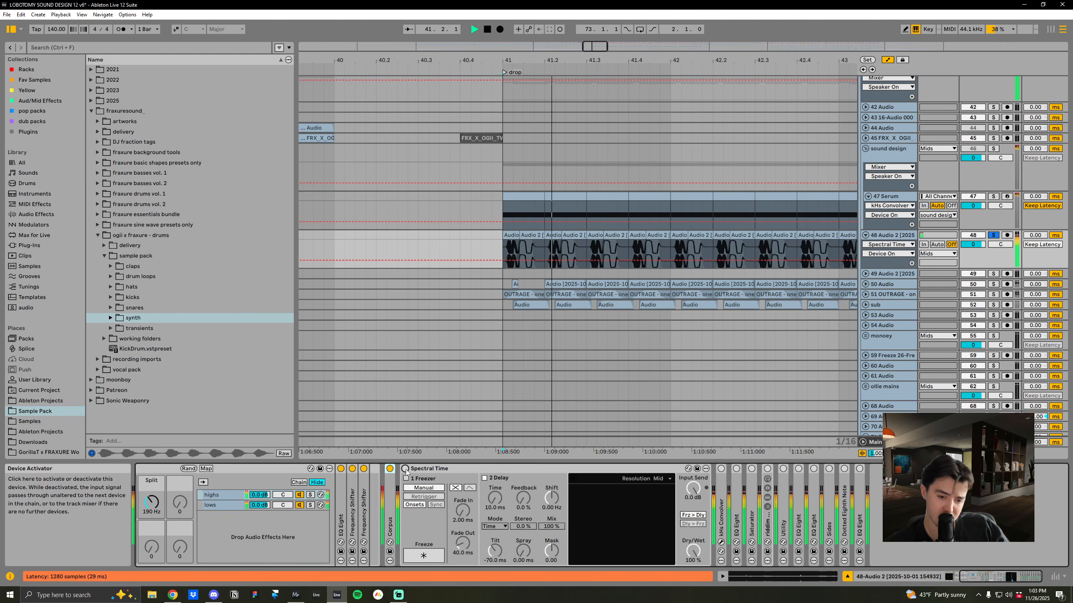
pyautogui.press('space')
pyautogui.press('space')
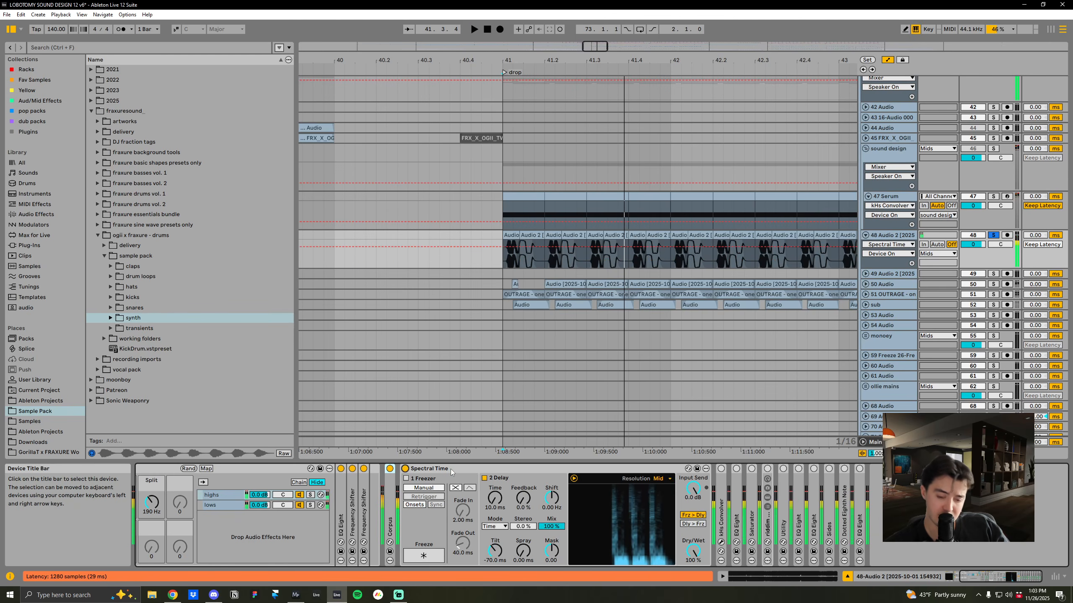
pyautogui.doubleClick(451, 470)
# Expand and reactivate kHs Convolver on track 48, audition the clips through it, and close its plug-in window
pyautogui.doubleClick(419, 520)
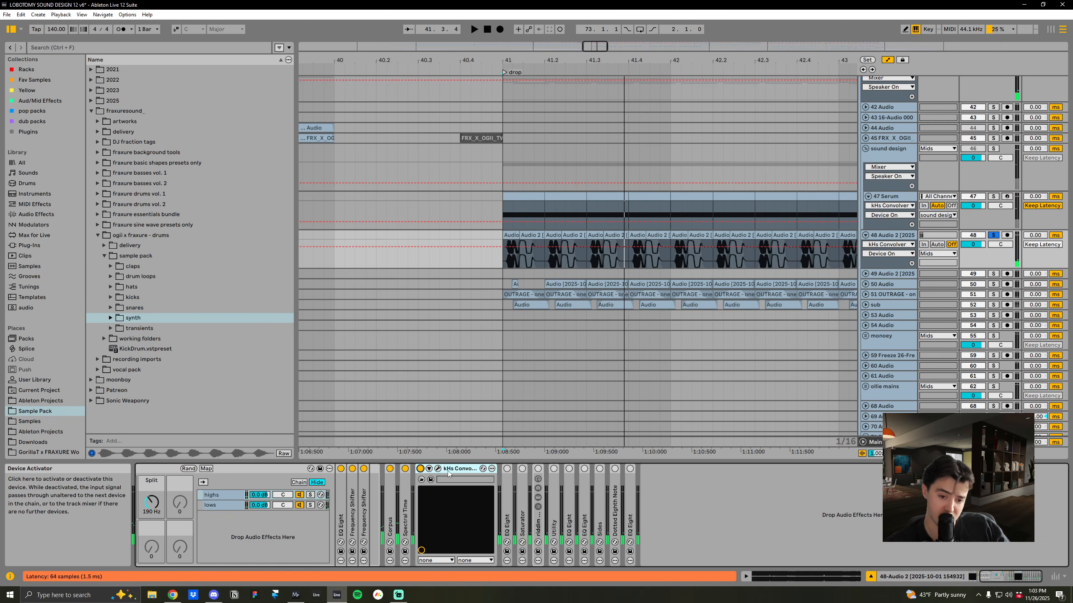
pyautogui.moveTo(150, 110); pyautogui.dragTo(290, 148)
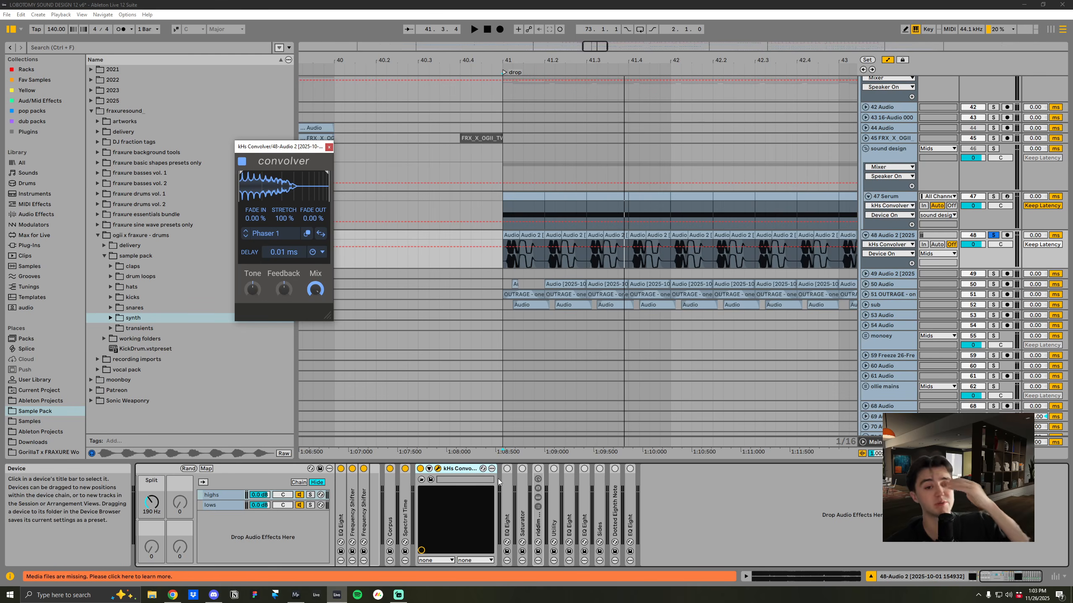
pyautogui.press('space')
pyautogui.press('space')
pyautogui.click(421, 480)
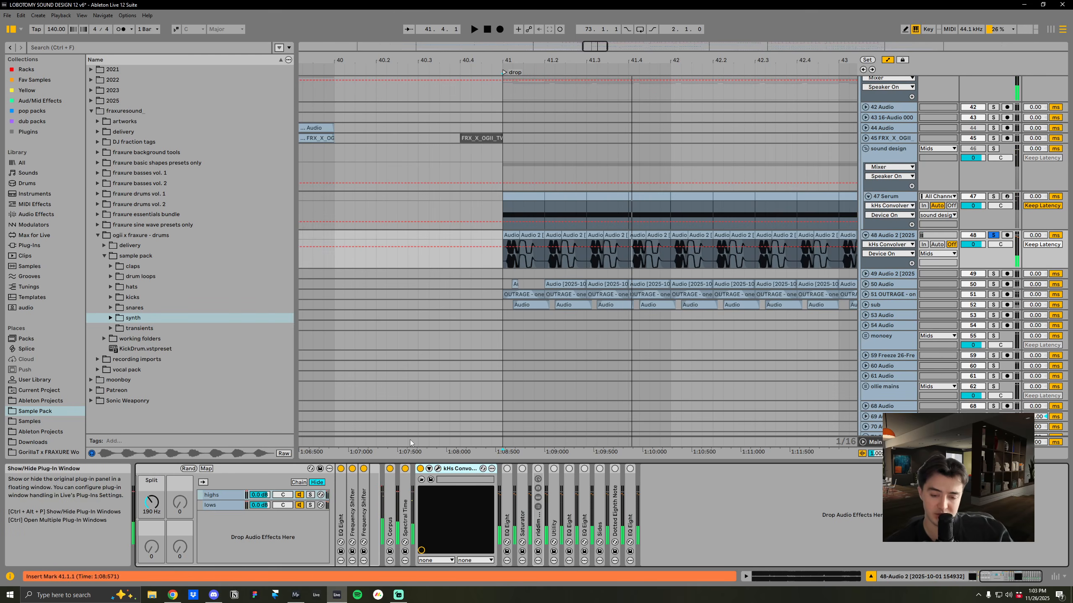
# Reopen the Convolver window and choose the Phaser 1 impulse response from the factory Phase folder
pyautogui.click(438, 470)
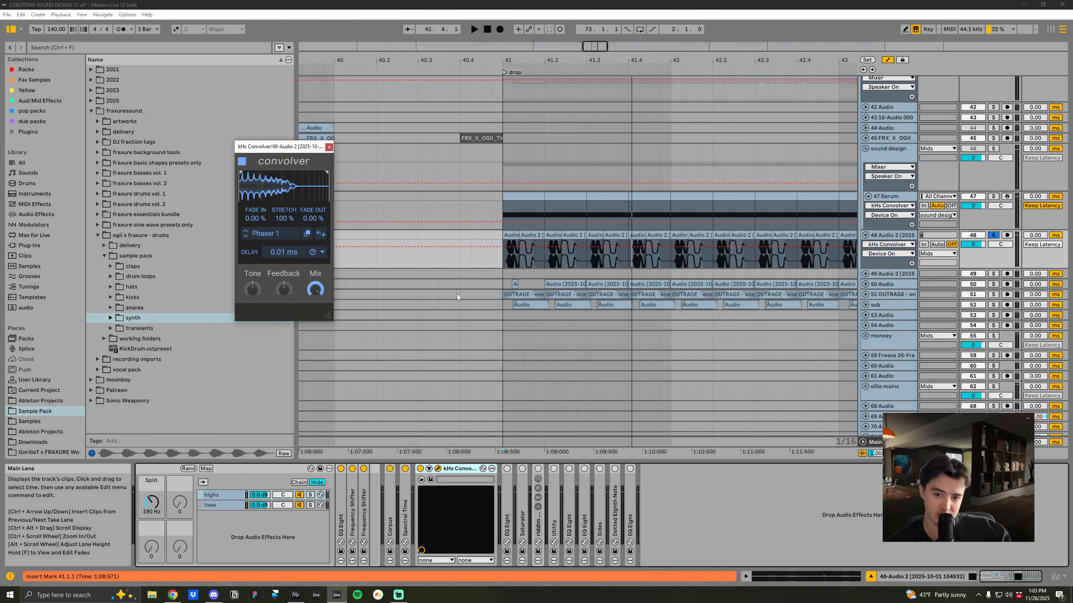
pyautogui.click(284, 240)
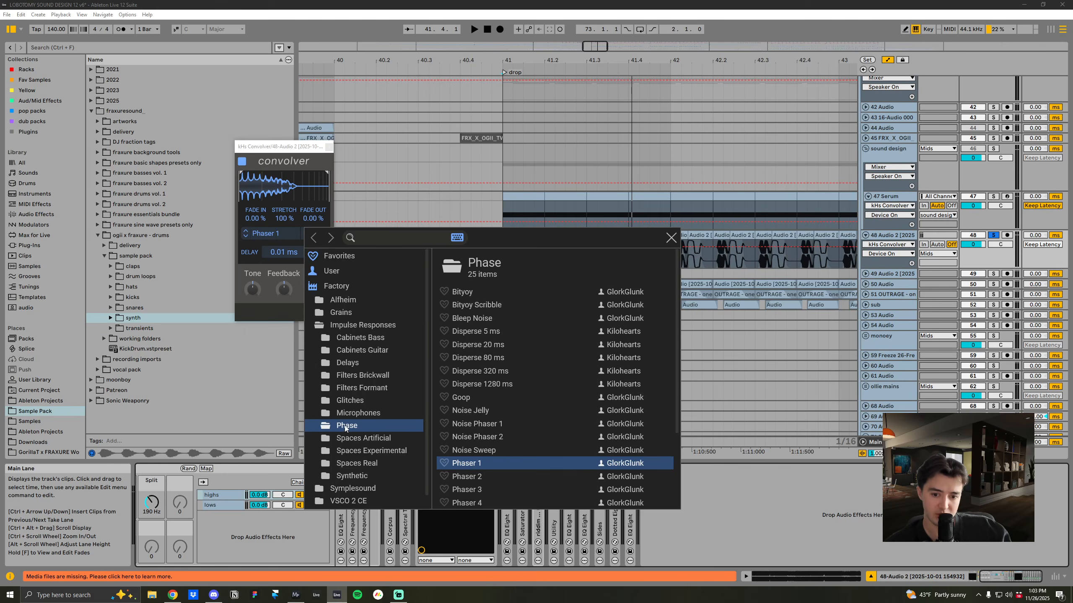
pyautogui.click(483, 463)
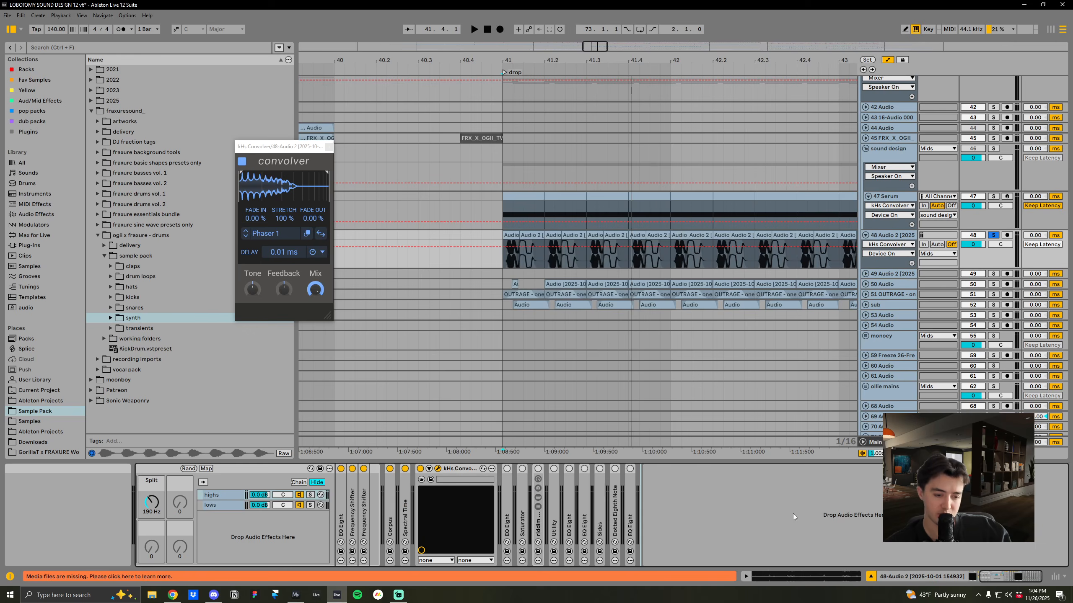
# Collapse kHs Convolver, expand and reactivate the EQ Eight and Saturator that follow it, and audition the chain from the drop
pyautogui.doubleClick(511, 502)
pyautogui.click(455, 470)
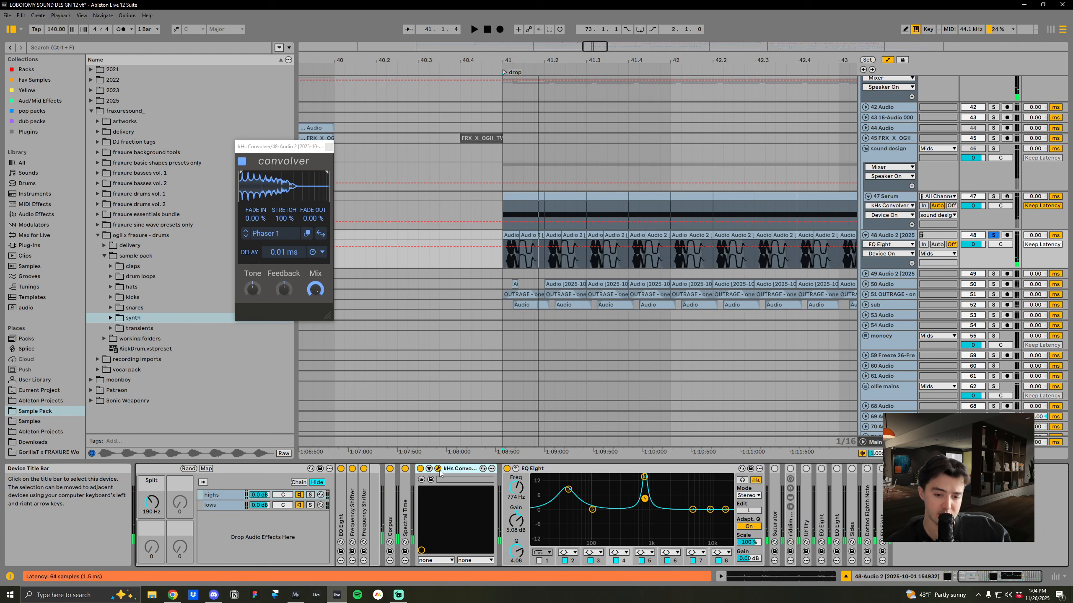
pyautogui.doubleClick(455, 470)
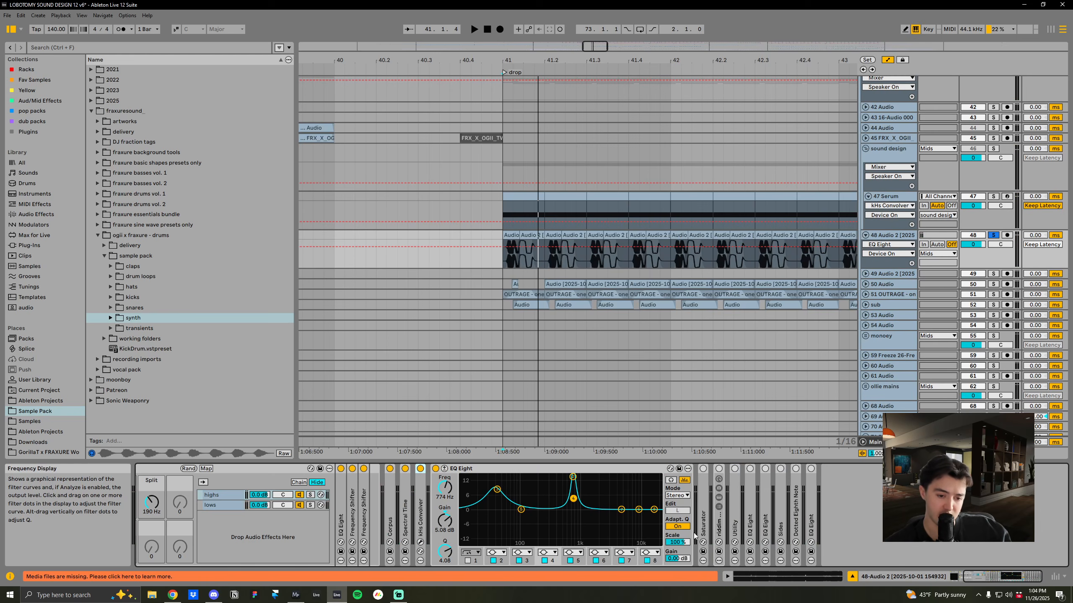
pyautogui.doubleClick(703, 523)
pyautogui.click(702, 469)
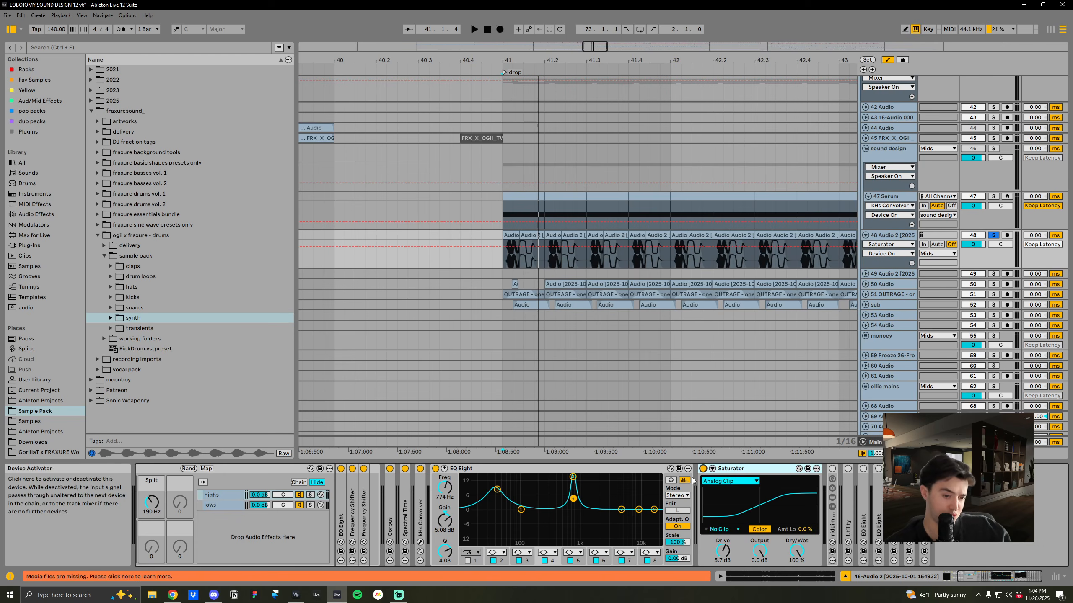
pyautogui.click(546, 341)
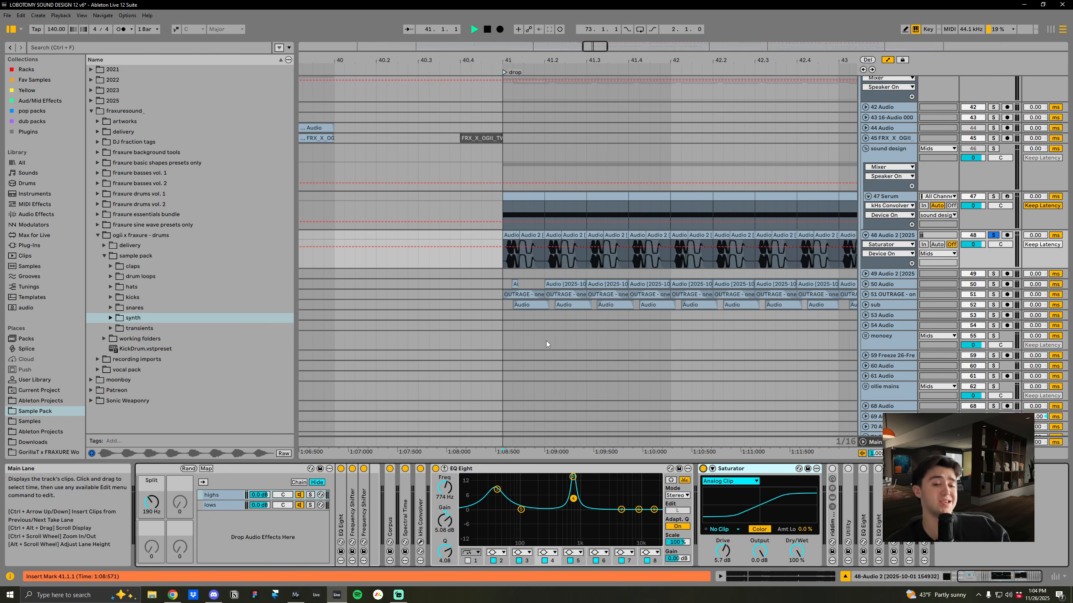
pyautogui.press('space')
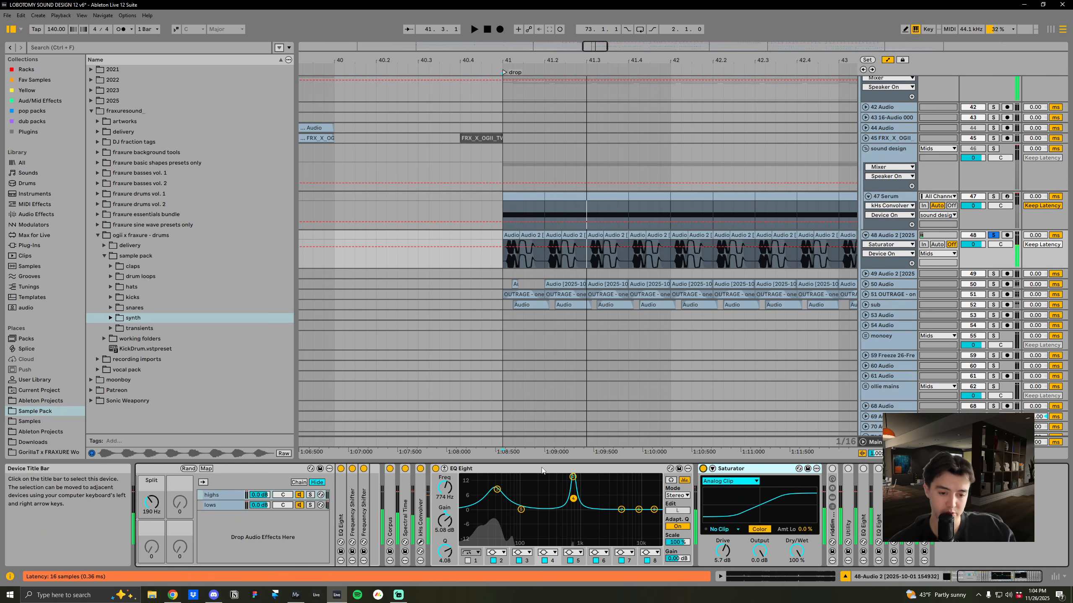
# Expand the riddim shifter rack that follows the Saturator on track 48
pyautogui.doubleClick(833, 527)
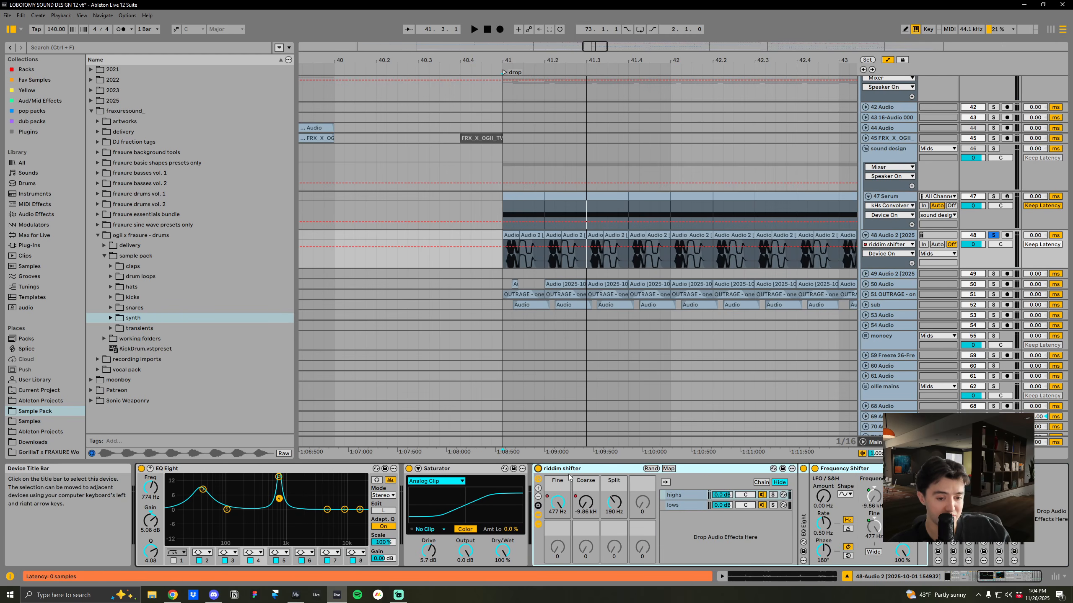
# Show the riddim shifter's Fine and Coarse automation envelopes on the 48 Audio 2 track and play the drop from 41.1.1
pyautogui.click(538, 468)
pyautogui.click(512, 262)
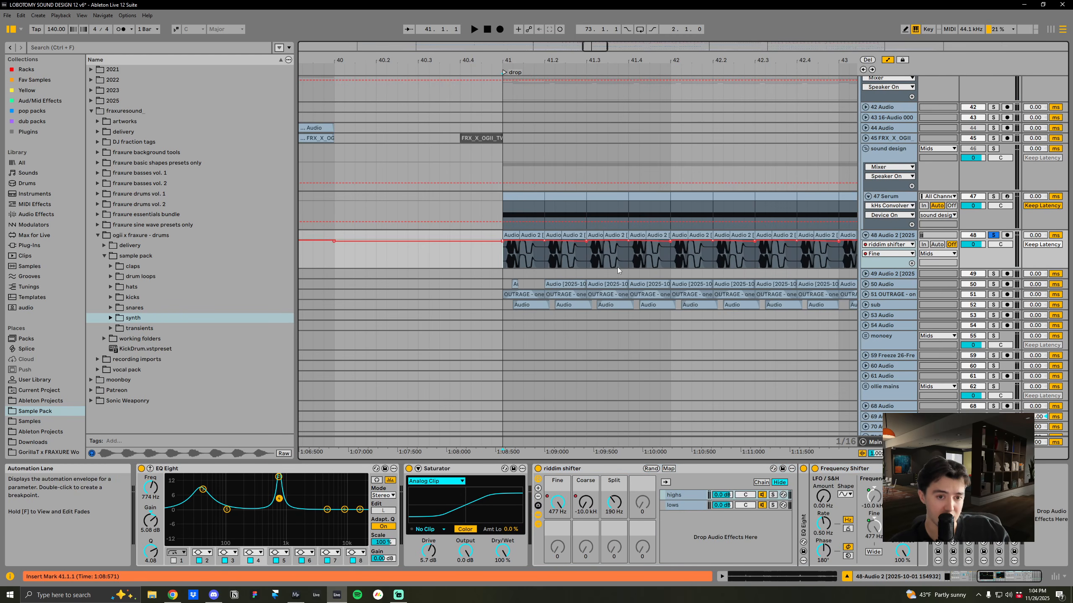
pyautogui.click(585, 502)
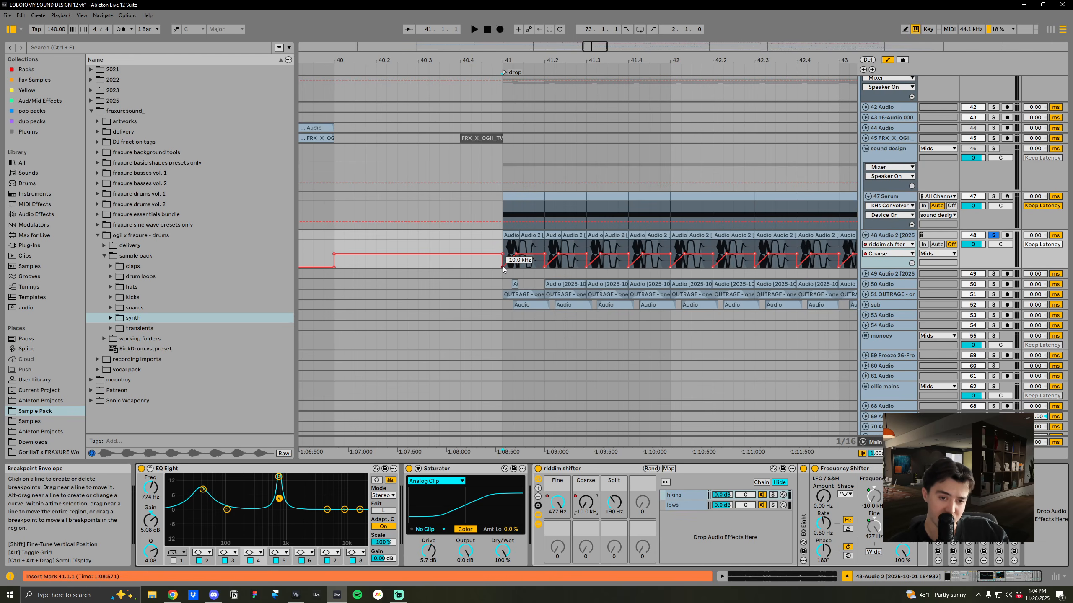
pyautogui.press('space')
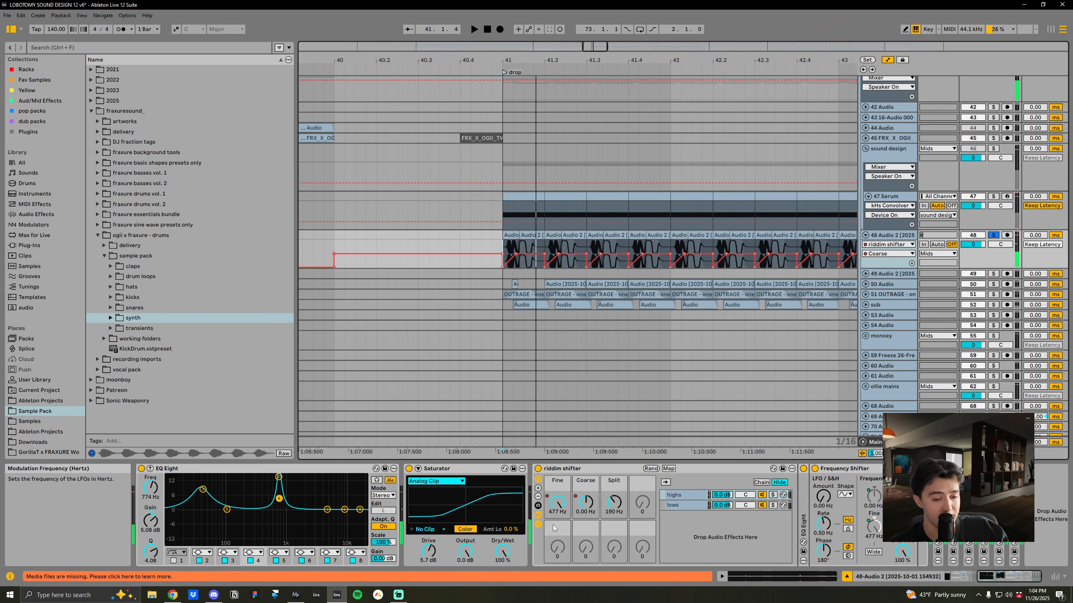
# Audition the drop with the riddim shifter's Fine at -0.01 Hz, restore its automation, and play again for comparison
pyautogui.click(557, 502)
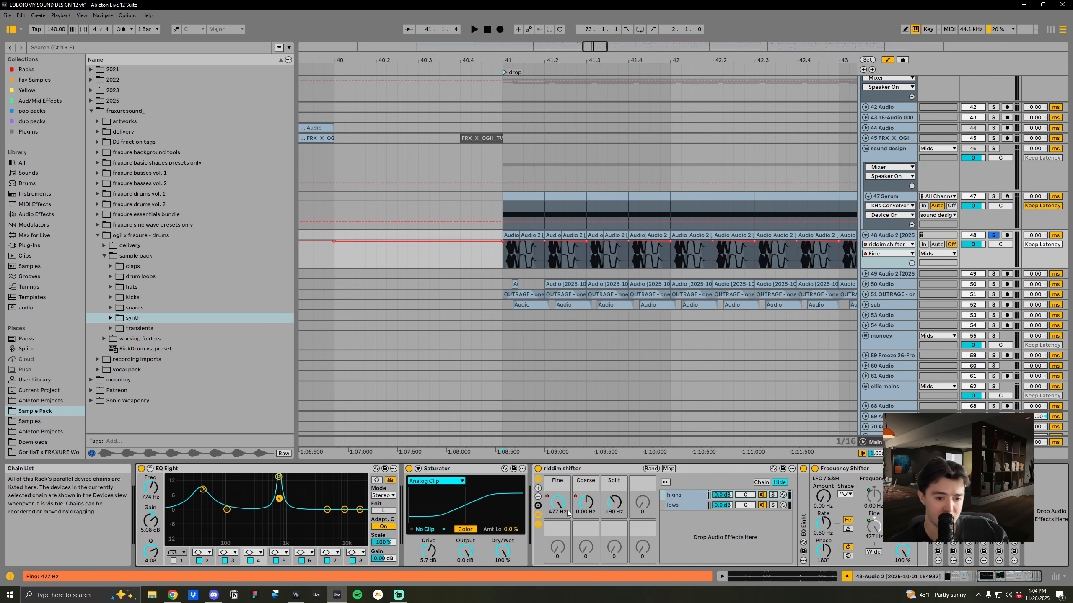
pyautogui.press('space')
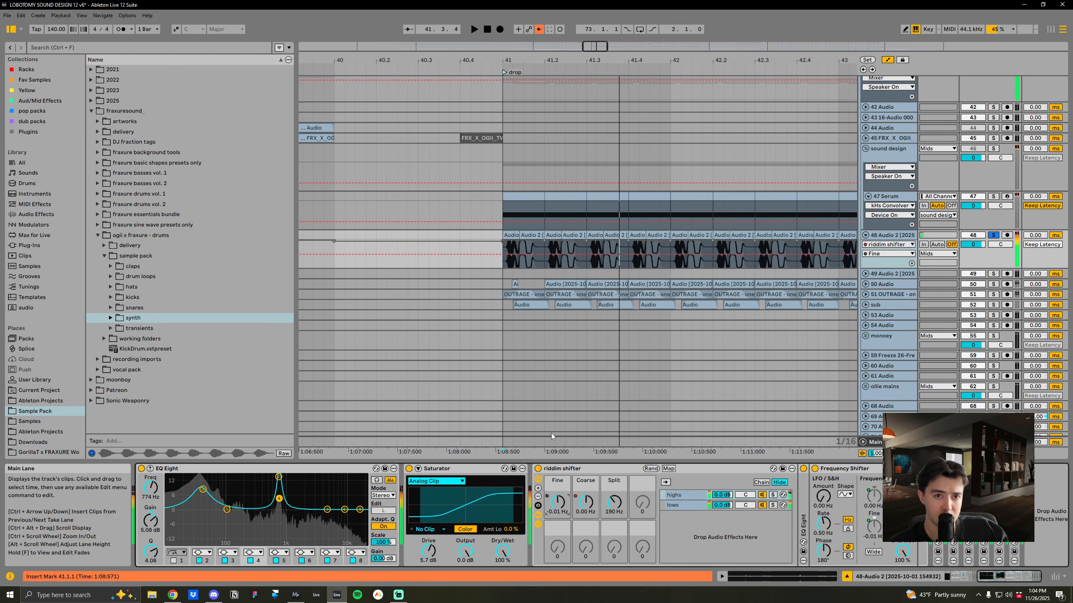
pyautogui.press('space')
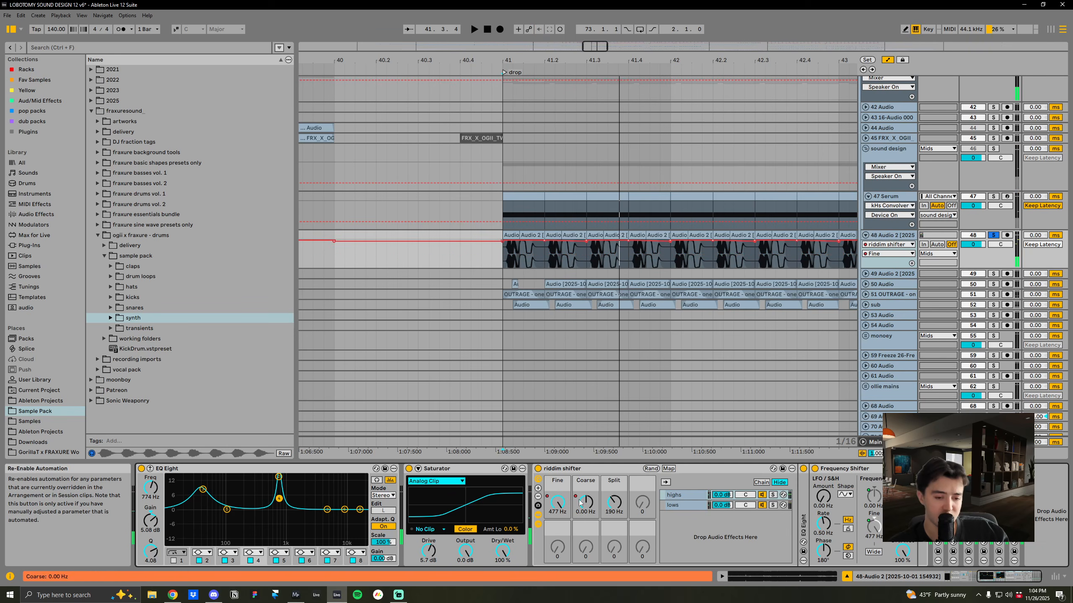
pyautogui.press('space')
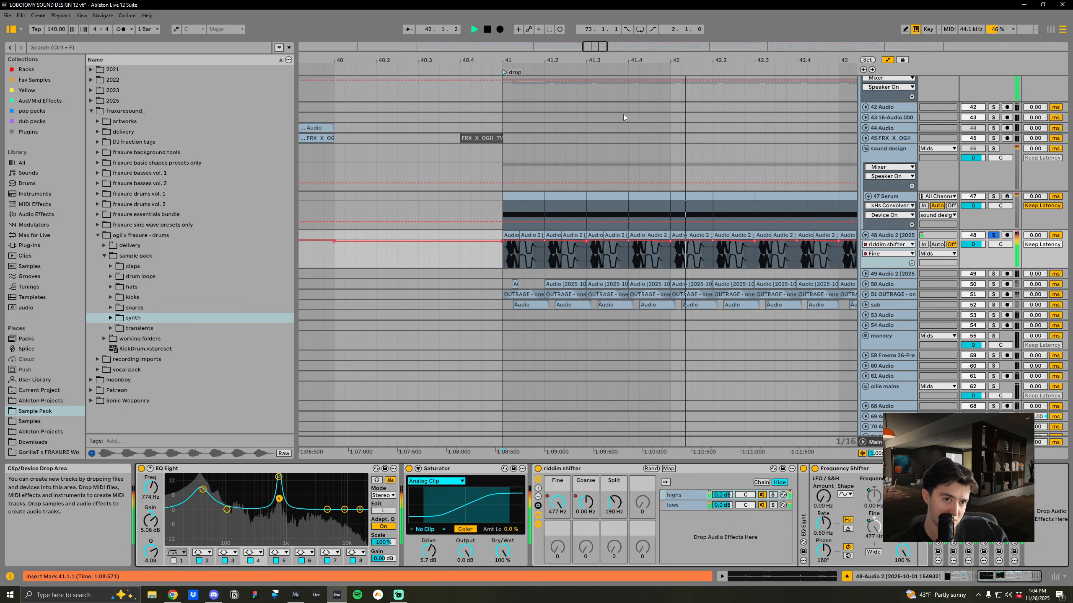
pyautogui.press('space')
# Collapse the Saturator and EQ Eight devices that sit before the riddim shifter in the track's device chain
pyautogui.scroll(-3, 587, 296)
pyautogui.click(457, 469)
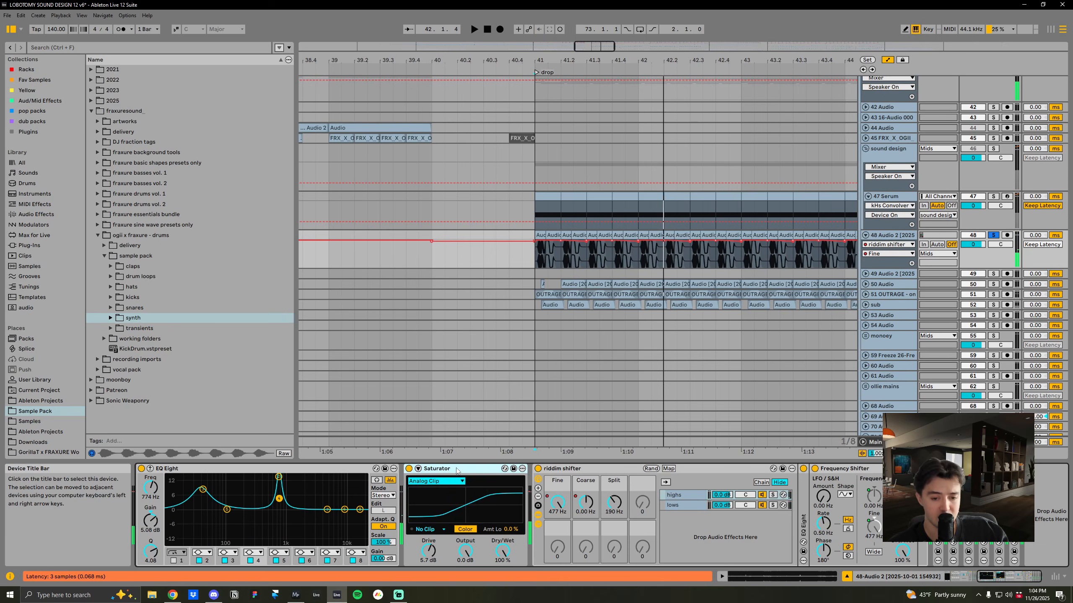
pyautogui.doubleClick(457, 470)
pyautogui.scroll(3, 344, 487)
pyautogui.doubleClick(374, 472)
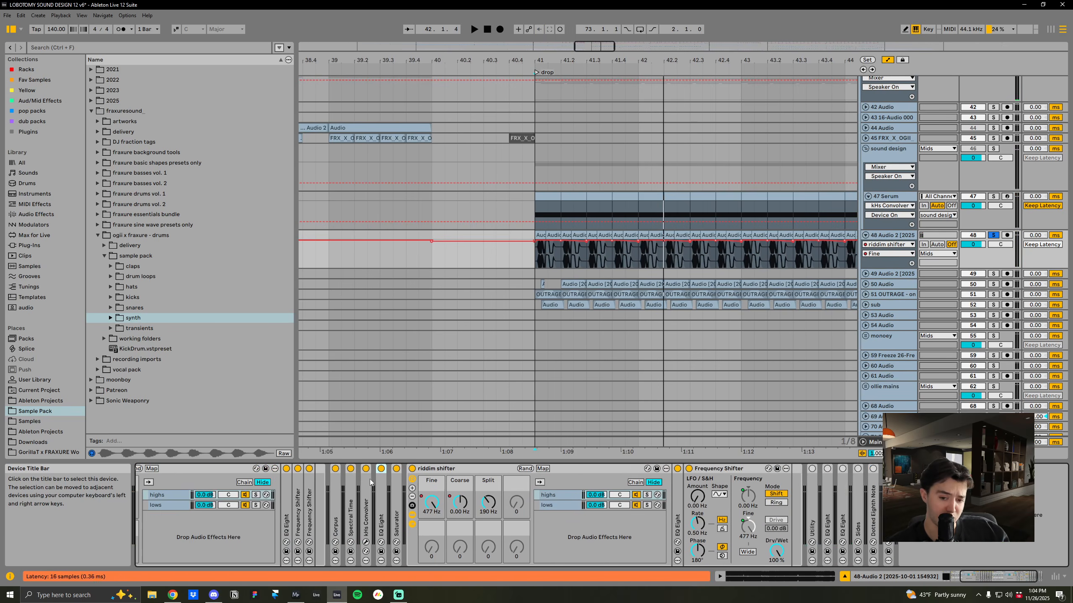
# Expand and enable the Utility after the riddim shifter, and collapse the riddim shifter rack
pyautogui.scroll(-3, 355, 481)
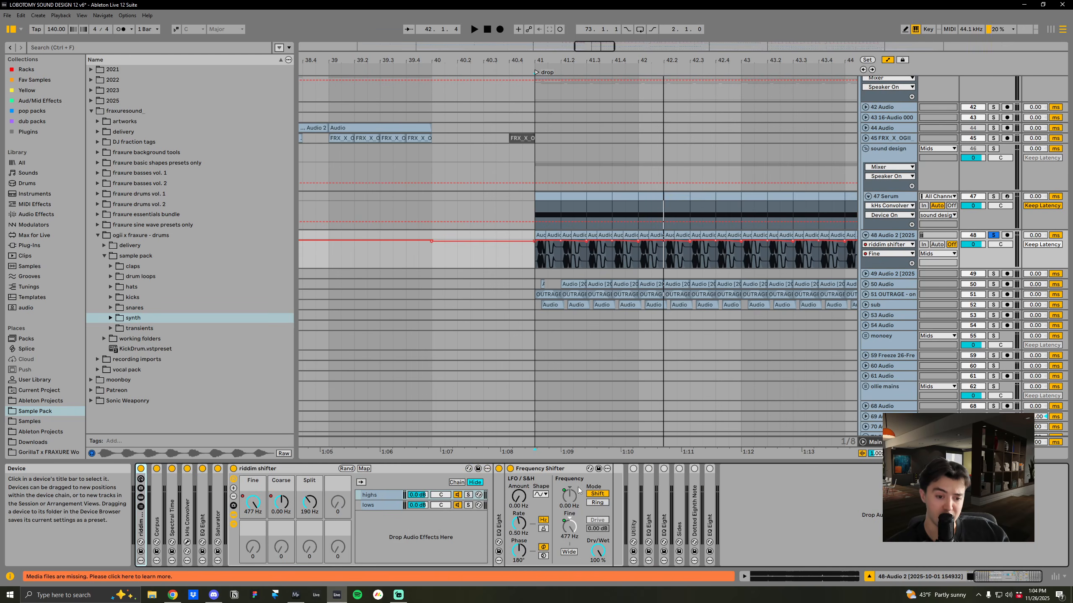
pyautogui.doubleClick(634, 486)
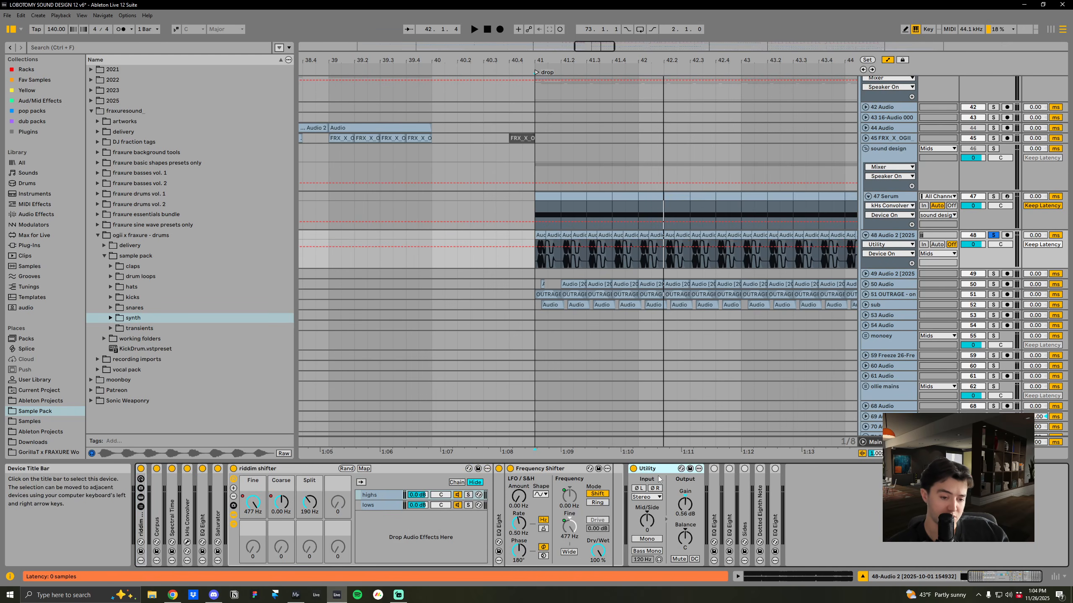
pyautogui.click(298, 471)
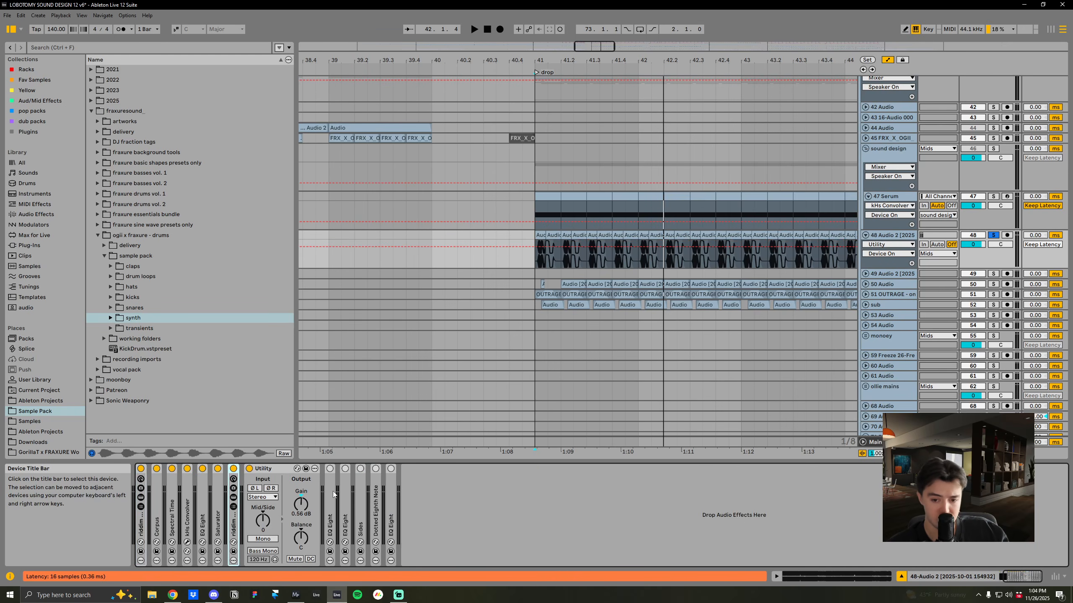
# Expand and enable the two EQ Eight devices after the Utility and the Sides EQ that follows them
pyautogui.doubleClick(334, 493)
pyautogui.doubleClick(596, 509)
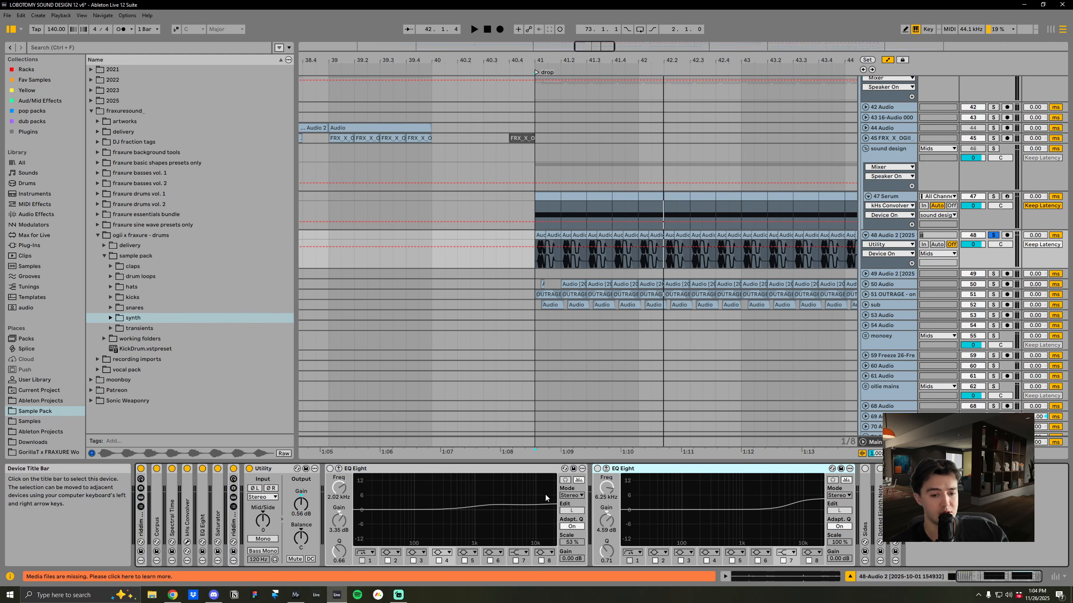
pyautogui.click(330, 469)
pyautogui.click(597, 469)
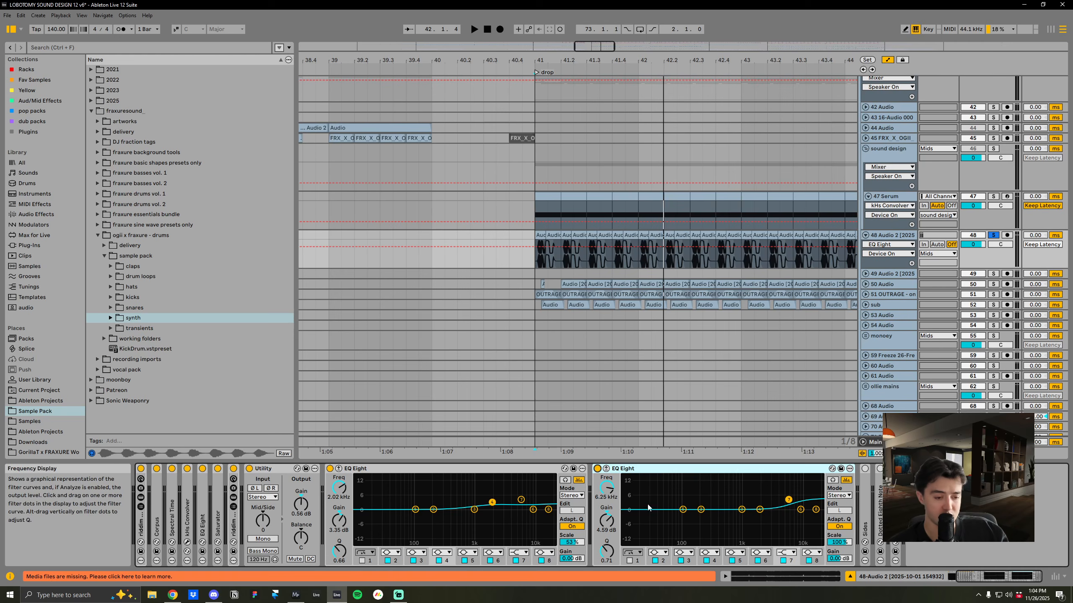
pyautogui.doubleClick(866, 517)
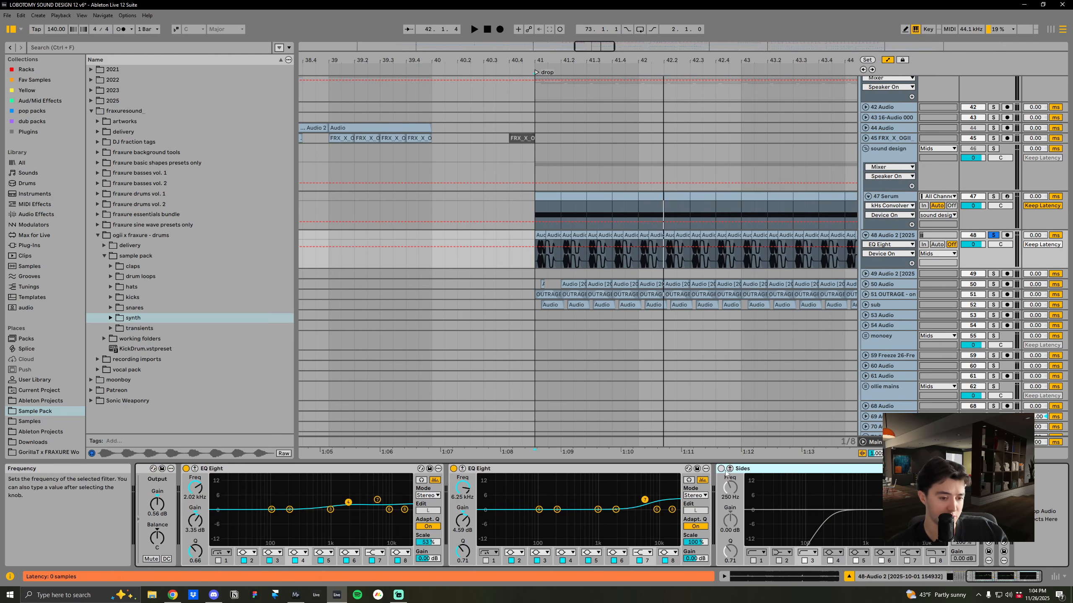
pyautogui.click(721, 468)
# Expand and enable the Dotted Eighth Note delay after the Sides EQ and play the drop with it
pyautogui.click(988, 516)
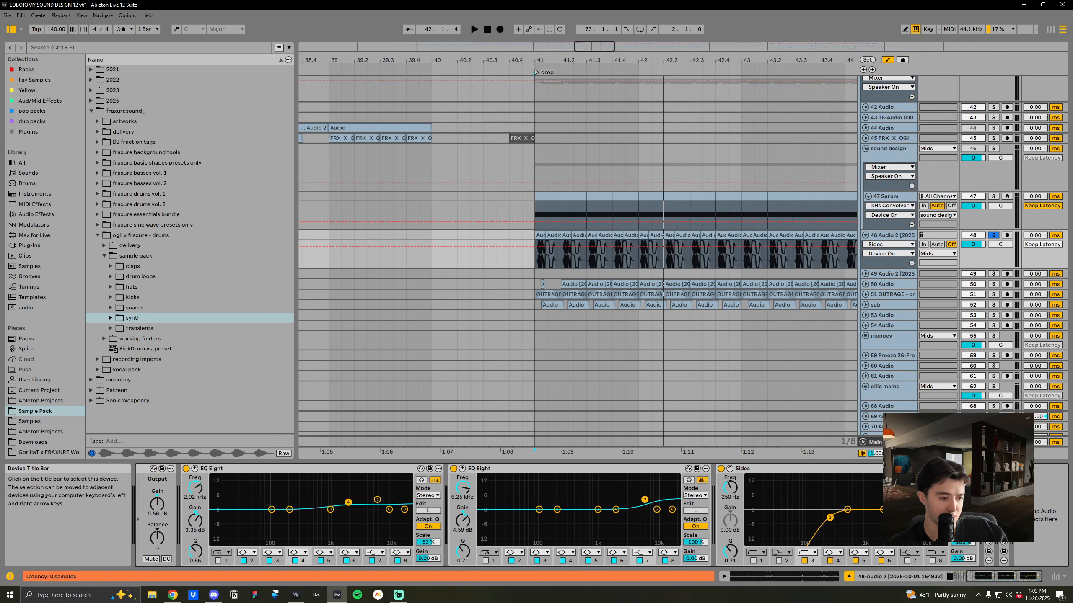
pyautogui.doubleClick(988, 516)
pyautogui.press('space')
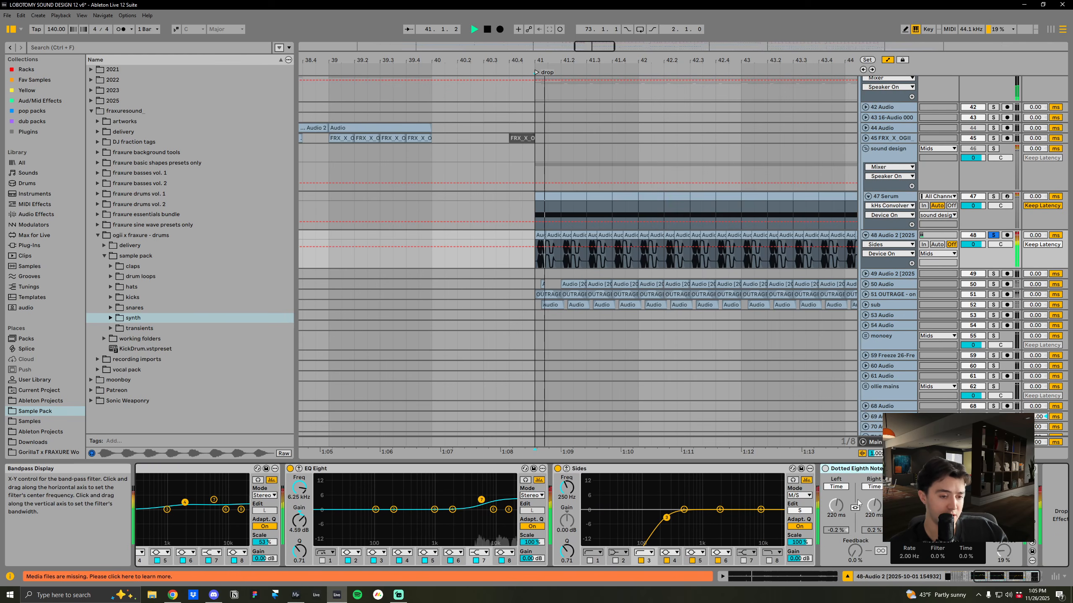
pyautogui.click(825, 470)
pyautogui.press('space')
pyautogui.press('space')
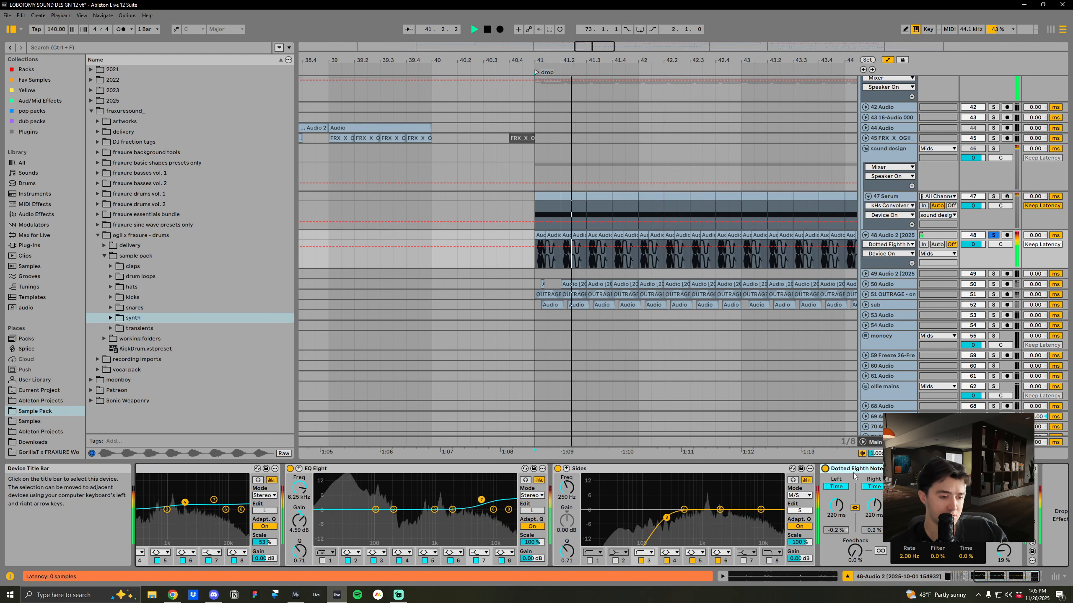
pyautogui.press('space')
# Collapse the Sides EQ and the EQ Eight before it, and compare the drop with the Dotted Eighth Note delay bypassed and re-enabled
pyautogui.doubleClick(612, 469)
pyautogui.doubleClick(513, 474)
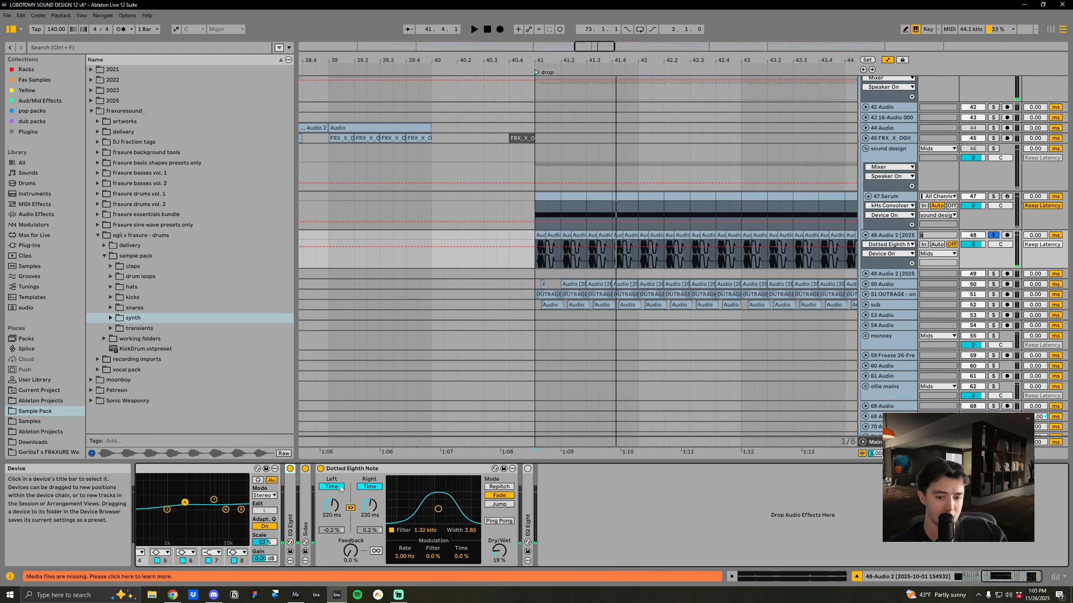
pyautogui.press('space')
pyautogui.click(321, 469)
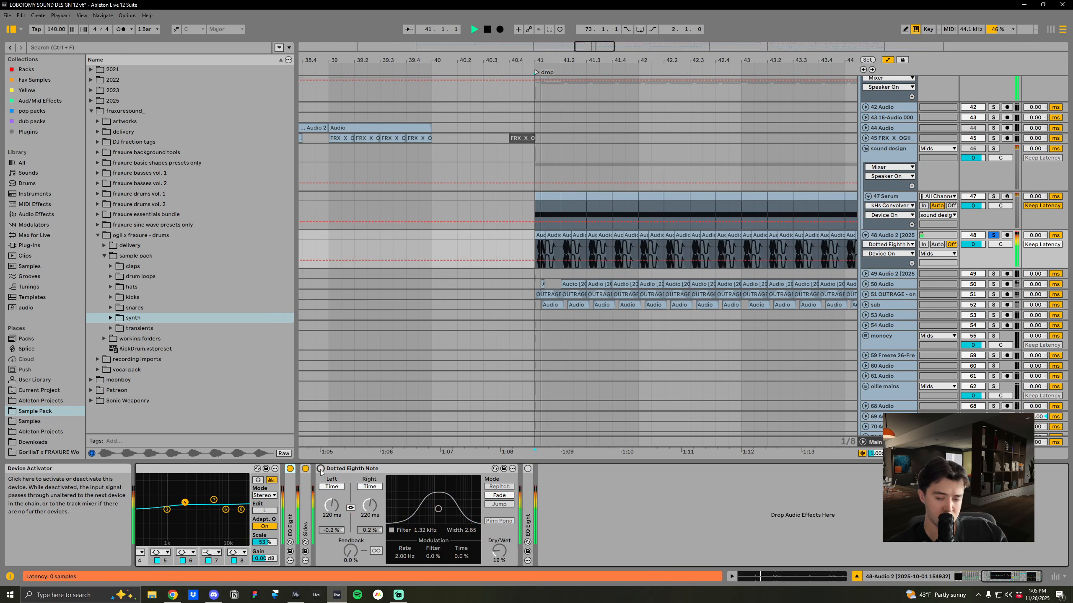
pyautogui.press('space')
pyautogui.click(320, 468)
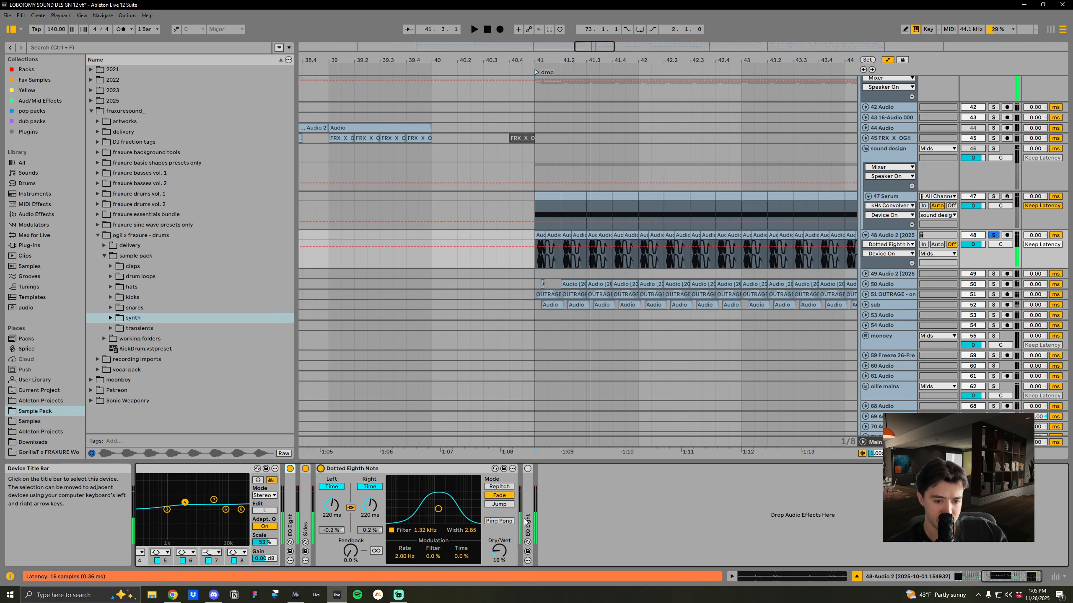
# Expand and enable the last EQ Eight after the Dotted Eighth Note delay and play the drop
pyautogui.doubleClick(528, 503)
pyautogui.click(528, 469)
pyautogui.press('space')
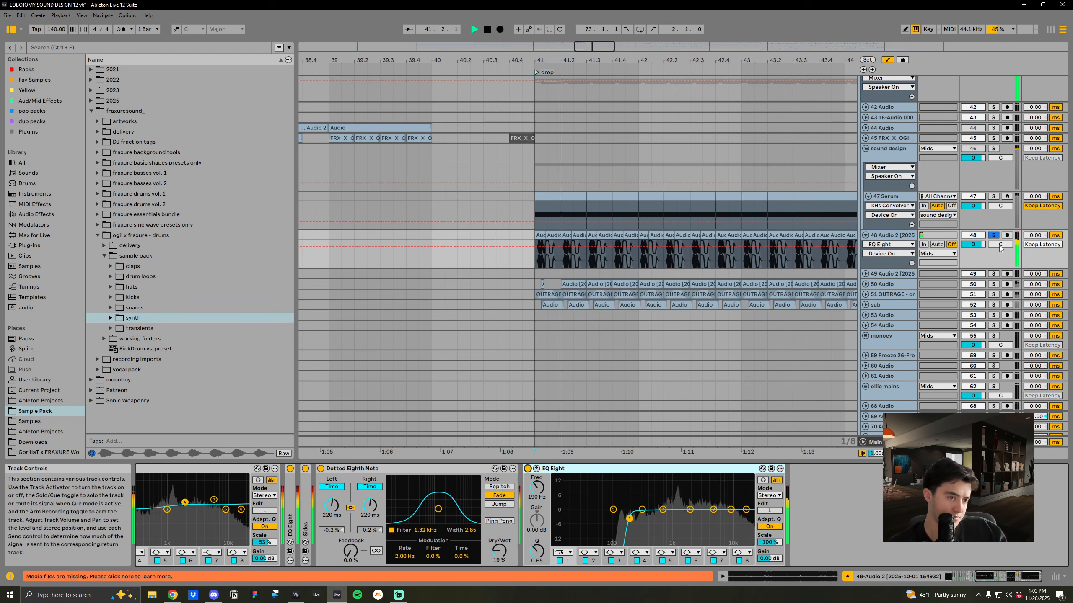
pyautogui.press('space')
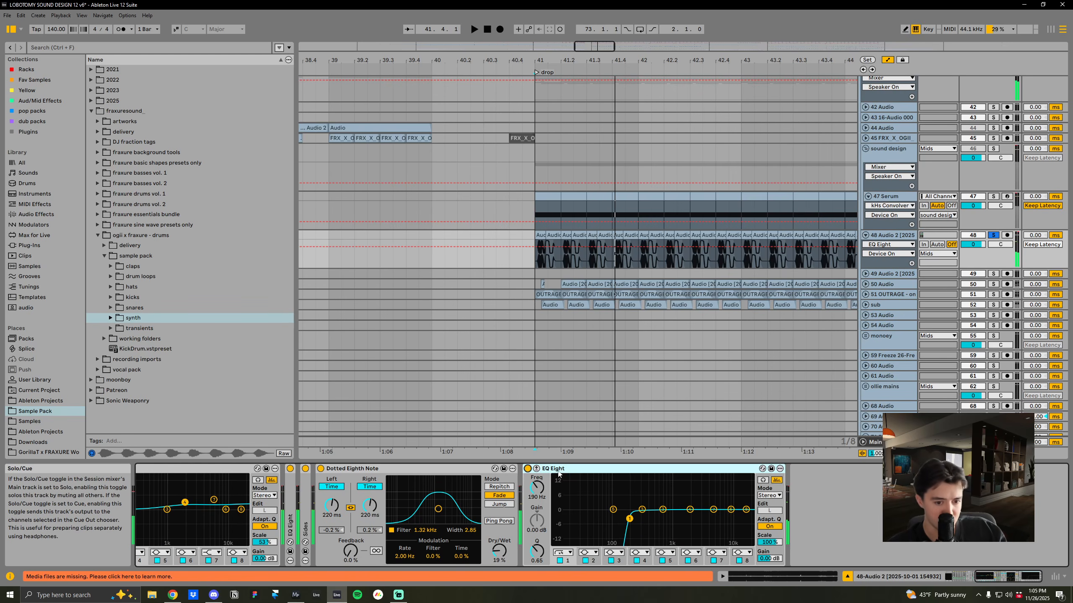
# Bypass the last EQ Eight, play the drop without it for comparison, and re-enable it
pyautogui.press('0')
pyautogui.press('space')
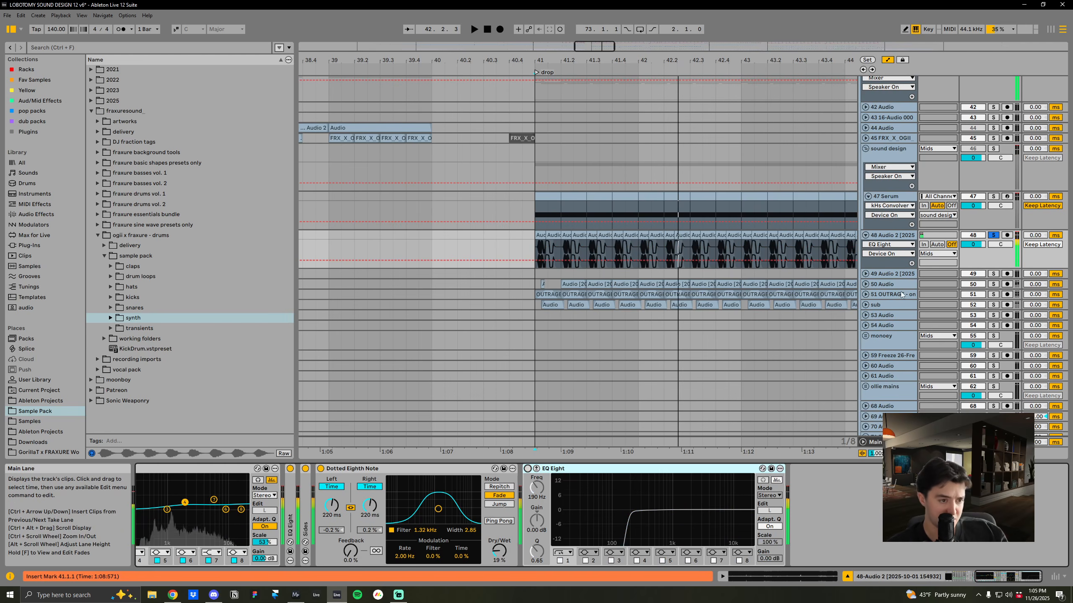
pyautogui.click(527, 469)
# Unfold the sub, 51 OUTRAGE and 50 Audio tracks in the arrangement
pyautogui.scroll(-2, 726, 294)
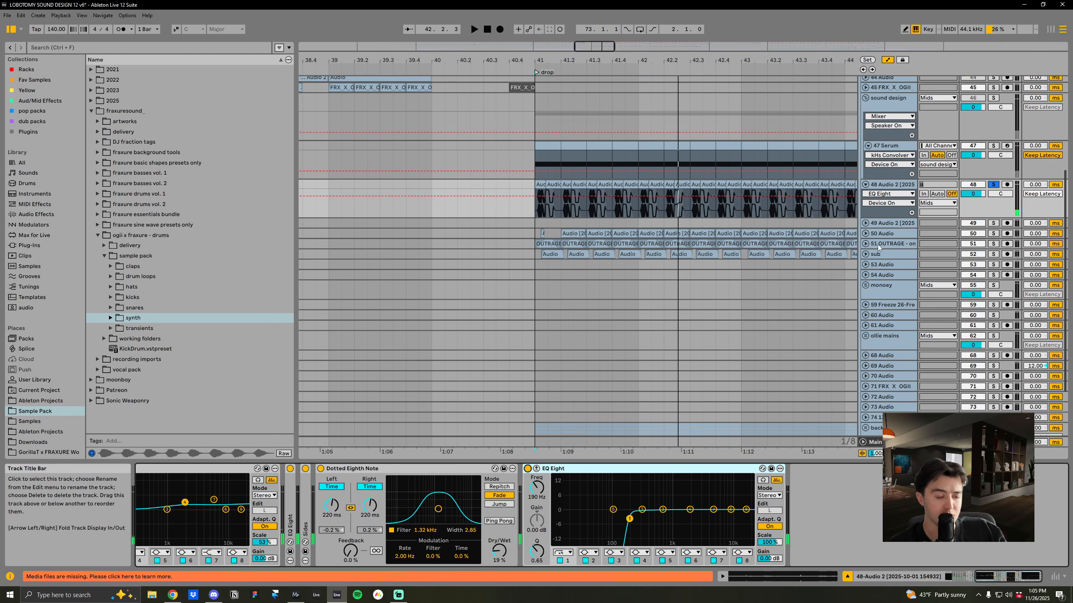
pyautogui.click(865, 253)
pyautogui.click(865, 243)
pyautogui.click(865, 234)
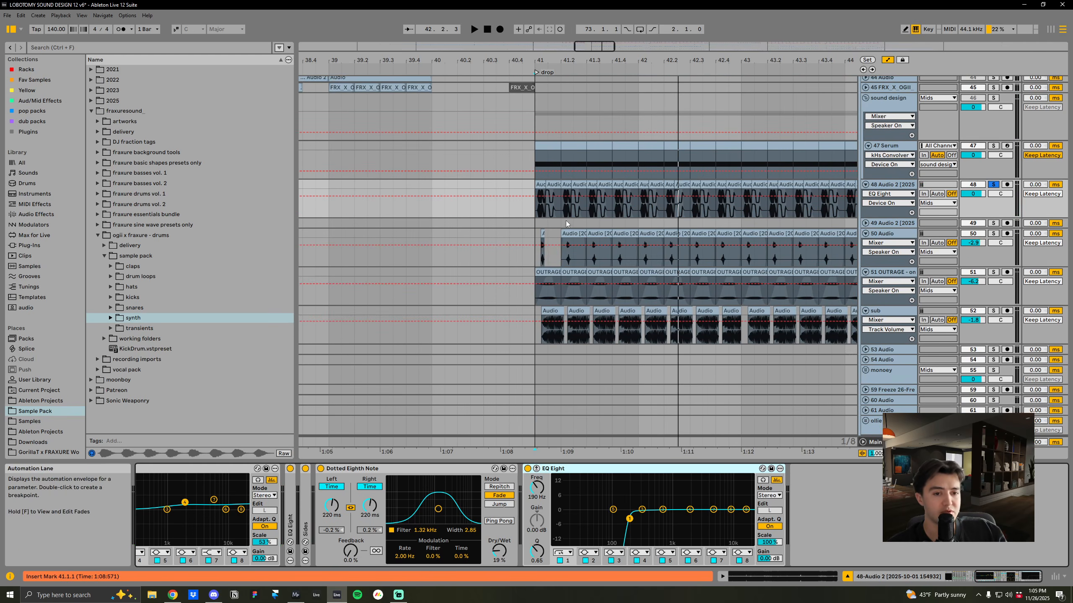
# Activate the 47 Serum track, solo the sound design group and play the drop from 41.1.1
pyautogui.click(538, 232)
pyautogui.click(890, 174)
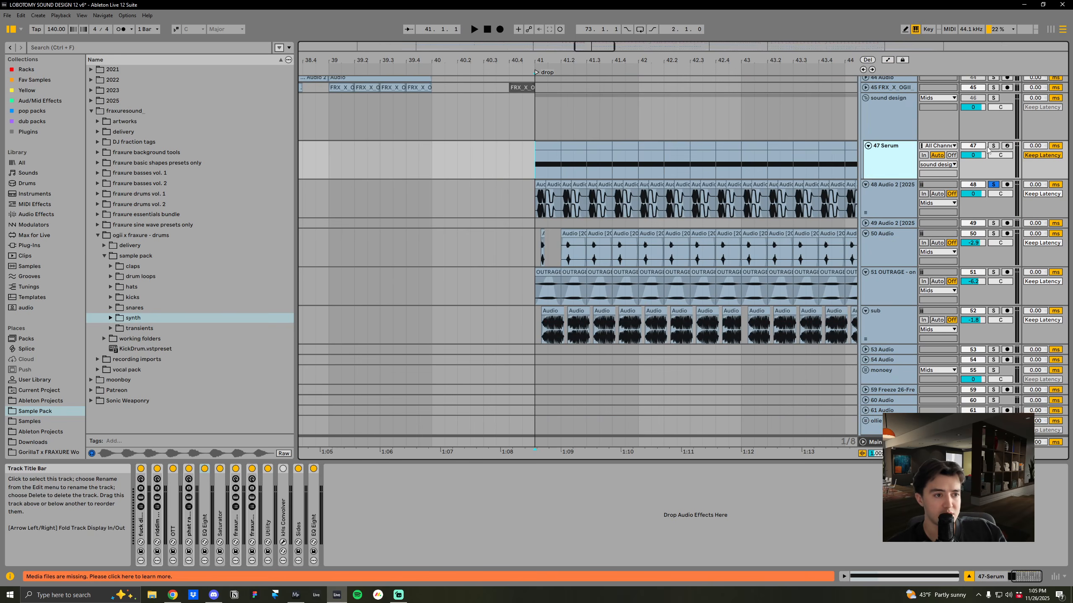
pyautogui.press('space')
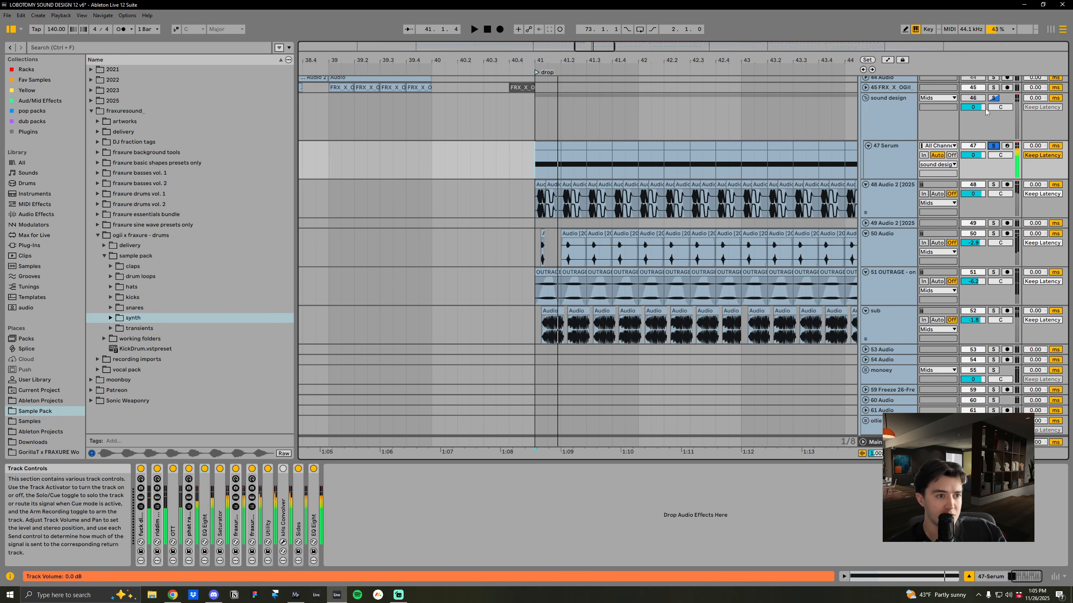
pyautogui.click(994, 98)
pyautogui.click(900, 155)
pyautogui.press('space')
pyautogui.press('space')
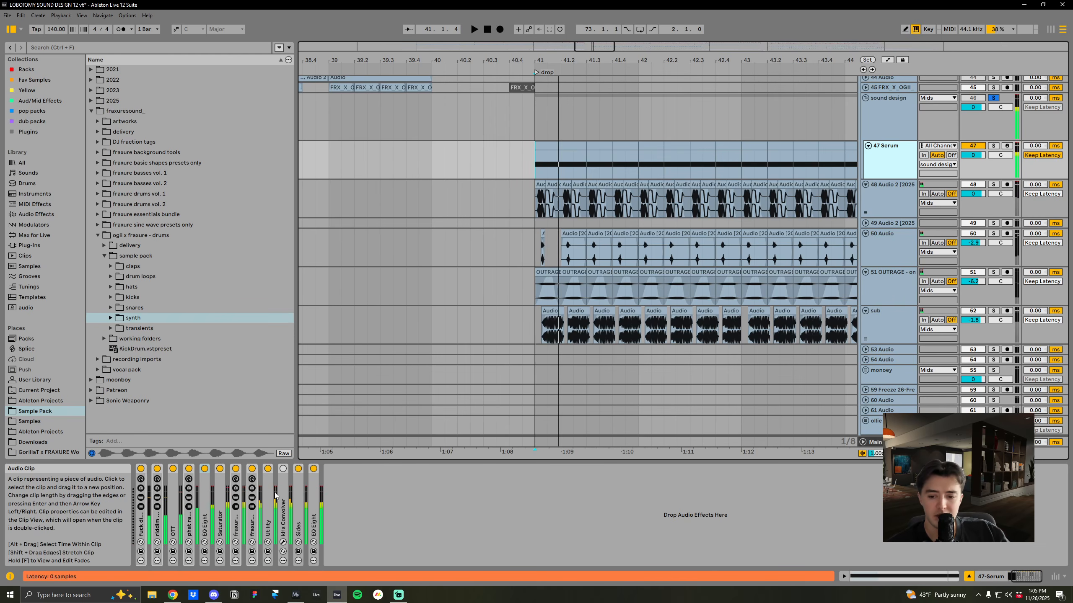
# Examine the 47 Serum device chain and the waveform of the first sub clip at 41.1.2
pyautogui.scroll(2, 187, 534)
pyautogui.scroll(1, 186, 534)
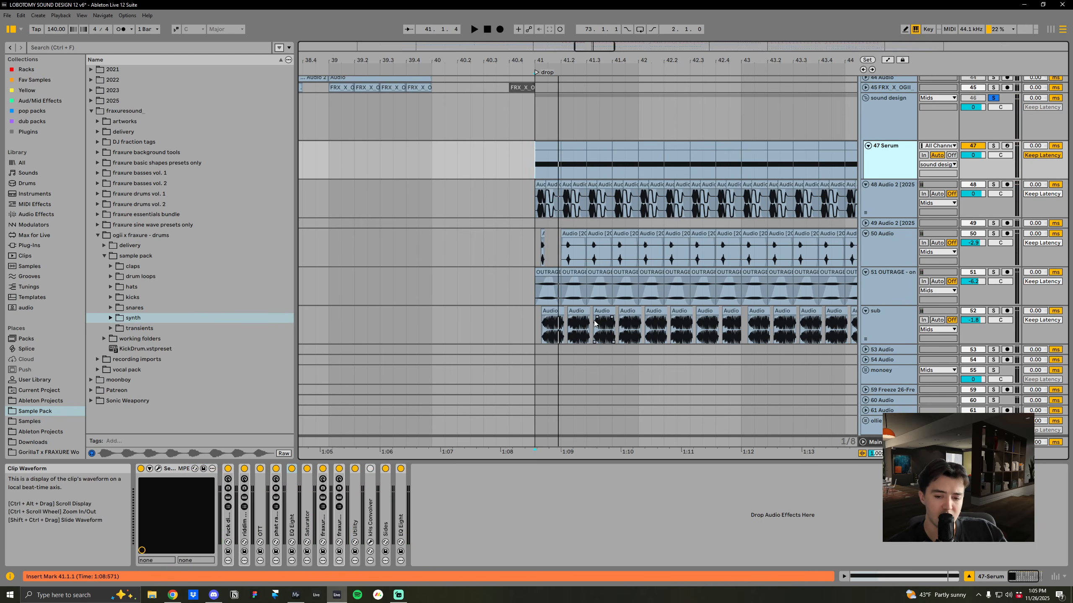
pyautogui.click(542, 329)
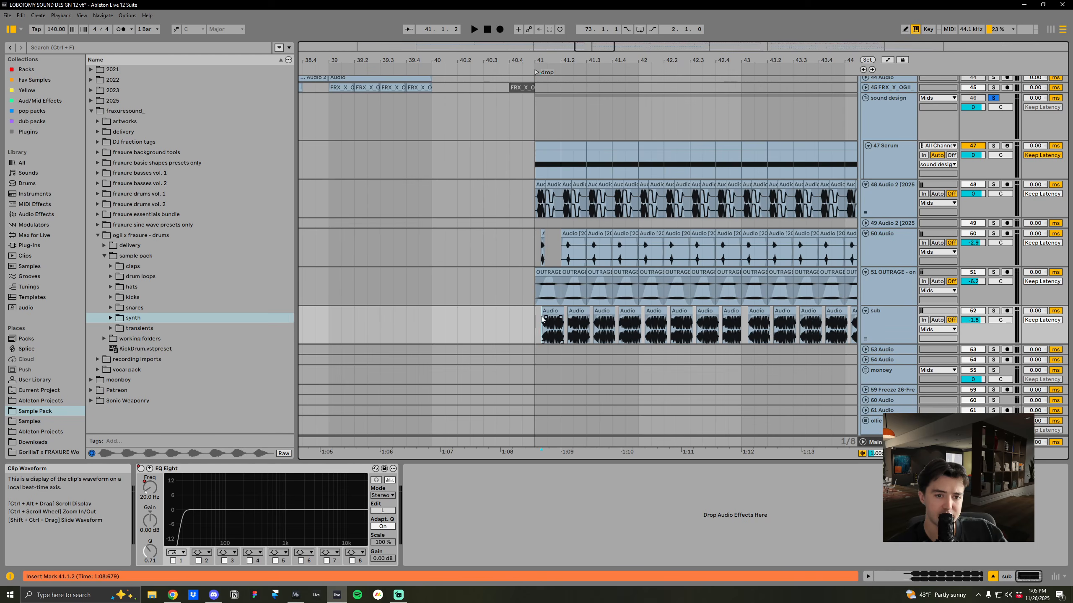
pyautogui.click(541, 176)
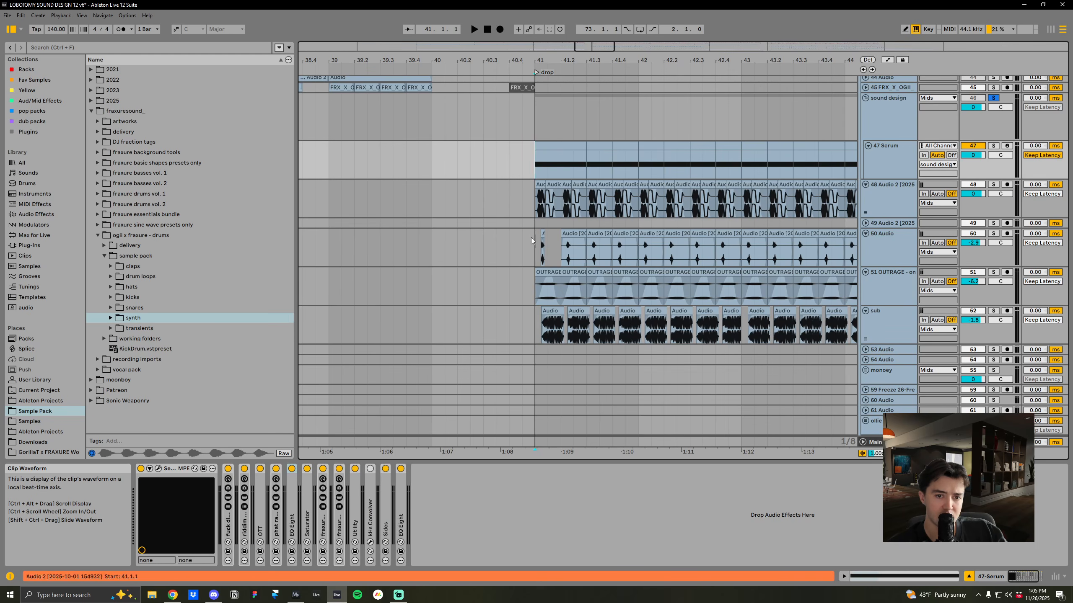
pyautogui.doubleClick(550, 311)
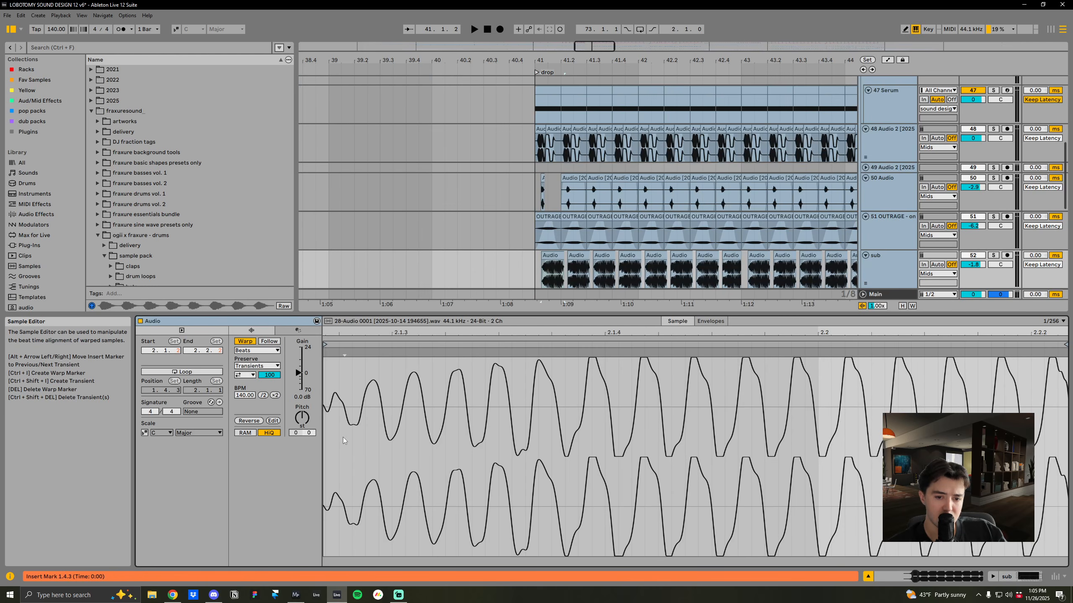
pyautogui.hotkey('shift', 'Tab')
# Turn filter 1 of the 47 Serum track's last EQ Eight into a low-pass at 212 Hz while the drop plays
pyautogui.click(540, 114)
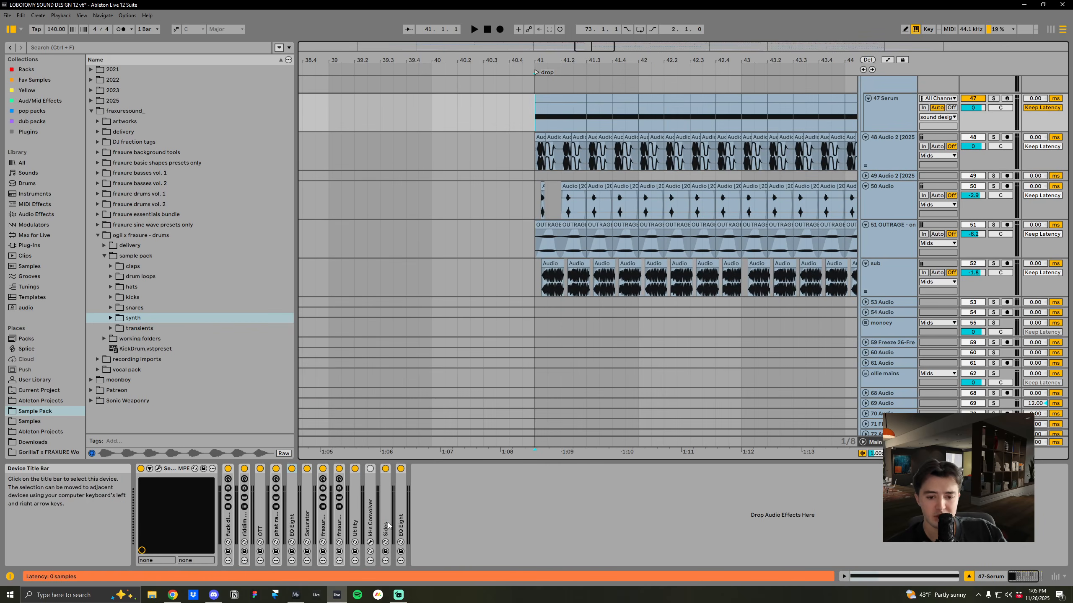
pyautogui.doubleClick(402, 521)
pyautogui.click(433, 561)
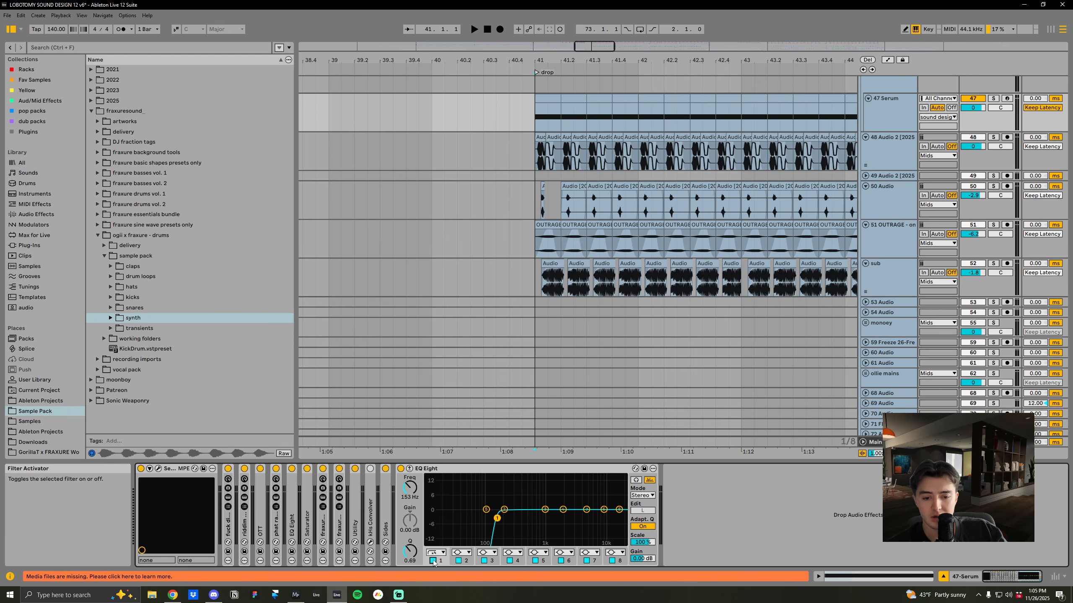
pyautogui.press('space')
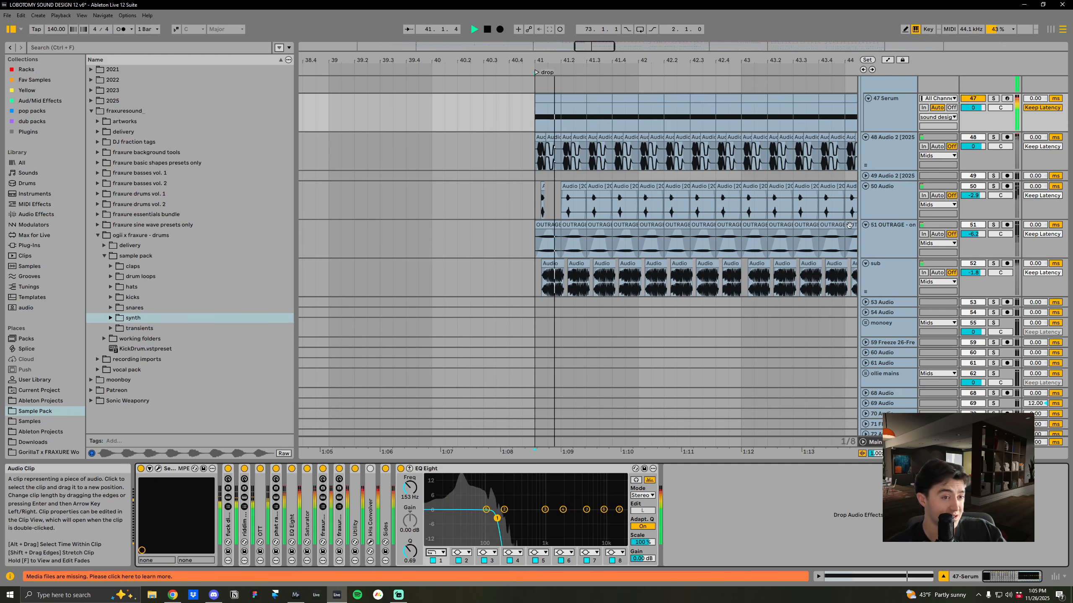
pyautogui.moveTo(410, 488); pyautogui.dragTo(411, 489)
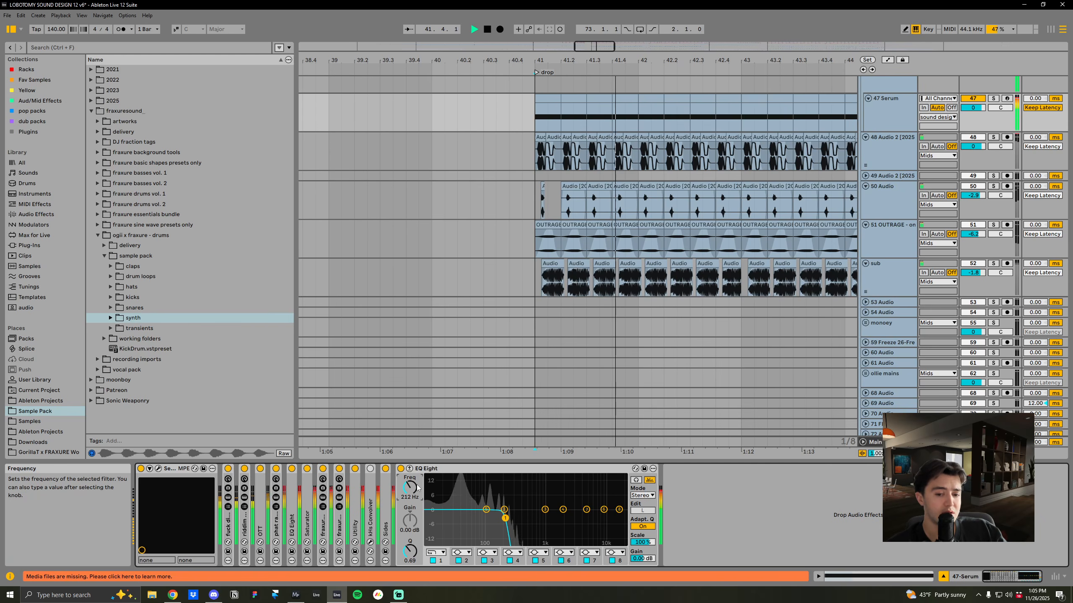
# Solo the sub track and play it for comparison with the low-passed Serum
pyautogui.scroll(2, 796, 336)
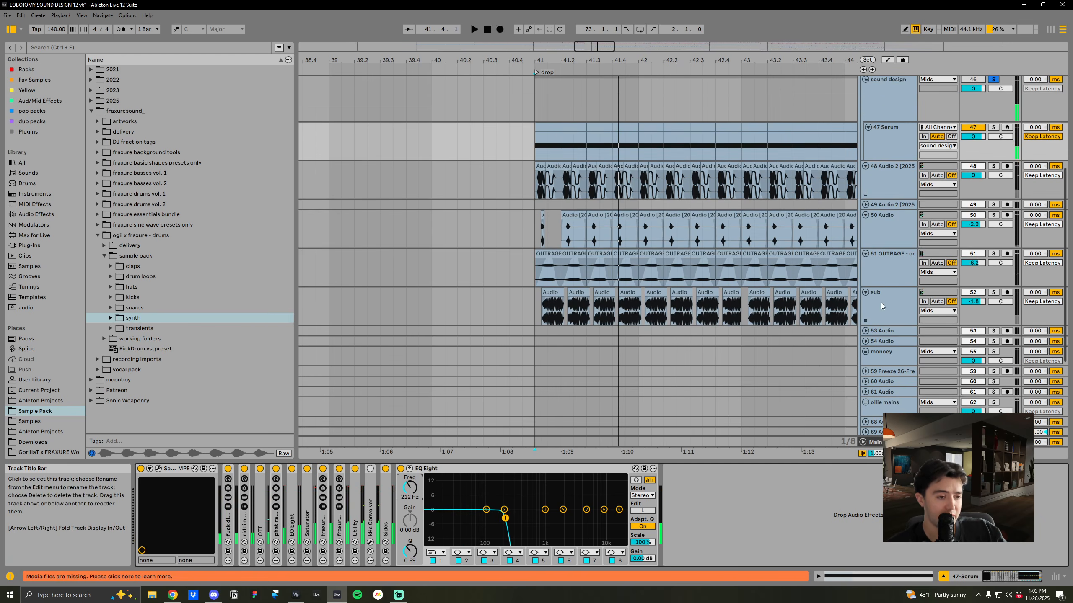
pyautogui.click(881, 303)
pyautogui.click(991, 292)
pyautogui.press('space')
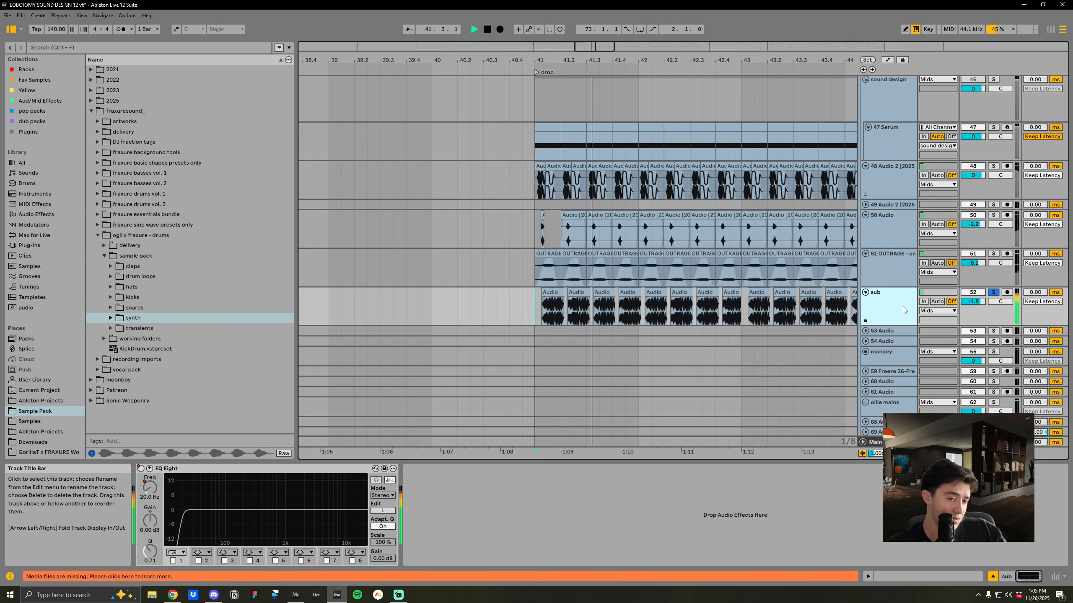
pyautogui.scroll(1, 896, 211)
# Bypass the last EQ Eight on the 47 Serum track and fold the device
pyautogui.click(887, 147)
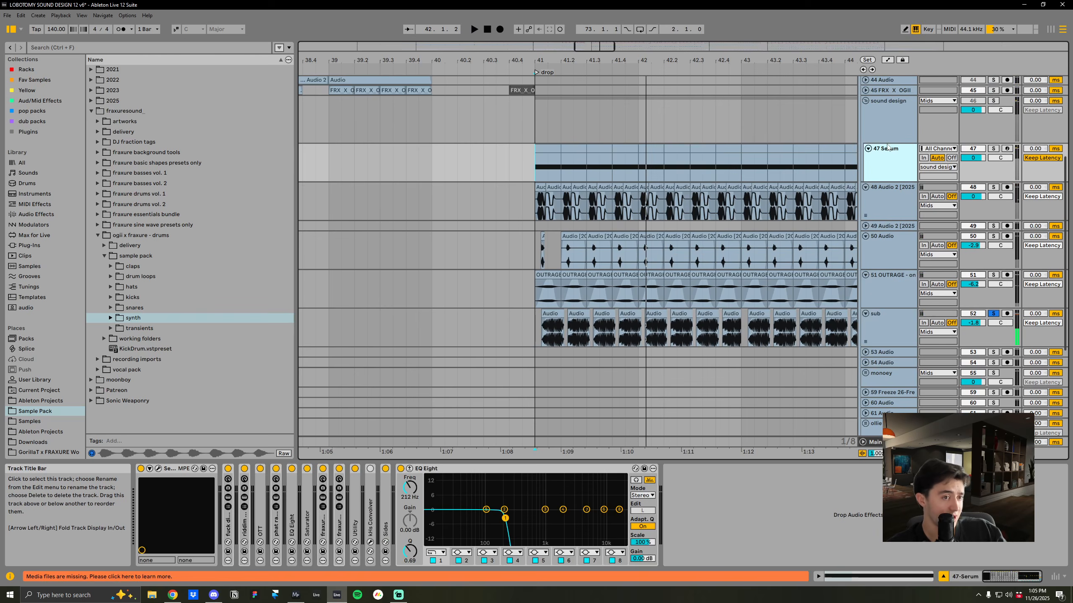
pyautogui.click(401, 468)
pyautogui.doubleClick(434, 469)
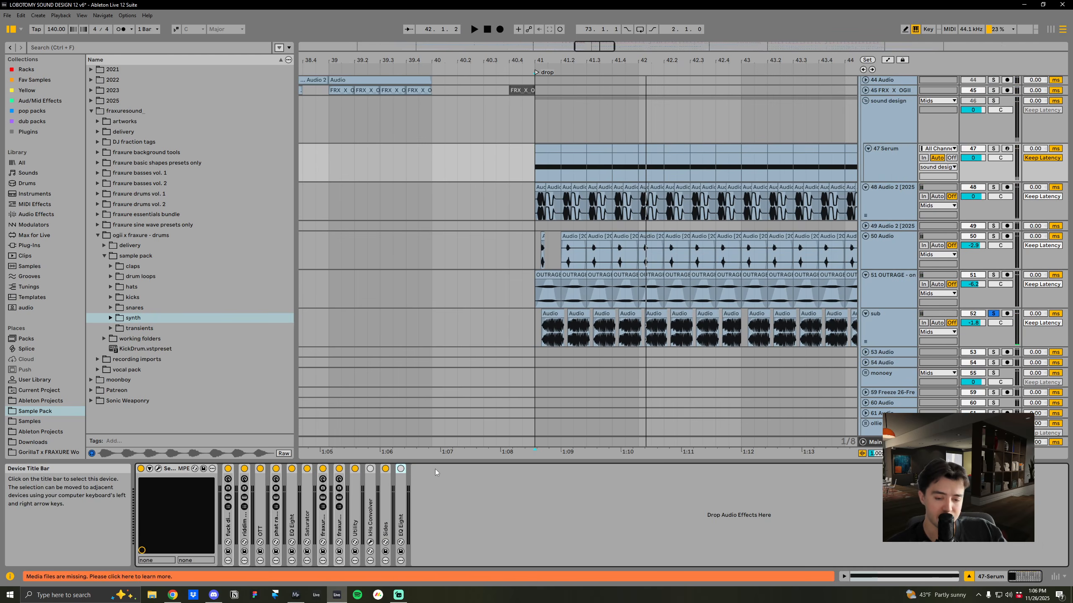
# Compare the device chains of the sub and 47 Serum tracks and inspect the first sub clip at 41.1.2
pyautogui.scroll(-1, 646, 364)
pyautogui.click(891, 292)
pyautogui.scroll(1, 893, 274)
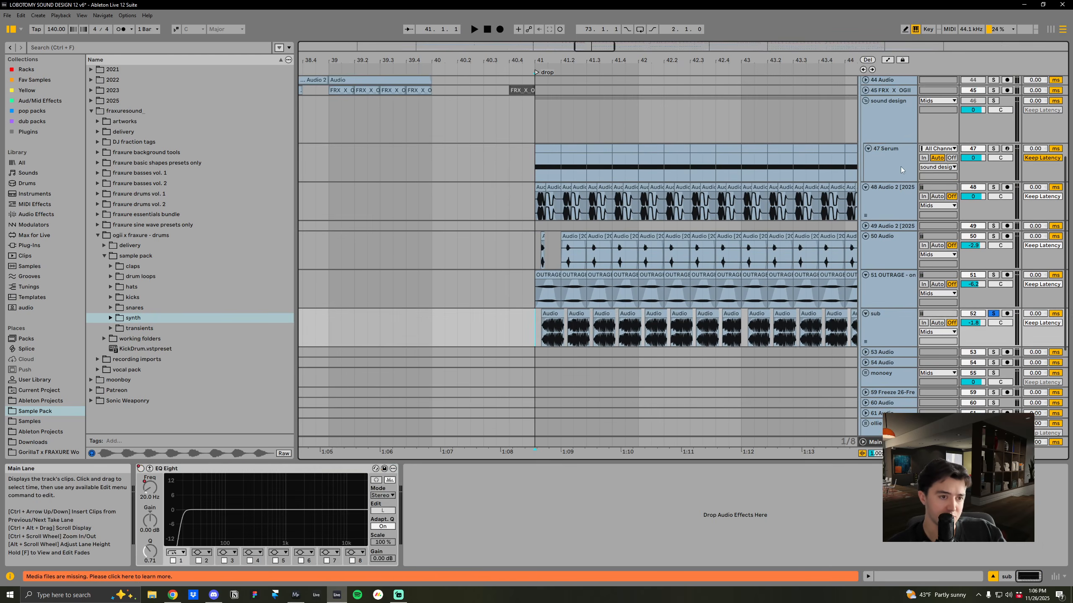
pyautogui.click(895, 165)
pyautogui.scroll(3, 644, 171)
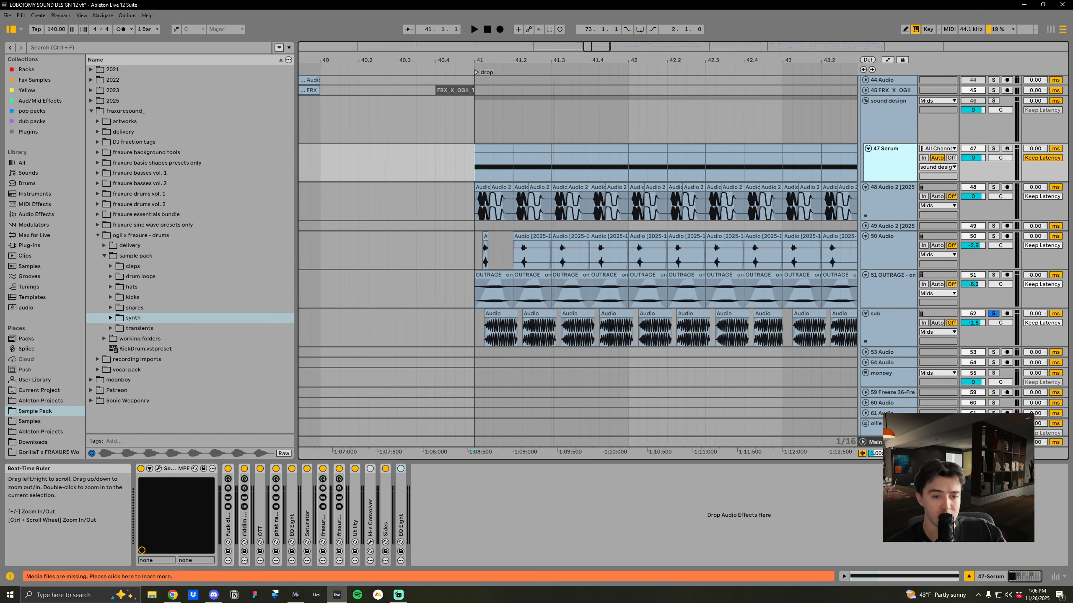
pyautogui.click(493, 316)
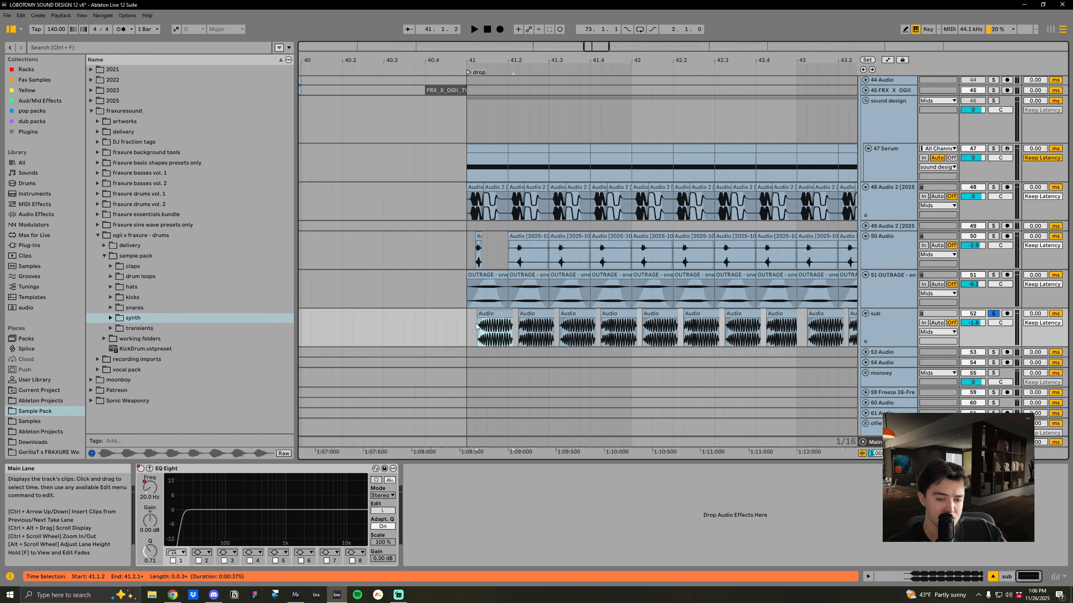
# Solo the 48 Audio 2 track, play the drop, and switch the solo back to the sub track
pyautogui.click(468, 203)
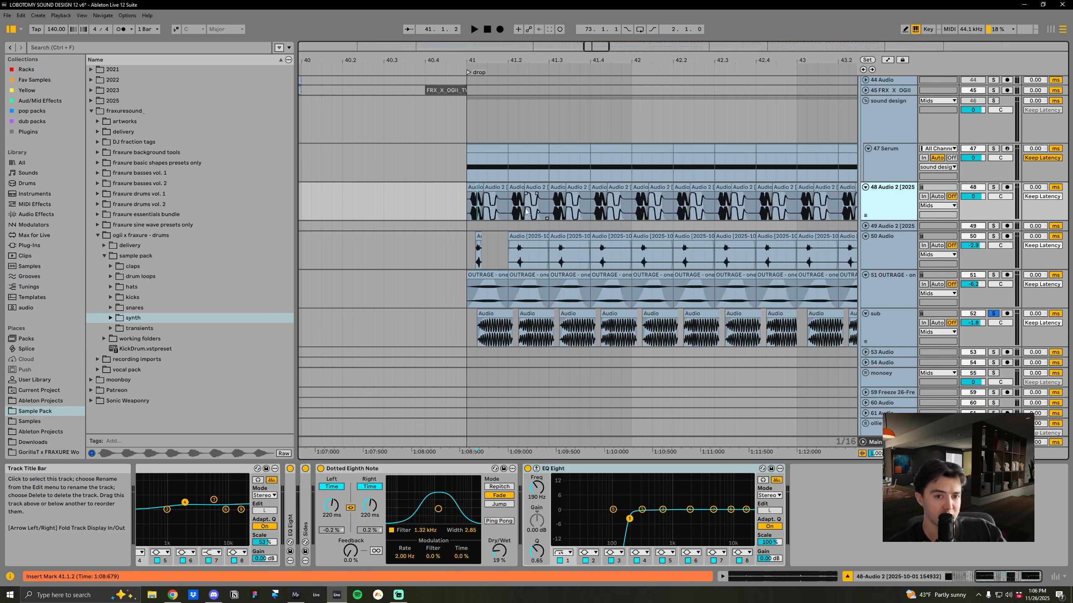
pyautogui.click(993, 186)
pyautogui.press('space')
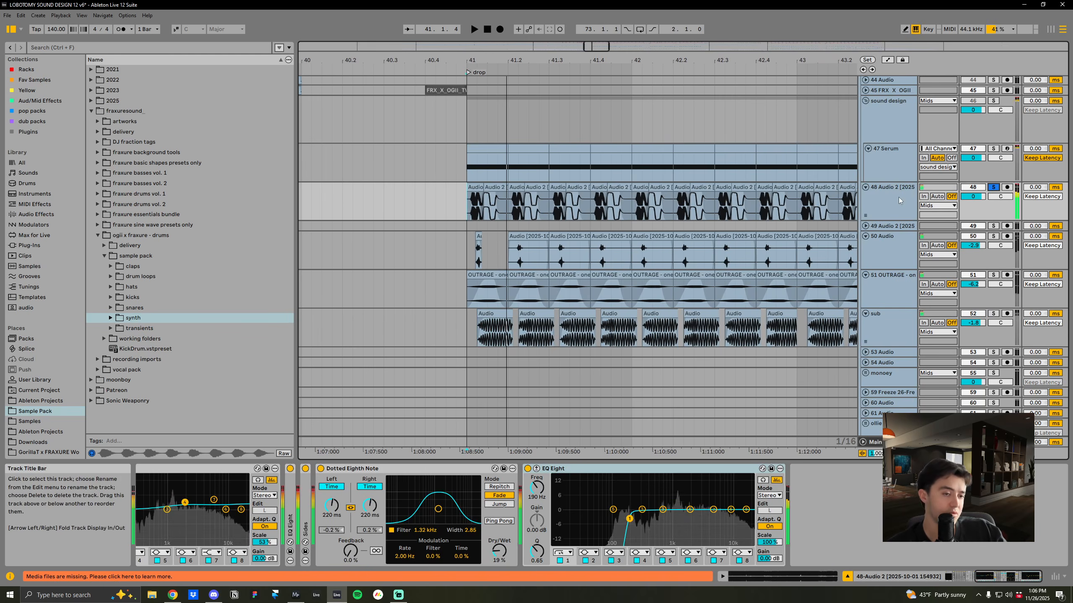
pyautogui.click(993, 313)
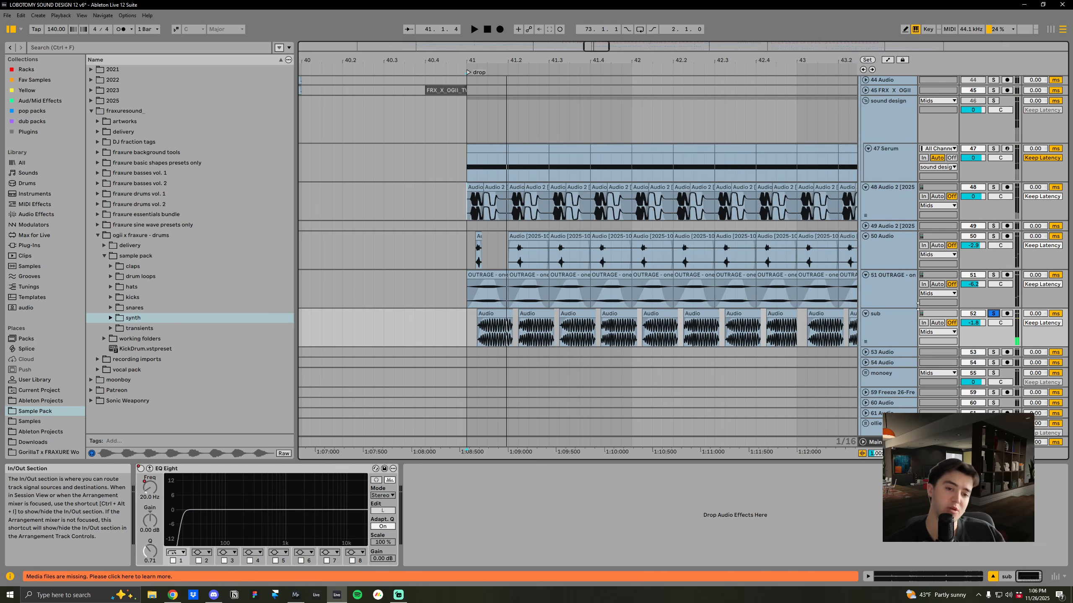
# Disable filter 1 in the last EQ Eight of 48 Audio 2 and audition the track soloed
pyautogui.click(887, 201)
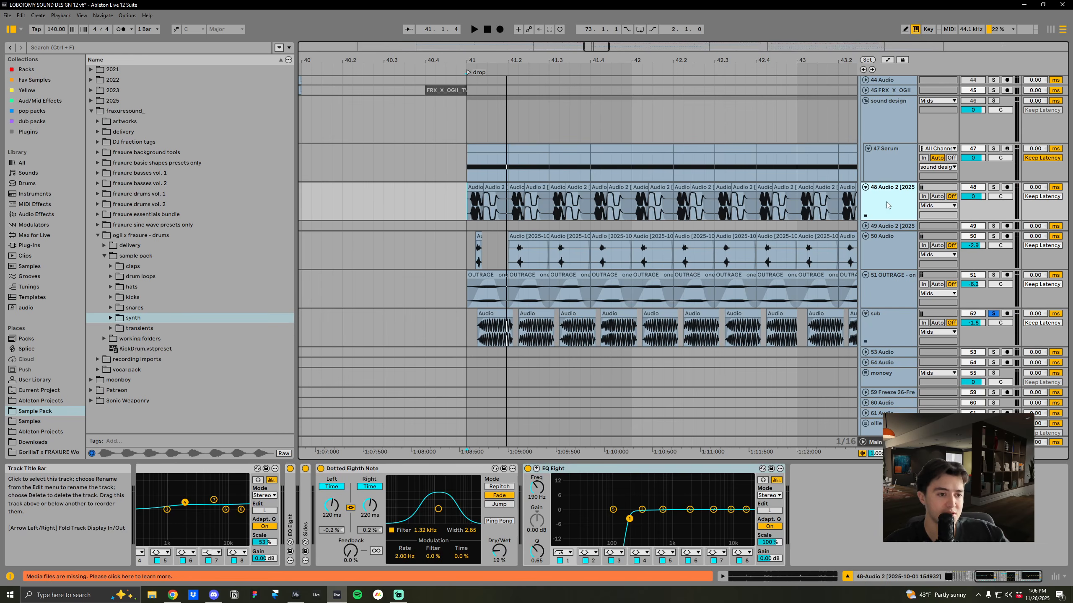
pyautogui.click(993, 188)
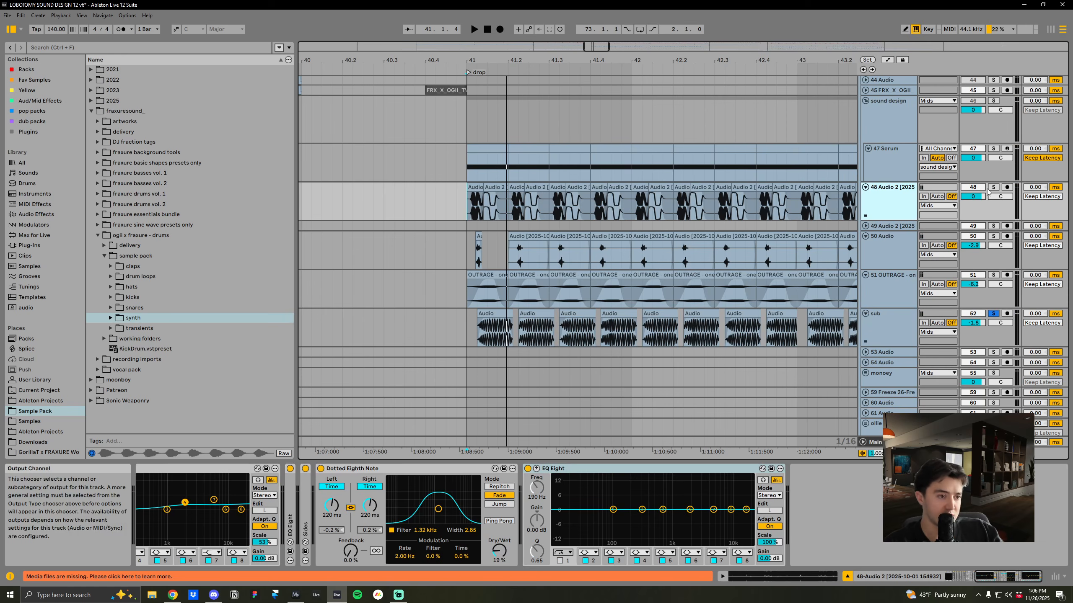
pyautogui.press('space')
pyautogui.press('space')
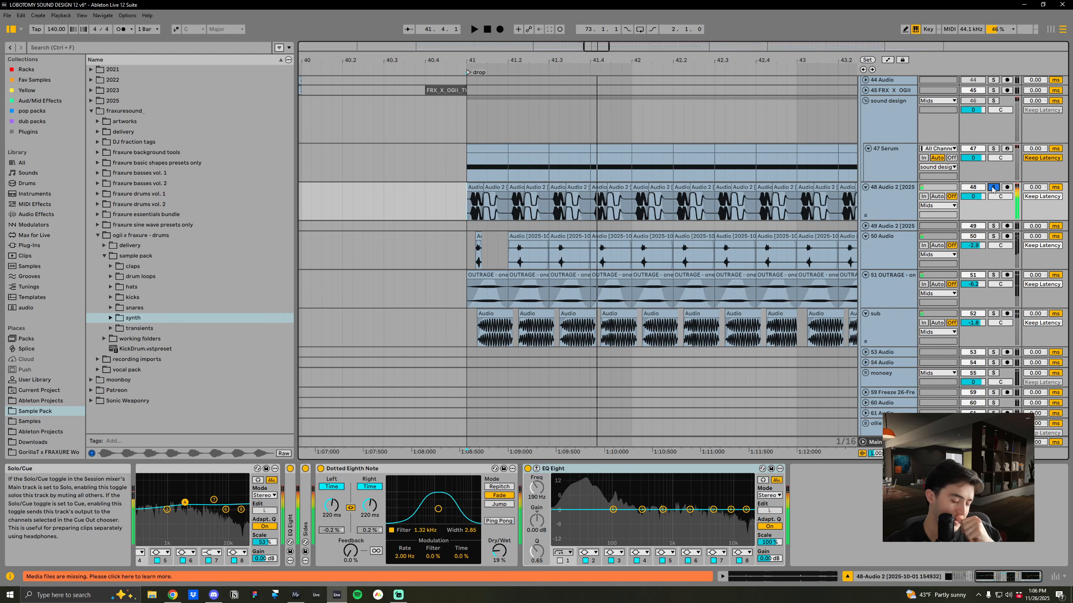
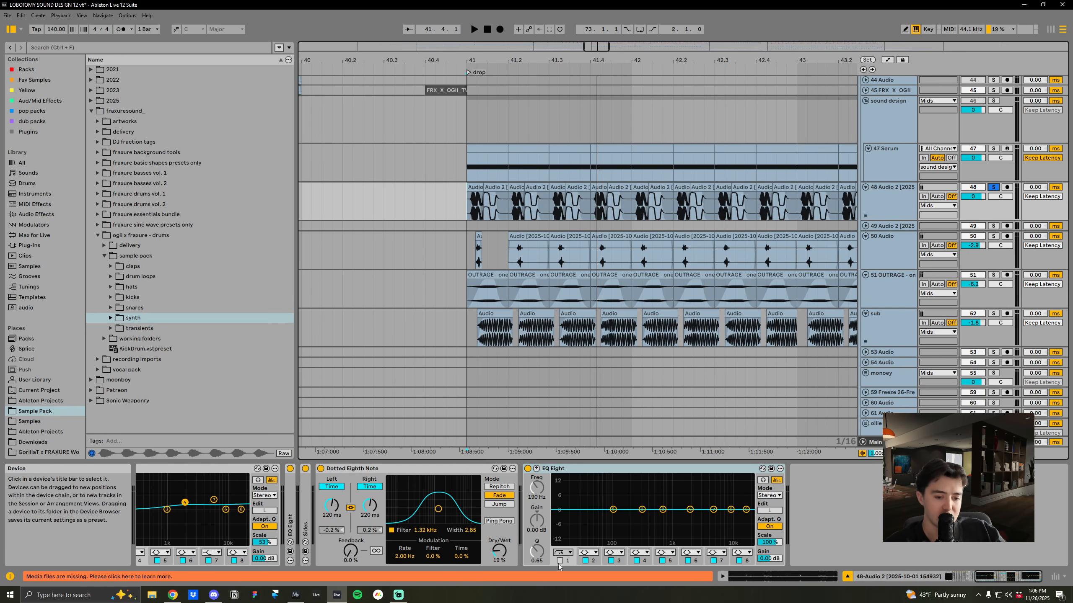
# Solo the sub track and place the insert marker at the start of the drop, 41.1.1
pyautogui.click(882, 325)
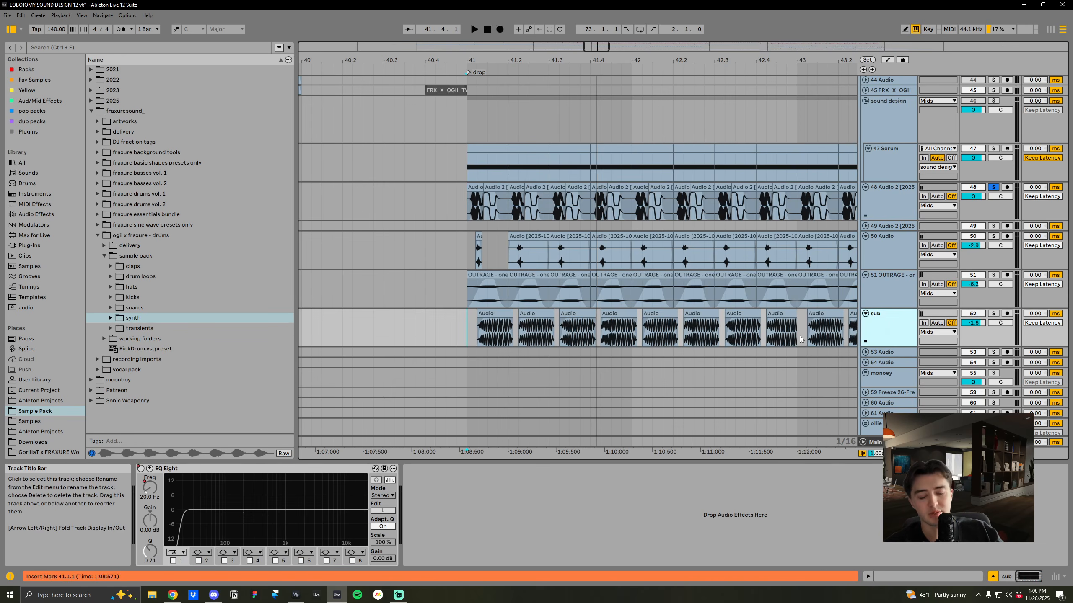
pyautogui.moveTo(531, 60); pyautogui.dragTo(532, 71)
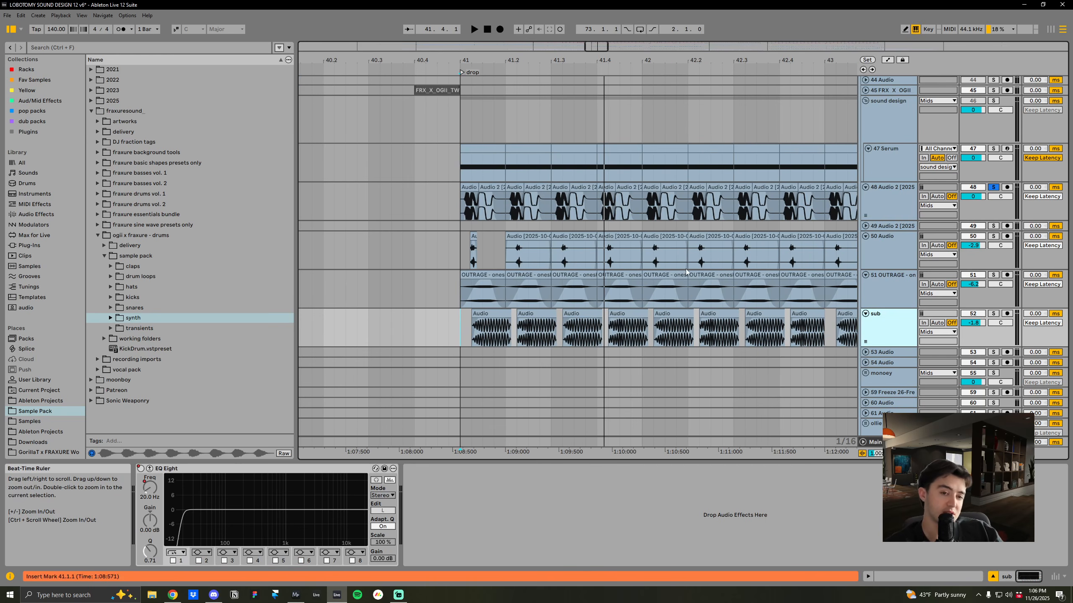
pyautogui.click(993, 314)
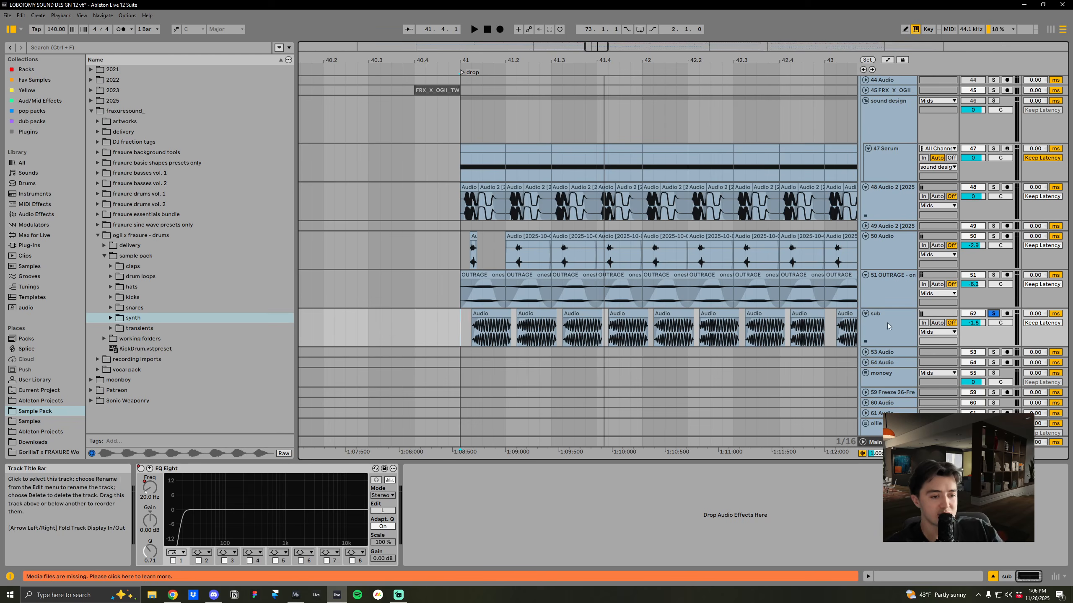
pyautogui.click(461, 324)
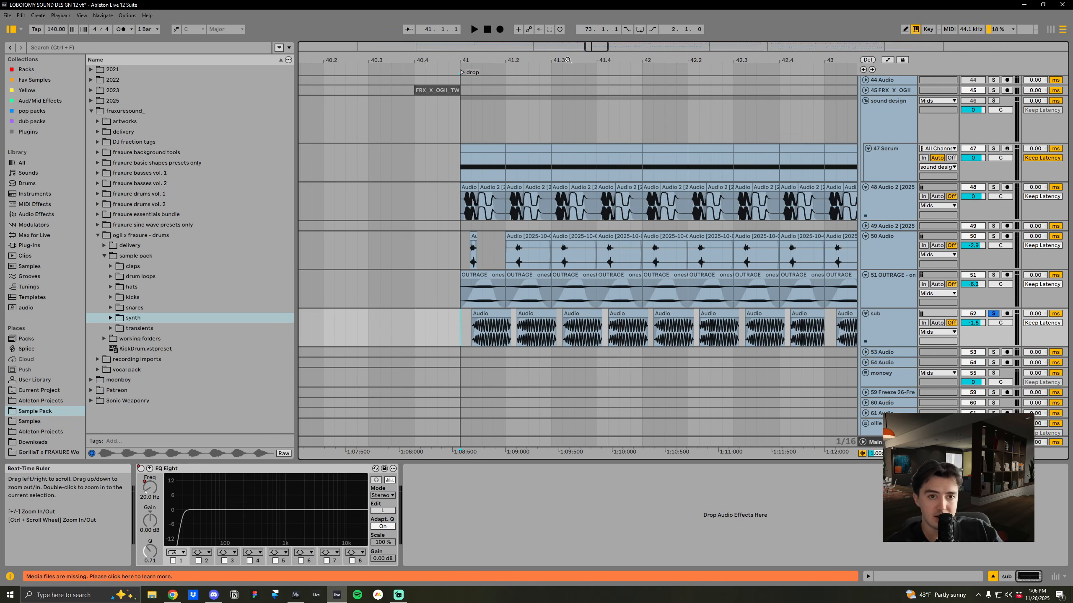
pyautogui.moveTo(574, 61); pyautogui.dragTo(551, 60)
# Activate the 47 Serum track, solo the sound design group and play the start of the drop
pyautogui.scroll(1, 575, 238)
pyautogui.click(993, 156)
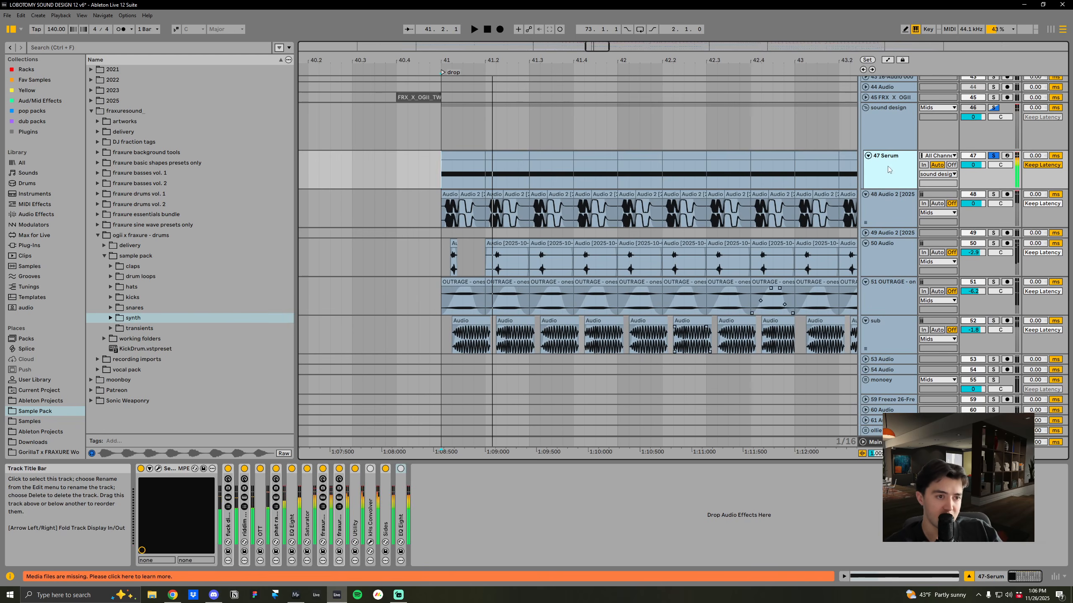
pyautogui.click(994, 107)
pyautogui.press('space')
pyautogui.click(895, 186)
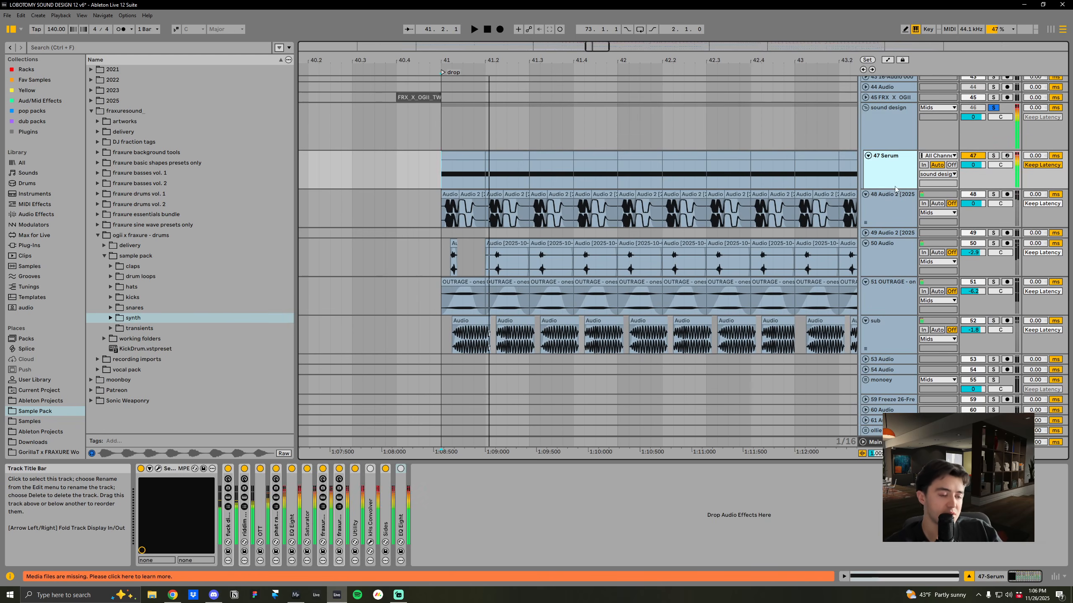
# Solo the sub track and play it from 41.1.2 and again from the clip at 42.4.1
pyautogui.click(886, 345)
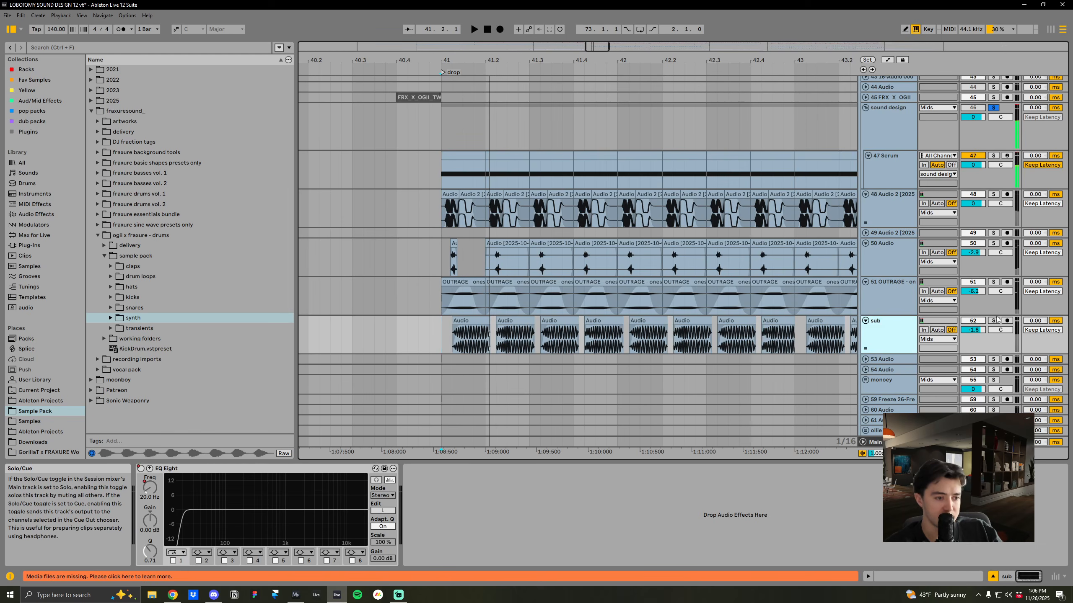
pyautogui.click(449, 331)
pyautogui.press('space')
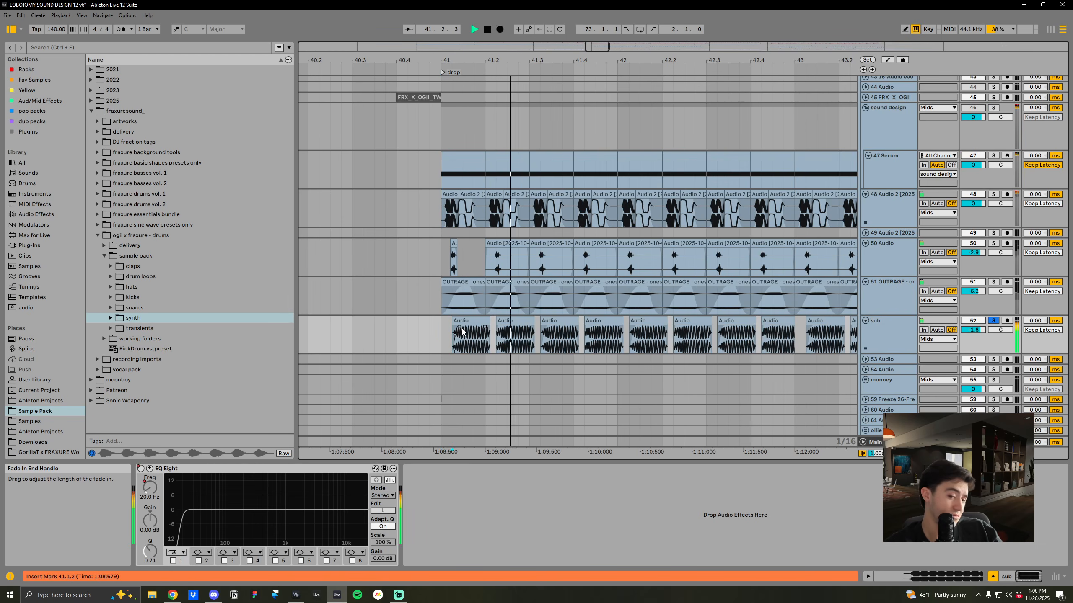
pyautogui.press('space')
pyautogui.moveTo(553, 60); pyautogui.dragTo(470, 42)
pyautogui.click(614, 342)
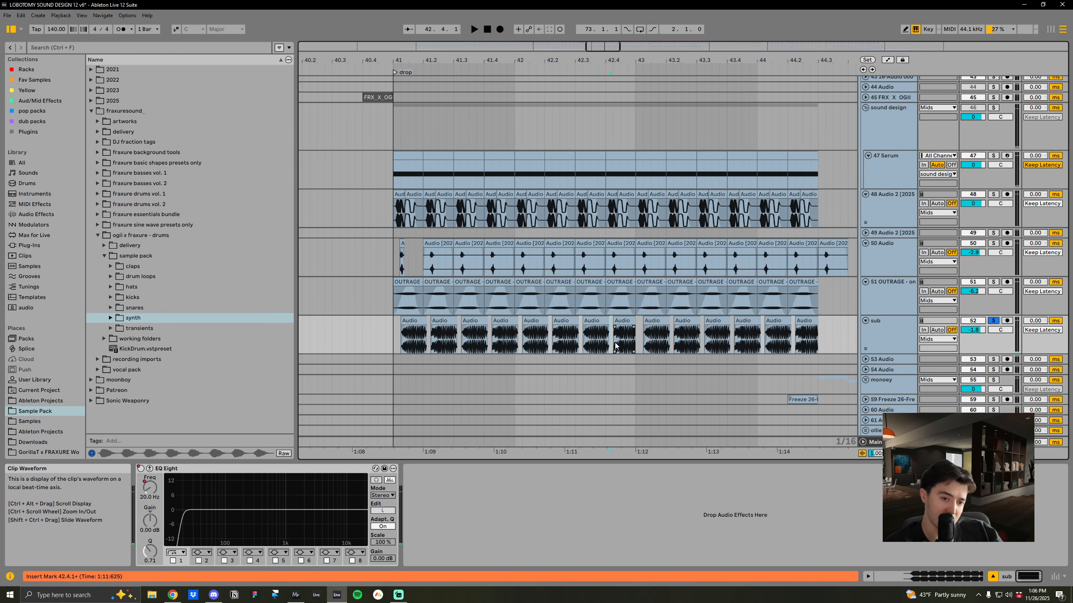
pyautogui.press('space')
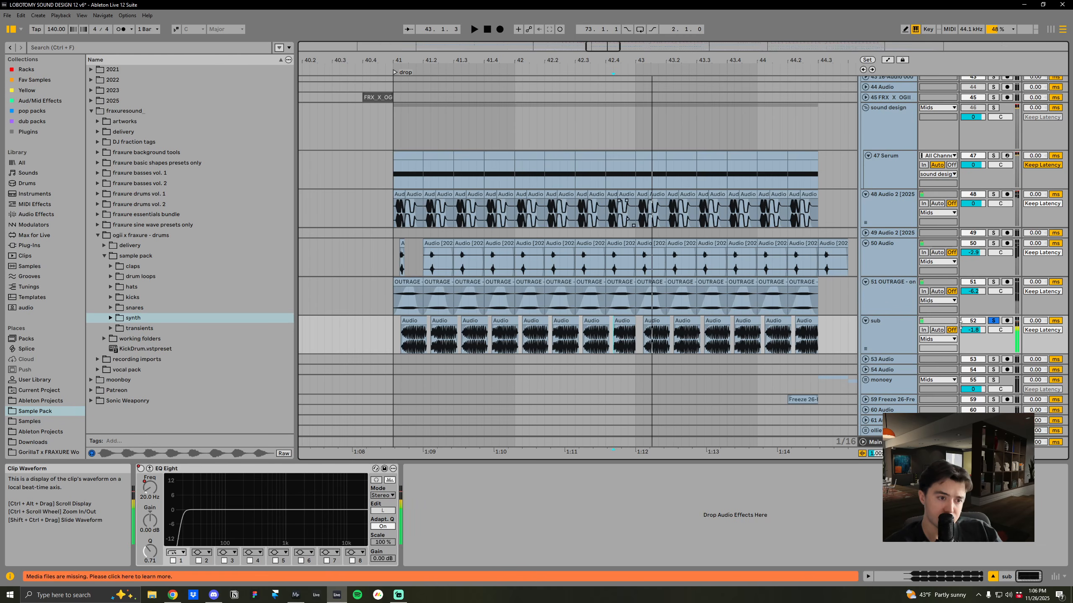
# Solo the 50 Audio track, play it from 41.2.1 and place the insert marker on its first clip at 41.1.2
pyautogui.click(993, 282)
pyautogui.click(993, 243)
pyautogui.click(423, 265)
pyautogui.press('space')
pyautogui.press('space')
pyautogui.click(401, 267)
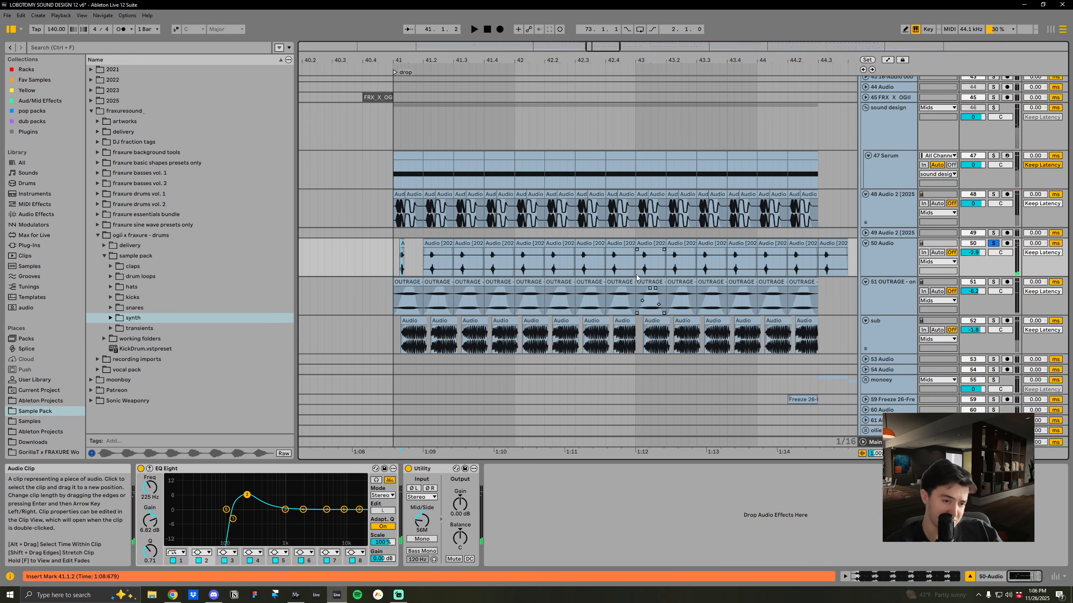
# Audition 48 Audio 2 soloed, re-enable filter 1 in its last EQ Eight and boost filter 3 by 8.80 dB at 297 Hz
pyautogui.click(423, 214)
pyautogui.click(993, 194)
pyautogui.press('space')
pyautogui.moveTo(641, 510); pyautogui.dragTo(641, 491)
pyautogui.press('space')
pyautogui.press('space')
pyautogui.press('space')
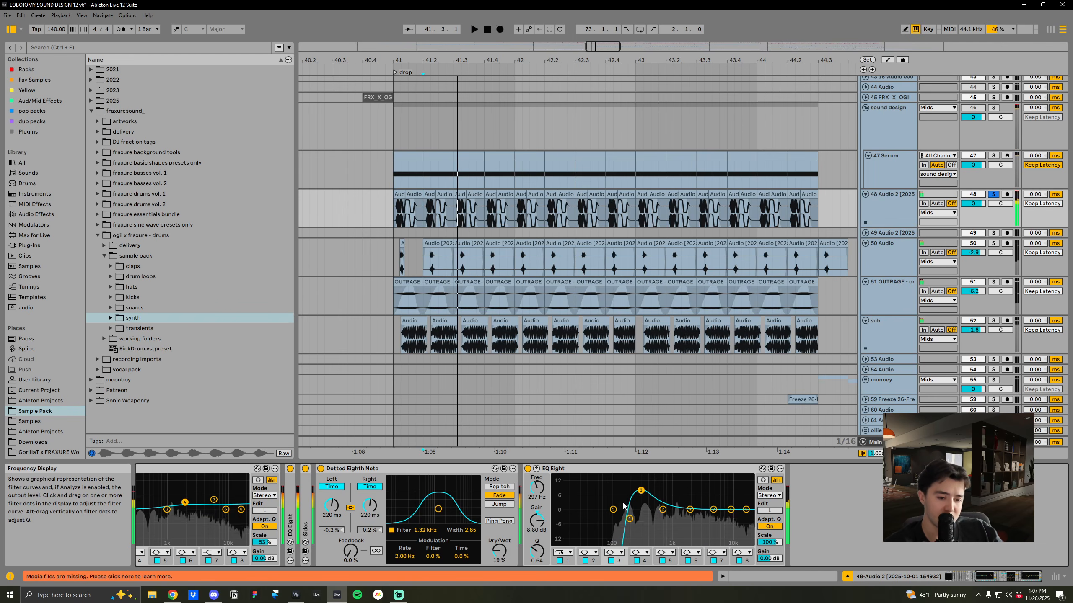
# Audition the 50 Audio track soloed, check its EQ Eight and Utility, and clear the solo
pyautogui.click(422, 262)
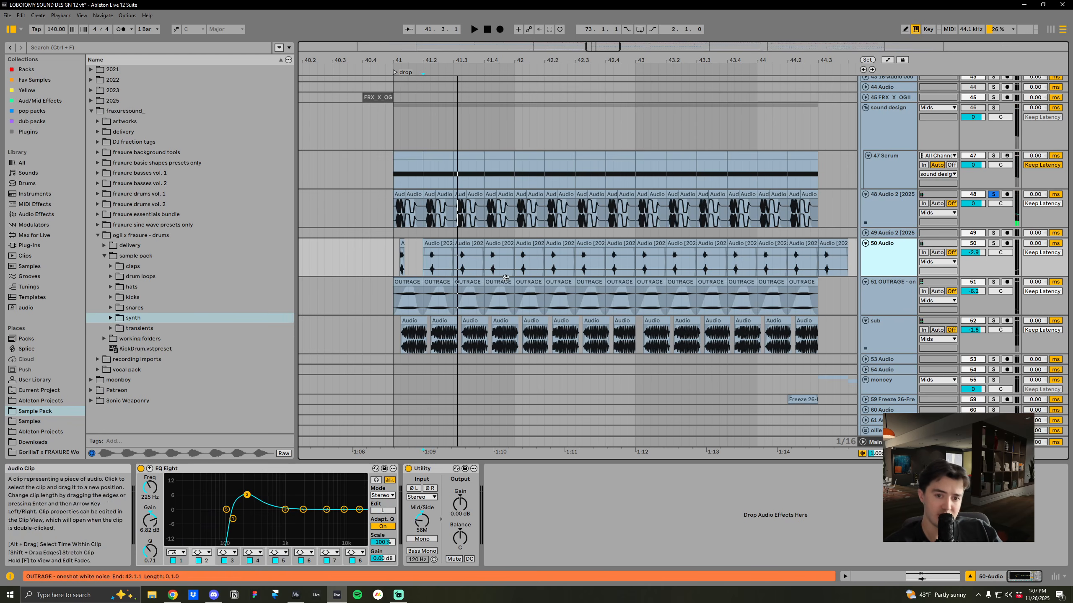
pyautogui.click(993, 243)
pyautogui.press('space')
pyautogui.click(885, 266)
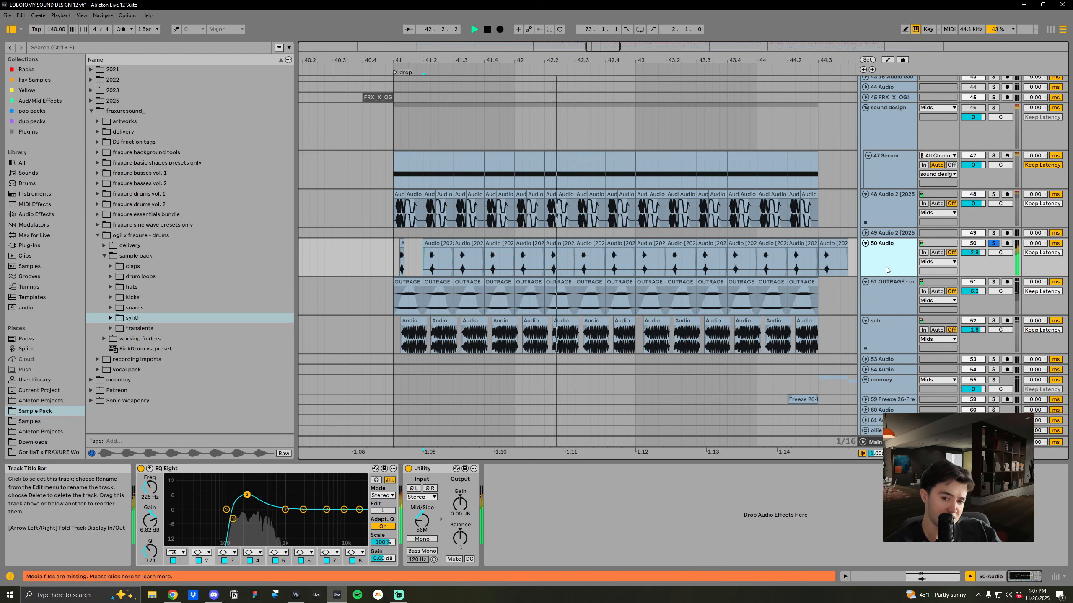
pyautogui.click(995, 243)
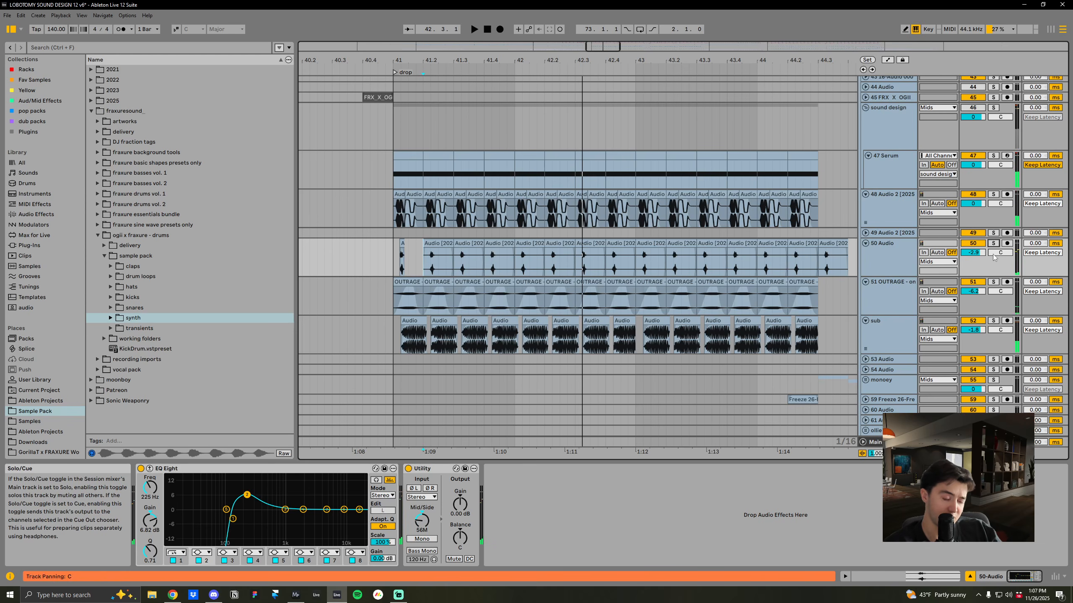
# Unfold the 49 Audio 2 track and play the full drop from 41.3.1
pyautogui.click(865, 232)
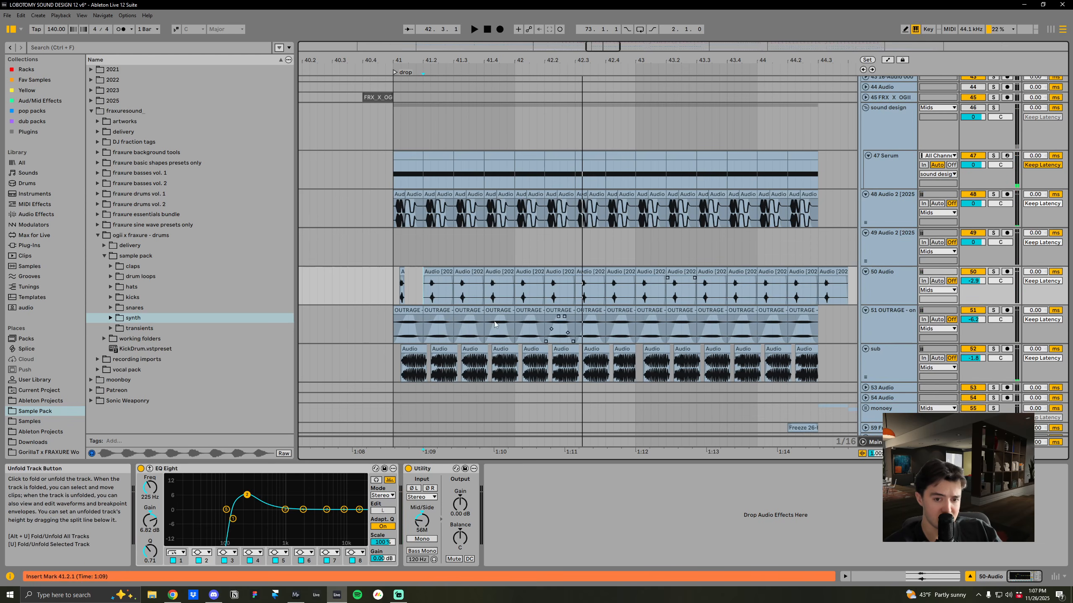
pyautogui.click(421, 254)
pyautogui.click(453, 249)
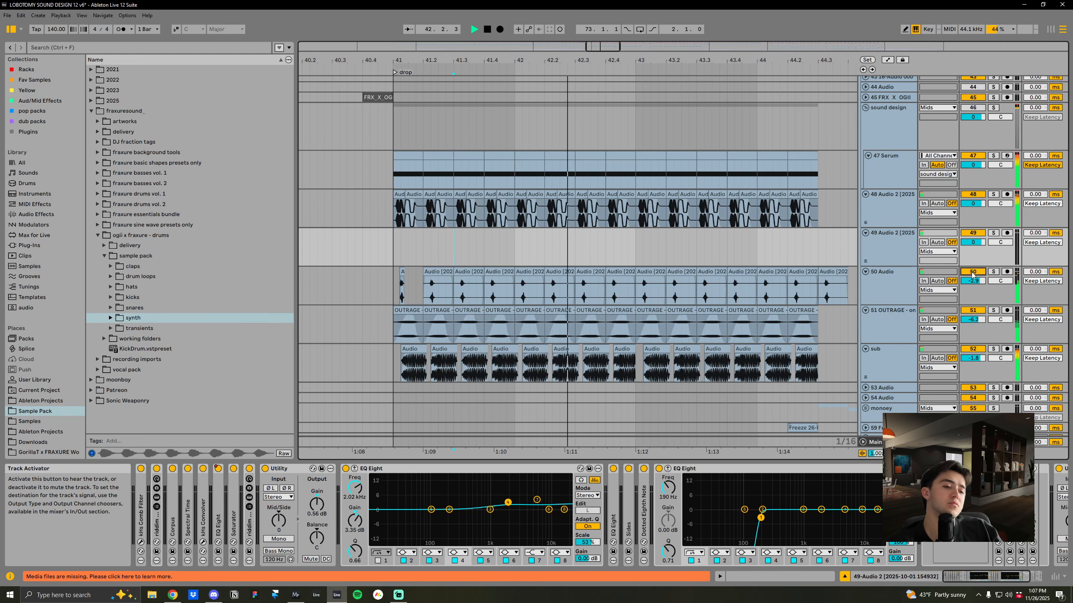
# Select the 49 Audio 2 track and play the full drop from its first clip at 49.1.1
pyautogui.click(908, 288)
pyautogui.click(876, 242)
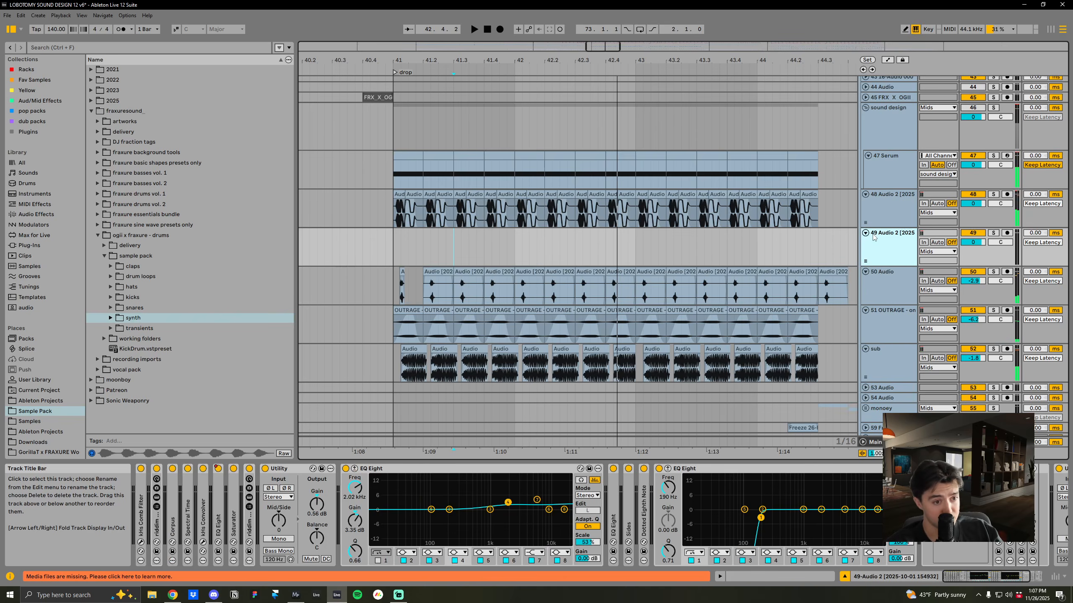
pyautogui.moveTo(647, 57); pyautogui.dragTo(535, 38)
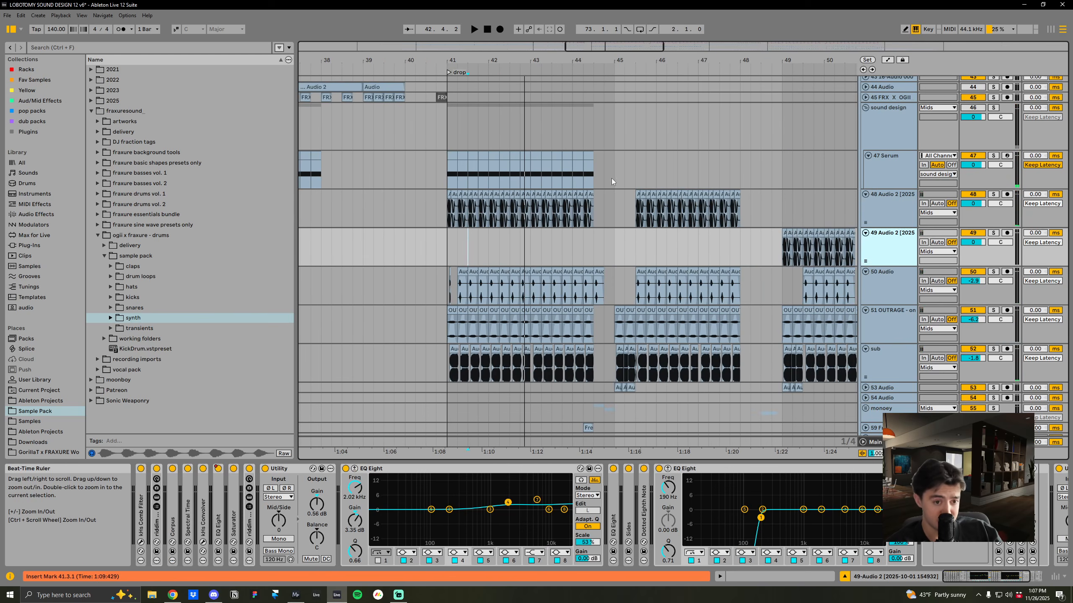
pyautogui.click(614, 250)
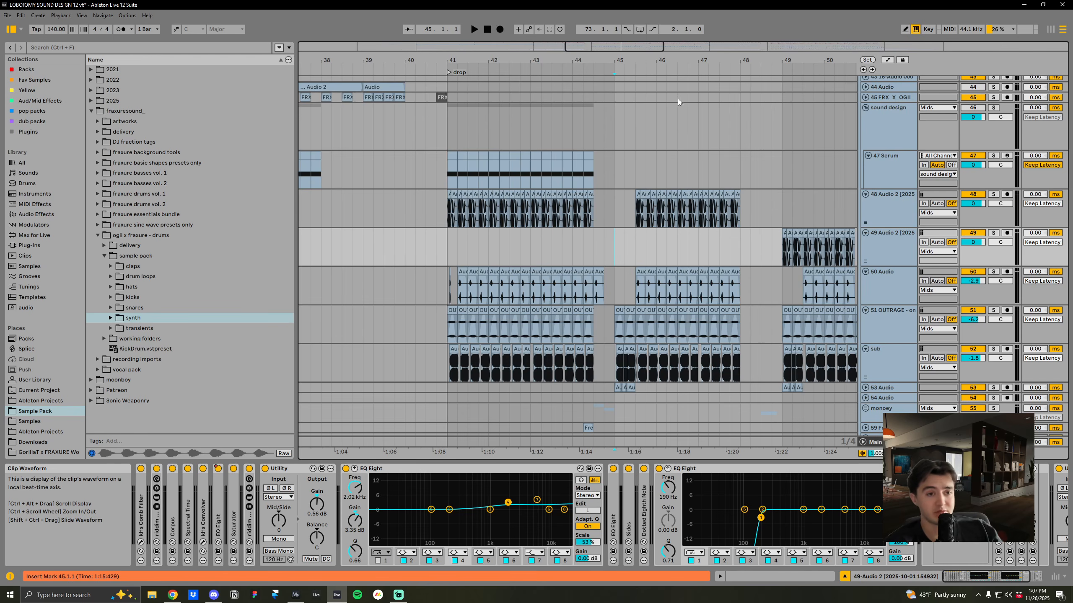
pyautogui.moveTo(696, 59); pyautogui.dragTo(622, 57)
pyautogui.press('space')
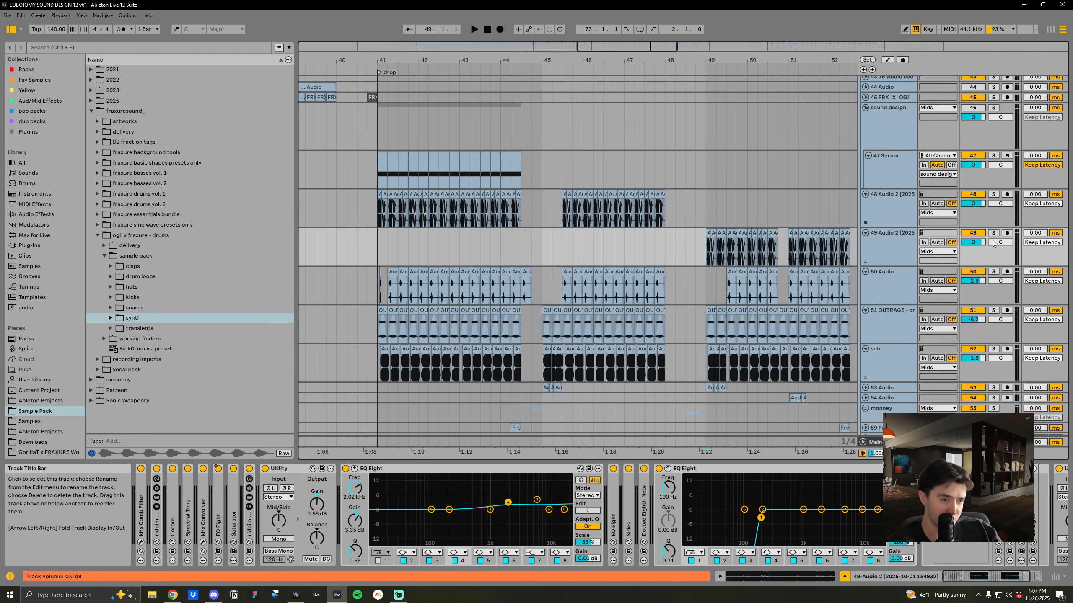
# Collapse the two expanded EQ Eight devices on 49 Audio 2 and replay the section from 49.1.1
pyautogui.click(889, 259)
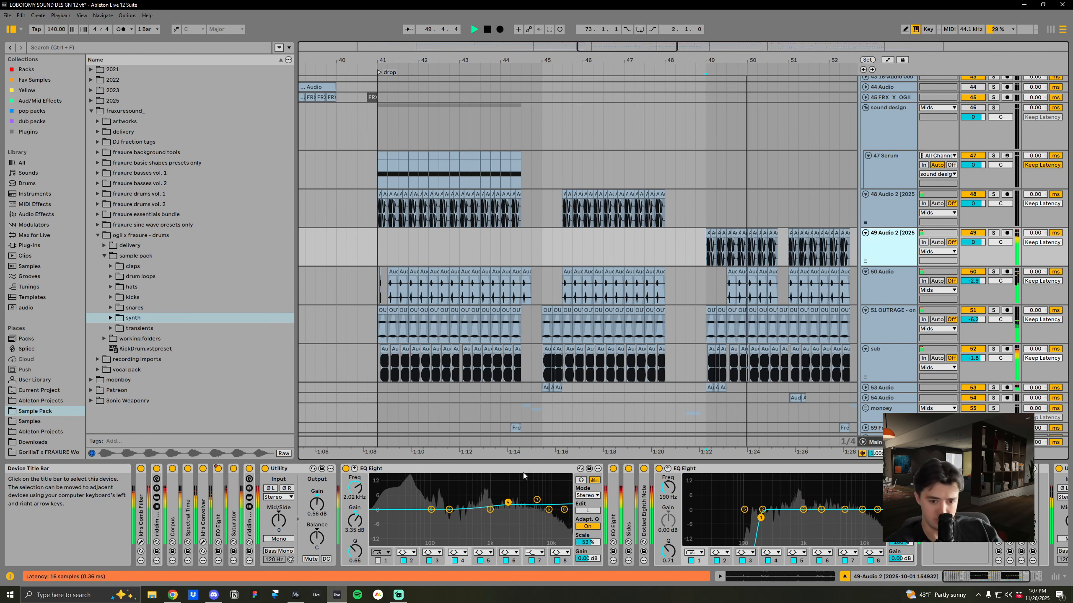
pyautogui.press('space')
pyautogui.doubleClick(459, 469)
pyautogui.doubleClick(455, 468)
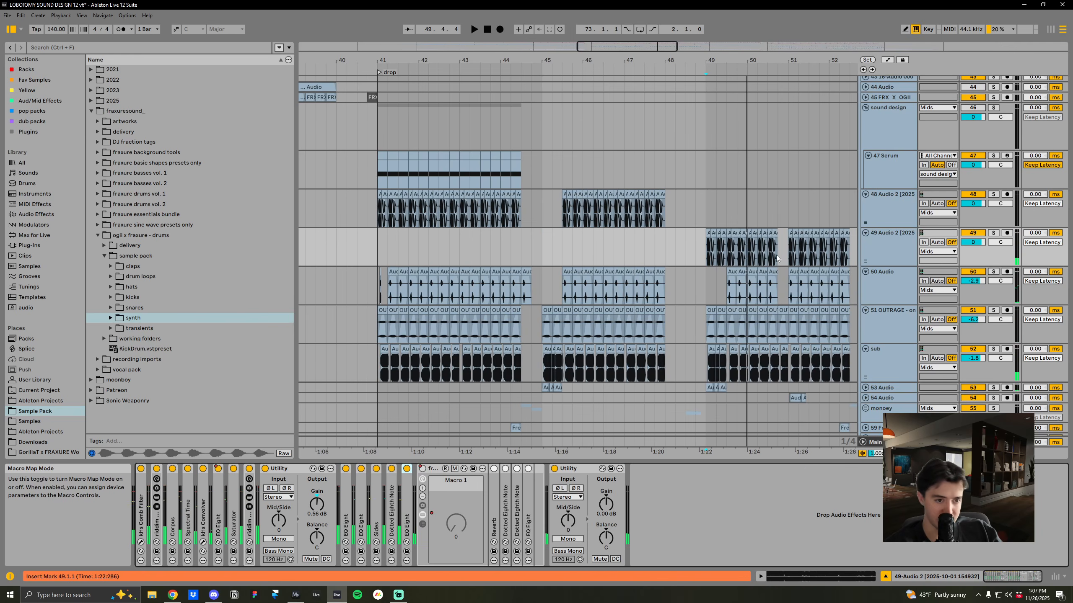
pyautogui.press('space')
pyautogui.scroll(5, 776, 259)
pyautogui.scroll(-5, 777, 338)
pyautogui.press('space')
# Unfold the 53 Audio track, solo it and play its clips from 49.1.1
pyautogui.click(798, 364)
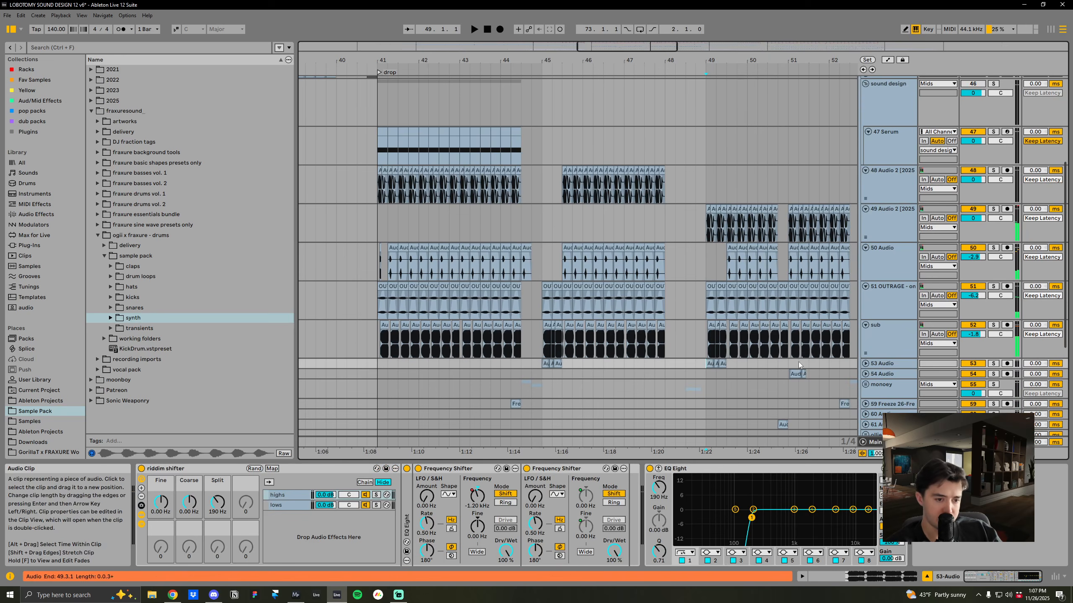
pyautogui.click(866, 364)
pyautogui.click(964, 367)
pyautogui.click(994, 364)
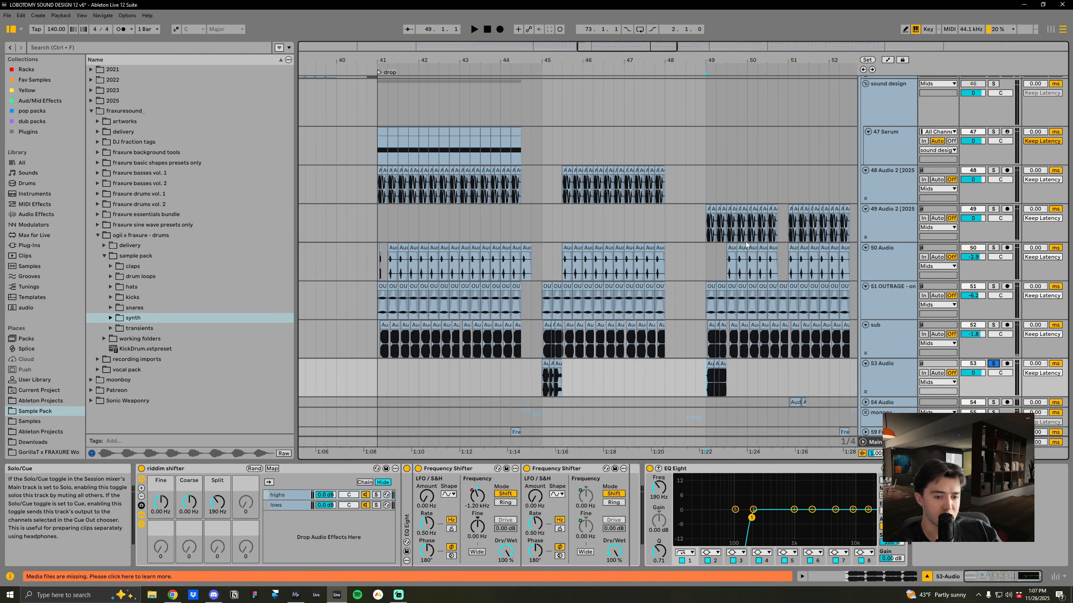
pyautogui.keyDown('ctrl'); pyautogui.scroll(2, 693, 386); pyautogui.keyUp('ctrl')
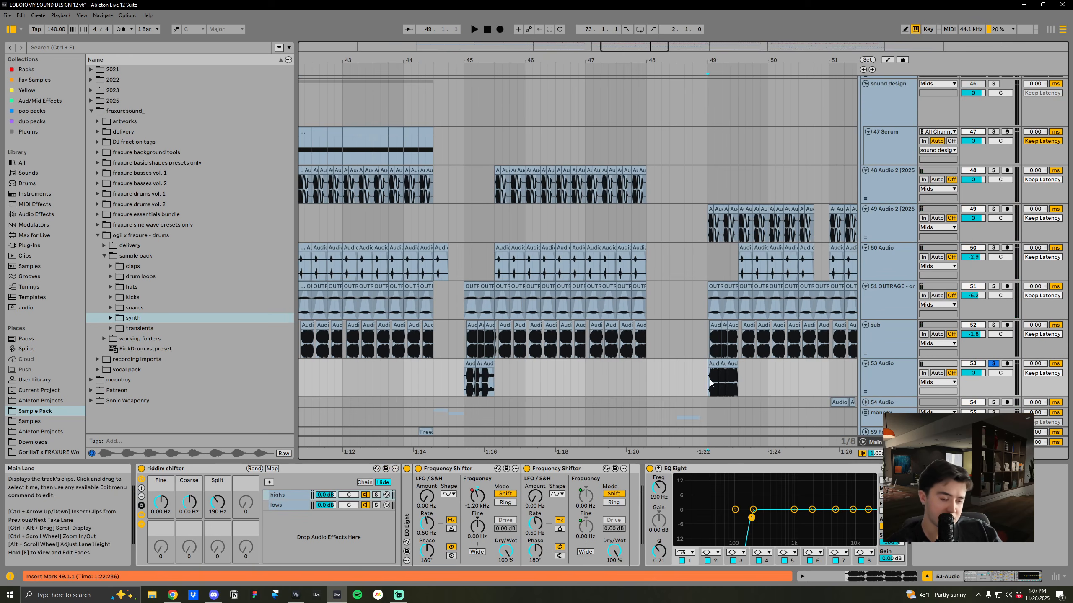
pyautogui.press('space')
# Move the insert marker to 53 Audio's clips at 45.1.1, clear the solo and play the full mix from there
pyautogui.click(464, 388)
pyautogui.press('space')
pyautogui.click(993, 364)
pyautogui.press('space')
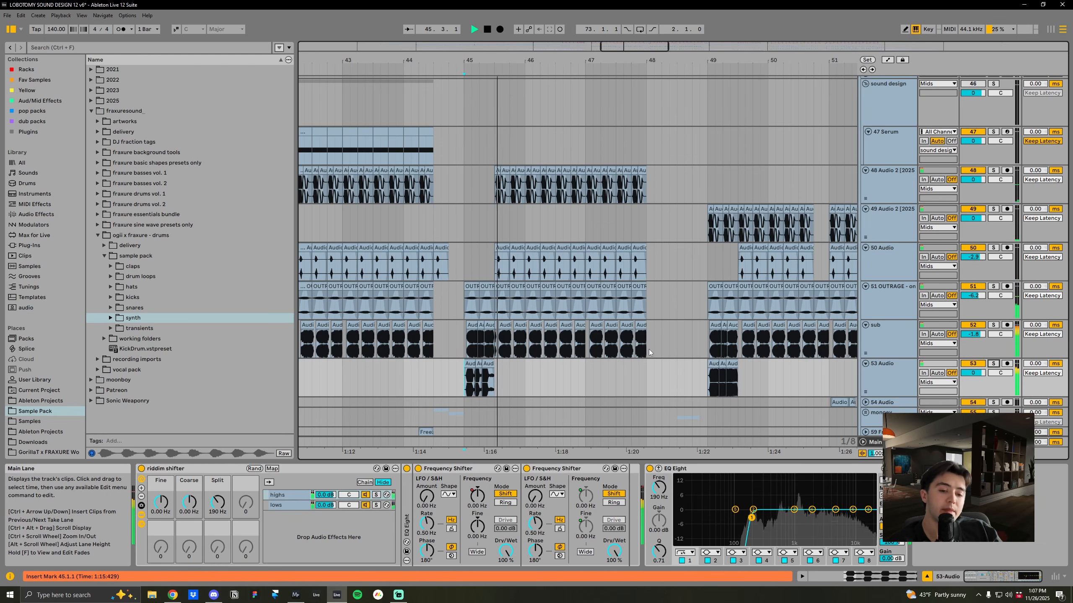
pyautogui.press('space')
pyautogui.moveTo(529, 61); pyautogui.dragTo(557, 42)
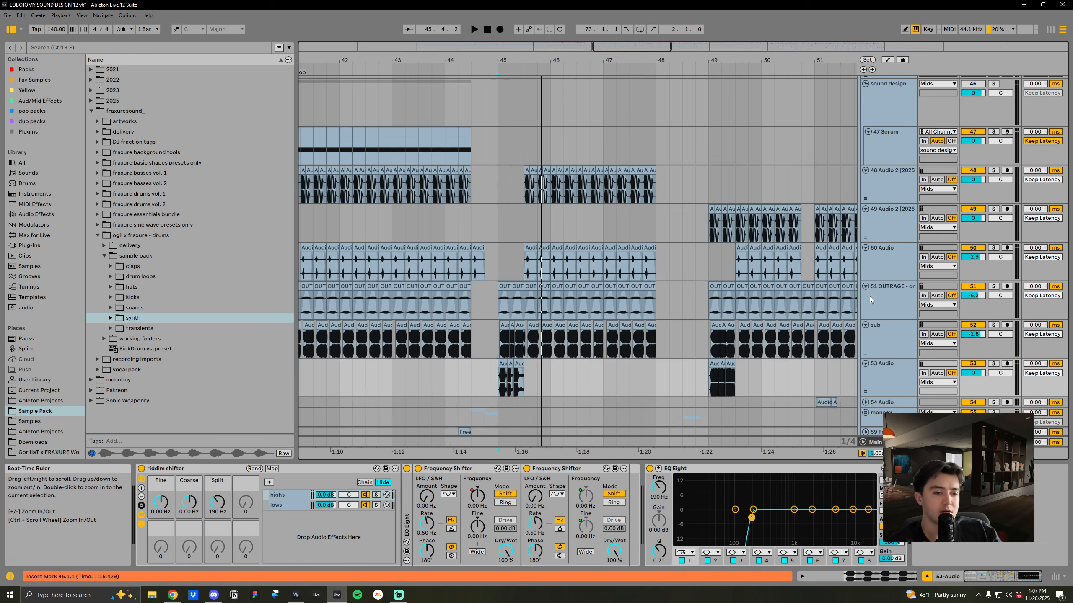
# Fold the tracks from 47 Serum to 53 Audio and collapse the sound design group
pyautogui.scroll(-2, 908, 335)
pyautogui.scroll(2, 888, 314)
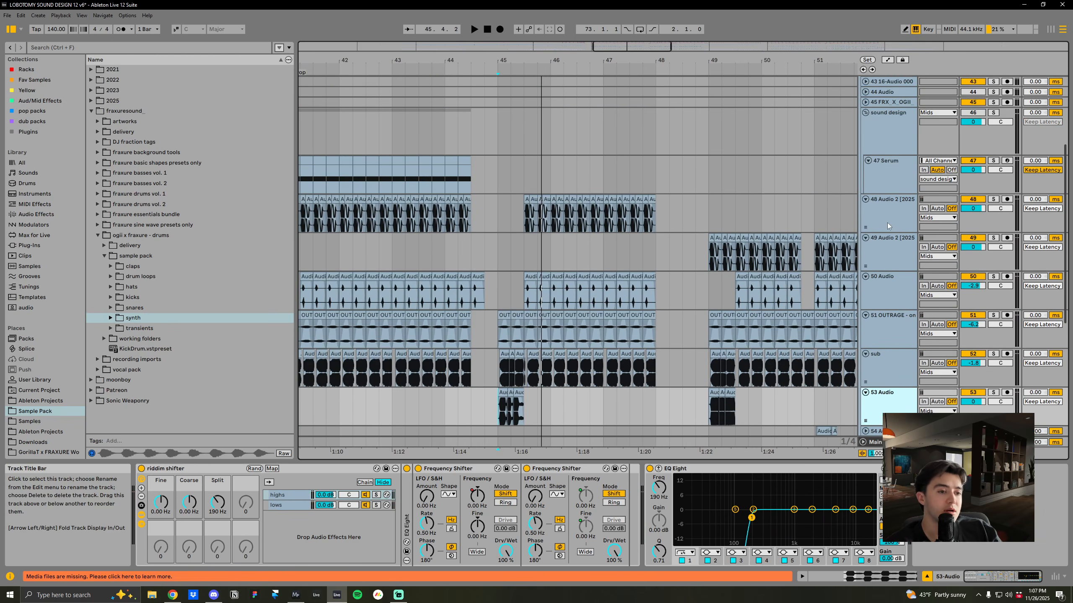
pyautogui.keyDown('shift'); pyautogui.click(885, 217); pyautogui.keyUp('shift')
pyautogui.press('u')
pyautogui.scroll(1, 887, 218)
pyautogui.click(889, 191)
pyautogui.click(868, 174)
pyautogui.scroll(1, 888, 187)
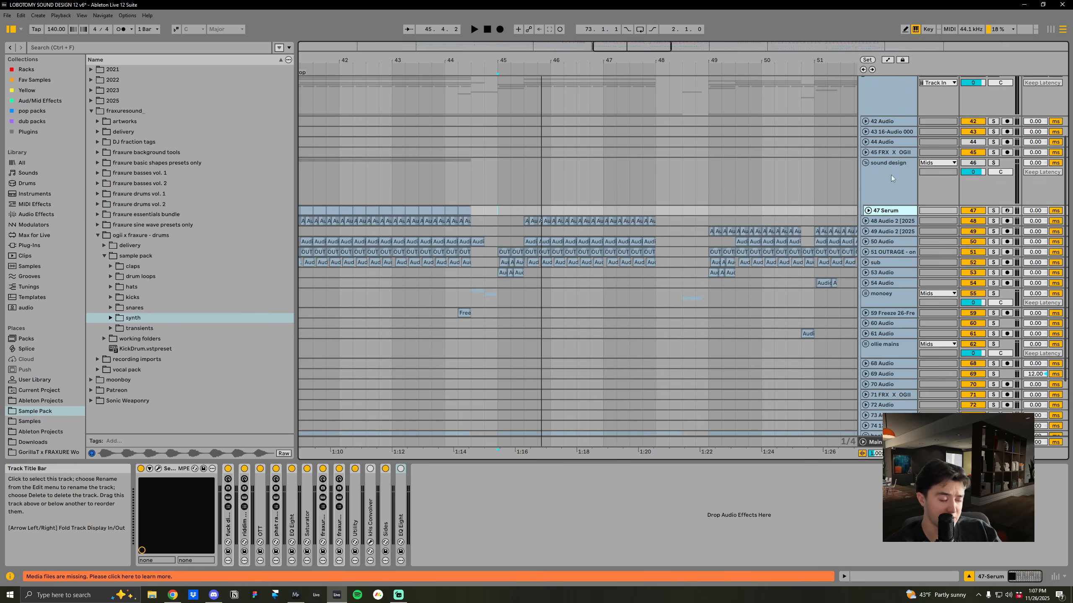
pyautogui.click(889, 186)
pyautogui.click(865, 163)
# Expand the monoey group, solo it and play it from 44.3.1
pyautogui.moveTo(557, 64); pyautogui.dragTo(645, 56)
pyautogui.click(867, 256)
pyautogui.click(865, 255)
pyautogui.scroll(-1, 520, 308)
pyautogui.click(589, 241)
pyautogui.click(896, 232)
pyautogui.click(993, 220)
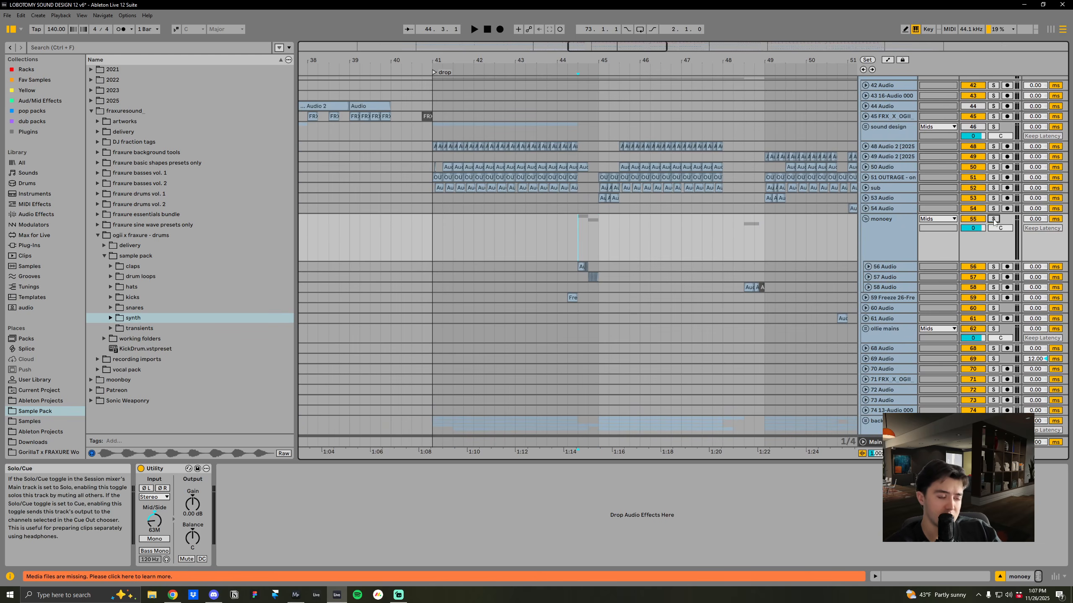
pyautogui.press('space')
pyautogui.press('space')
# Unfold the 56 Audio and 57 Audio tracks inside the monoey group to show their waveforms
pyautogui.click(882, 252)
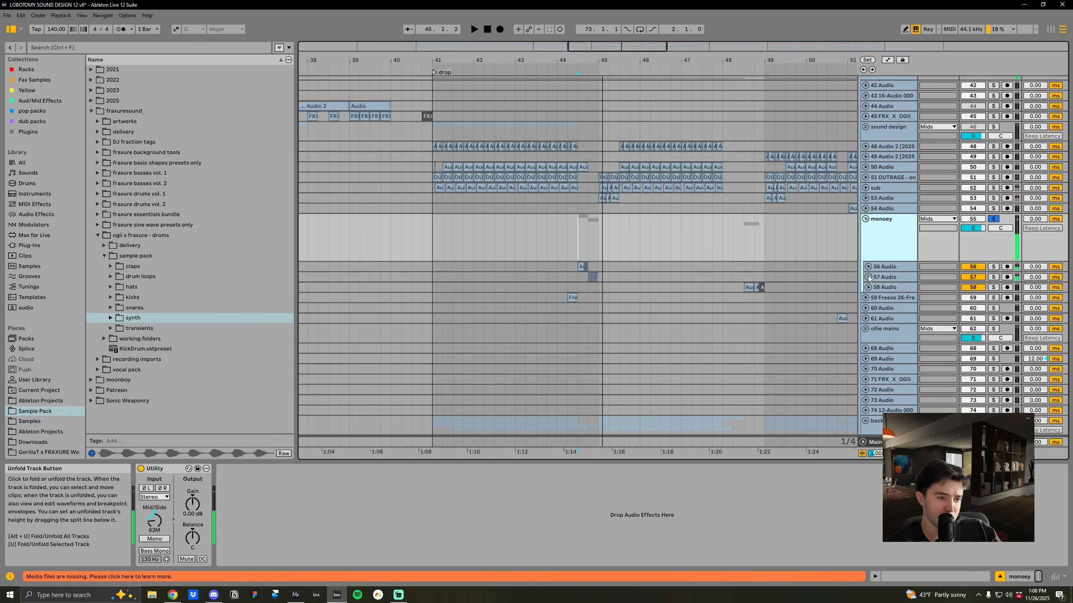
pyautogui.click(867, 277)
pyautogui.click(868, 267)
pyautogui.moveTo(580, 60); pyautogui.dragTo(581, 76)
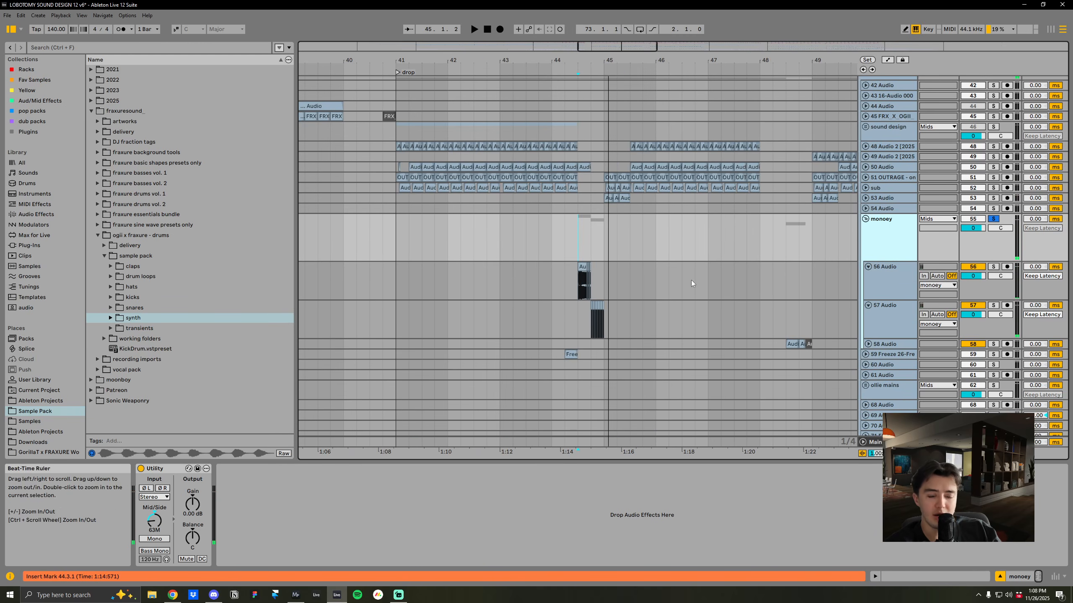
# Unfold the 59 Freeze track and place the insert marker at its clip at 44.2.1
pyautogui.scroll(-2, 692, 283)
pyautogui.click(865, 296)
pyautogui.click(887, 305)
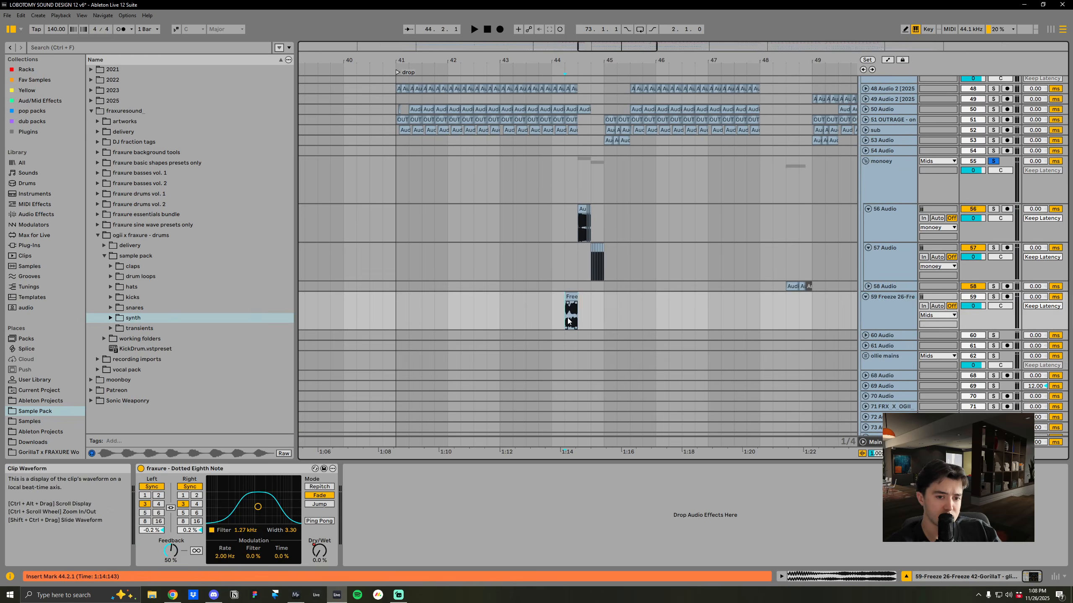
pyautogui.click(566, 321)
# Expand the background group, solo it and play it from 41.1.1
pyautogui.scroll(-3, 621, 337)
pyautogui.click(887, 358)
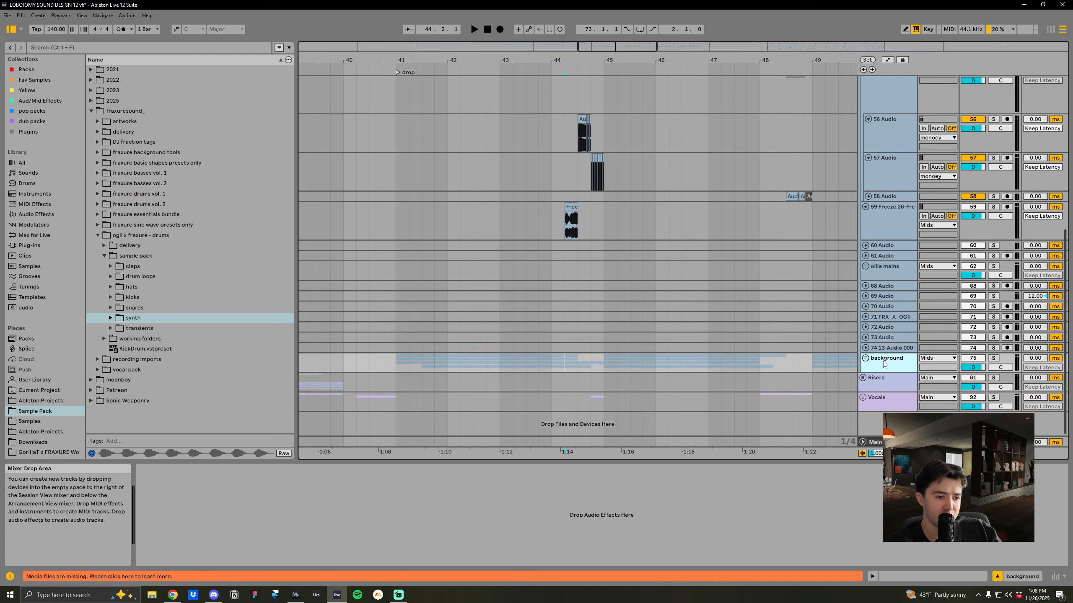
pyautogui.click(865, 358)
pyautogui.click(994, 358)
pyautogui.scroll(-2, 394, 324)
pyautogui.click(398, 329)
pyautogui.press('space')
# Unfold the 76 Audio, 77 Audio, 78 Serum and 79 RG synth tracks and show the 78 Serum device chain
pyautogui.click(885, 365)
pyautogui.click(868, 356)
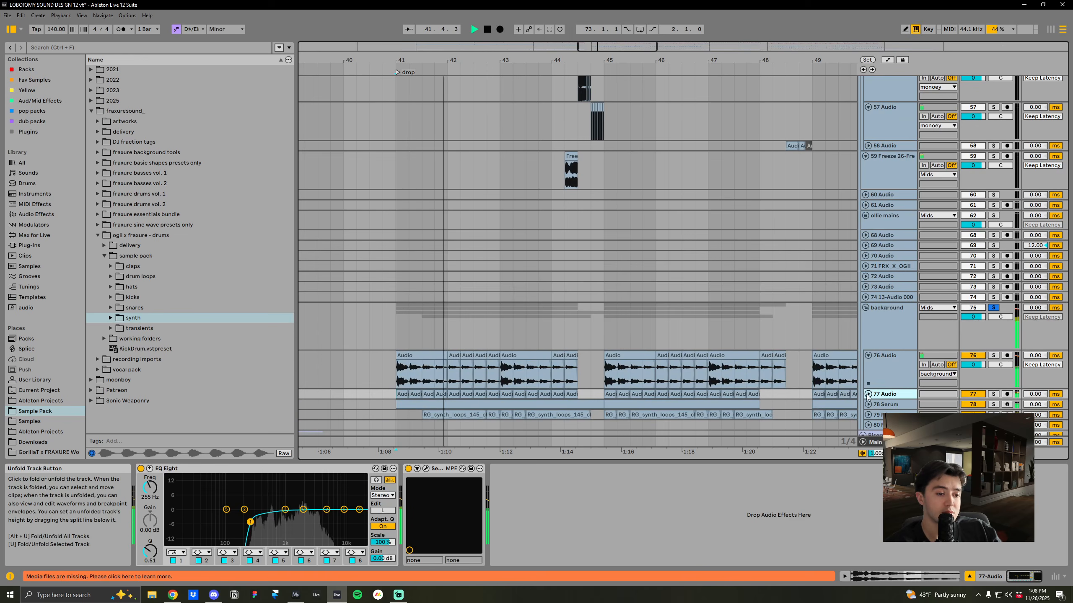
pyautogui.click(868, 394)
pyautogui.scroll(-3, 727, 356)
pyautogui.click(868, 358)
pyautogui.click(867, 347)
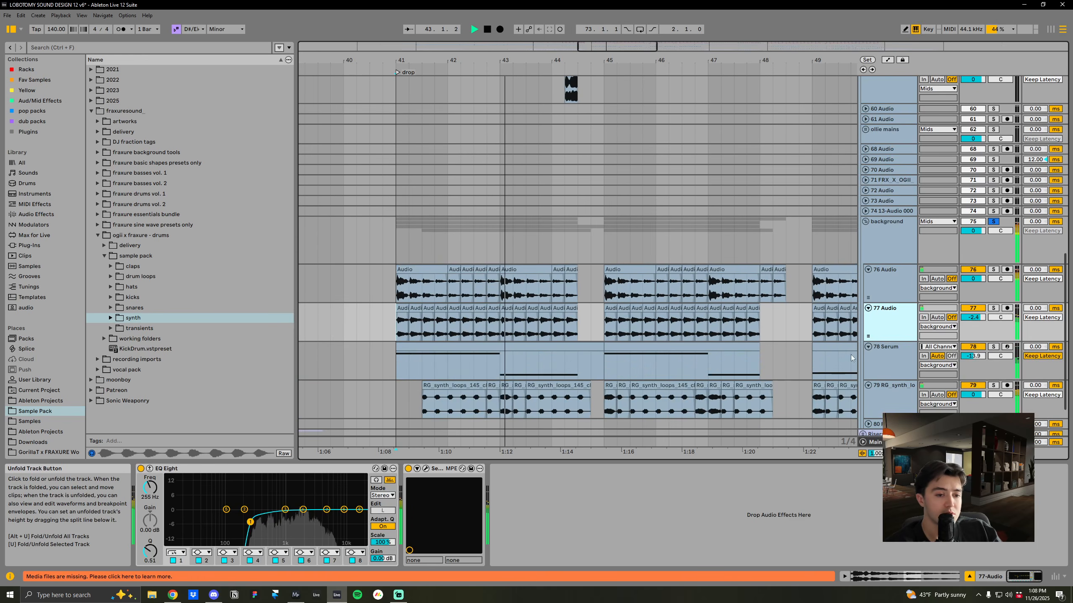
pyautogui.click(397, 367)
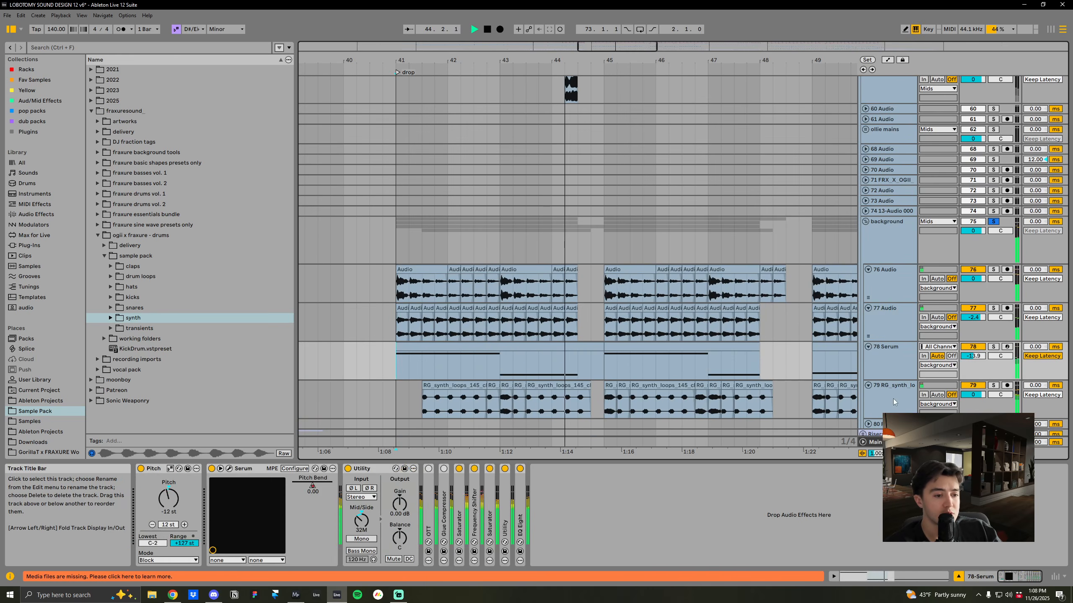
# Solo the 79 RG synth loop track and play it from 41.3.1
pyautogui.click(993, 385)
pyautogui.press('space')
pyautogui.click(423, 403)
pyautogui.press('space')
pyautogui.press('space')
# Solo the 77 Audio track and play it from 41.1.1
pyautogui.click(993, 309)
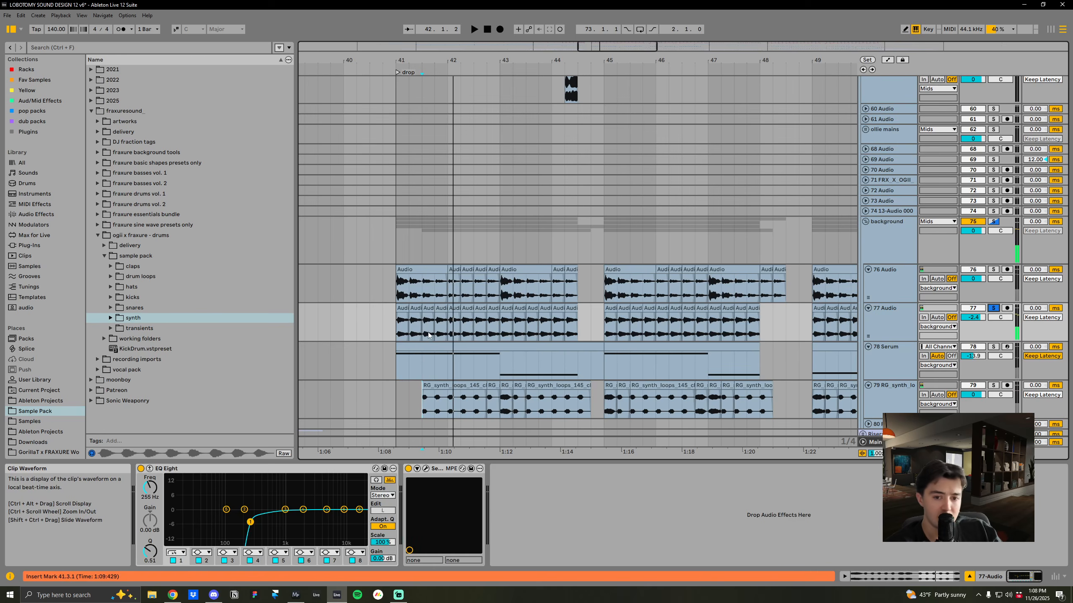
pyautogui.click(399, 323)
pyautogui.press('space')
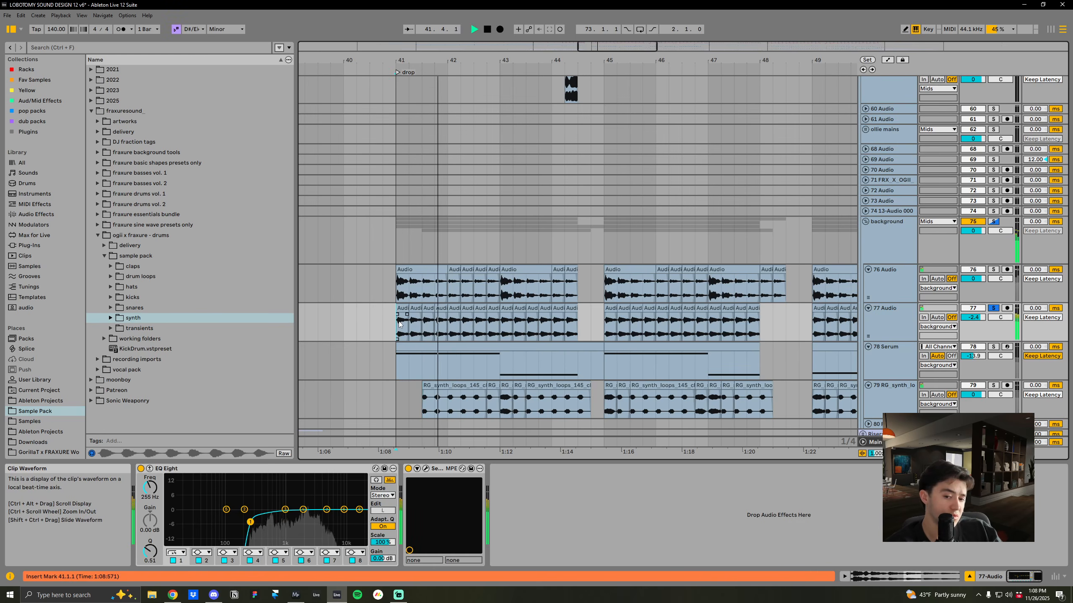
pyautogui.moveTo(517, 60); pyautogui.dragTo(567, 56)
# Expand the Vocals group, unfold 94 Like this #3 and play it soloed from 40.2.1
pyautogui.scroll(-3, 567, 281)
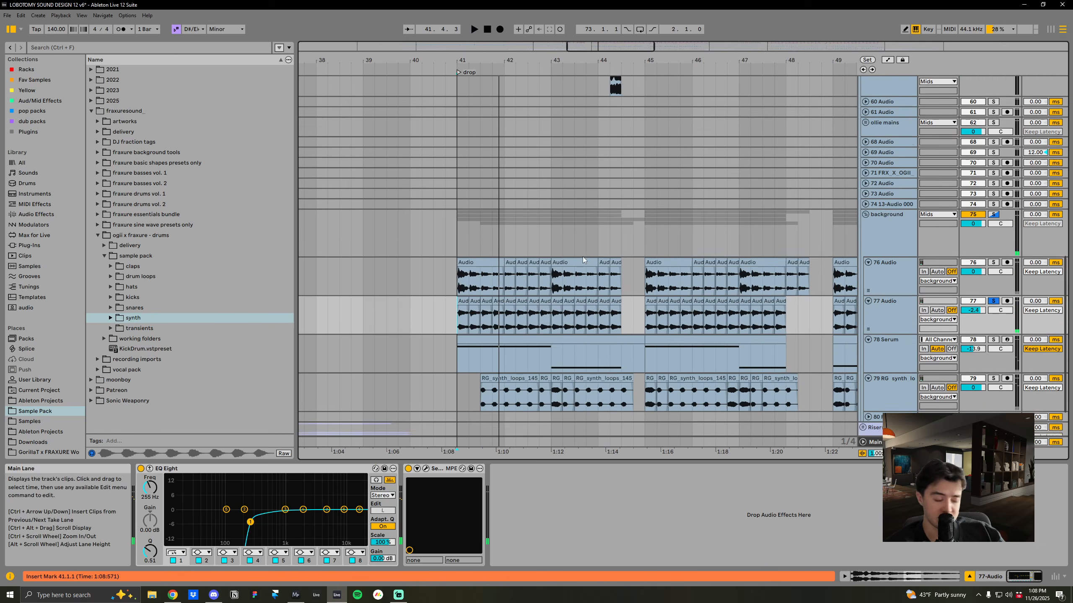
pyautogui.click(422, 400)
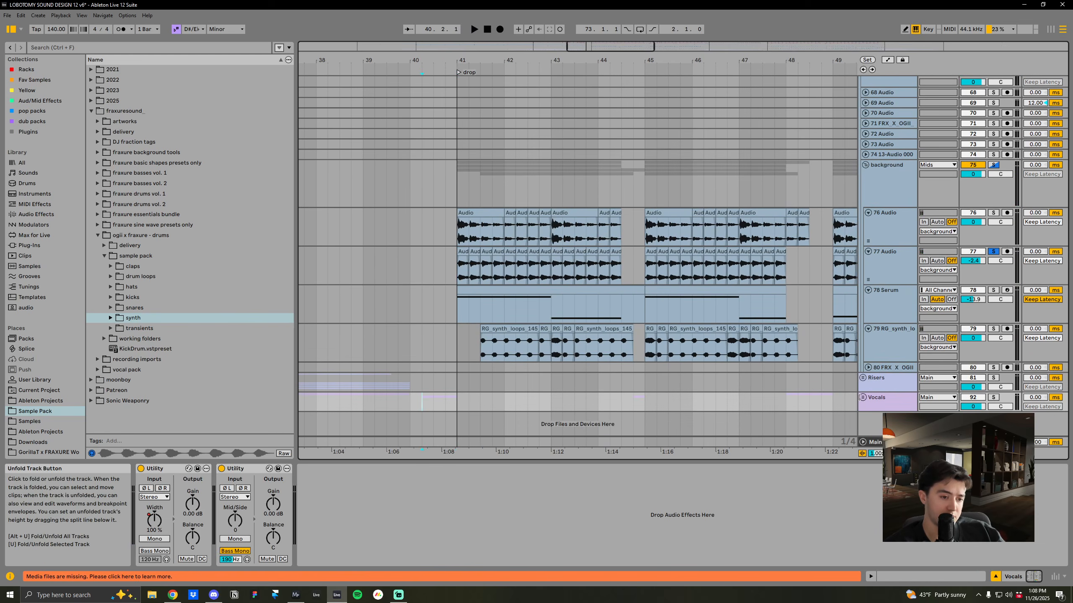
pyautogui.scroll(-4, 718, 379)
pyautogui.click(866, 355)
pyautogui.click(891, 356)
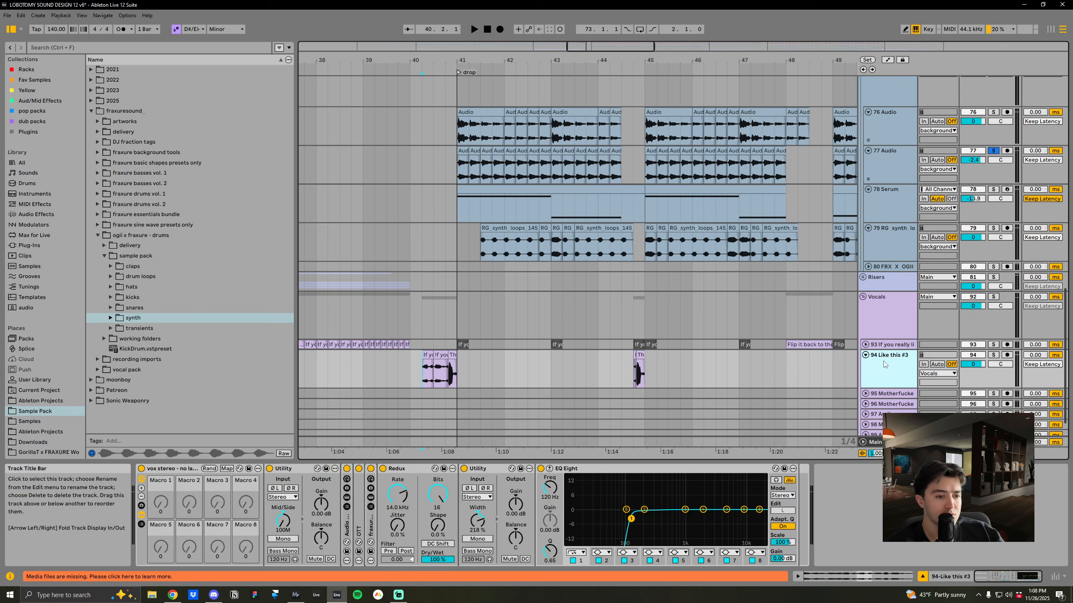
pyautogui.click(993, 356)
pyautogui.press('space')
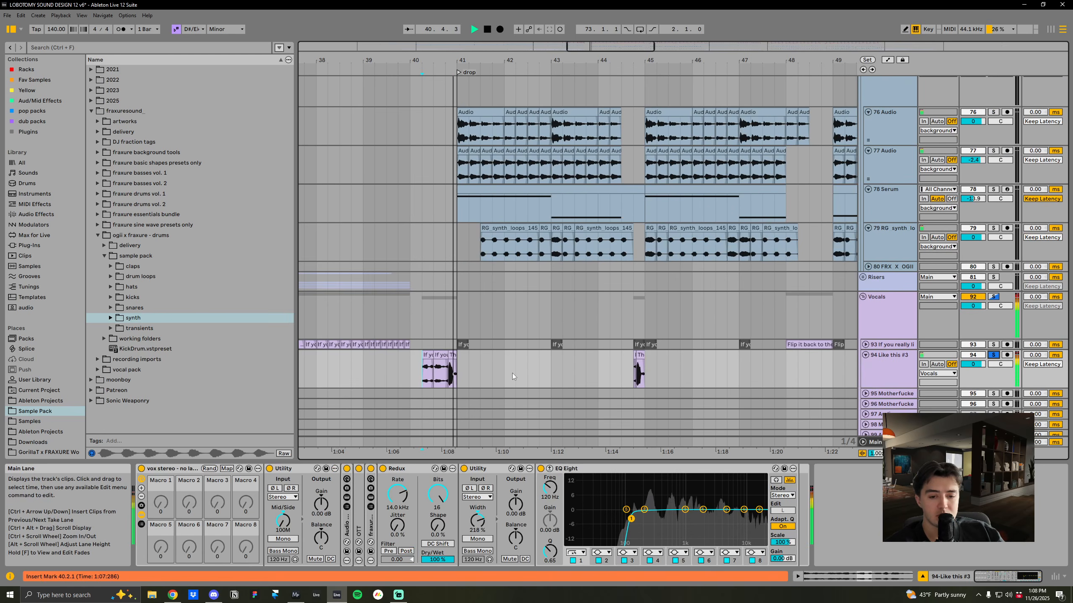
pyautogui.scroll(2, 605, 367)
pyautogui.press('space')
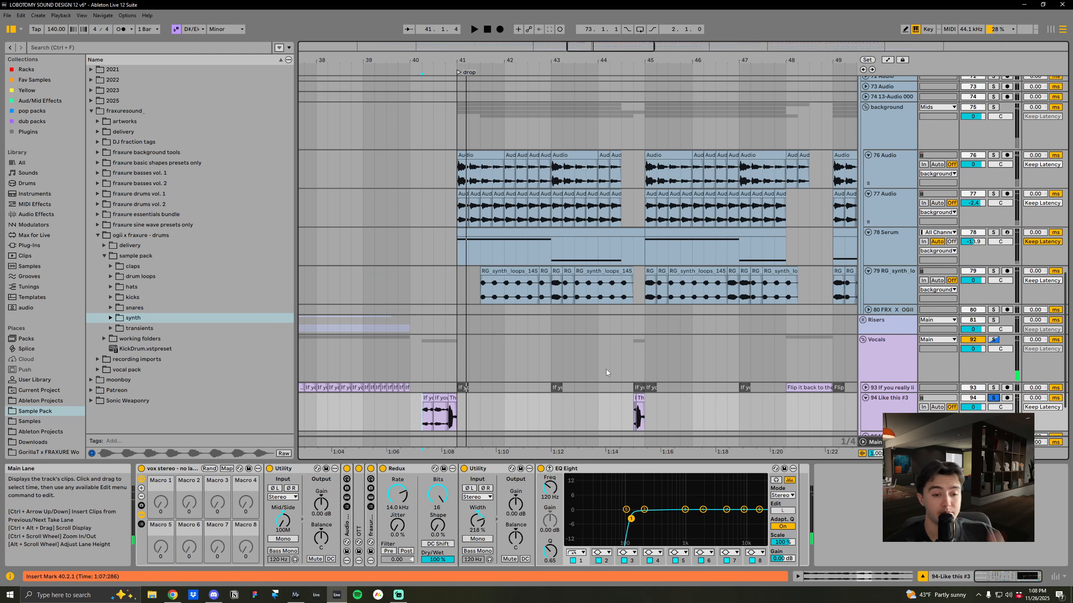
# Unfold the 93 If you really track, select its clip at 41.1.1 and play it soloed
pyautogui.click(865, 387)
pyautogui.click(464, 392)
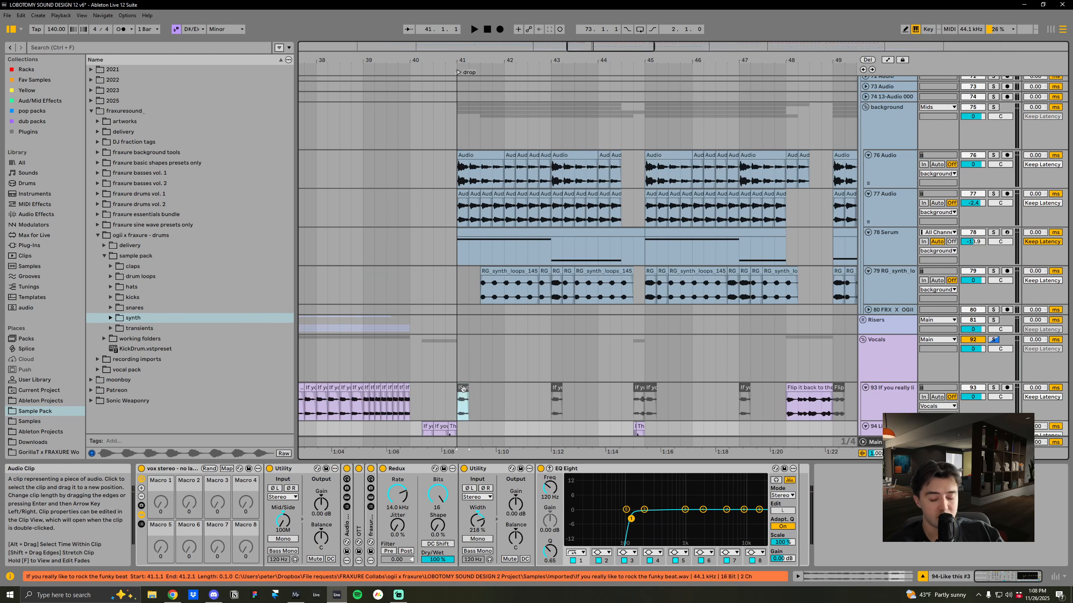
pyautogui.scroll(-2, 464, 392)
pyautogui.click(994, 352)
pyautogui.press('space')
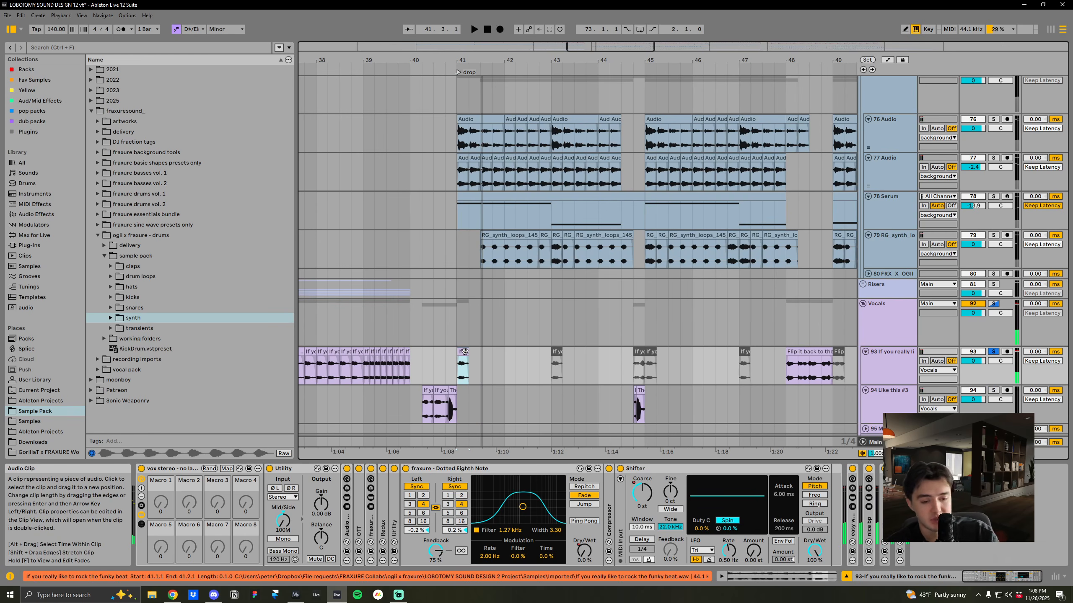
# Solo 94 Like this #3 and play its second group of clips from 44.4.1
pyautogui.scroll(-2, 587, 372)
pyautogui.click(636, 372)
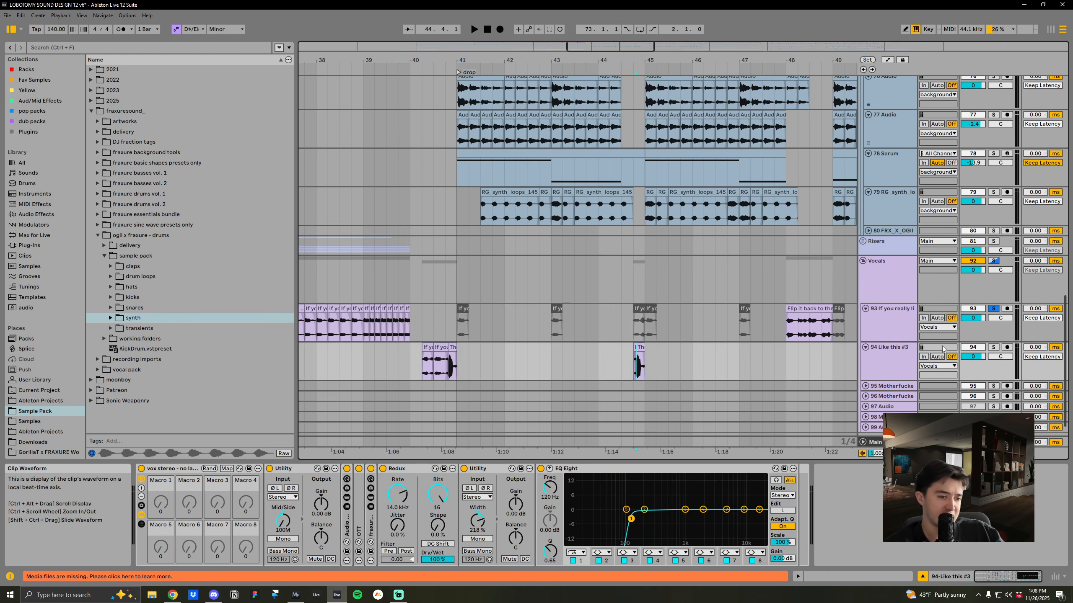
pyautogui.click(994, 349)
pyautogui.press('space')
pyautogui.press('space')
# Go back to the background group, solo 76 Audio and play it from 41.1.1
pyautogui.scroll(2, 658, 333)
pyautogui.scroll(-1, 634, 338)
pyautogui.scroll(2, 454, 387)
pyautogui.scroll(2, 453, 386)
pyautogui.click(891, 203)
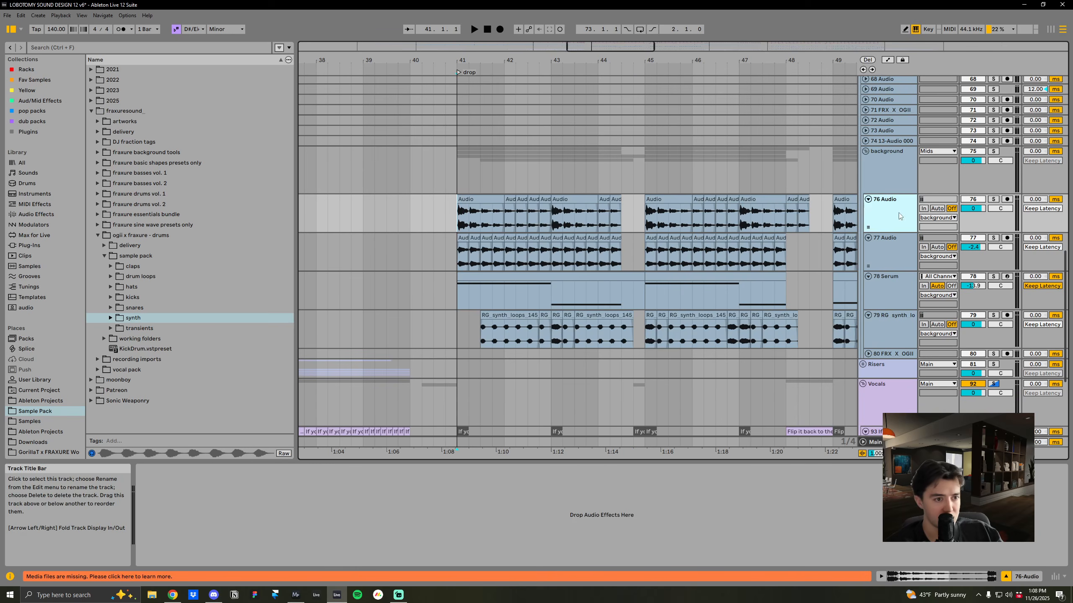
pyautogui.click(993, 199)
pyautogui.press('space')
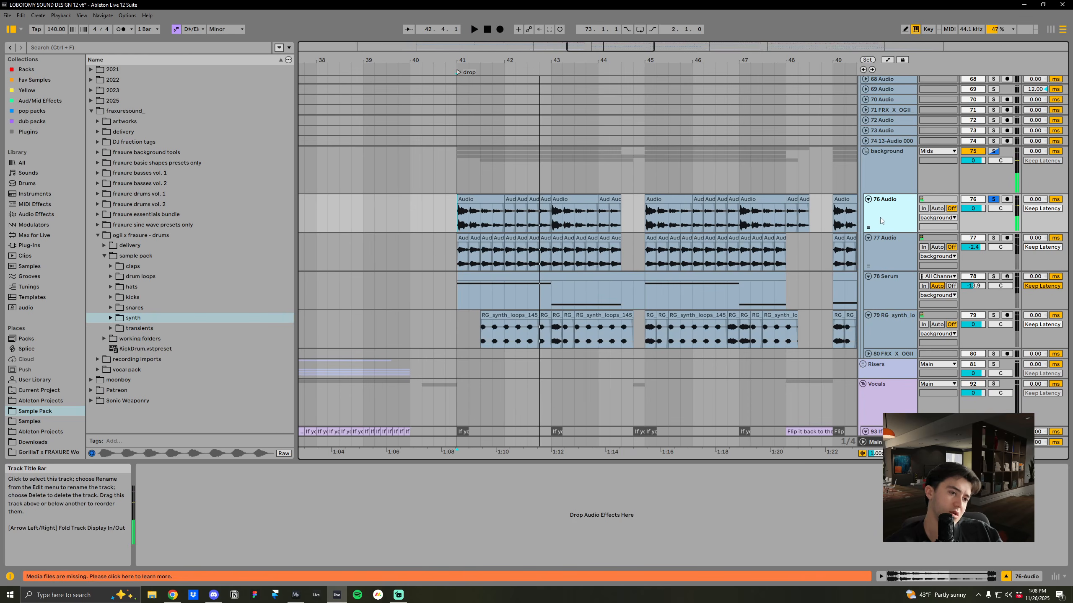
# Switch the solo from 76 Audio to 77 Audio and play it from 41.1.1
pyautogui.click(891, 238)
pyautogui.click(993, 238)
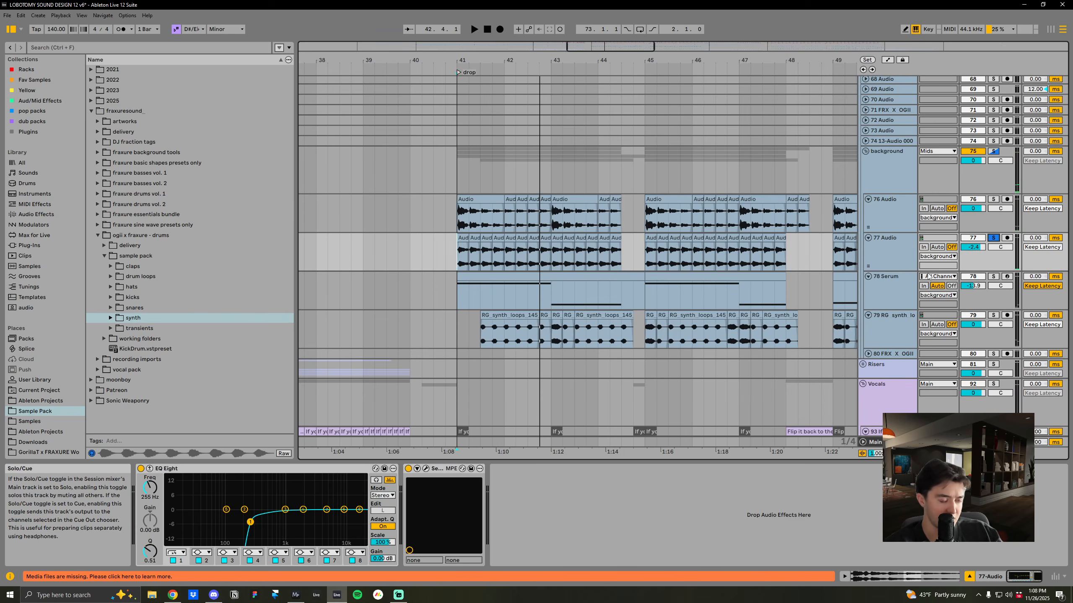
pyautogui.scroll(-1, 595, 260)
pyautogui.press('space')
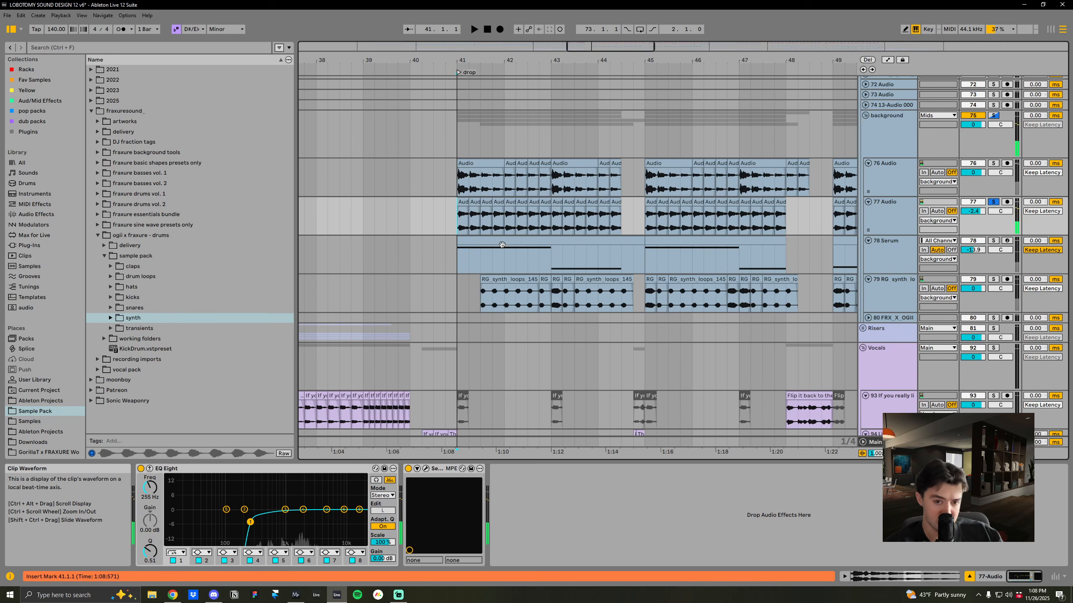
# Add 76 Audio and 78 Serum to the soloed 77 Audio and play the layers together from 41.1.1
pyautogui.keyDown('ctrl'); pyautogui.click(993, 163); pyautogui.keyUp('ctrl')
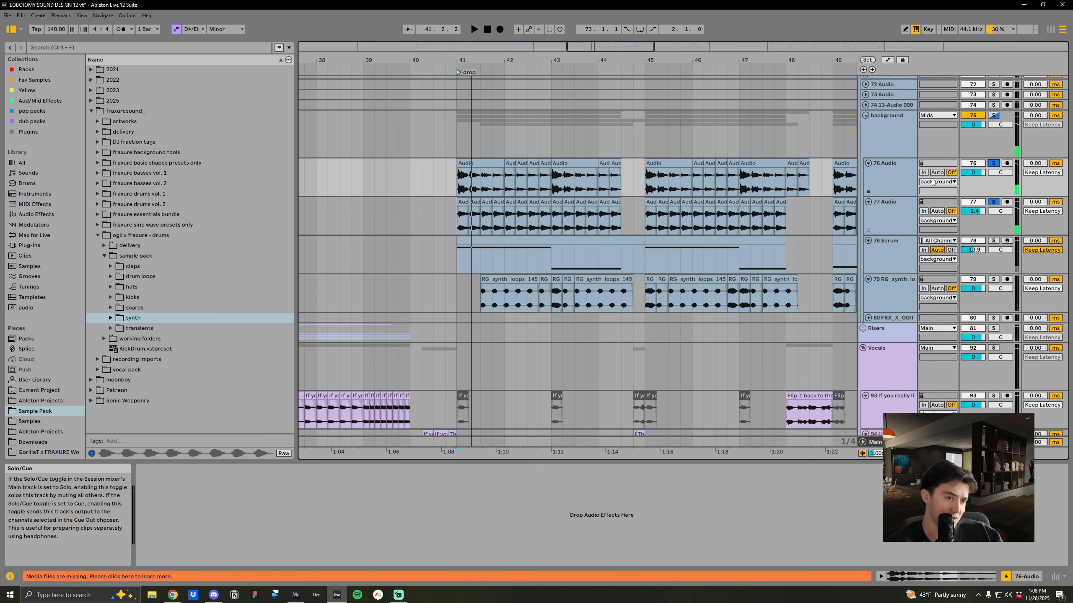
pyautogui.keyDown('ctrl'); pyautogui.click(993, 240); pyautogui.keyUp('ctrl')
pyautogui.press('space')
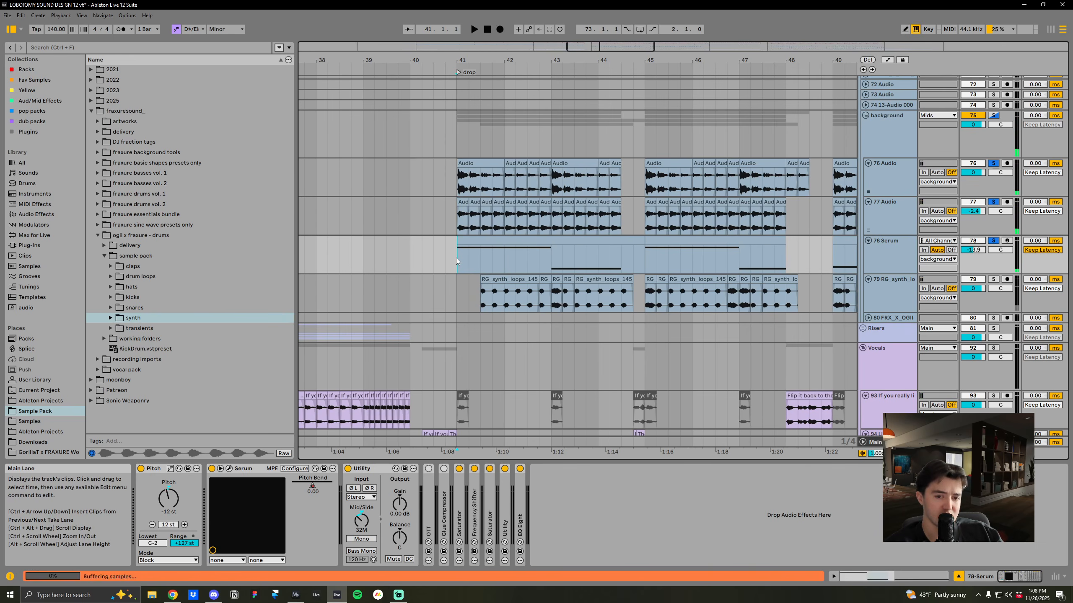
# Solo only 78 Serum, play it from 41.1.1, 43.1.1 and 45.1.1, and examine its Serum plug-in window
pyautogui.click(993, 240)
pyautogui.press('space')
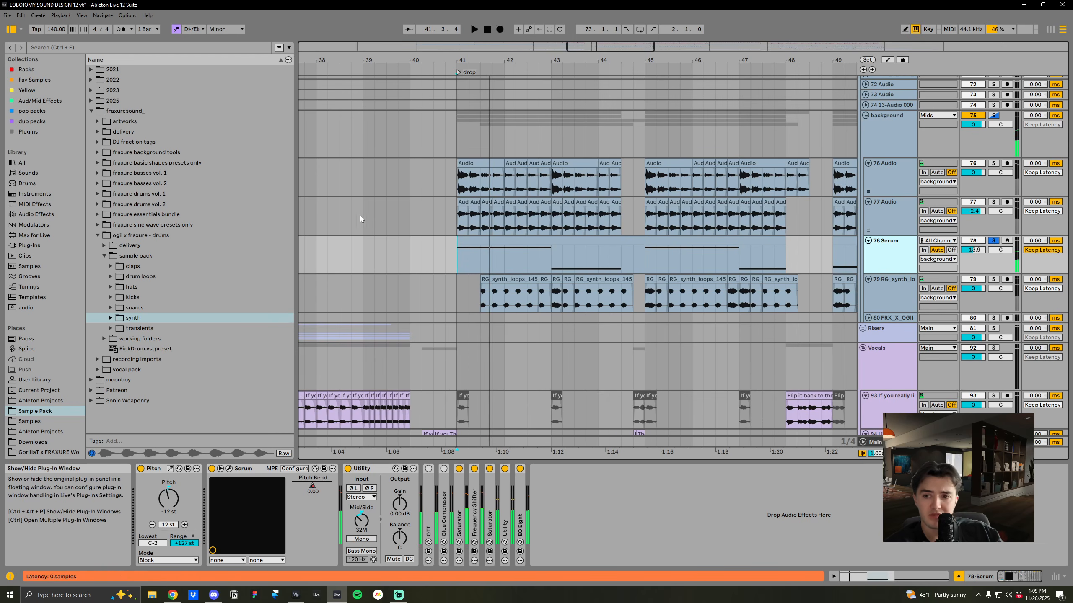
pyautogui.hotkey('ctrl', 'alt', 'p')
pyautogui.press('space')
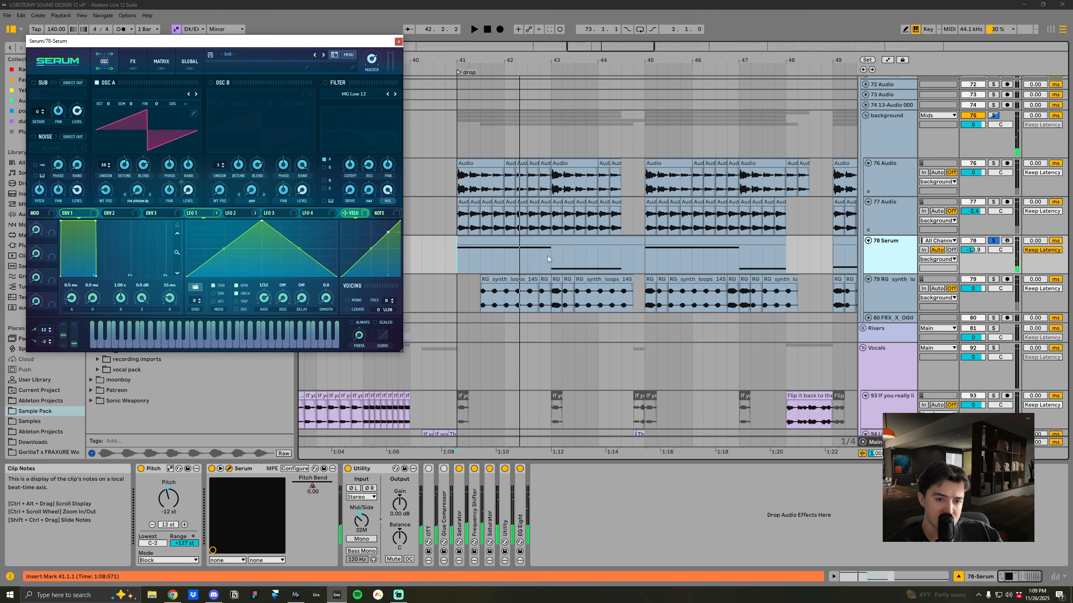
pyautogui.hotkey('ctrl', 'alt', 'p')
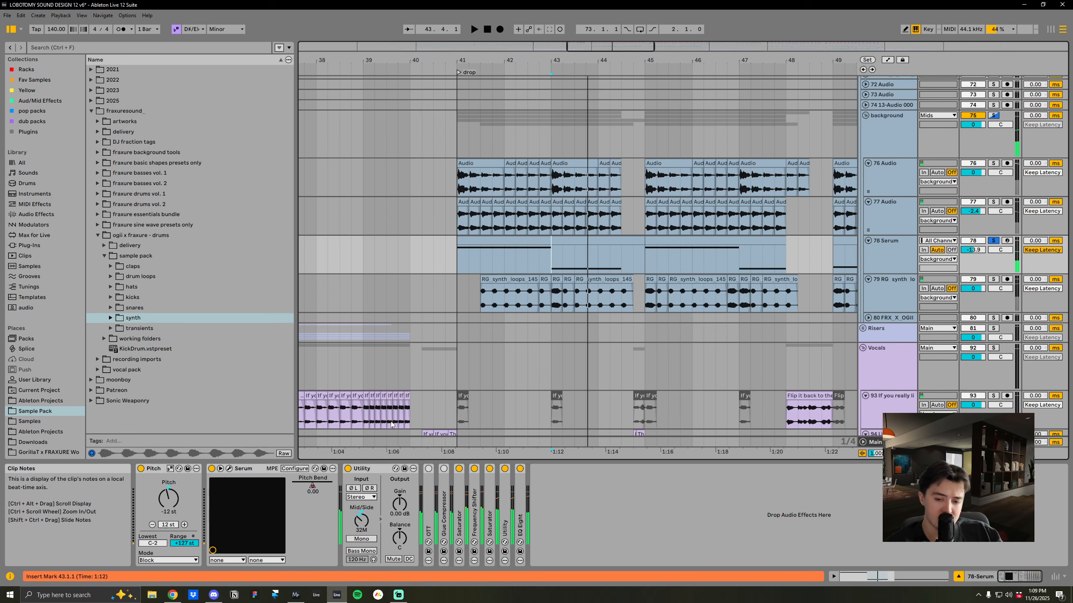
pyautogui.press('space')
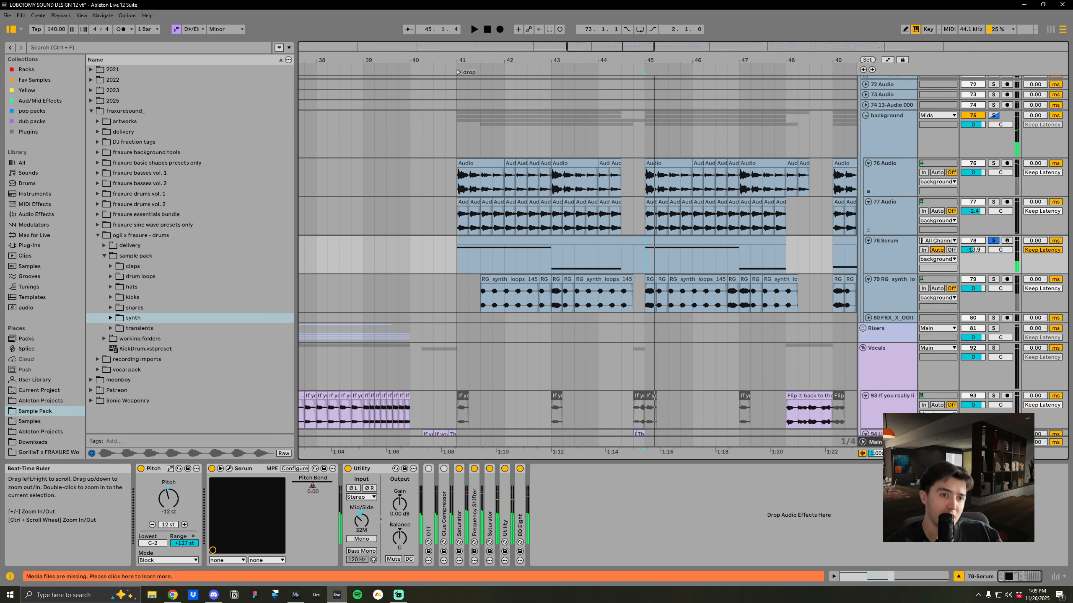
# Take the solo off 78 Serum and solo the background group for playback from 45.1.1
pyautogui.moveTo(598, 60); pyautogui.dragTo(598, 45)
pyautogui.click(993, 241)
pyautogui.click(995, 116)
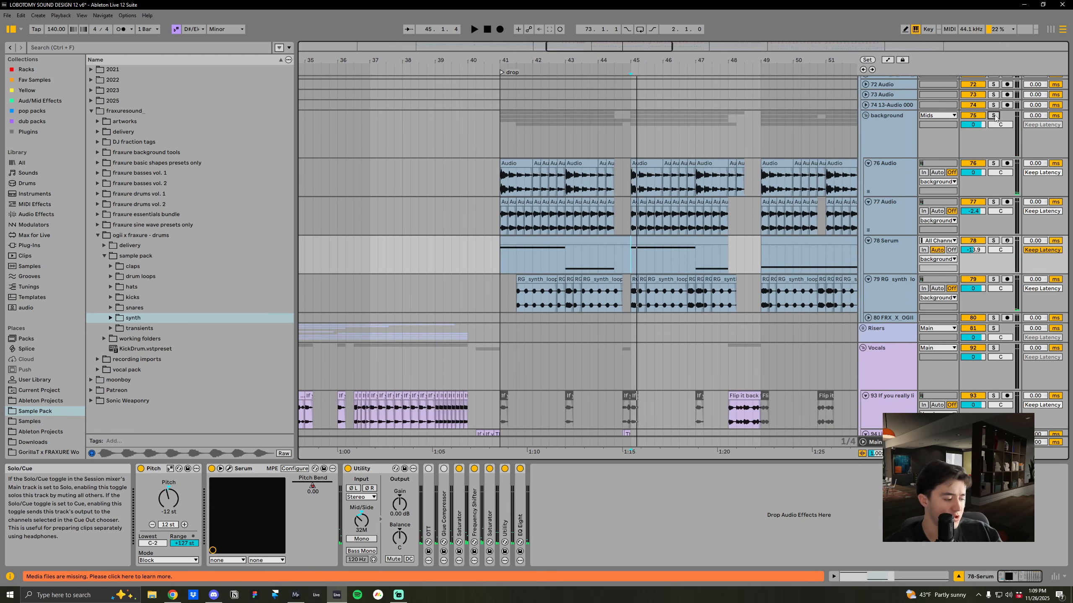
pyautogui.moveTo(717, 60); pyautogui.dragTo(682, 58)
pyautogui.scroll(1, 802, 202)
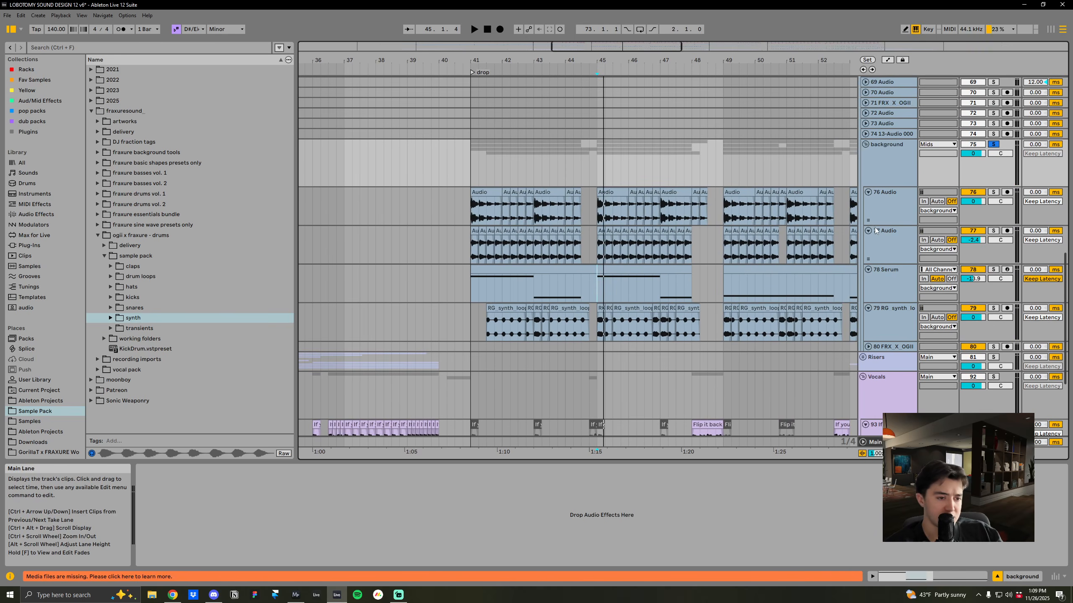
# Fold tracks 76 Audio to 79 RG_synth_lo together
pyautogui.click(880, 200)
pyautogui.keyDown('shift'); pyautogui.click(875, 312); pyautogui.keyUp('shift')
pyautogui.click(868, 308)
# Solo the monoey group and play its fills in bars 44 and 52
pyautogui.scroll(1, 792, 253)
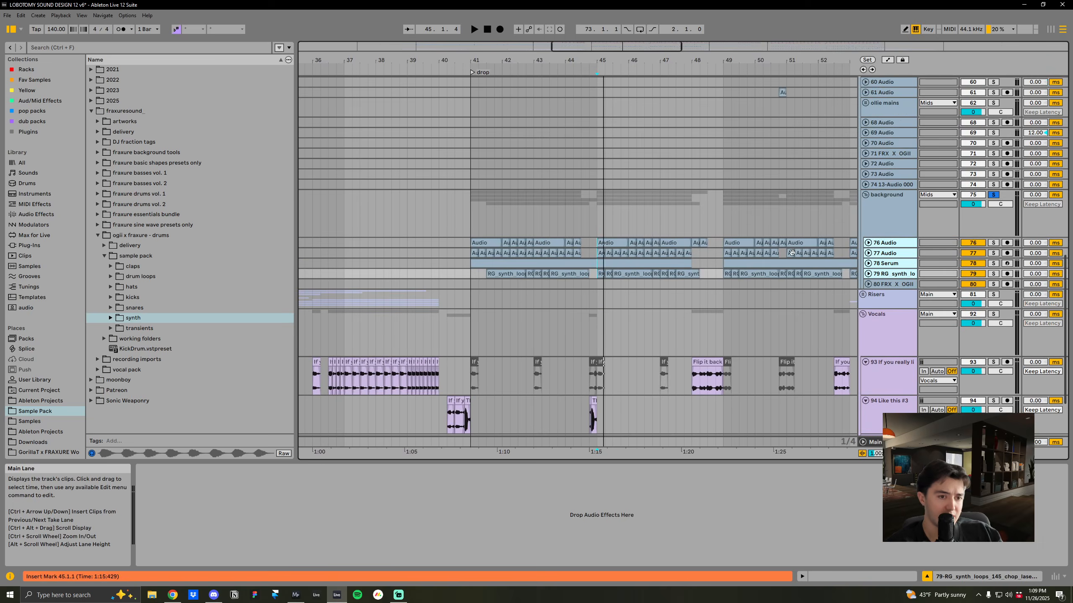
pyautogui.moveTo(683, 61); pyautogui.dragTo(621, 53)
pyautogui.scroll(3, 736, 212)
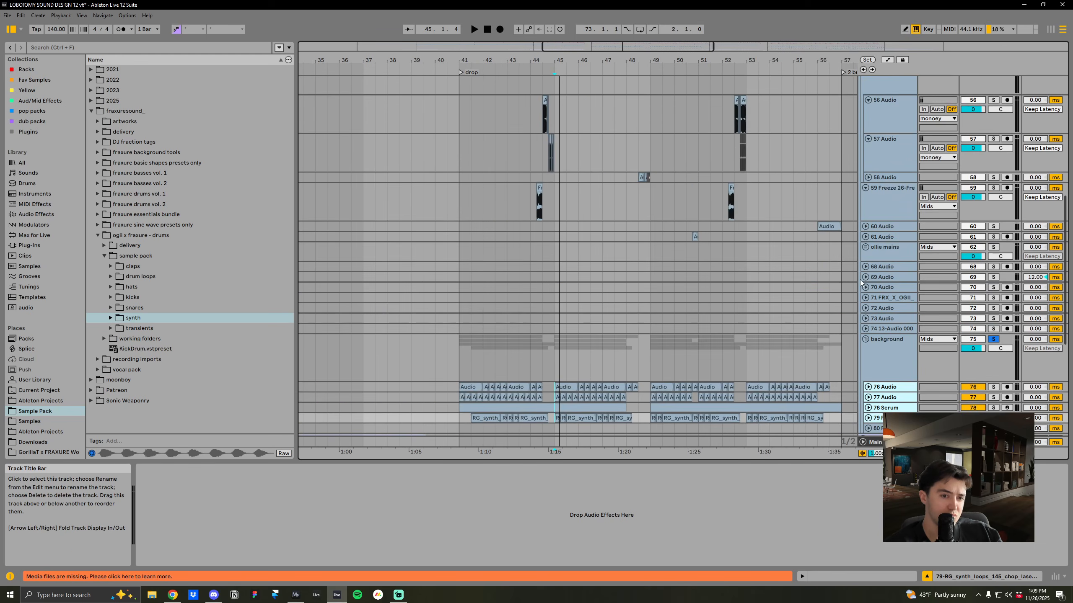
pyautogui.scroll(5, 563, 295)
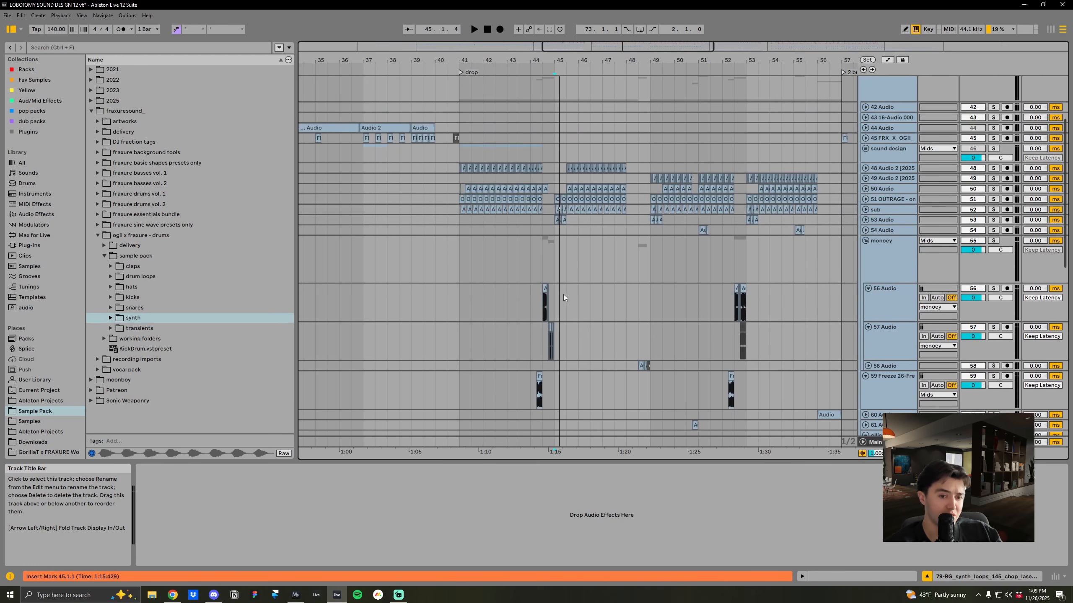
pyautogui.click(544, 264)
pyautogui.press('s')
pyautogui.press('space')
pyautogui.click(735, 265)
pyautogui.press('space')
pyautogui.press('space')
pyautogui.press('space')
# Select the last Audio 2 clip on 56 Audio, at 52.4.1, and check its waveform up close
pyautogui.moveTo(744, 60); pyautogui.dragTo(740, 123)
pyautogui.click(733, 289)
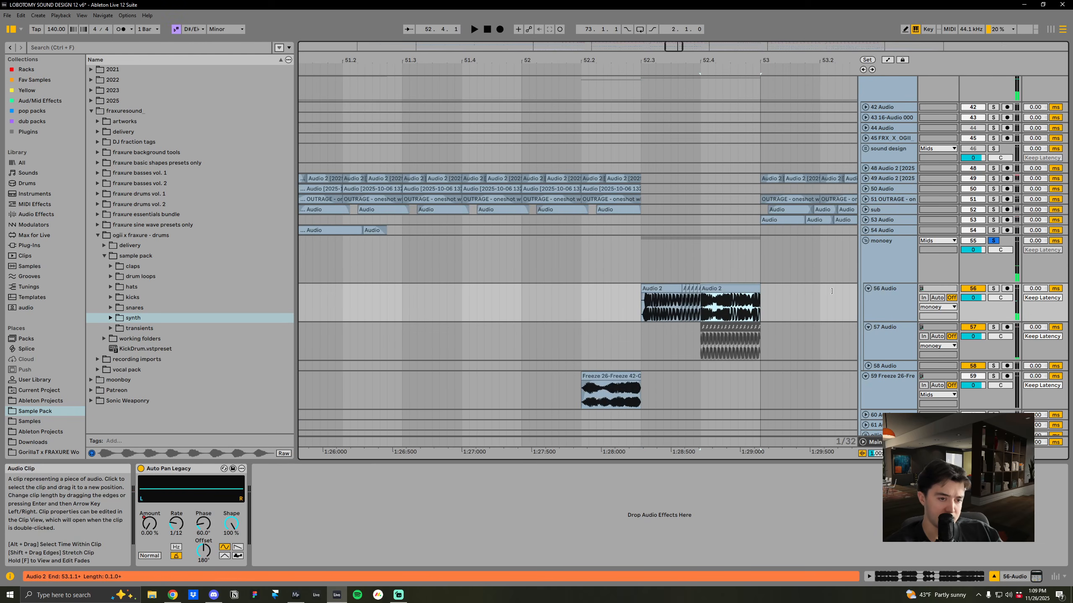
pyautogui.moveTo(717, 60); pyautogui.dragTo(592, 26)
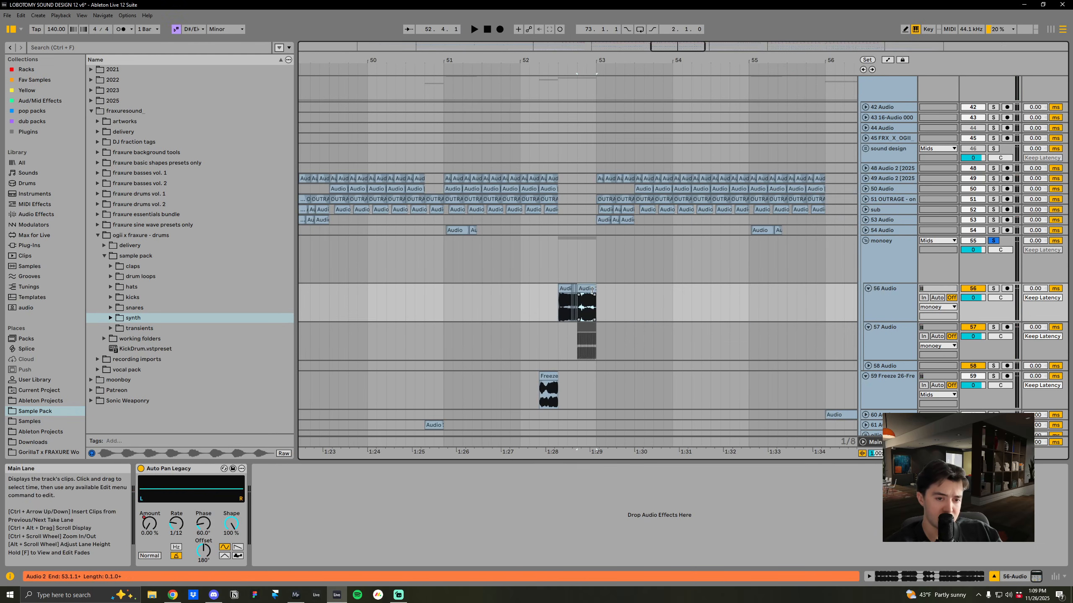
# Add Glitch2 from the Plugins collection to the Mids group's device chain and show its plug-in window
pyautogui.scroll(3, 760, 224)
pyautogui.click(888, 182)
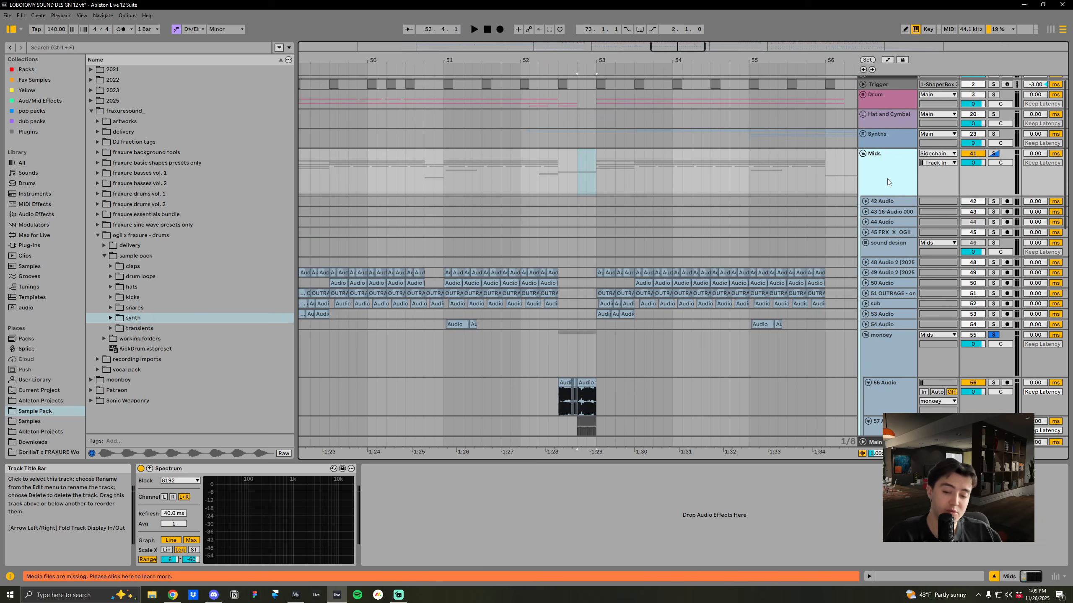
pyautogui.click(97, 235)
pyautogui.click(91, 111)
pyautogui.click(55, 101)
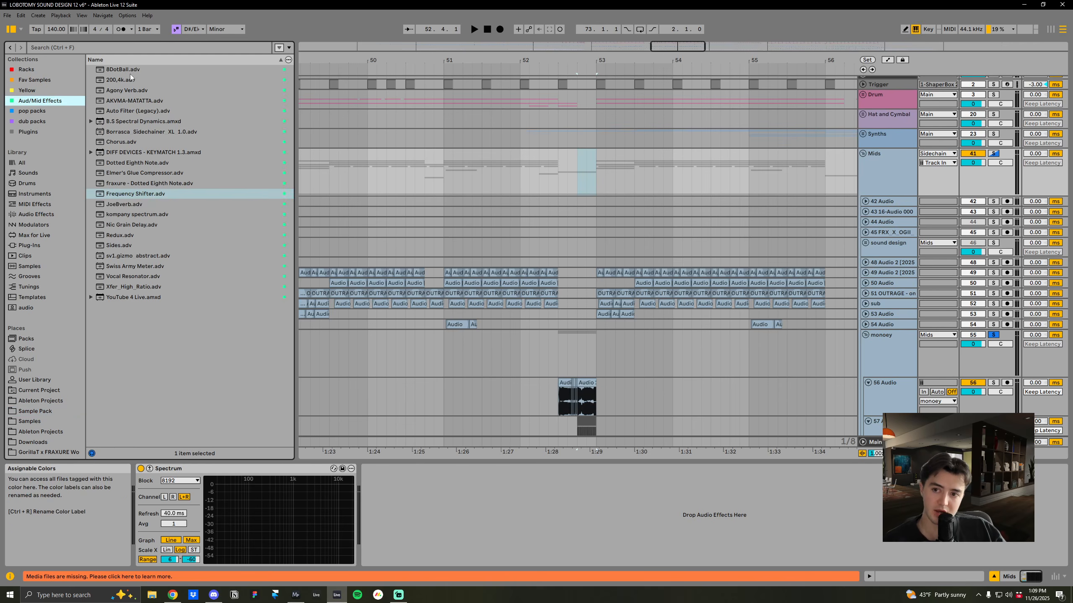
pyautogui.click(53, 132)
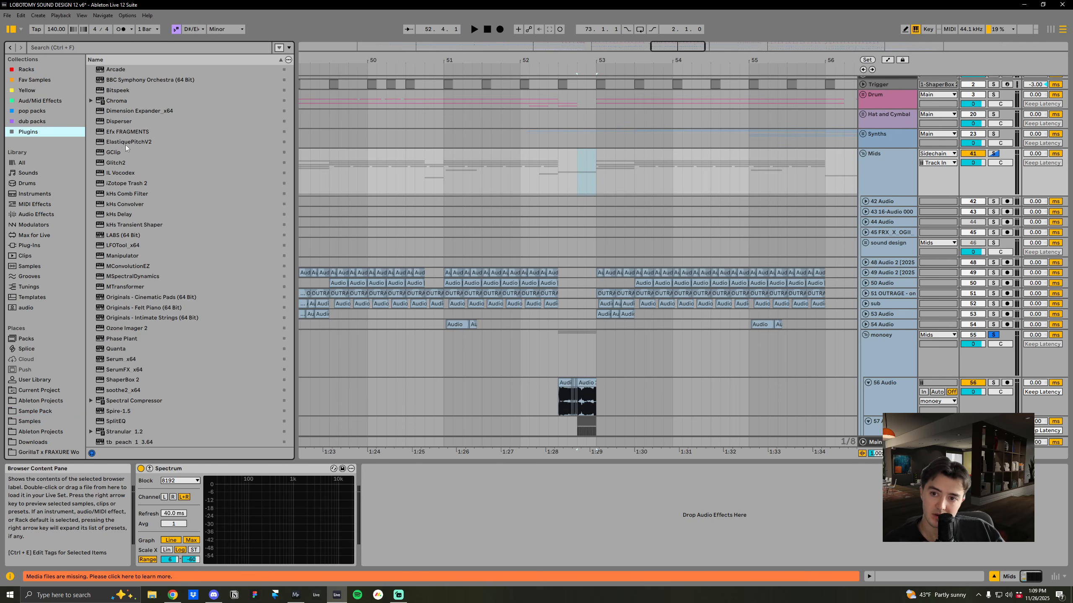
pyautogui.click(123, 162)
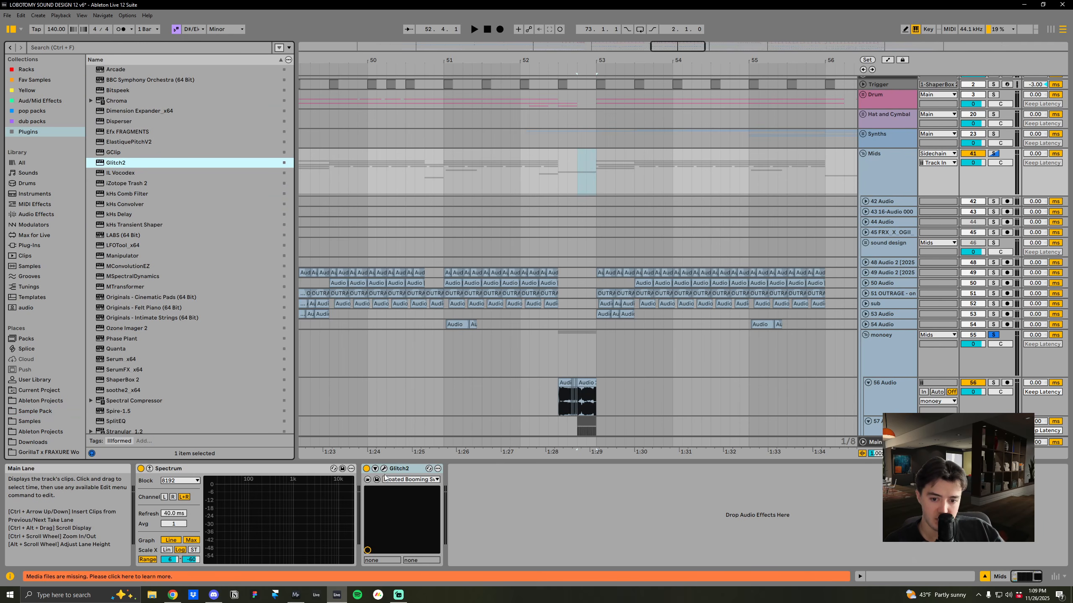
pyautogui.click(384, 469)
# Solo the whole Mids group, play it from 53.1.1 and close the Glitch2 window
pyautogui.moveTo(600, 160); pyautogui.dragTo(571, 176)
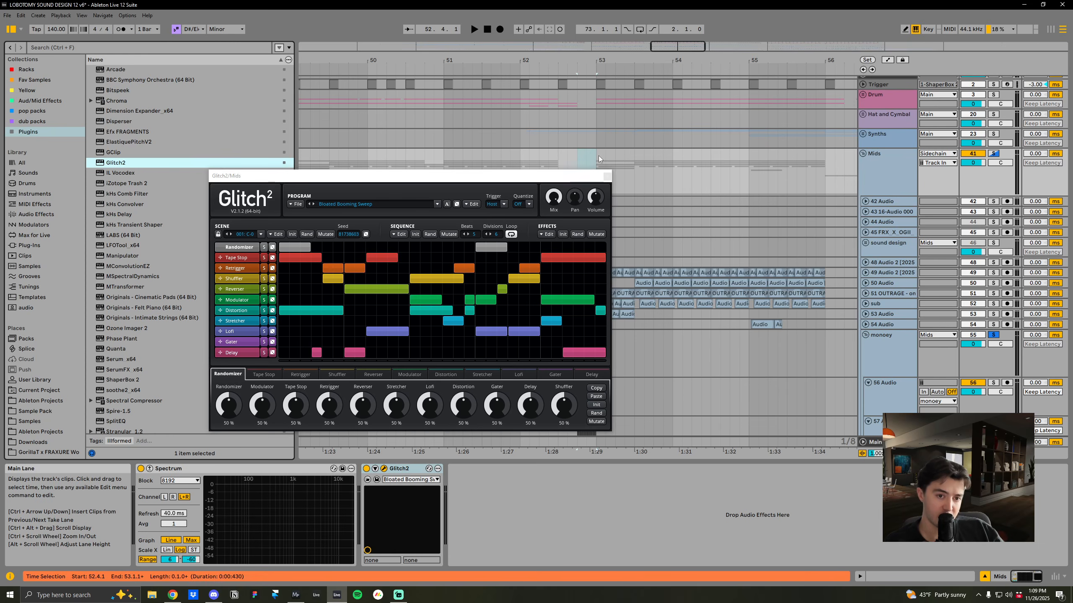
pyautogui.click(993, 154)
pyautogui.press('space')
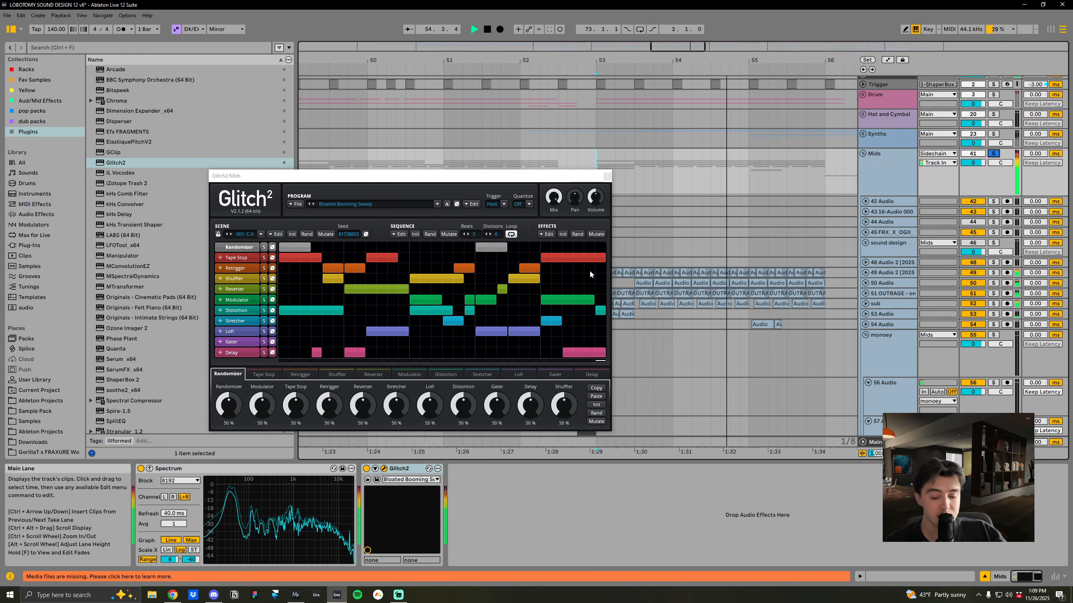
pyautogui.press('space')
pyautogui.click(607, 175)
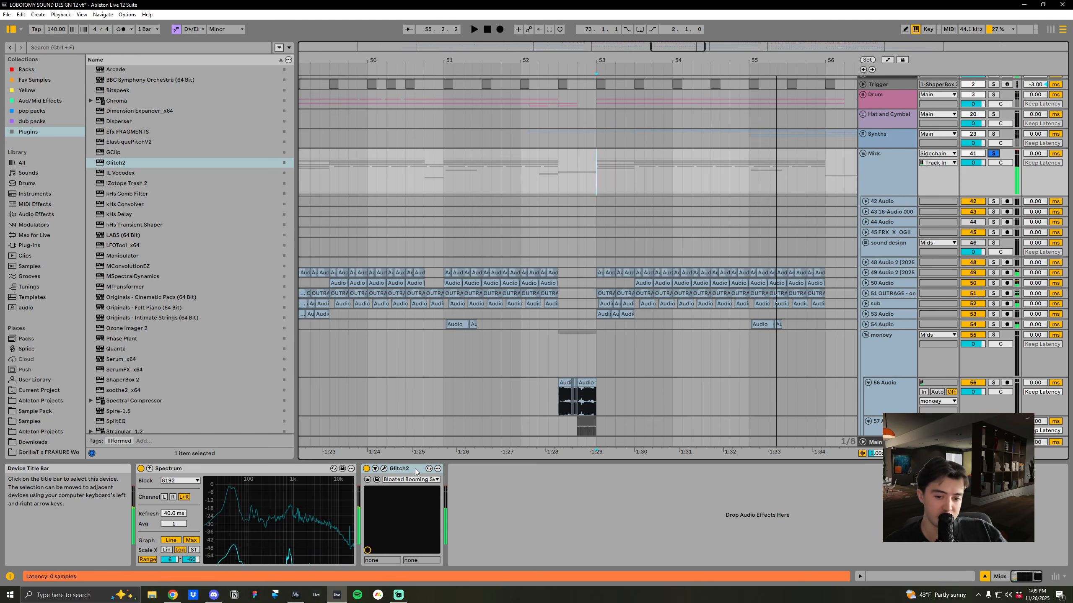
# Search the browser for "spec dyn" and add B.S Spectral Dynamics after Glitch2 on the Mids group
pyautogui.hotkey('ctrl', 'f')
pyautogui.write('spec duyn')
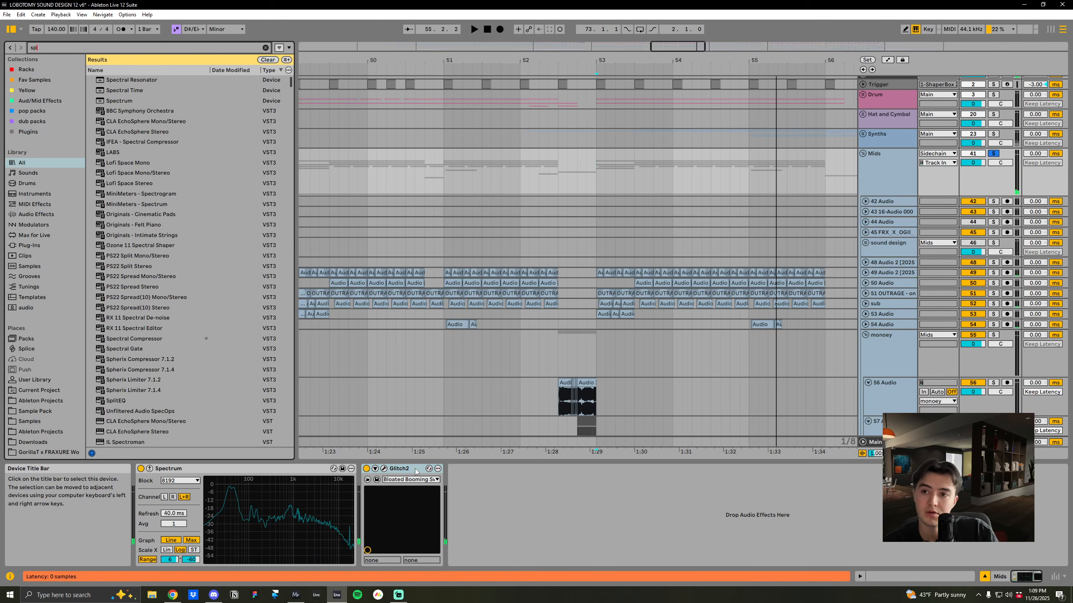
pyautogui.press('BackSpace')
pyautogui.write('yn')
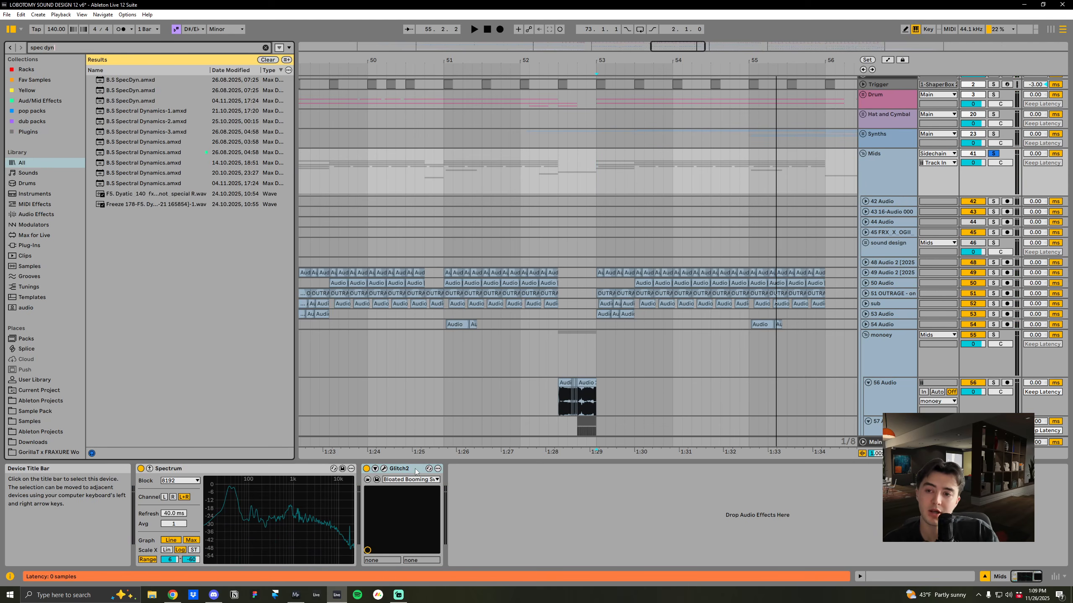
pyautogui.click(134, 152)
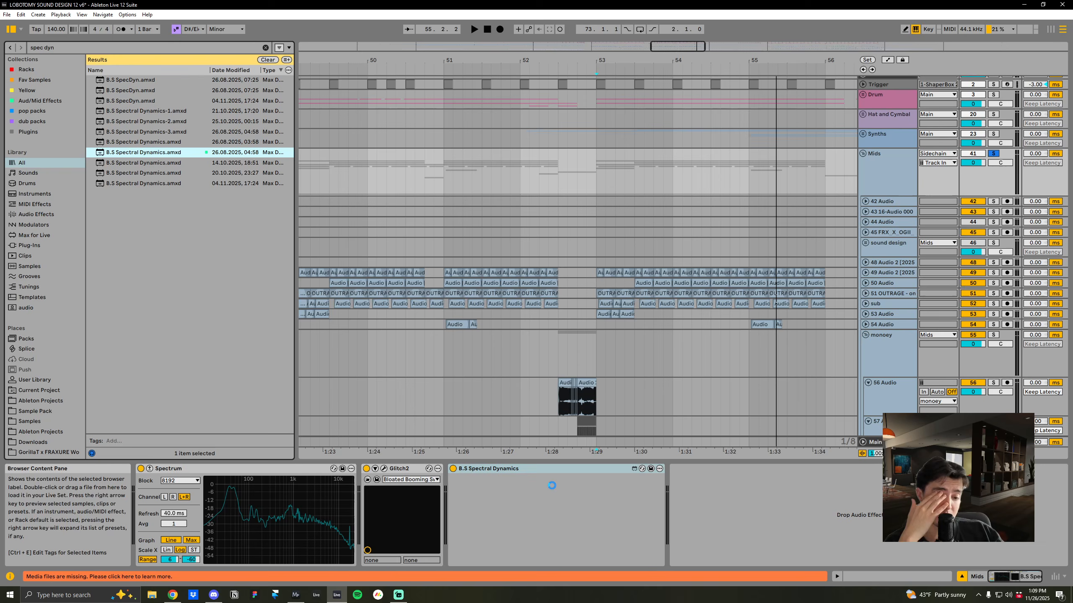
pyautogui.click(620, 491)
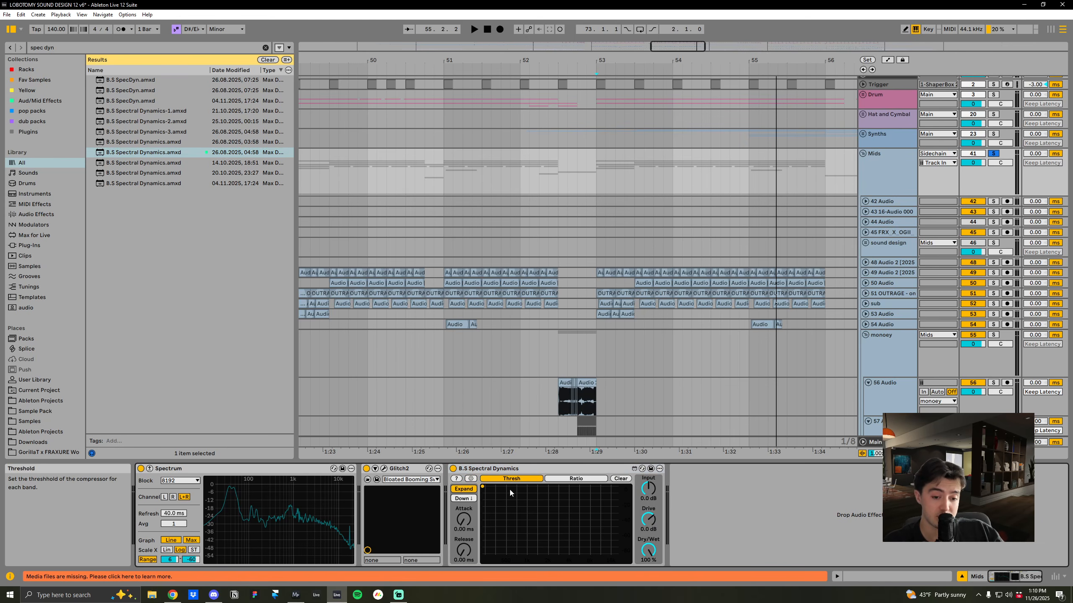
# Shape a three-point Spectral Dynamics threshold curve sloping down towards the high frequencies while playing the Mids group from 53.1.1
pyautogui.press('space')
pyautogui.moveTo(481, 489); pyautogui.dragTo(478, 519)
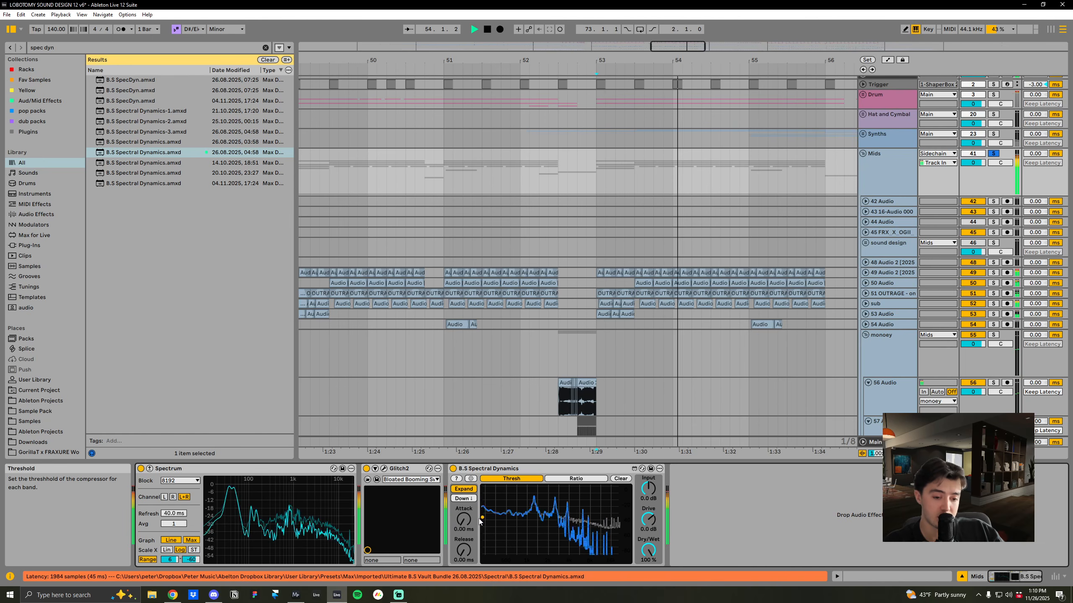
pyautogui.click(570, 513)
pyautogui.moveTo(605, 511); pyautogui.dragTo(622, 523)
pyautogui.moveTo(482, 518); pyautogui.dragTo(481, 498)
pyautogui.press('space')
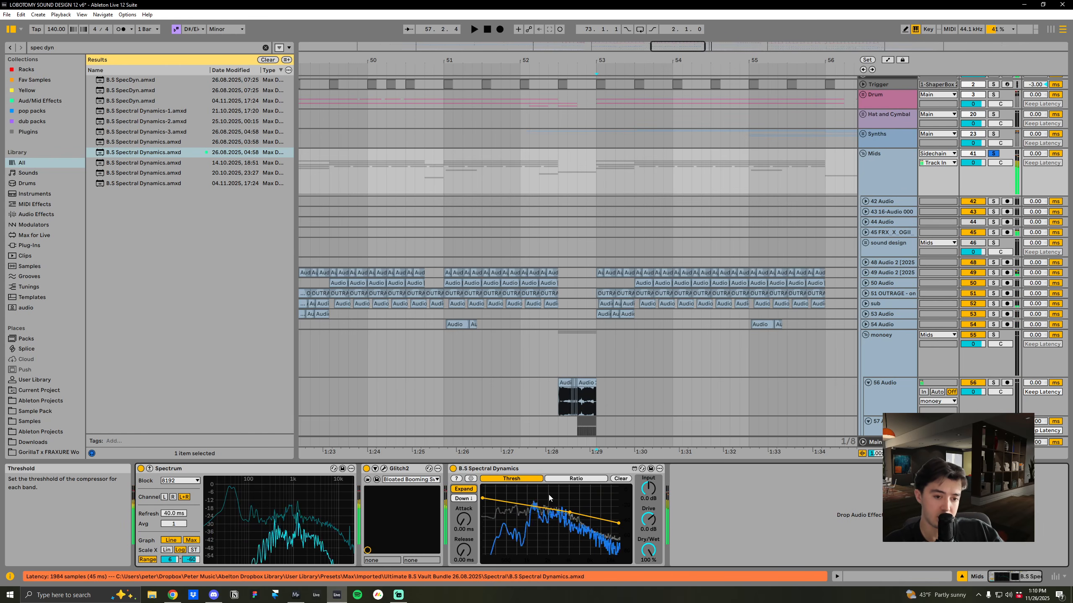
pyautogui.press('space')
pyautogui.press('space')
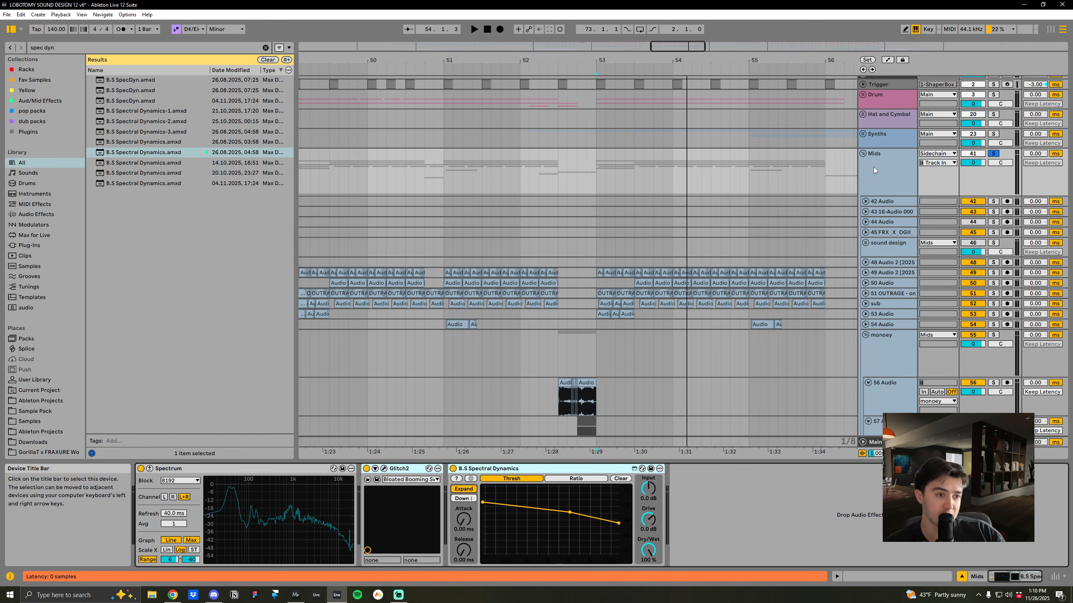
# Extend the start of the Audio 2 clip on 56 Audio back to 50.1.1 and play the track soloed from there
pyautogui.moveTo(559, 396); pyautogui.dragTo(366, 386)
pyautogui.click(377, 401)
pyautogui.click(994, 383)
pyautogui.press('space')
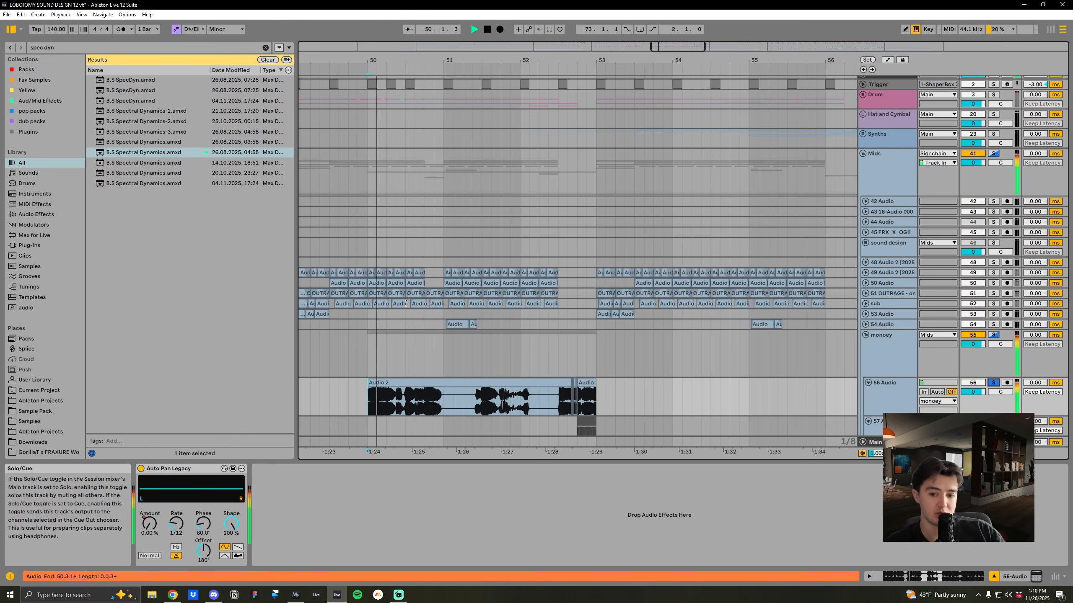
pyautogui.scroll(-2, 443, 270)
pyautogui.moveTo(404, 61); pyautogui.dragTo(502, 59)
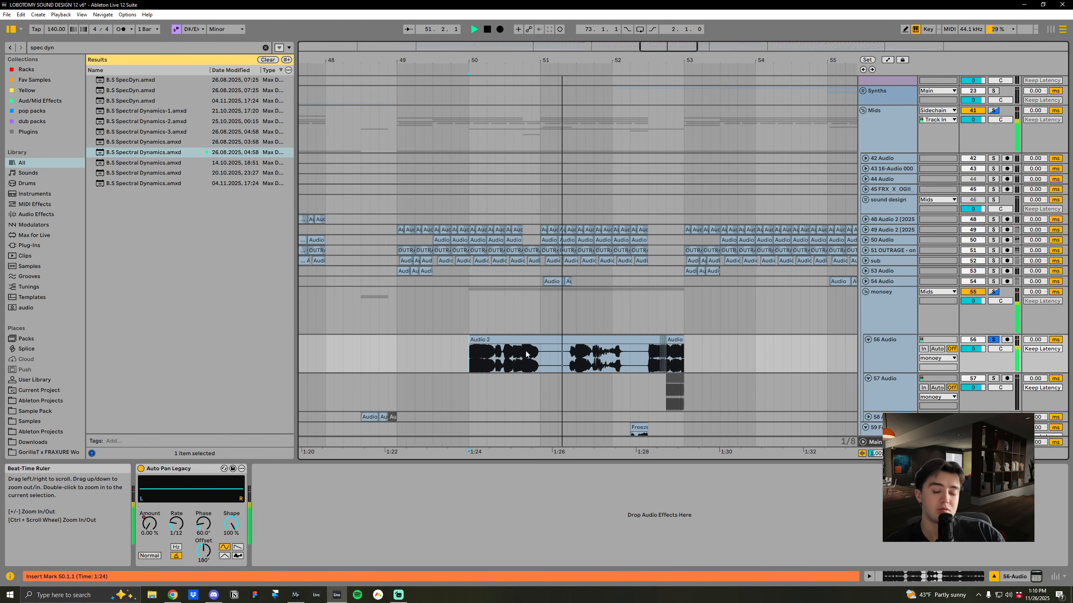
# Set the extended Audio 2 clip's pitch to 0 semitones and play it from 50.1.1
pyautogui.doubleClick(482, 338)
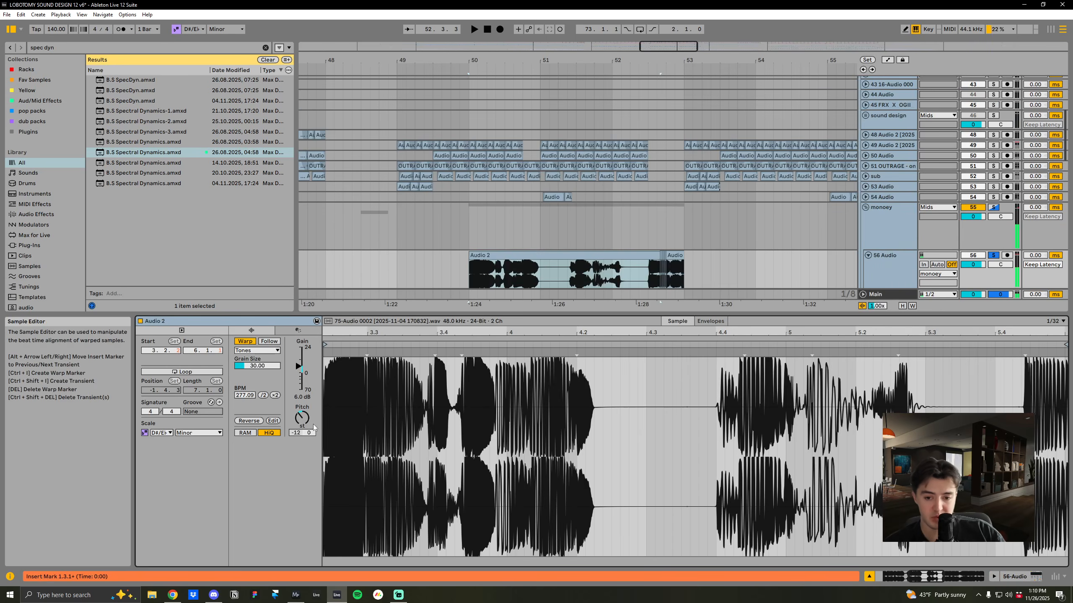
pyautogui.press('space')
pyautogui.hotkey('shift', 'Tab')
pyautogui.hotkey('shift', 'Tab')
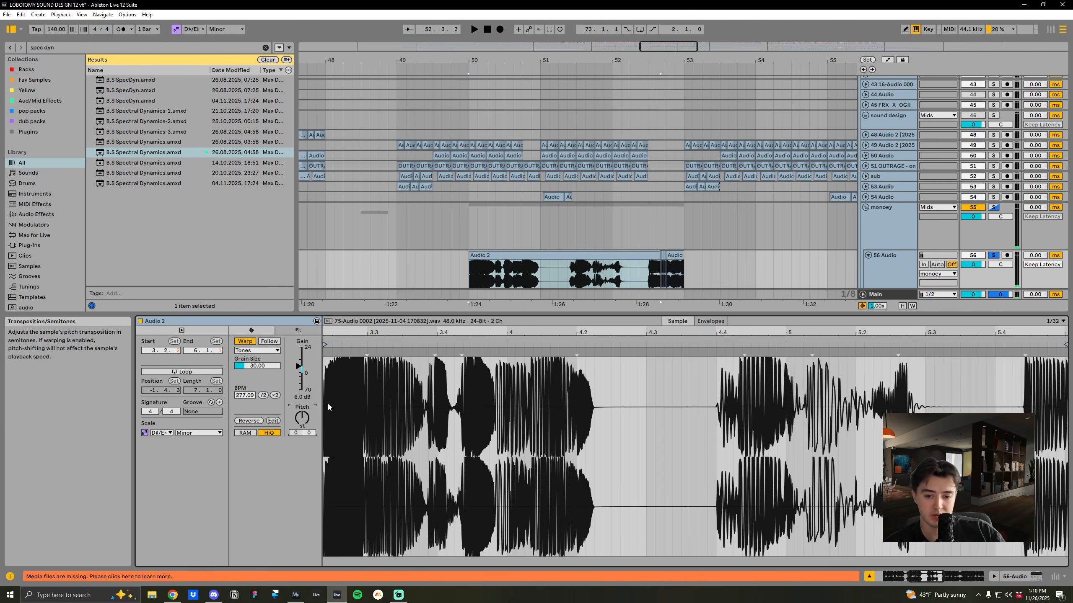
pyautogui.hotkey('shift', 'Tab')
pyautogui.click(467, 278)
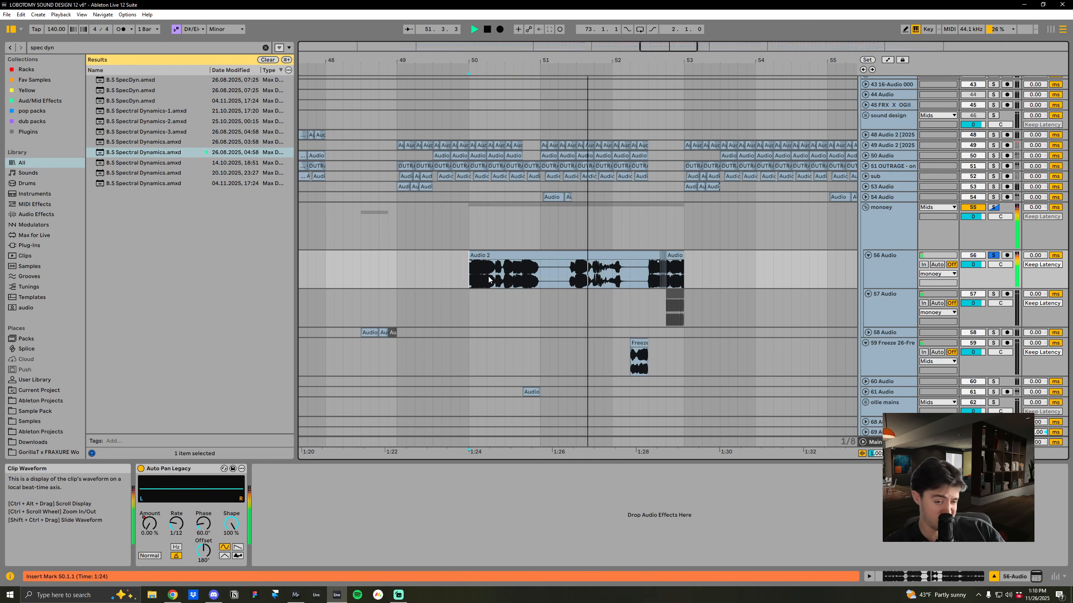
# Trim the Audio 2 clip's start to 52.3.1 and set its pitch to -12 semitones
pyautogui.moveTo(469, 256); pyautogui.dragTo(650, 255)
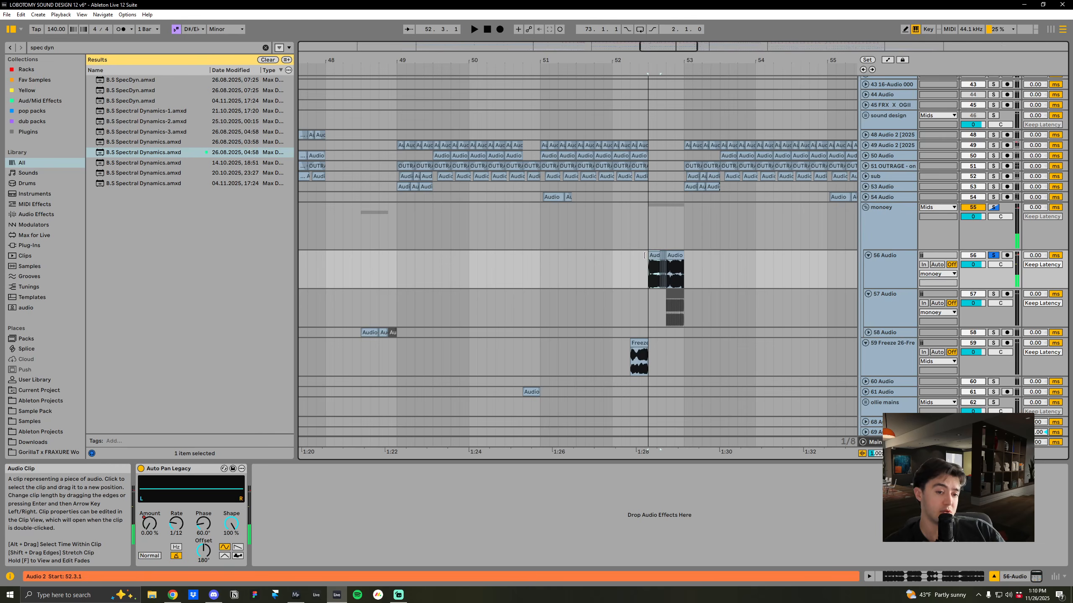
pyautogui.hotkey('shift', 'Tab')
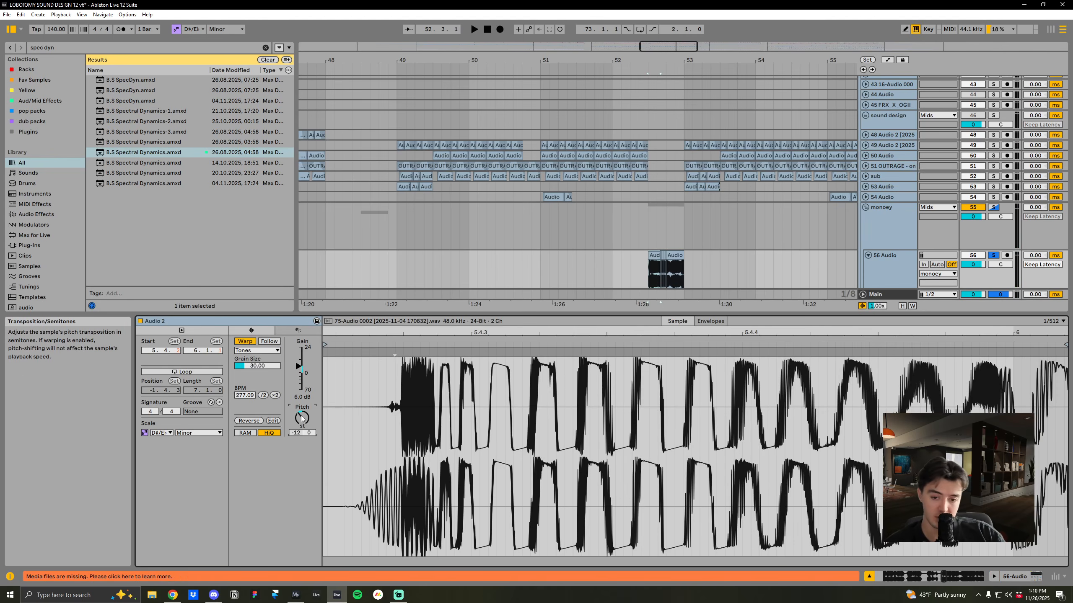
pyautogui.hotkey('shift', 'Tab')
# Select the trimmed Audio 2 clip at 52.3.1 and play the soloed fill repeatedly
pyautogui.click(655, 256)
pyautogui.press('space')
pyautogui.moveTo(675, 60); pyautogui.dragTo(632, 60)
pyautogui.press('space')
pyautogui.press('space')
pyautogui.press('space')
pyautogui.press('space')
pyautogui.press('space')
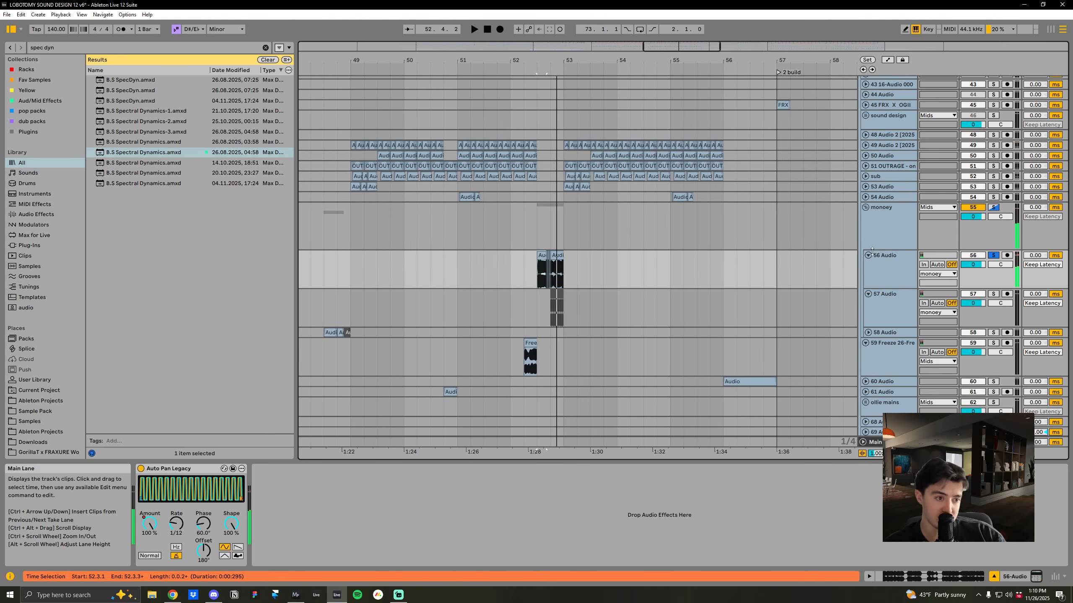
# Turn off solo on 56 Audio, play the fill in the full mix, and fold the monoey group
pyautogui.click(993, 255)
pyautogui.press('space')
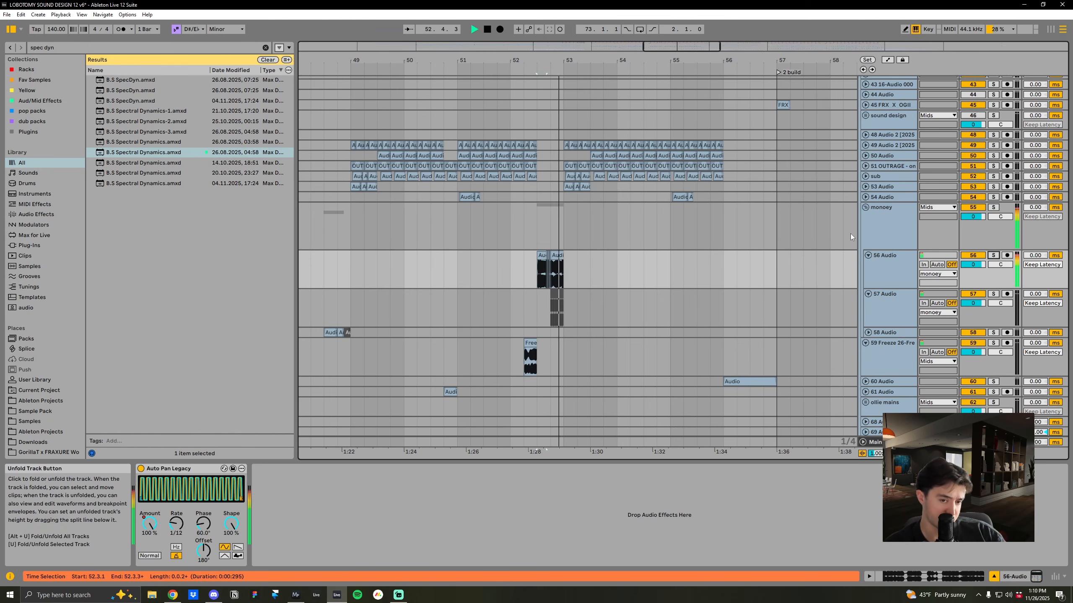
pyautogui.click(865, 207)
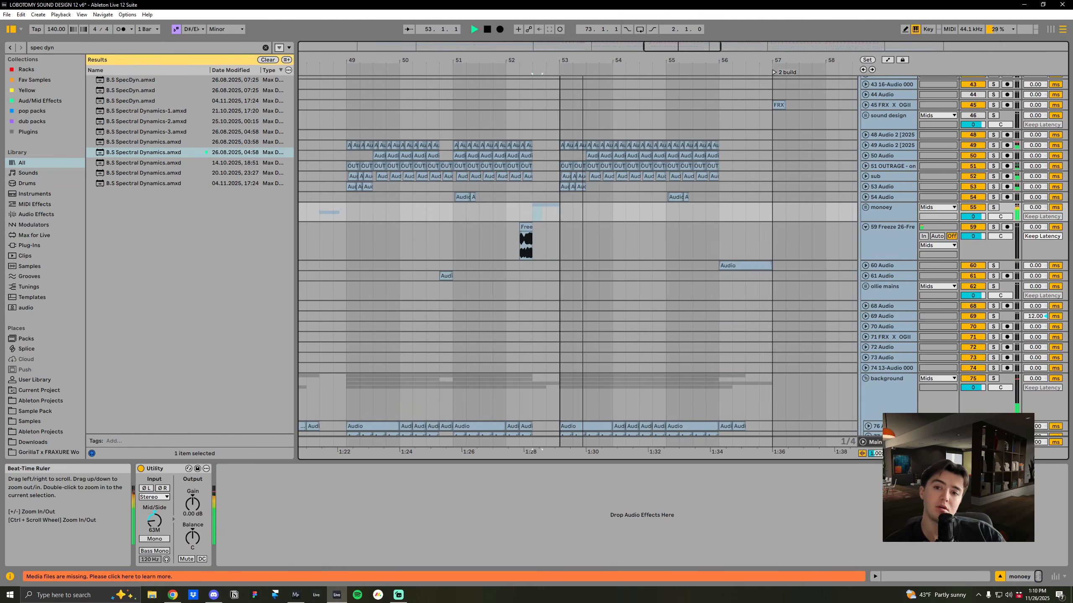
pyautogui.moveTo(583, 60); pyautogui.dragTo(562, 44)
pyautogui.press('space')
# Fold the 59 Freeze track and place the insert marker at the start of the second drop, 65.1.1
pyautogui.click(530, 249)
pyautogui.scroll(1, 912, 303)
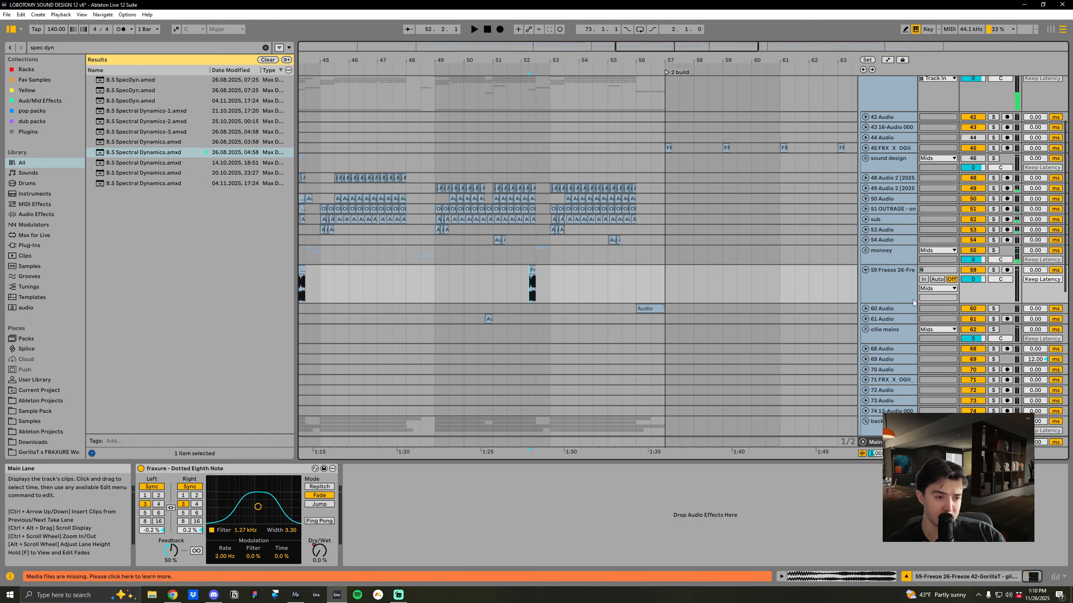
pyautogui.click(865, 270)
pyautogui.moveTo(665, 60); pyautogui.dragTo(568, 47)
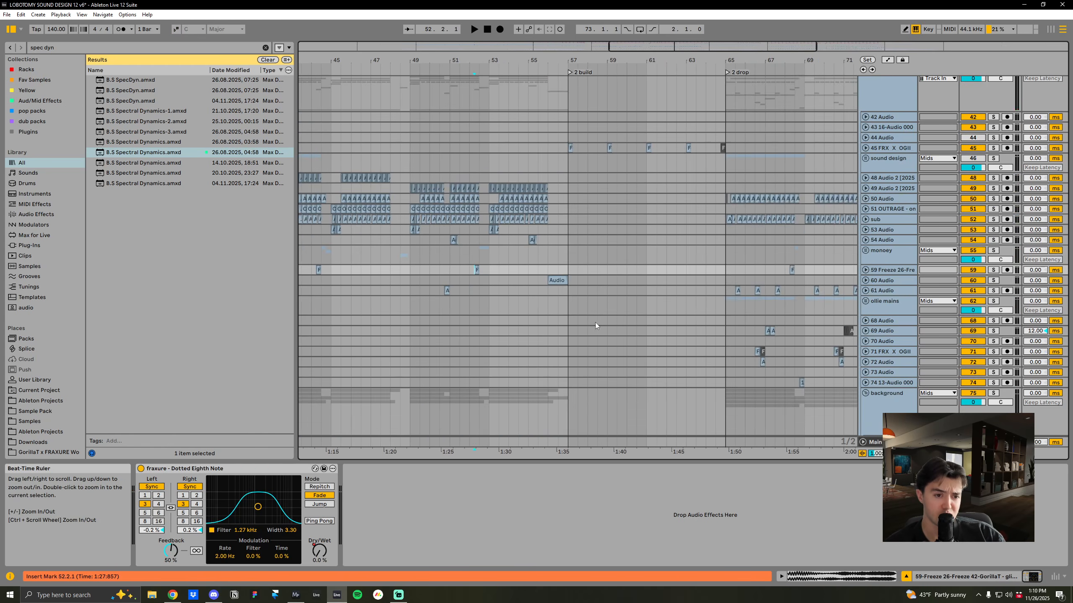
pyautogui.scroll(2, 658, 319)
pyautogui.click(728, 313)
pyautogui.scroll(2, 805, 353)
pyautogui.scroll(-2, 859, 353)
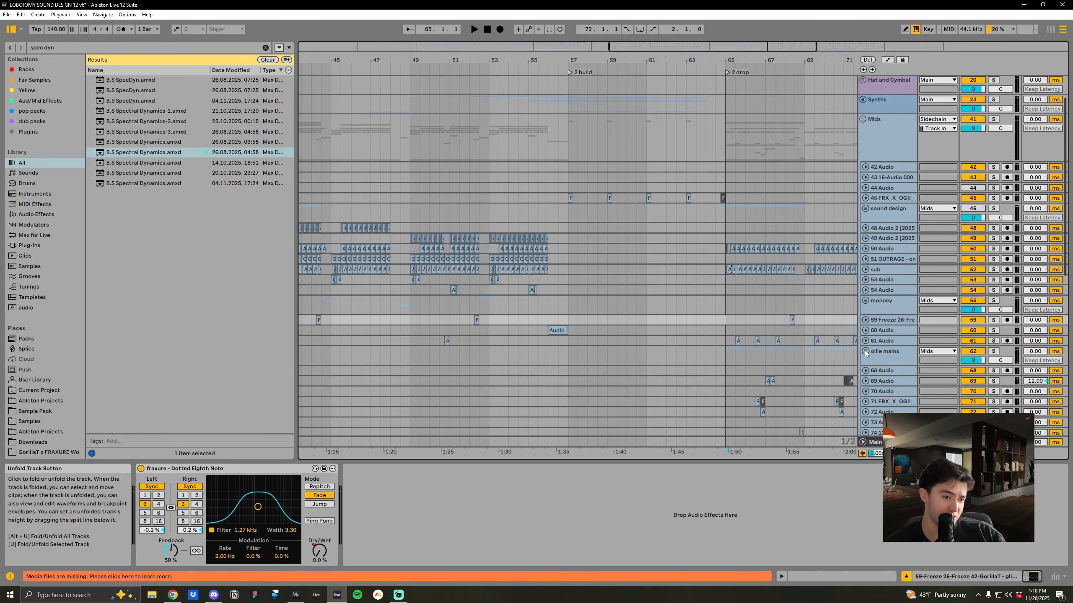
# Unfold the ollie mains group and its 63 24-Audio track to show the MIDI clips of the second drop
pyautogui.click(865, 353)
pyautogui.scroll(-3, 785, 346)
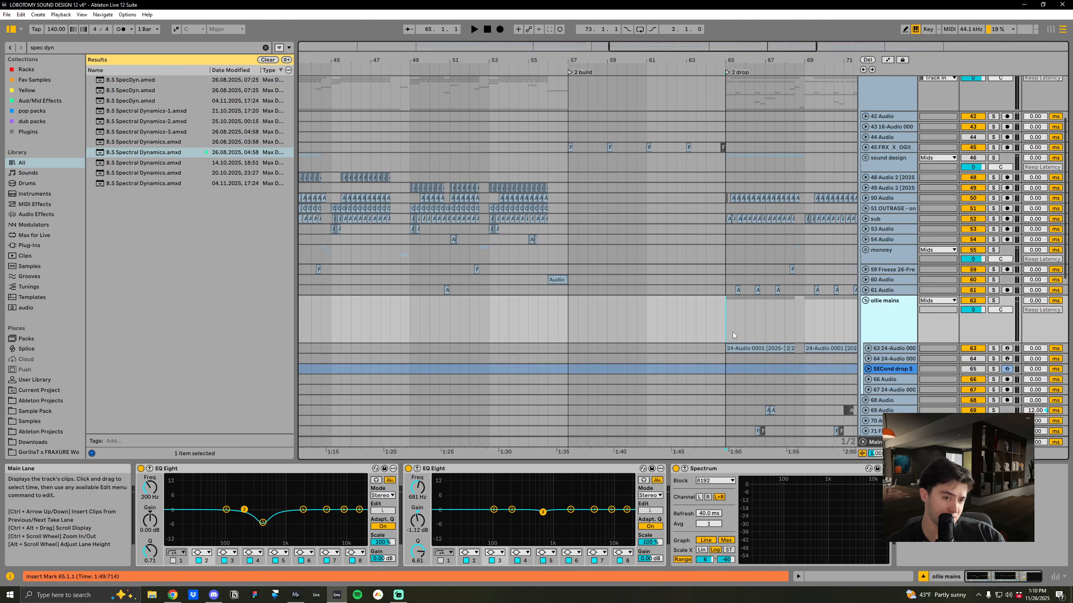
pyautogui.click(890, 353)
pyautogui.click(868, 349)
pyautogui.click(732, 372)
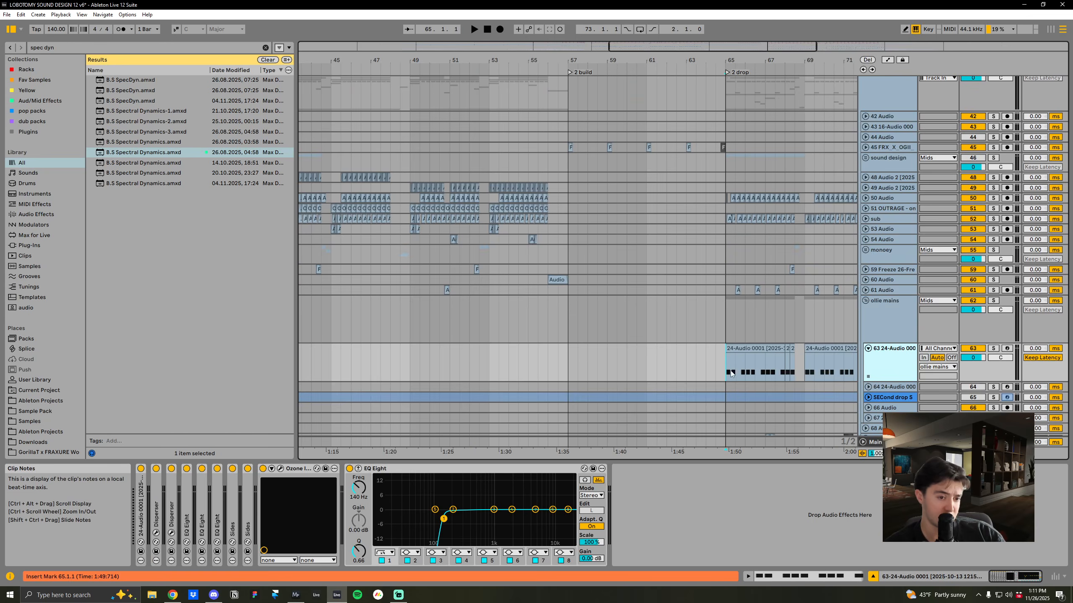
pyautogui.click(897, 331)
pyautogui.press('+')
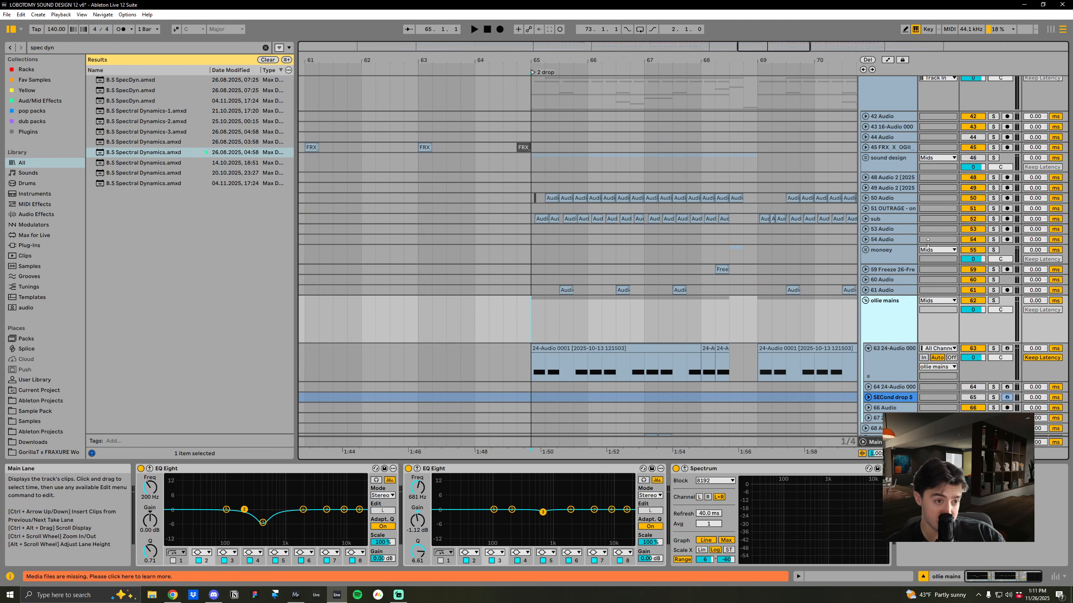
pyautogui.scroll(-2, 867, 300)
pyautogui.moveTo(562, 61); pyautogui.dragTo(564, 81)
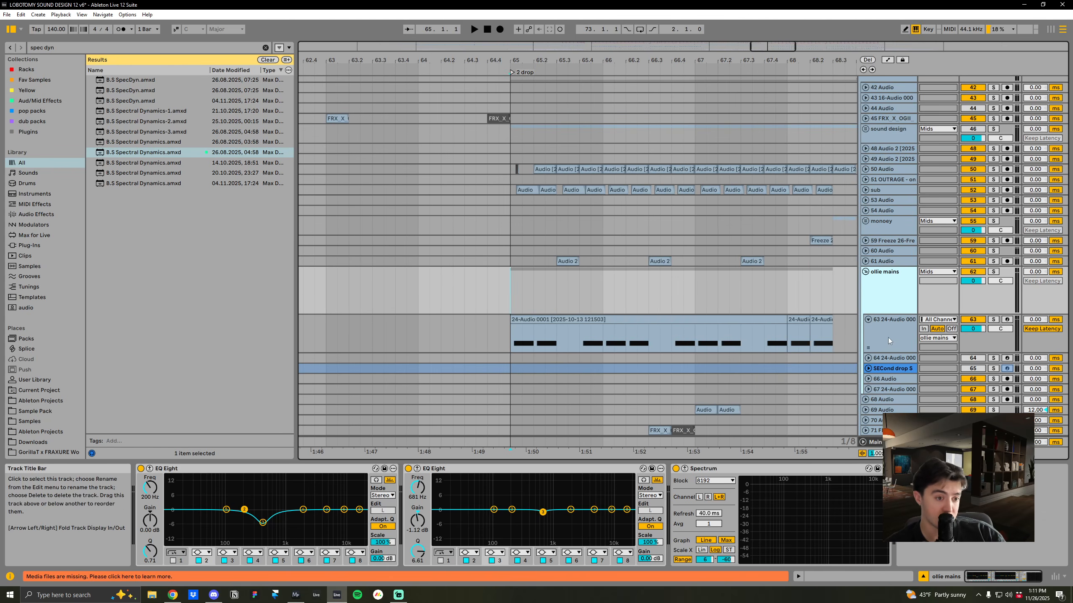
# Solo the 63 24-Audio track, expand its sampler device, and play the bass from 65.1.1
pyautogui.click(888, 337)
pyautogui.click(993, 320)
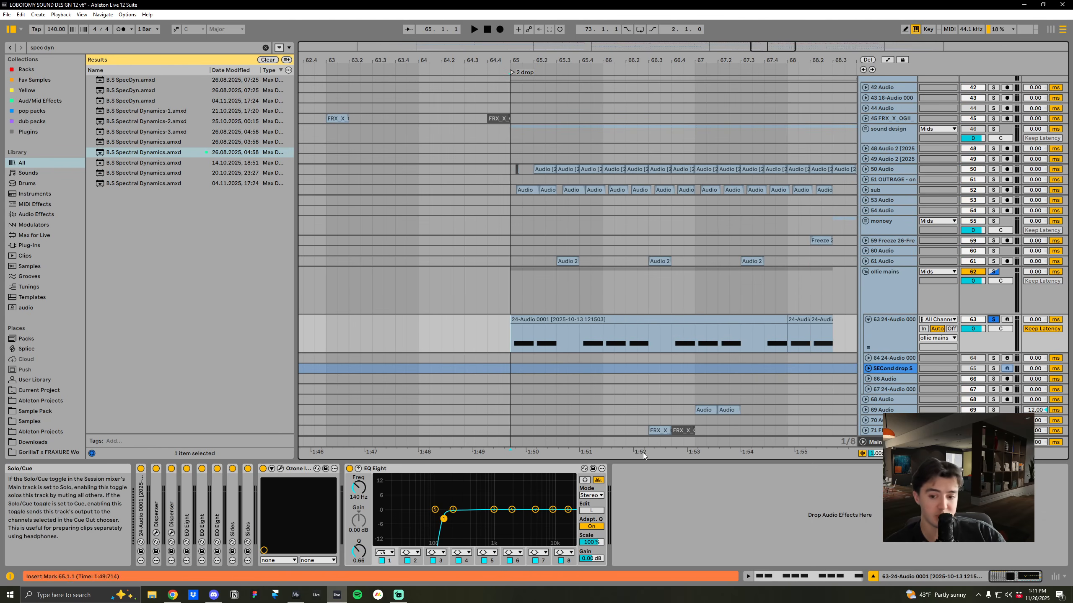
pyautogui.doubleClick(140, 524)
pyautogui.click(324, 468)
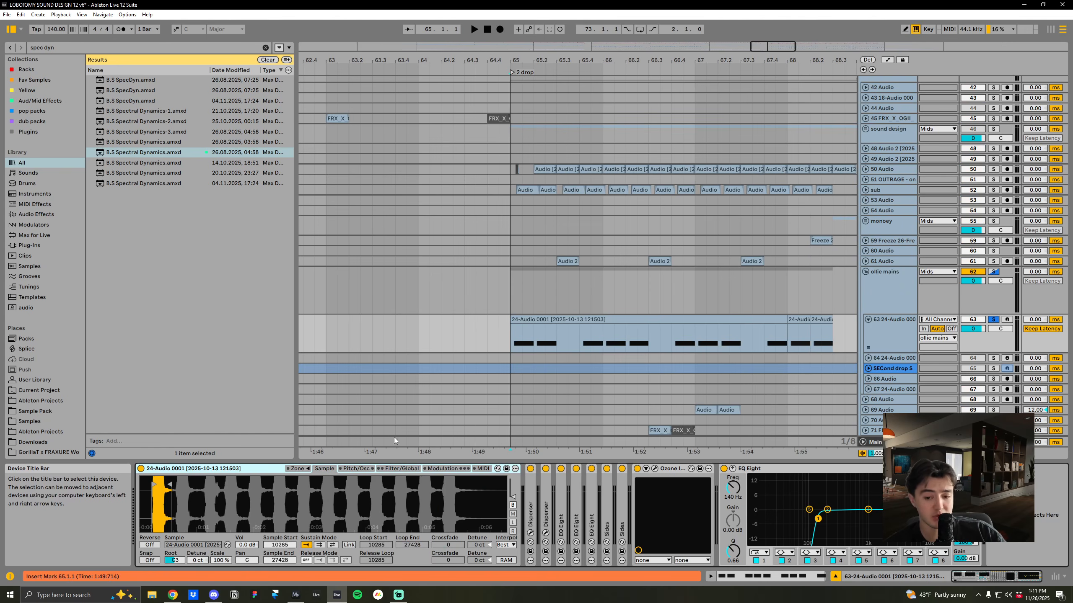
pyautogui.press('space')
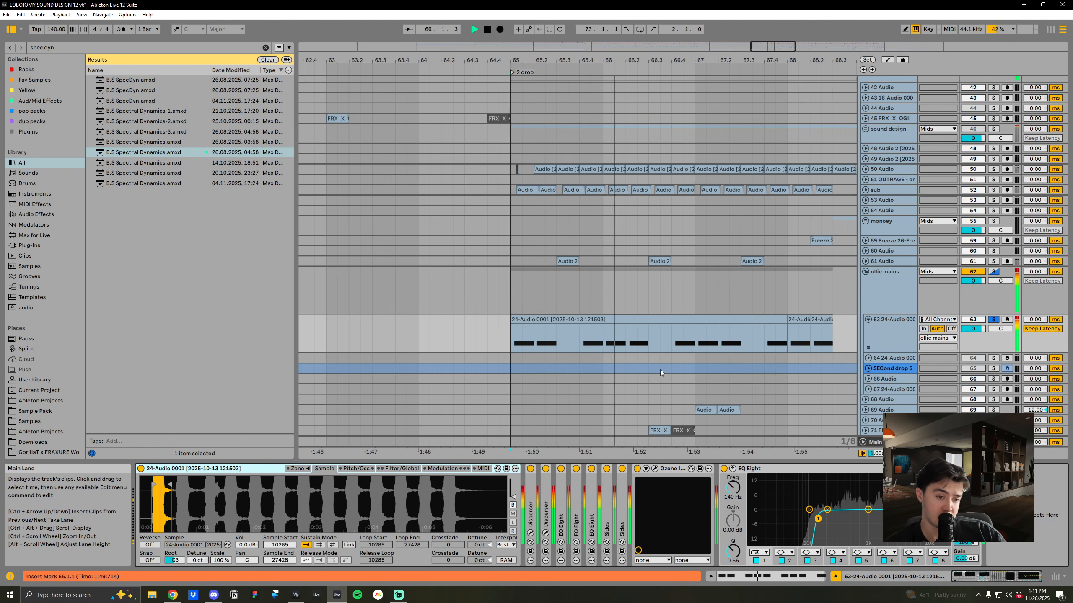
pyautogui.press('space')
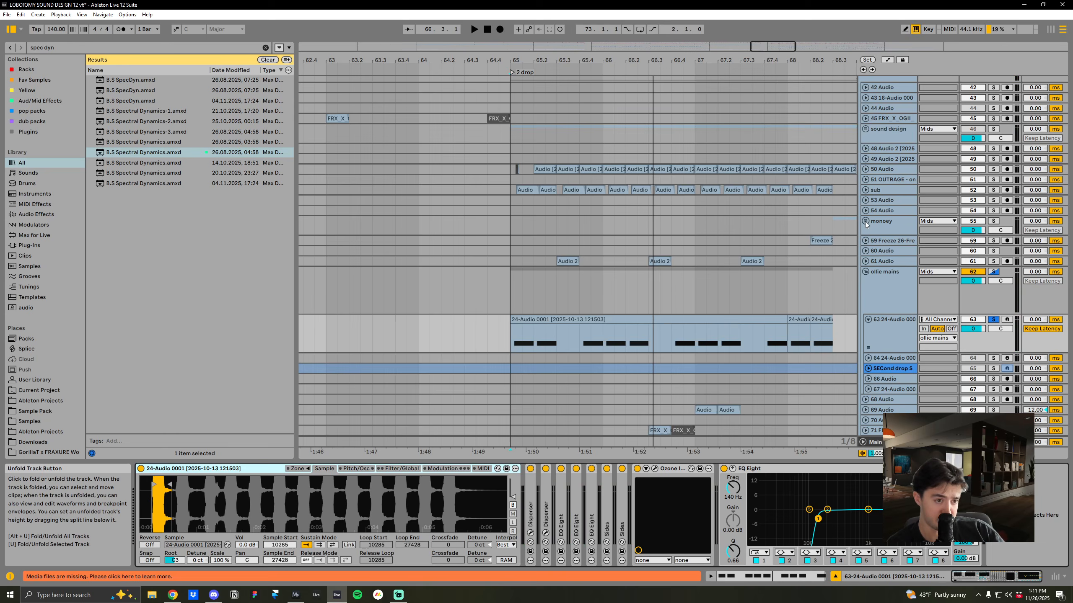
# Unfold the sub and 50 Audio tracks and play the sub soloed from 65.1.1
pyautogui.click(865, 190)
pyautogui.click(864, 169)
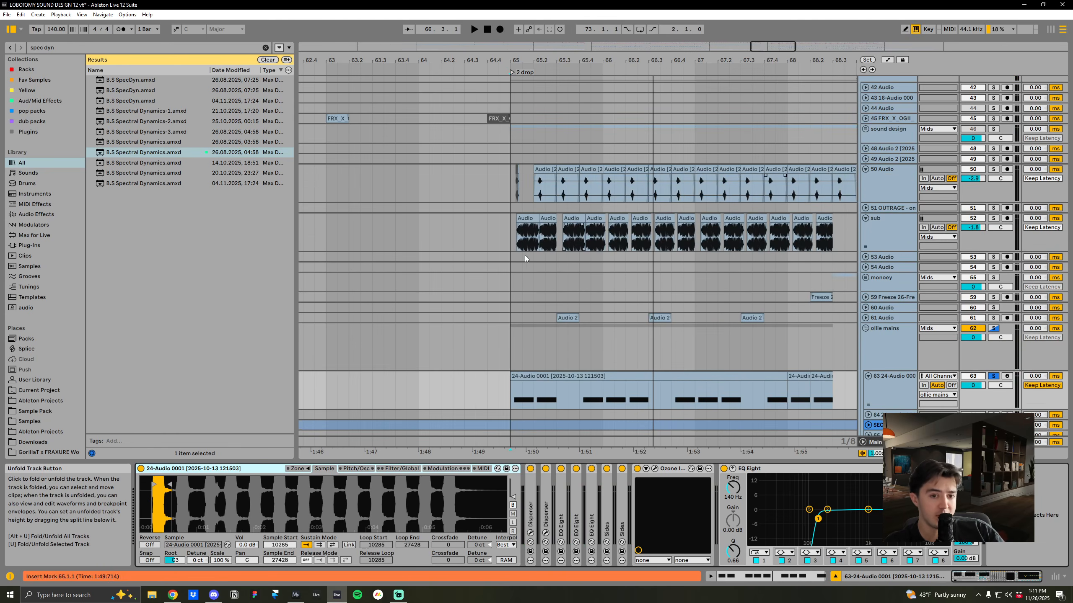
pyautogui.click(994, 218)
pyautogui.press('space')
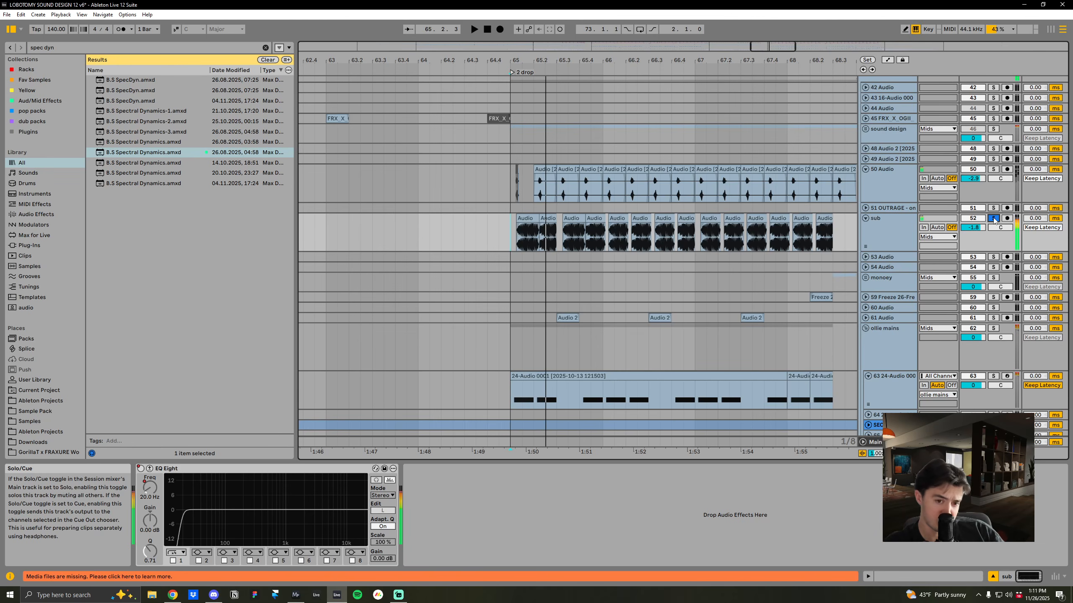
pyautogui.scroll(-10, 818, 362)
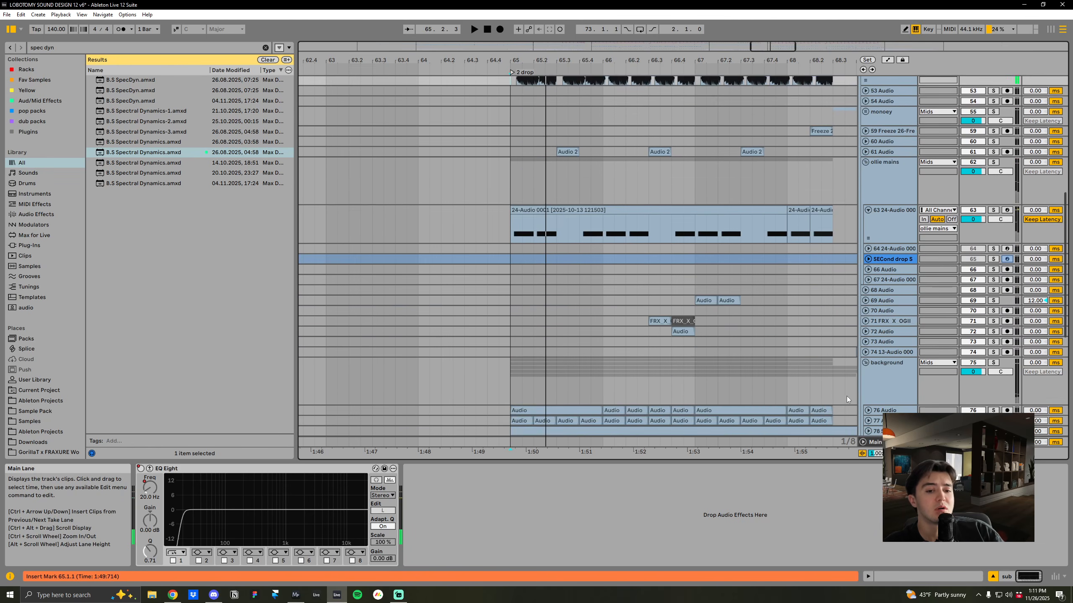
# Unfold 76 Audio and 77 Audio, and play the second drop with the background group soloed and unsoloed
pyautogui.click(866, 377)
pyautogui.click(868, 367)
pyautogui.click(994, 319)
pyautogui.press('space')
pyautogui.click(994, 320)
pyautogui.press('space')
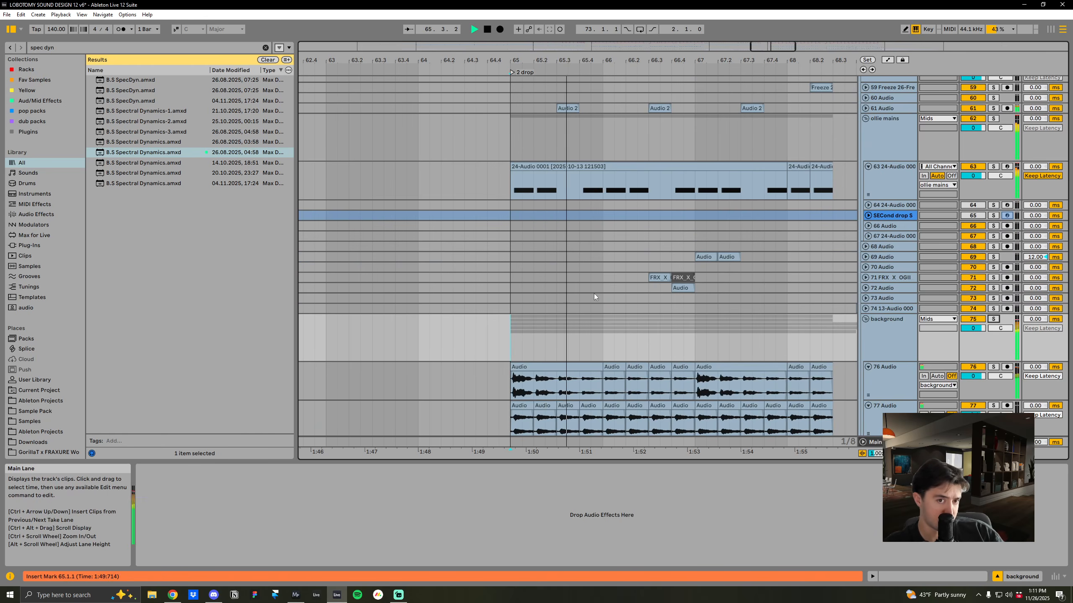
# Unfold 61 Audio and play it soloed from its first Audio 2 clip in the second drop
pyautogui.click(553, 119)
pyautogui.click(865, 108)
pyautogui.click(993, 108)
pyautogui.press('space')
pyautogui.scroll(1, 763, 313)
pyautogui.press('space')
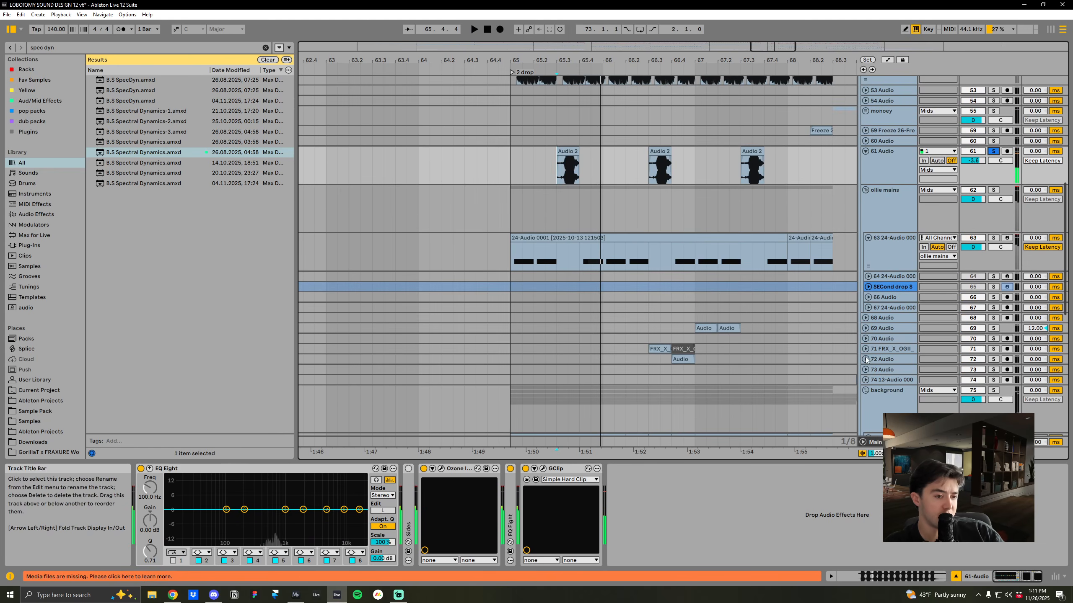
# Unfold 71 FRX_X_OGII and 72 Audio, solo both tracks, and play their fill from 66.3.1
pyautogui.click(865, 359)
pyautogui.click(865, 349)
pyautogui.click(650, 370)
pyautogui.click(993, 349)
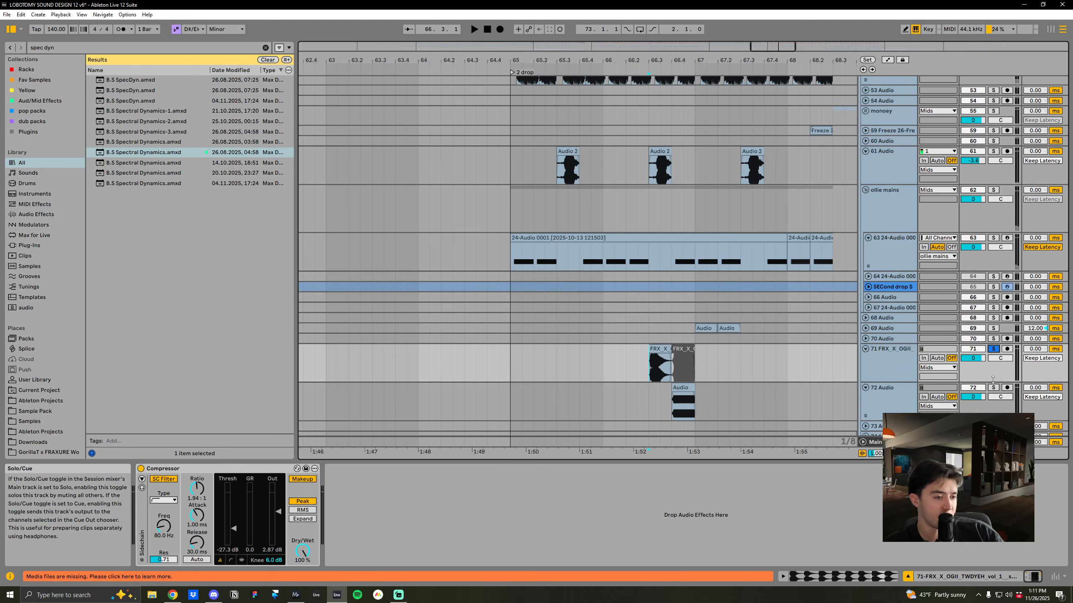
pyautogui.keyDown('ctrl'); pyautogui.click(993, 388); pyautogui.keyUp('ctrl')
pyautogui.press('space')
pyautogui.scroll(-1, 797, 366)
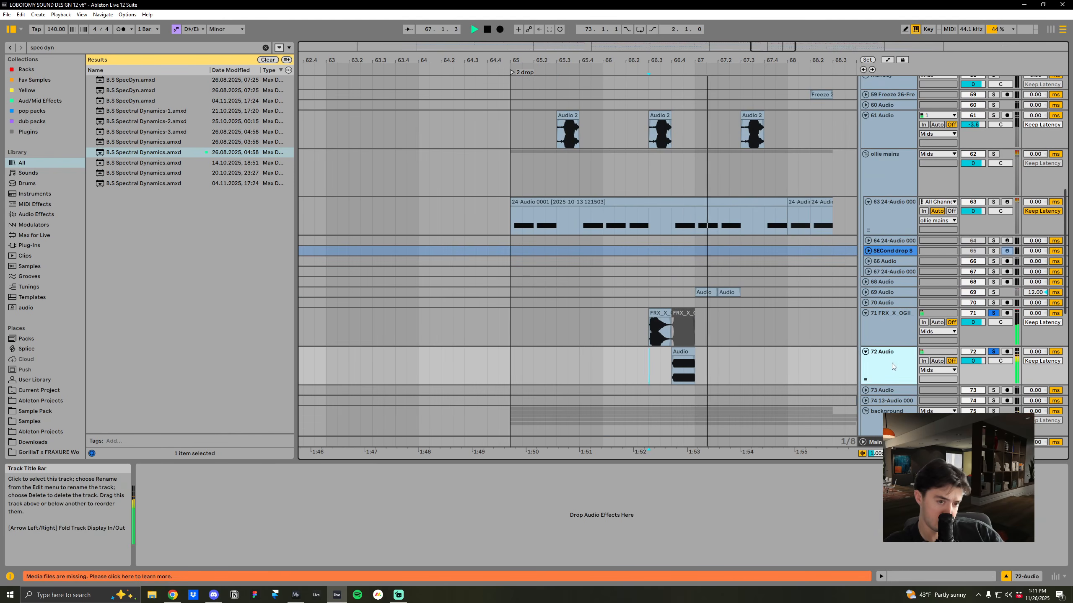
pyautogui.press('space')
# Examine the sample settings of the 72 Audio clip and of the deactivated FRX clip above it at 66.4.1
pyautogui.click(687, 366)
pyautogui.doubleClick(687, 367)
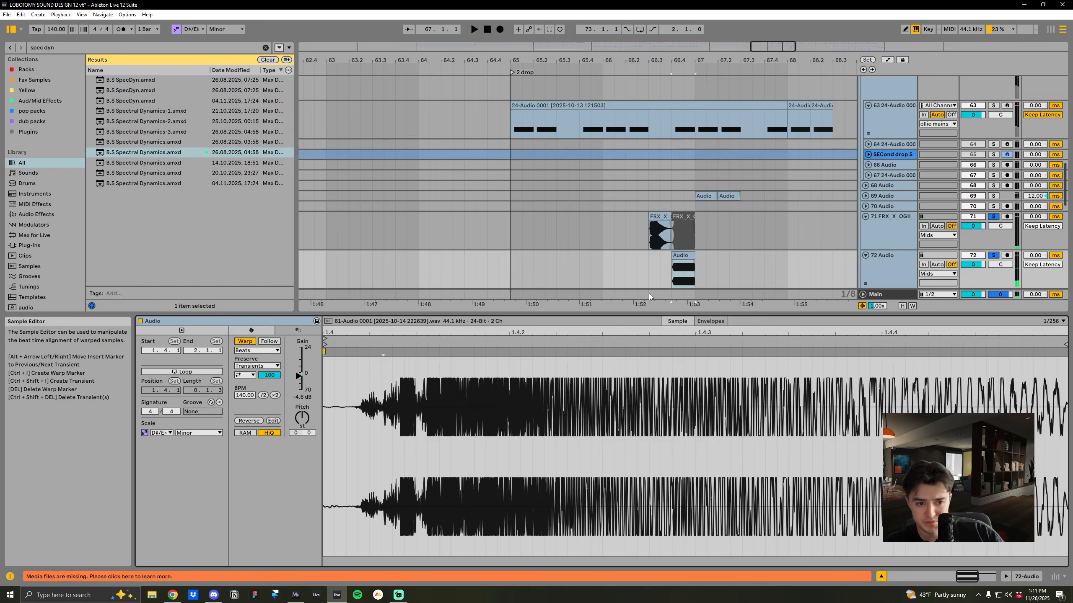
pyautogui.hotkey('shift', 'Tab')
pyautogui.click(680, 233)
pyautogui.hotkey('shift', 'Tab')
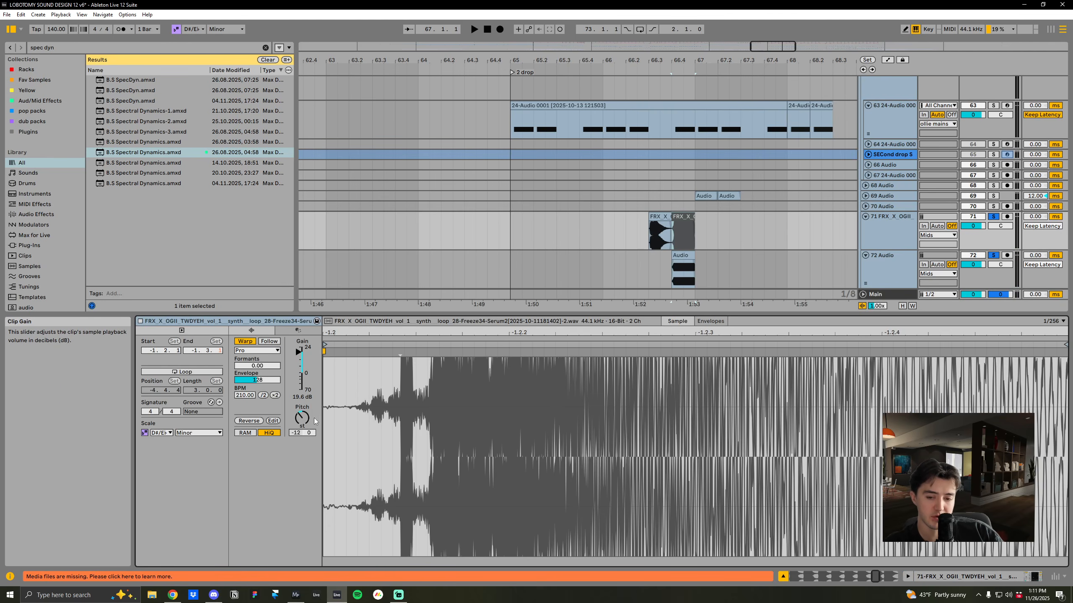
pyautogui.hotkey('shift', 'Tab')
pyautogui.click(682, 247)
# Play the resampled clip at 66.4.1 with only 72 Audio soloed
pyautogui.scroll(2, 1004, 255)
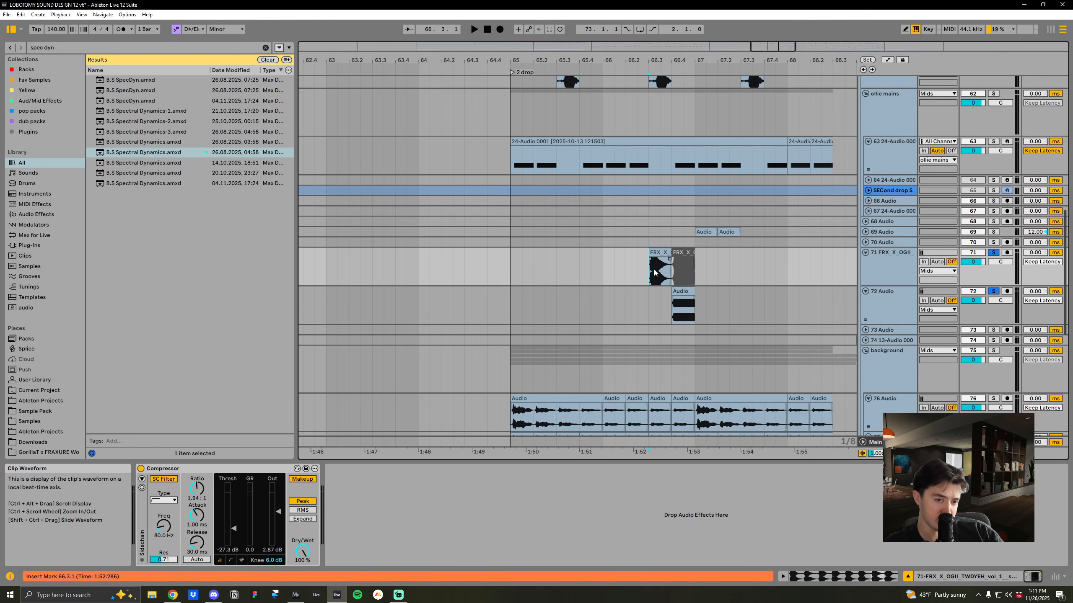
pyautogui.scroll(3, 781, 269)
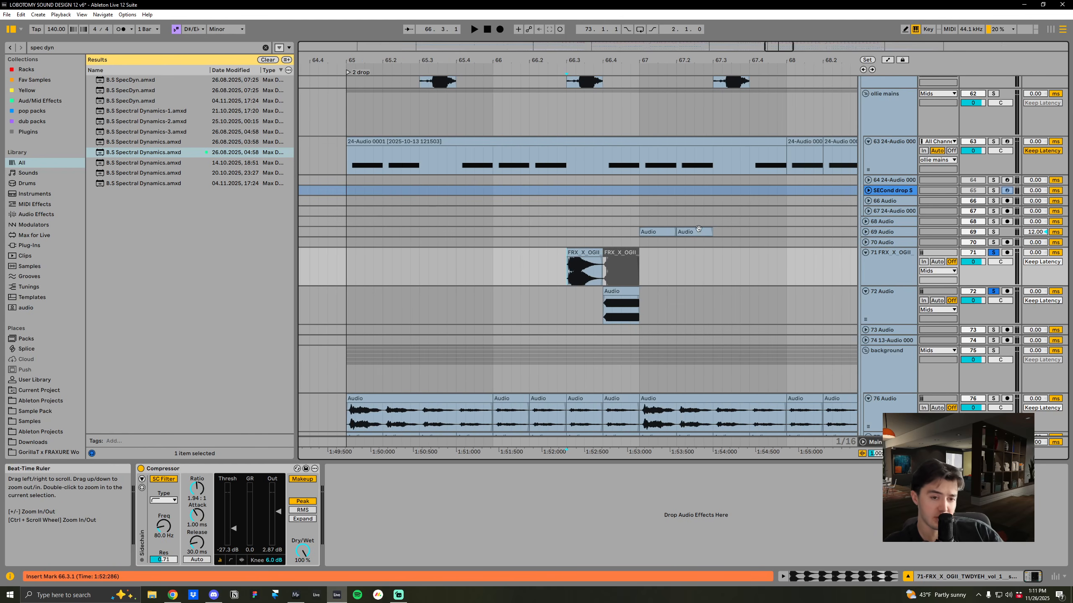
pyautogui.moveTo(645, 68); pyautogui.dragTo(714, 60)
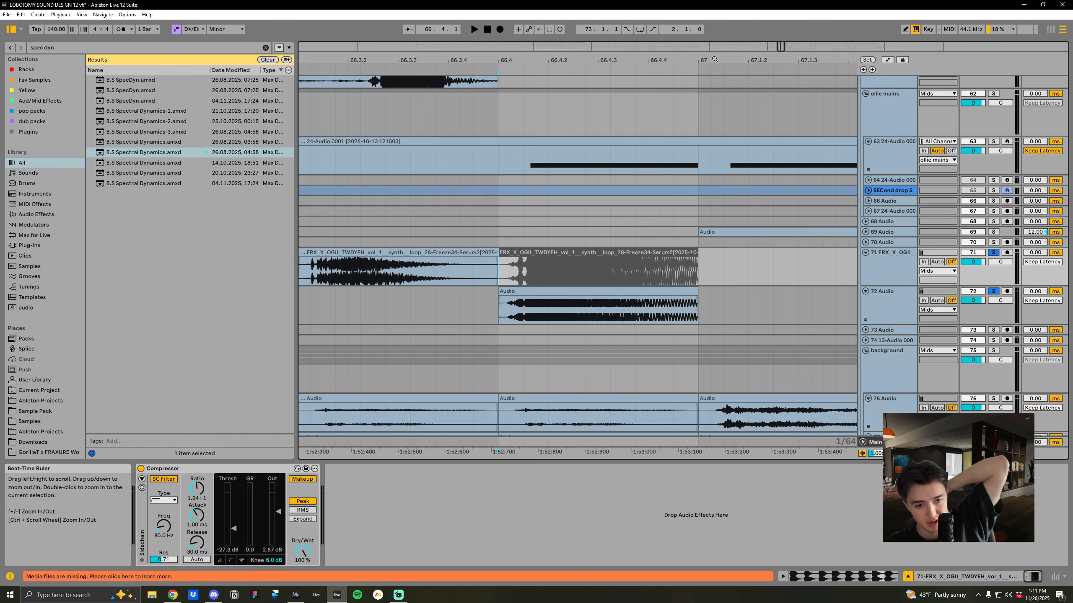
pyautogui.moveTo(685, 56); pyautogui.dragTo(678, 40)
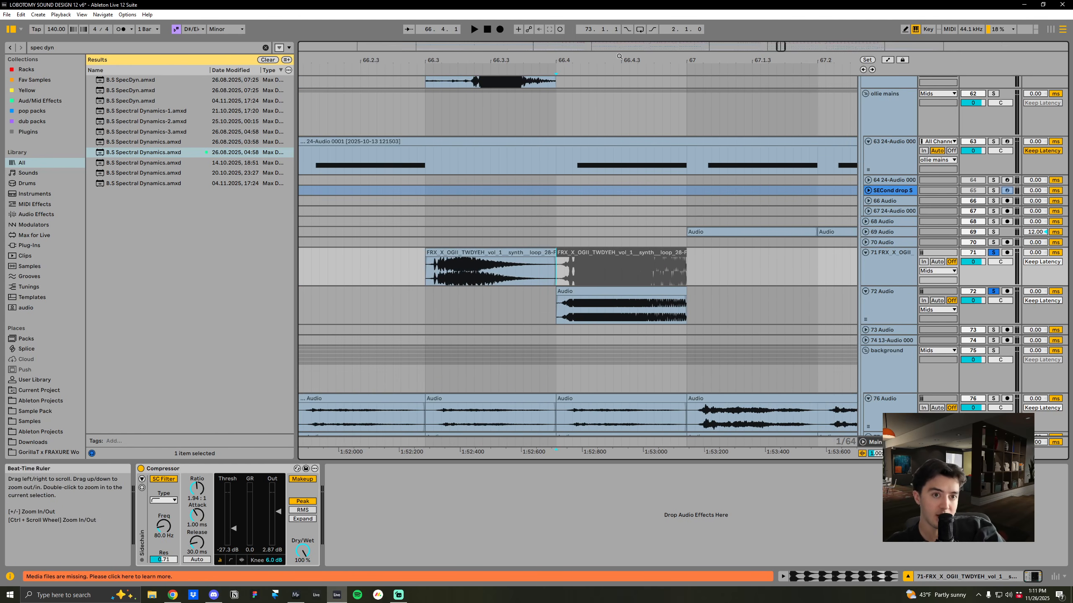
pyautogui.moveTo(620, 56); pyautogui.dragTo(620, 81)
pyautogui.press('Down')
pyautogui.press('space')
pyautogui.press('space')
# Examine the 72 Audio clip's waveform in the sample editor and replay the clip soloed from 66.4.1
pyautogui.doubleClick(672, 291)
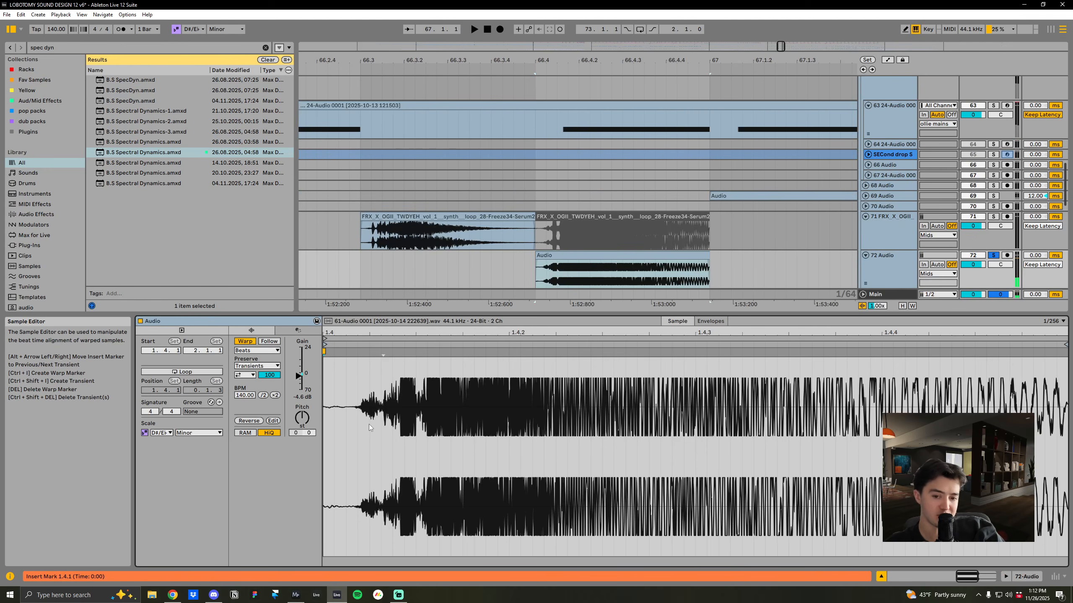
pyautogui.moveTo(507, 333)
pyautogui.mouseDown()
pyautogui.moveTo(507, 357)
pyautogui.moveTo(506, 317)
pyautogui.mouseUp()
pyautogui.hotkey('shift', 'Tab')
pyautogui.click(538, 275)
pyautogui.press('space')
# Turn off solo on 72 Audio and play the full second drop from 66.3.1
pyautogui.moveTo(598, 61); pyautogui.dragTo(598, 40)
pyautogui.click(502, 245)
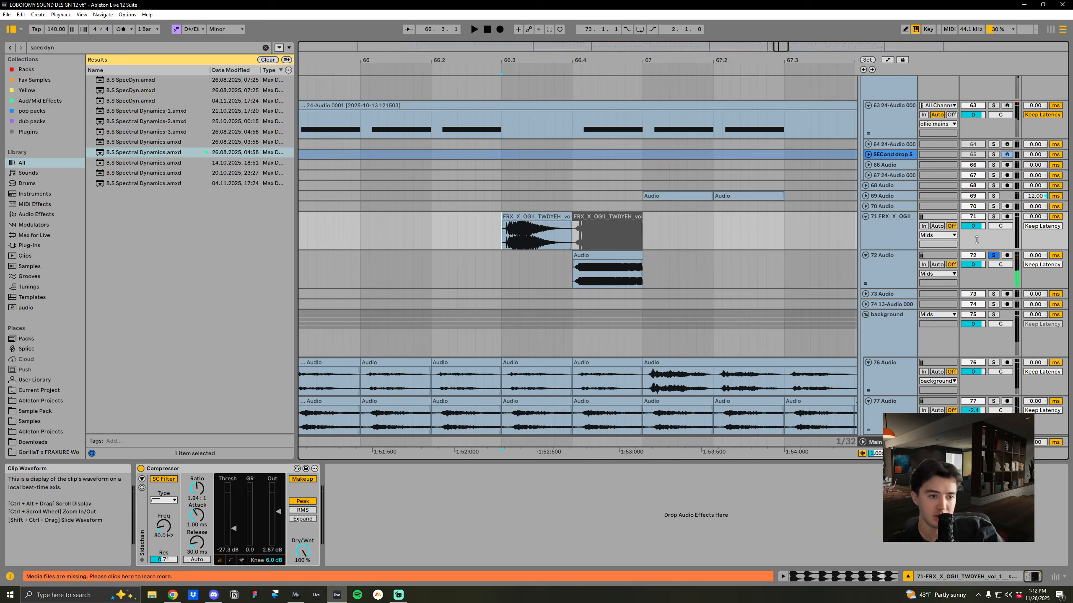
pyautogui.click(992, 255)
pyautogui.press('space')
pyautogui.moveTo(672, 61); pyautogui.dragTo(575, 26)
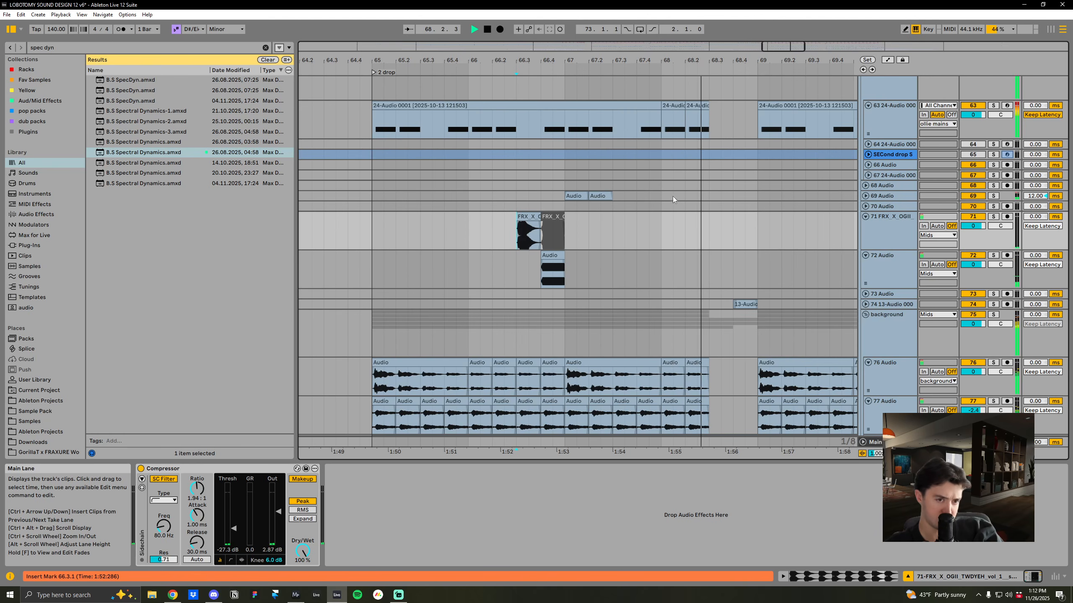
pyautogui.moveTo(711, 61); pyautogui.dragTo(659, 57)
pyautogui.press('space')
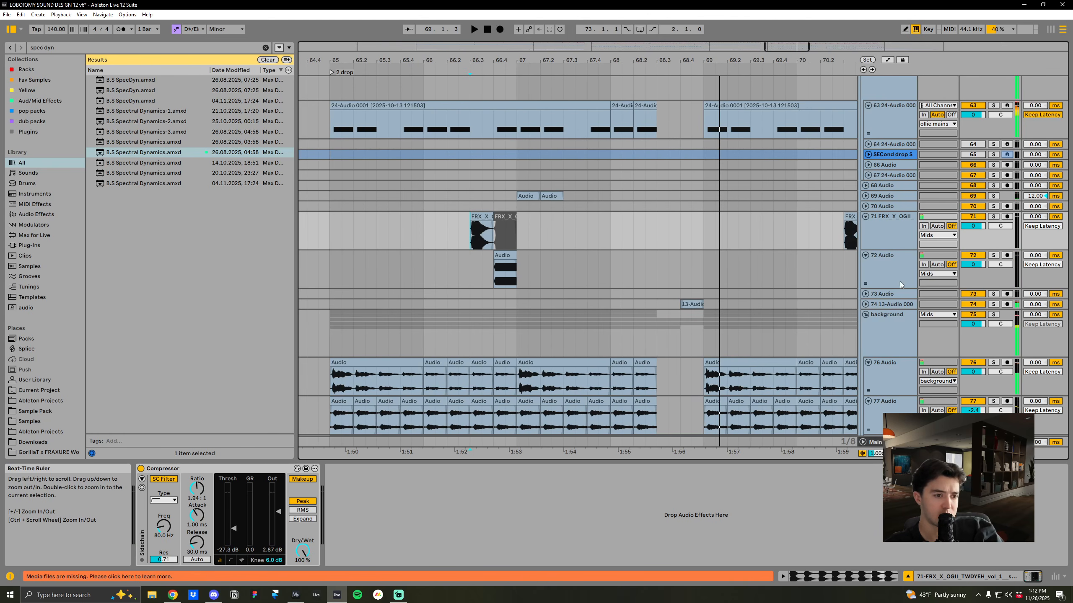
# Unfold 74 13-Audio and play its clip soloed from 68.4.1
pyautogui.click(865, 304)
pyautogui.click(699, 326)
pyautogui.click(994, 305)
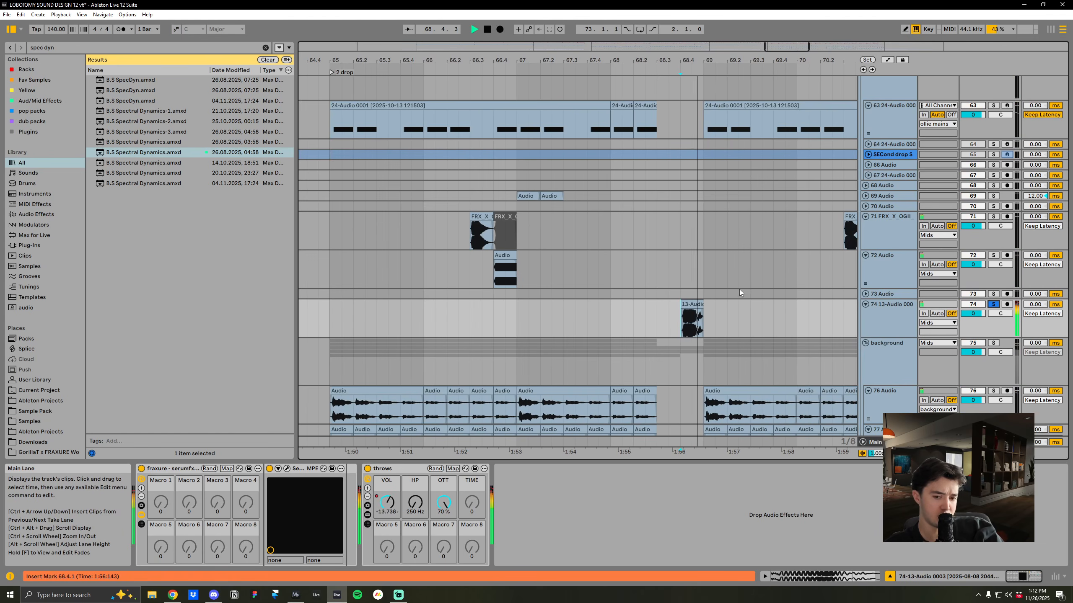
pyautogui.moveTo(710, 62); pyautogui.dragTo(648, 59)
pyautogui.click(629, 330)
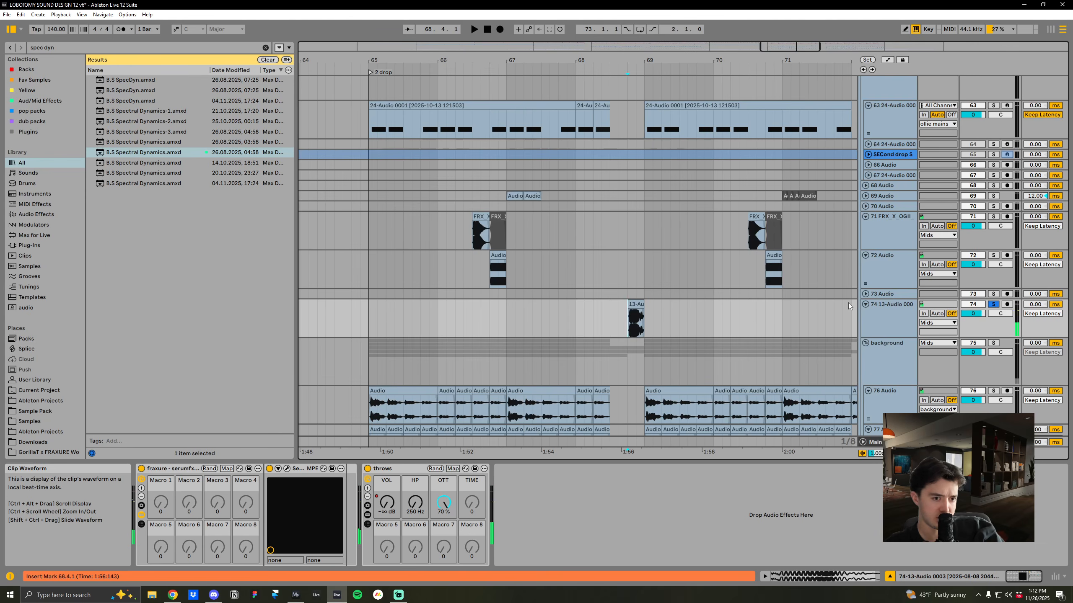
# Fold the 74 13-Audio, 72 Audio and 71 FRX_X_OGII tracks
pyautogui.click(866, 304)
pyautogui.click(865, 255)
pyautogui.click(865, 216)
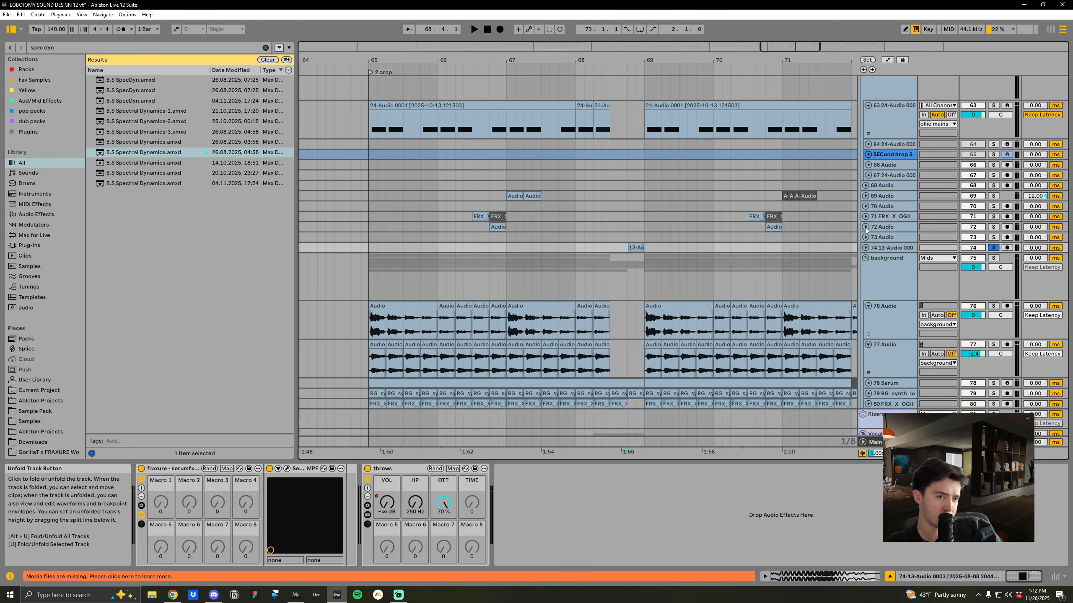
# Show the device chains of 76 Audio and 77 Audio, followed by the 63 24-Audio bass track
pyautogui.click(881, 315)
pyautogui.click(875, 346)
pyautogui.scroll(1, 879, 327)
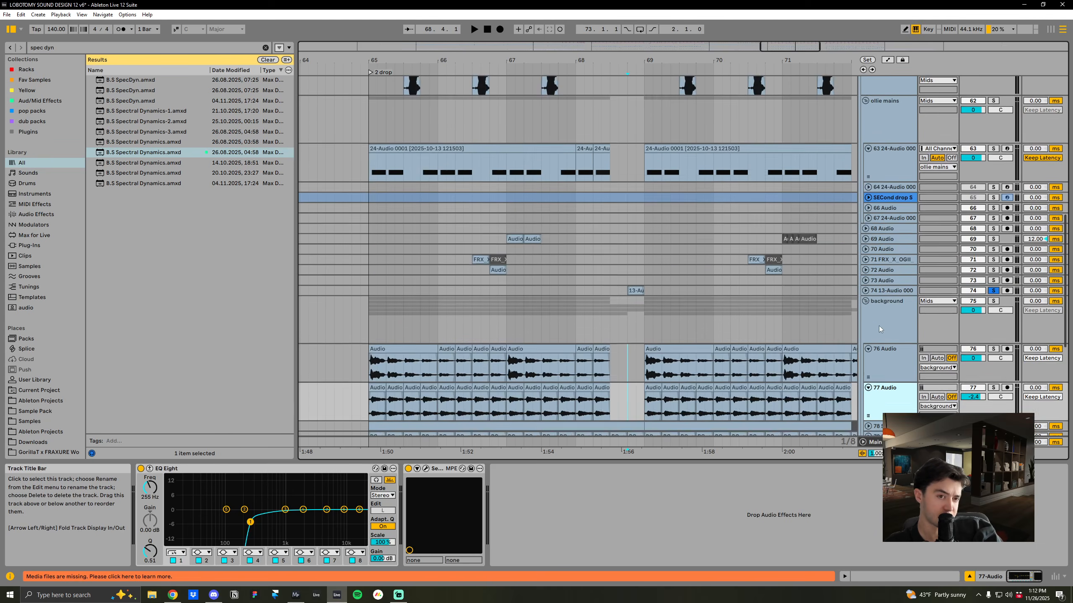
pyautogui.scroll(4, 879, 329)
pyautogui.click(869, 323)
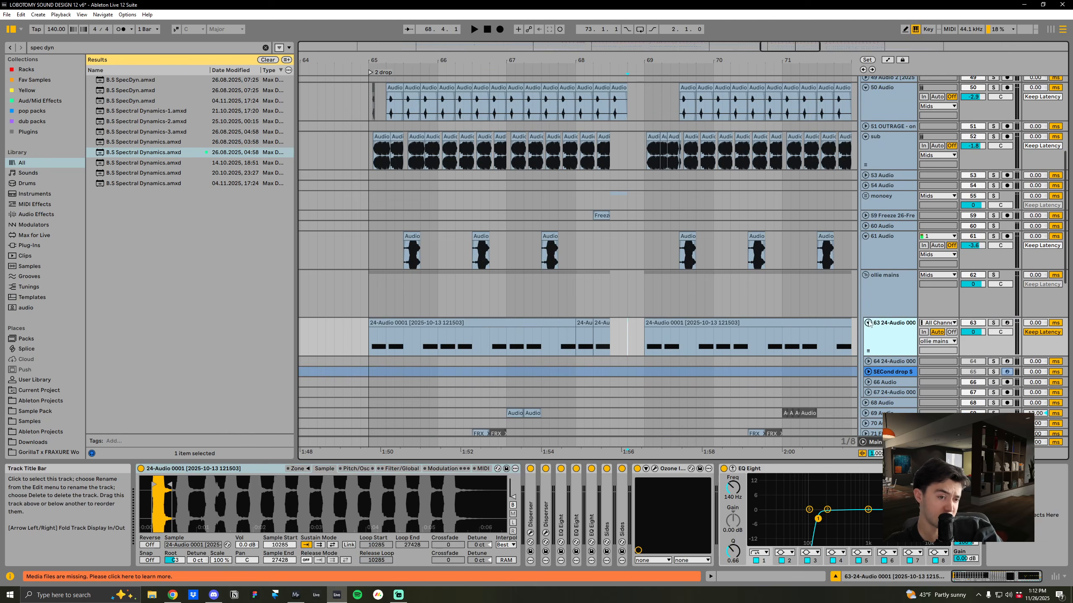
# Fold the 63 24-Audio, 61 Audio, sub and 50 Audio tracks
pyautogui.scroll(1, 869, 321)
pyautogui.click(867, 272)
pyautogui.scroll(3, 872, 279)
pyautogui.click(865, 273)
pyautogui.click(865, 224)
pyautogui.scroll(1, 1066, 232)
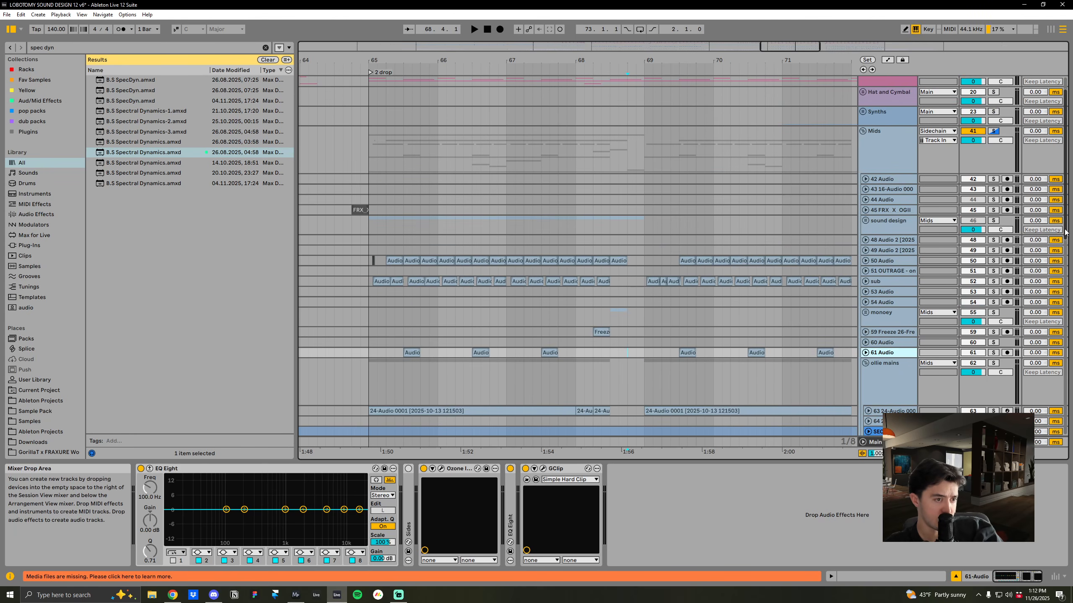
# Open the Drum group and unfold its 2 clap group and 11 FRX_X_OGII kick track
pyautogui.scroll(1, 1064, 162)
pyautogui.click(887, 169)
pyautogui.click(863, 101)
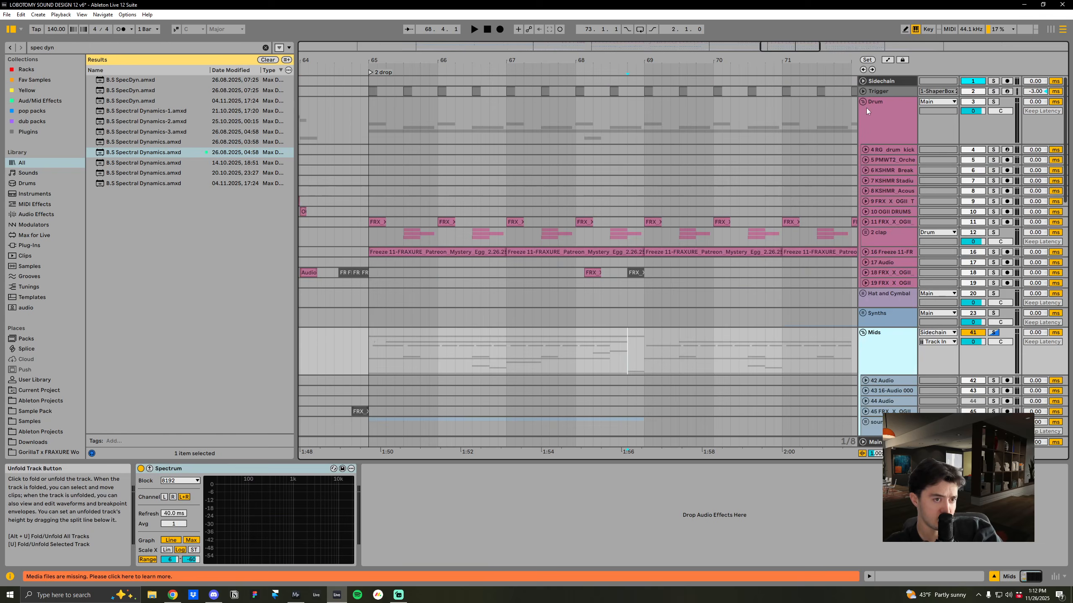
pyautogui.click(865, 233)
pyautogui.click(865, 222)
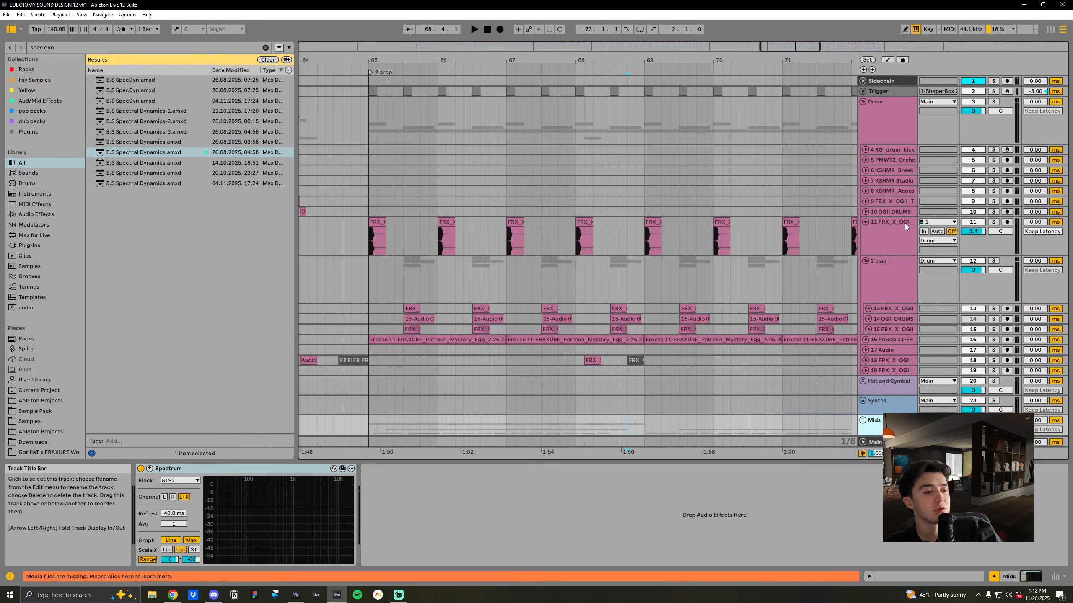
# Solo the 11 FRX_X_OGII kick track and play its clip from 65.1.1
pyautogui.click(371, 245)
pyautogui.click(371, 245)
pyautogui.moveTo(426, 52); pyautogui.dragTo(428, 172)
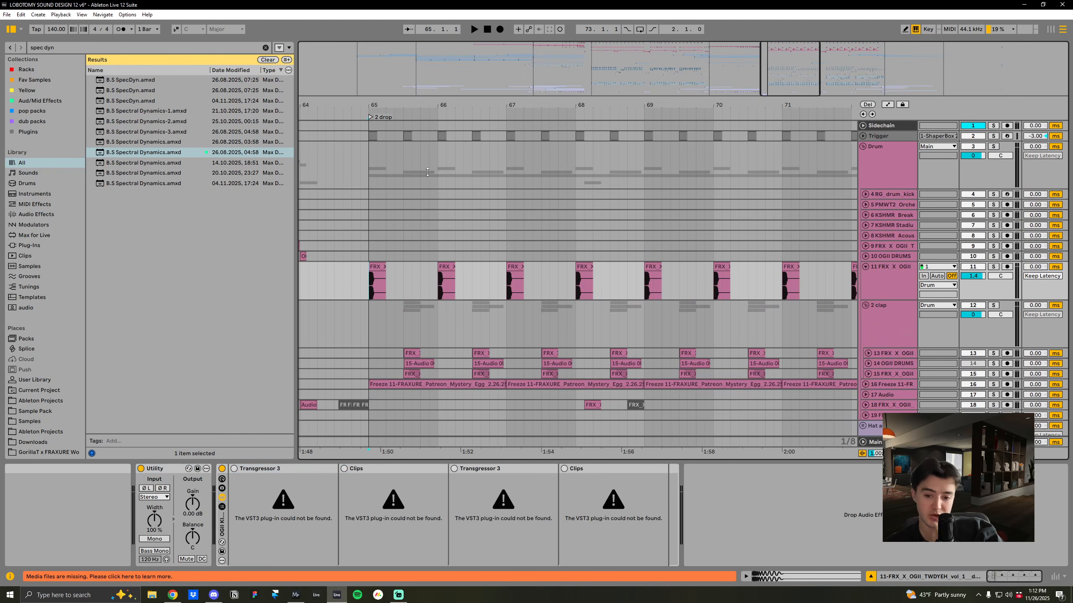
pyautogui.moveTo(420, 86); pyautogui.dragTo(445, 213)
pyautogui.click(881, 238)
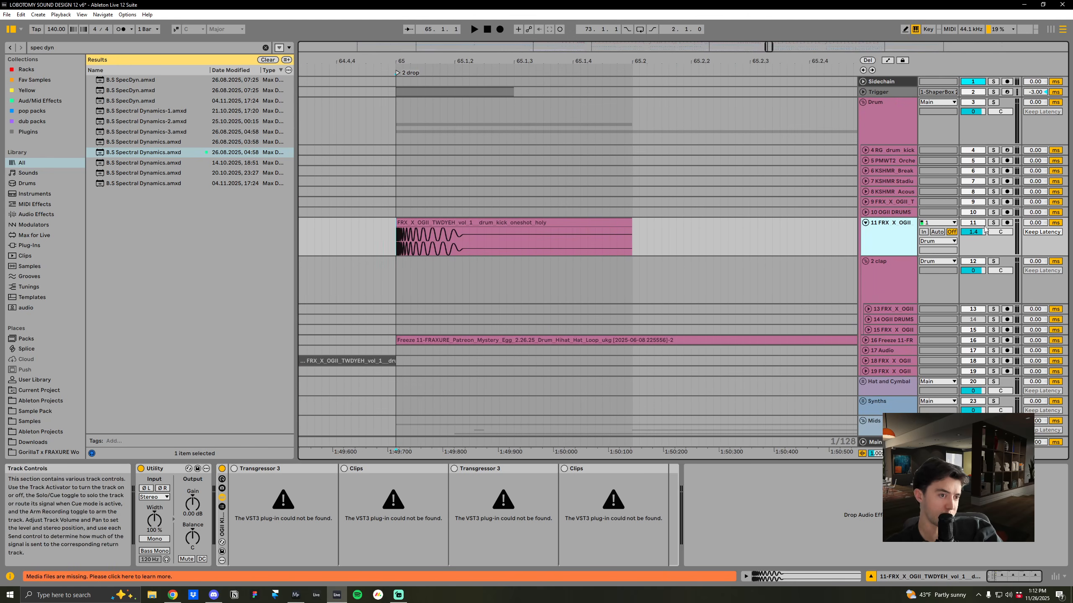
pyautogui.click(993, 222)
pyautogui.press('space')
# Examine the opening waveform cycles of the kick clip at 65.1.1 up close while playing it soloed
pyautogui.moveTo(389, 62); pyautogui.dragTo(390, 139)
pyautogui.moveTo(462, 56); pyautogui.dragTo(694, 119)
pyautogui.press('space')
pyautogui.press('space')
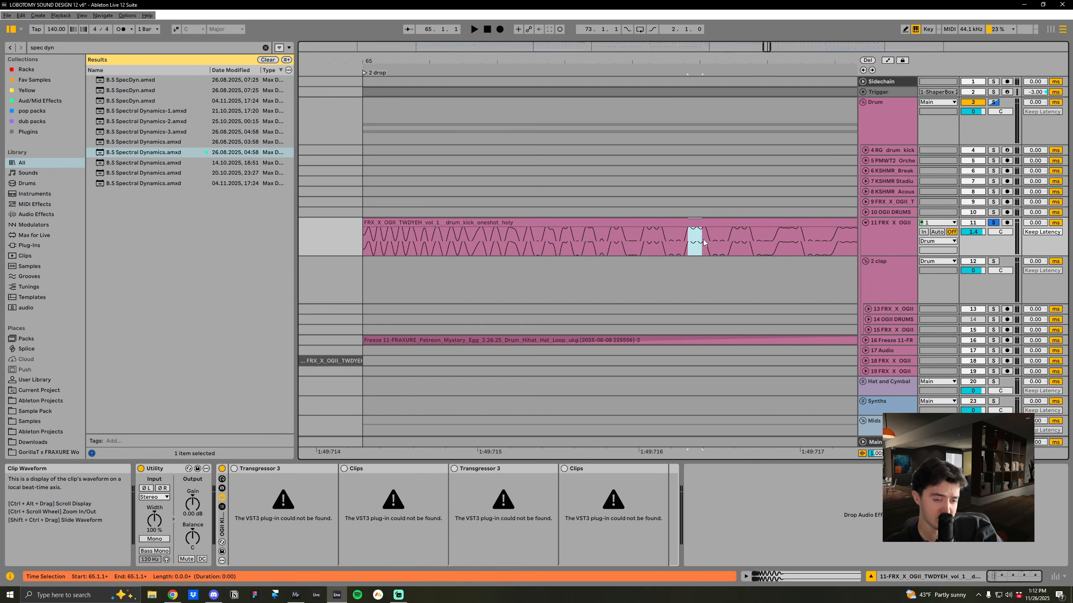
pyautogui.moveTo(730, 62); pyautogui.dragTo(627, 26)
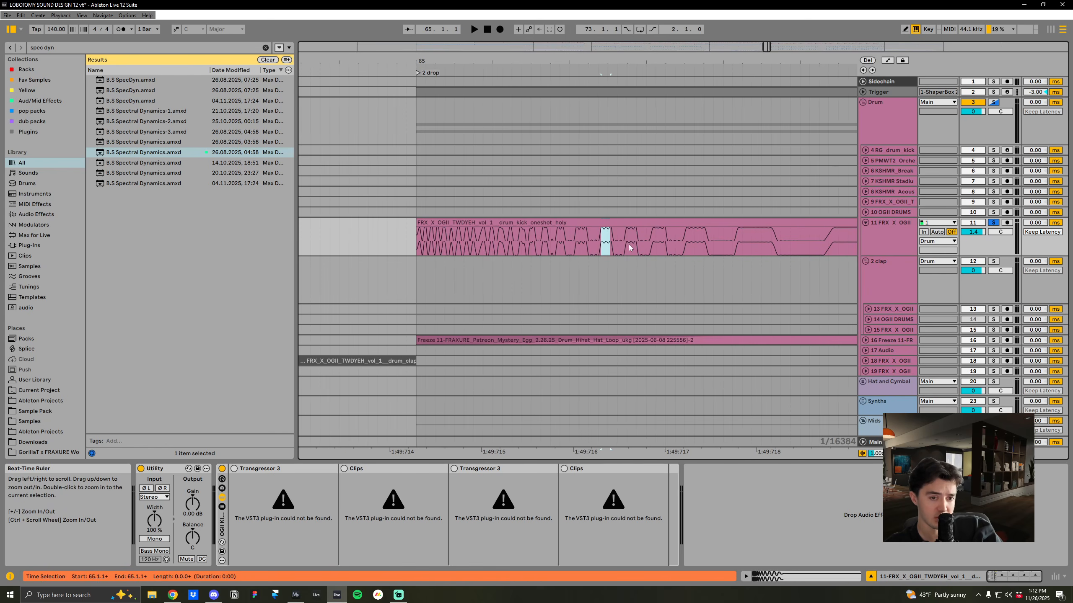
pyautogui.moveTo(694, 62)
pyautogui.mouseDown()
pyautogui.moveTo(693, 85)
pyautogui.moveTo(697, 46)
pyautogui.mouseUp()
pyautogui.click(691, 245)
pyautogui.click(656, 241)
pyautogui.moveTo(675, 61); pyautogui.dragTo(647, 26)
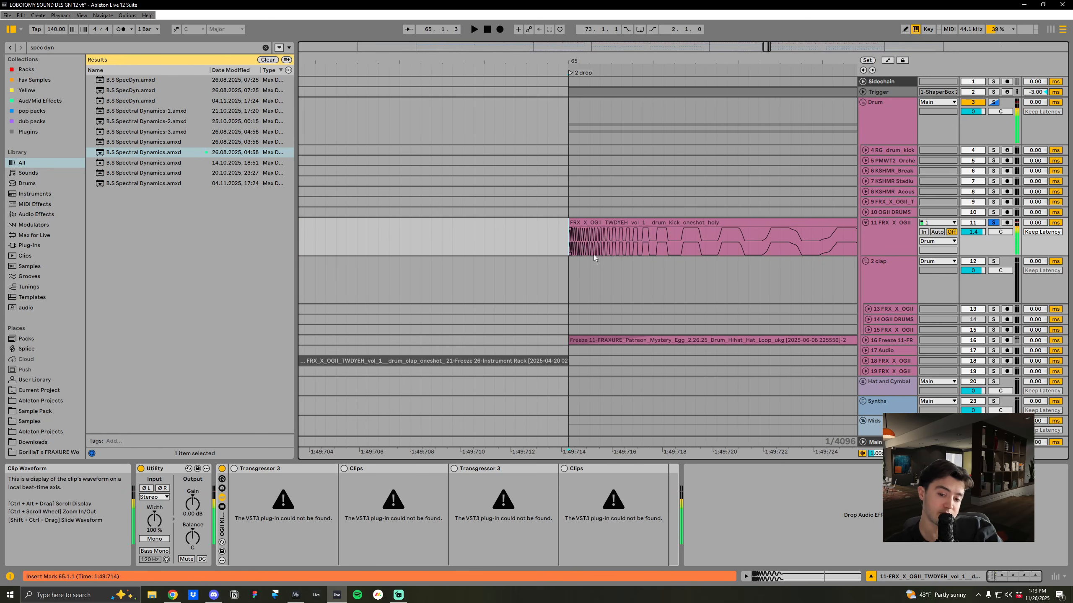
# Try a short fade-in and a changed start on the kick clip at 65.1.1, play it, and undo both changes
pyautogui.moveTo(576, 61)
pyautogui.mouseDown()
pyautogui.moveTo(575, 52)
pyautogui.moveTo(506, 60)
pyautogui.moveTo(554, 144)
pyautogui.mouseUp()
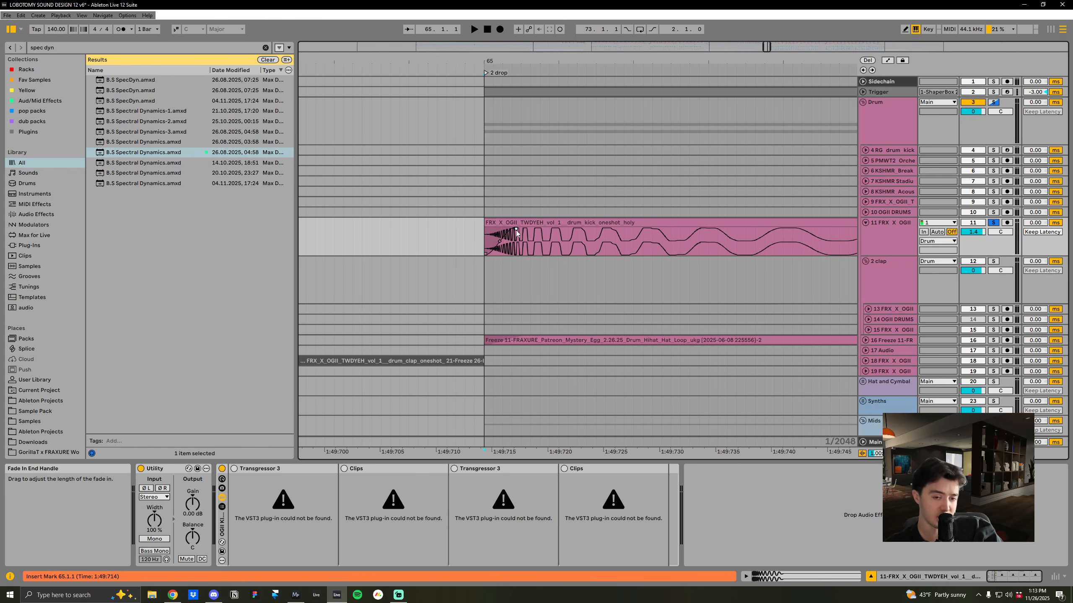
pyautogui.moveTo(516, 230); pyautogui.dragTo(521, 230)
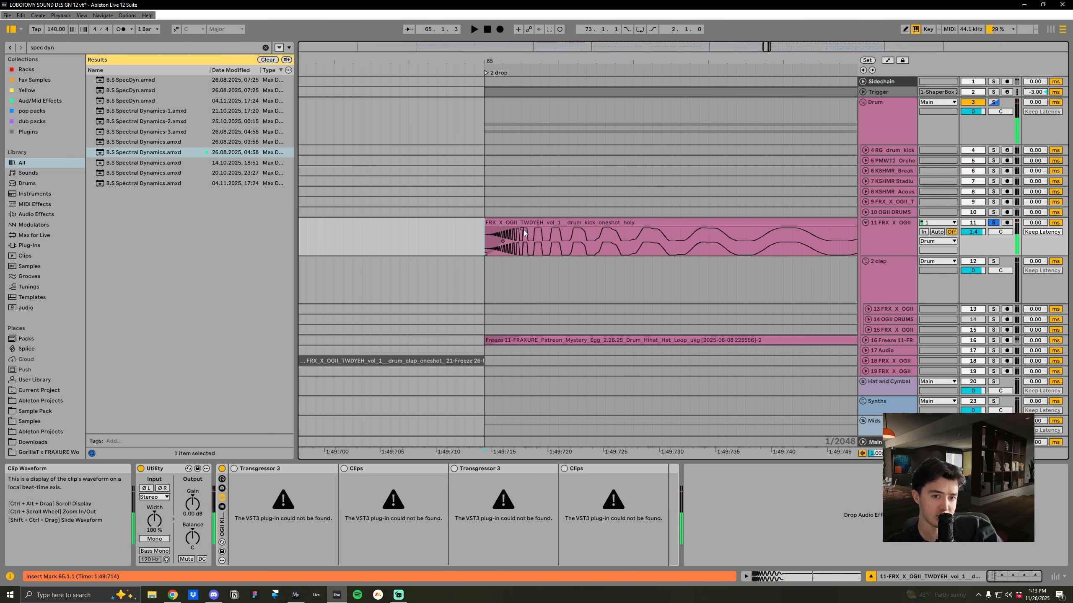
pyautogui.moveTo(490, 224); pyautogui.dragTo(496, 222)
pyautogui.click(484, 242)
pyautogui.press('space')
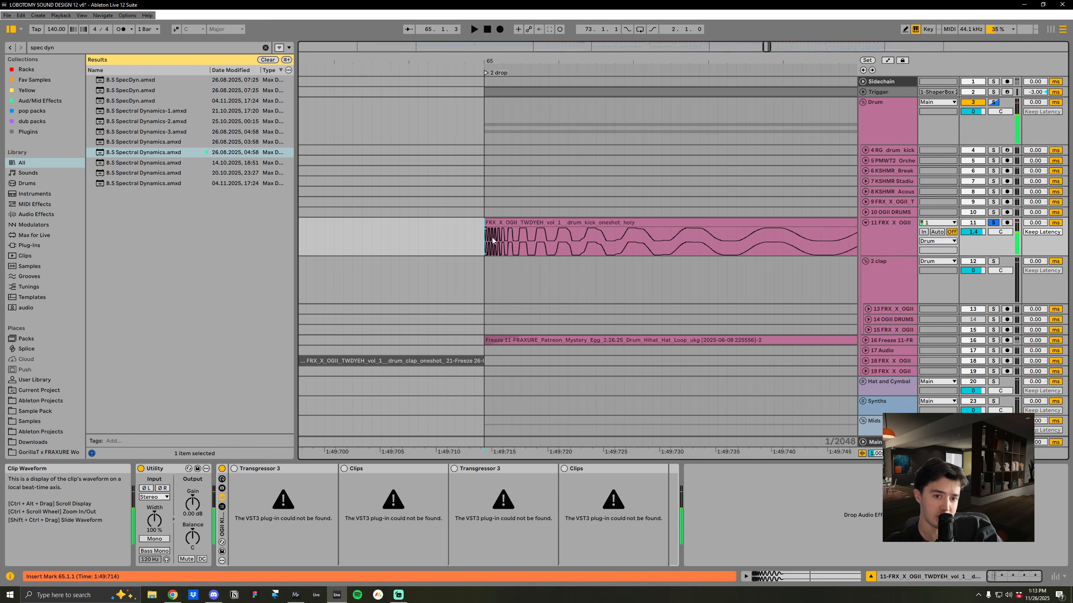
pyautogui.hotkey('ctrl', 'z')
pyautogui.hotkey('ctrl', 'z')
# Play the original kick clip soloed from 65.1.1
pyautogui.click(489, 242)
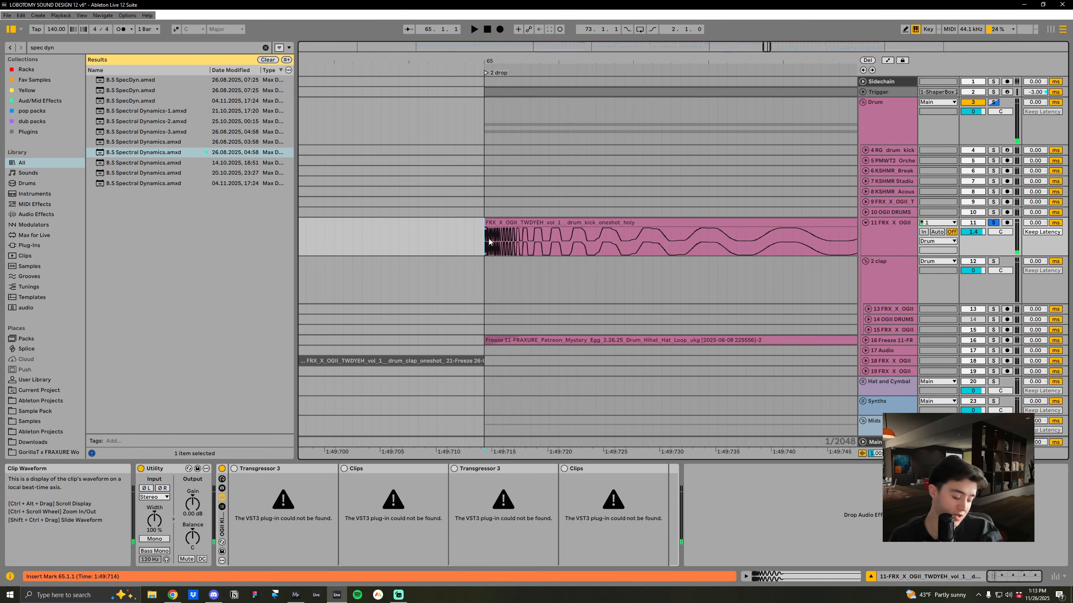
pyautogui.moveTo(593, 60); pyautogui.dragTo(506, 24)
pyautogui.press('space')
# Unfold the 13 FRX_X_OGII, 14 OGII DRUMS and 15 FRX_X_OGII layers of the 2 clap group
pyautogui.click(867, 329)
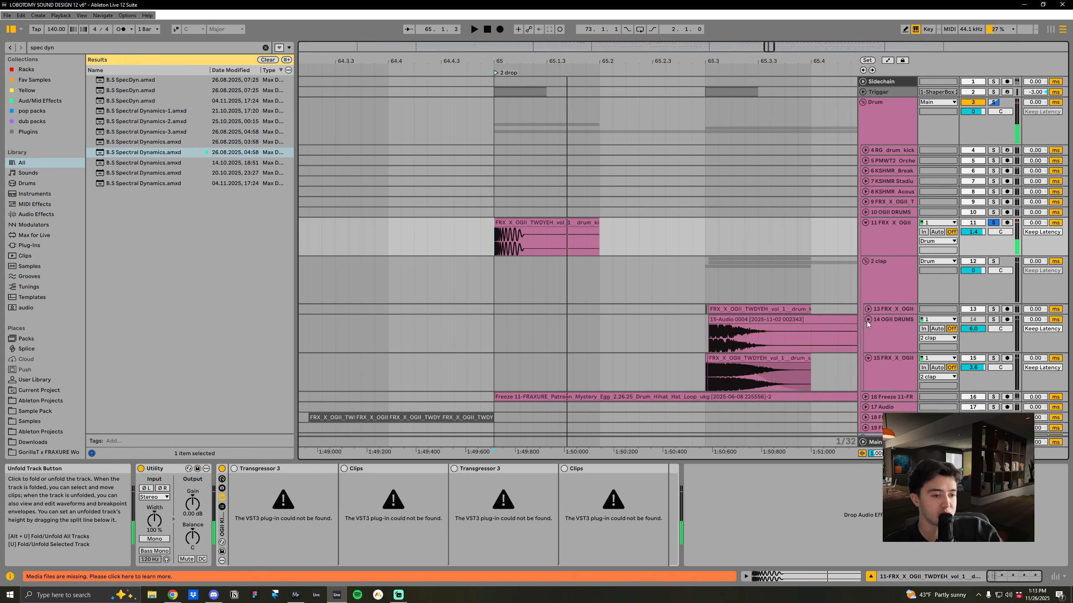
pyautogui.click(867, 320)
pyautogui.click(869, 312)
pyautogui.click(869, 302)
pyautogui.click(868, 310)
# Solo the 2 clap group and play its layered snare hit from 65.3.1
pyautogui.click(708, 288)
pyautogui.click(887, 277)
pyautogui.click(993, 262)
pyautogui.click(708, 275)
pyautogui.moveTo(757, 60); pyautogui.dragTo(616, 67)
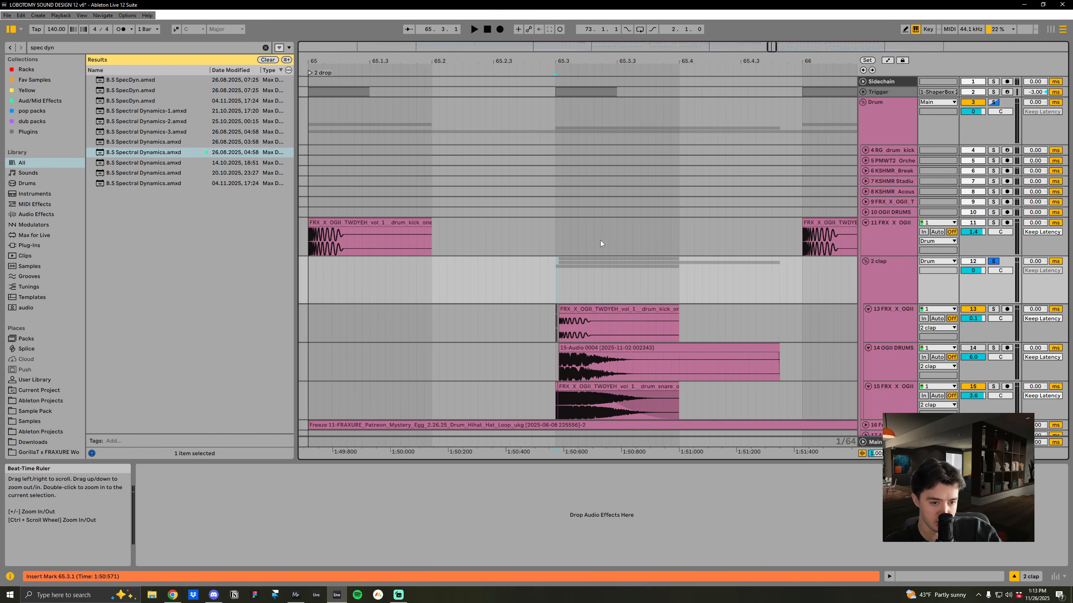
pyautogui.scroll(-3, 600, 241)
pyautogui.click(558, 282)
pyautogui.press('space')
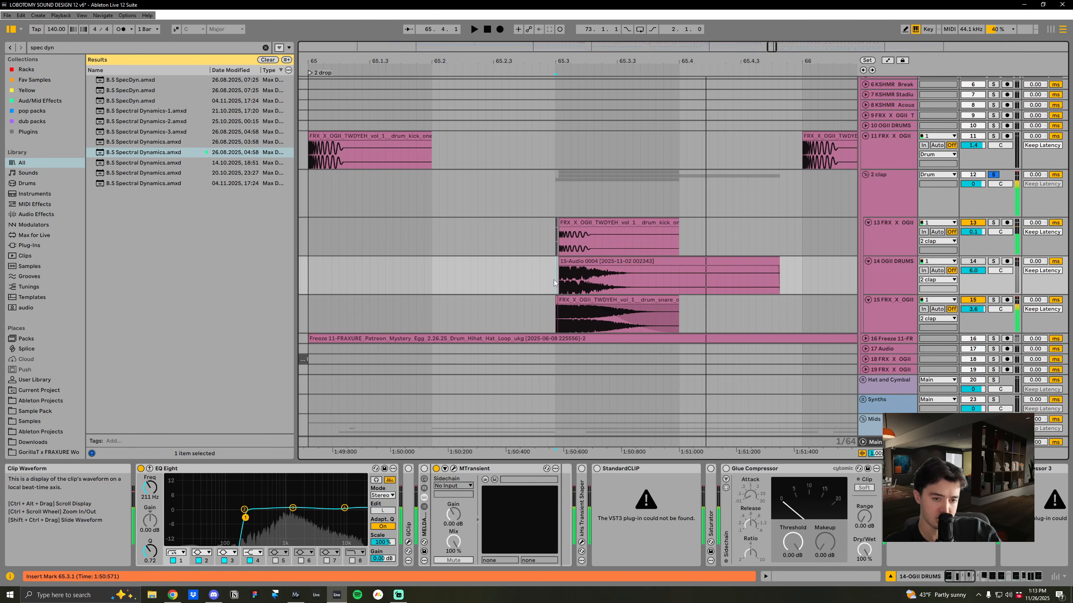
pyautogui.press('space')
pyautogui.moveTo(575, 61); pyautogui.dragTo(576, 118)
pyautogui.press('space')
pyautogui.press('space')
pyautogui.press('space')
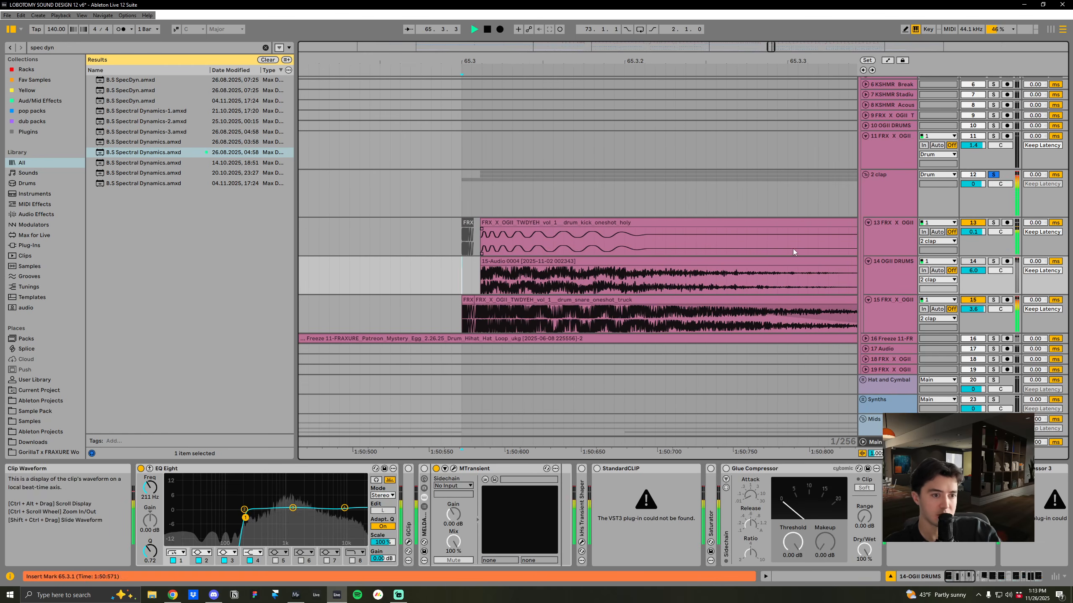
# Solo the 13 FRX_X_OGII kick layer of the 2 clap group and play it from 65.3.1
pyautogui.click(890, 232)
pyautogui.click(993, 222)
pyautogui.press('space')
pyautogui.press('space')
pyautogui.press('space')
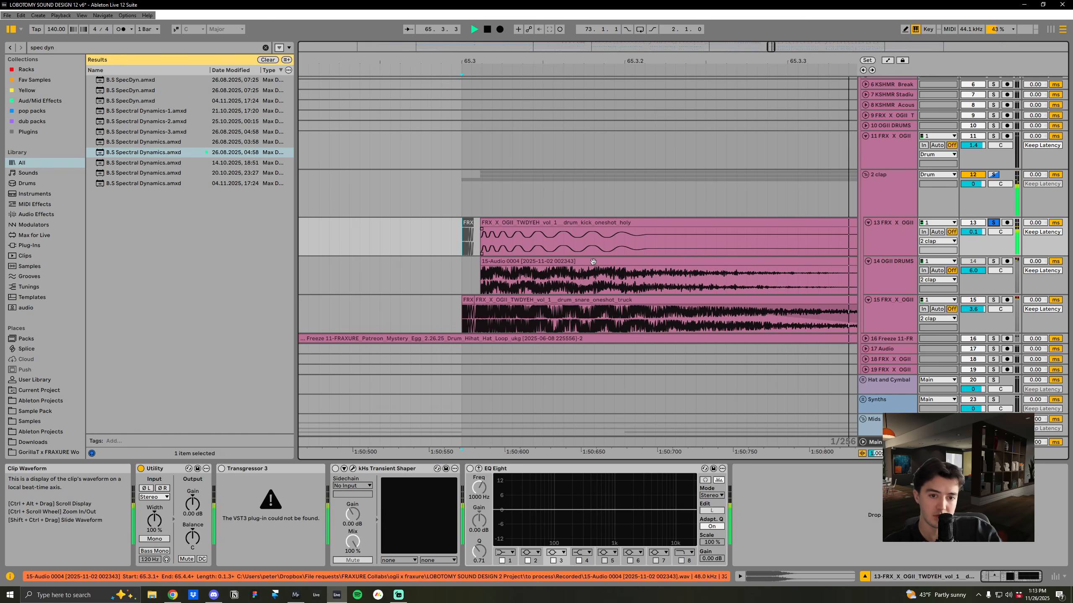
pyautogui.moveTo(481, 61); pyautogui.dragTo(481, 53)
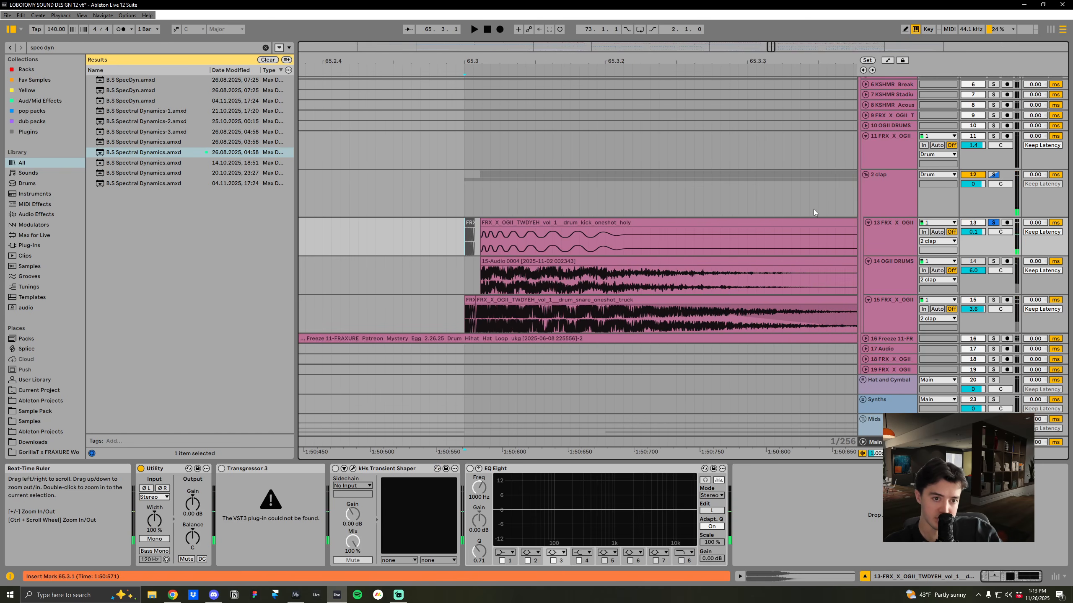
pyautogui.click(464, 237)
pyautogui.press('space')
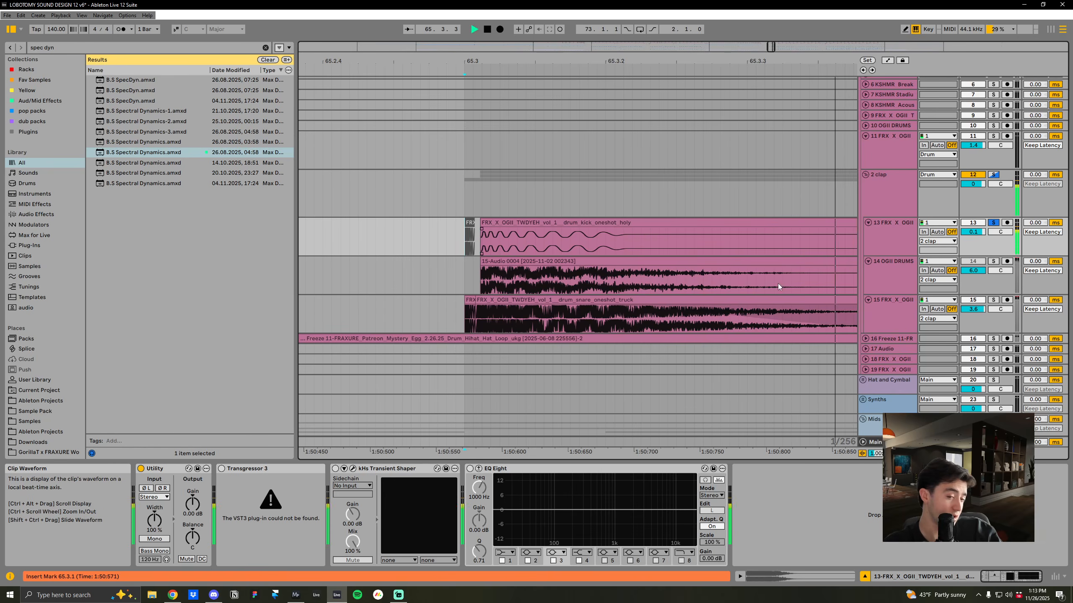
pyautogui.press('space')
# Solo the 14 OGII DRUMS layer and play it from 65.3.1, followed by soloing the 15 FRX_X_OGII snare layer
pyautogui.click(892, 272)
pyautogui.click(993, 261)
pyautogui.press('space')
pyautogui.press('space')
pyautogui.click(993, 262)
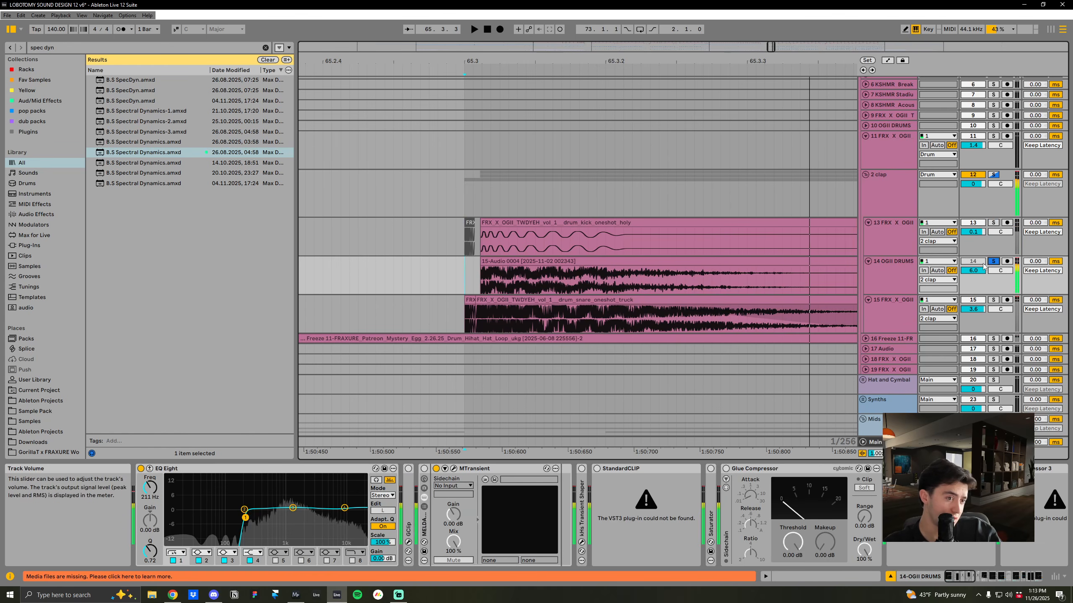
pyautogui.click(994, 300)
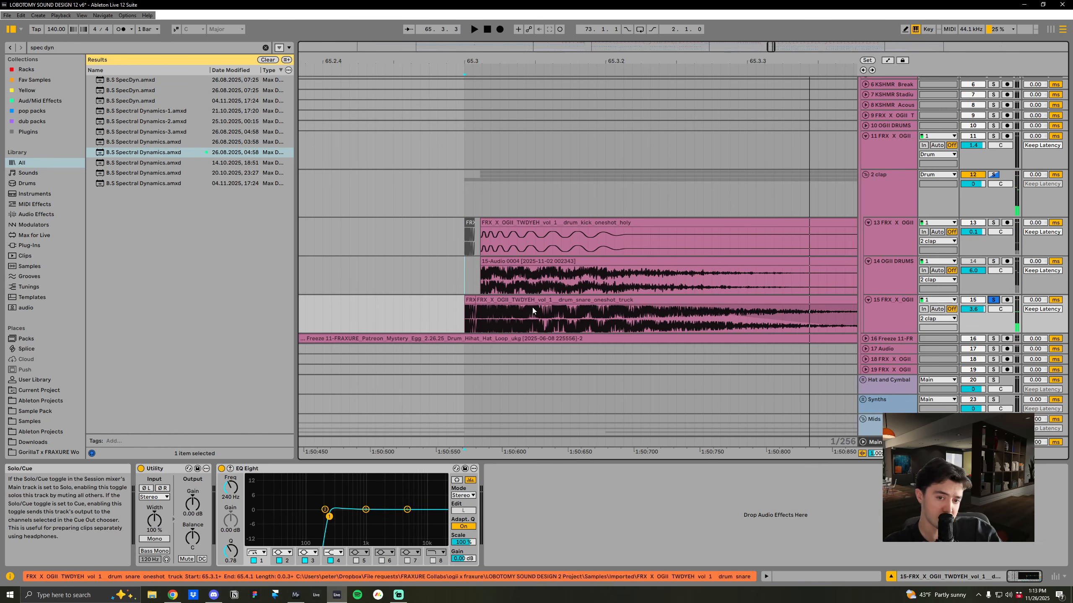
pyautogui.click(905, 315)
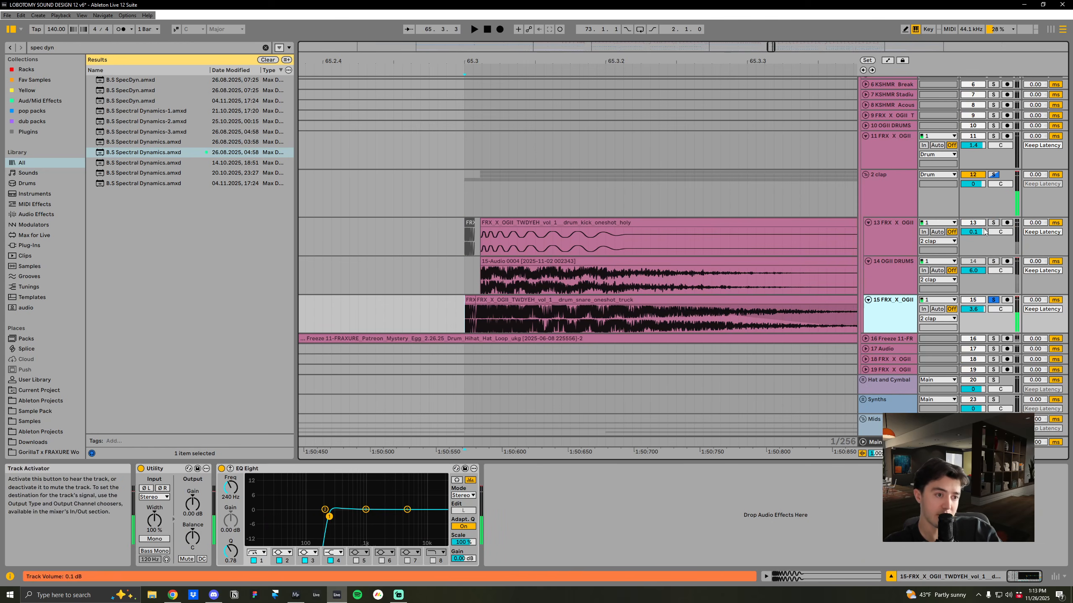
# Turn off all solos and play the full mix from the snare hit at 65.3.1
pyautogui.click(994, 175)
pyautogui.press('space')
pyautogui.press('space')
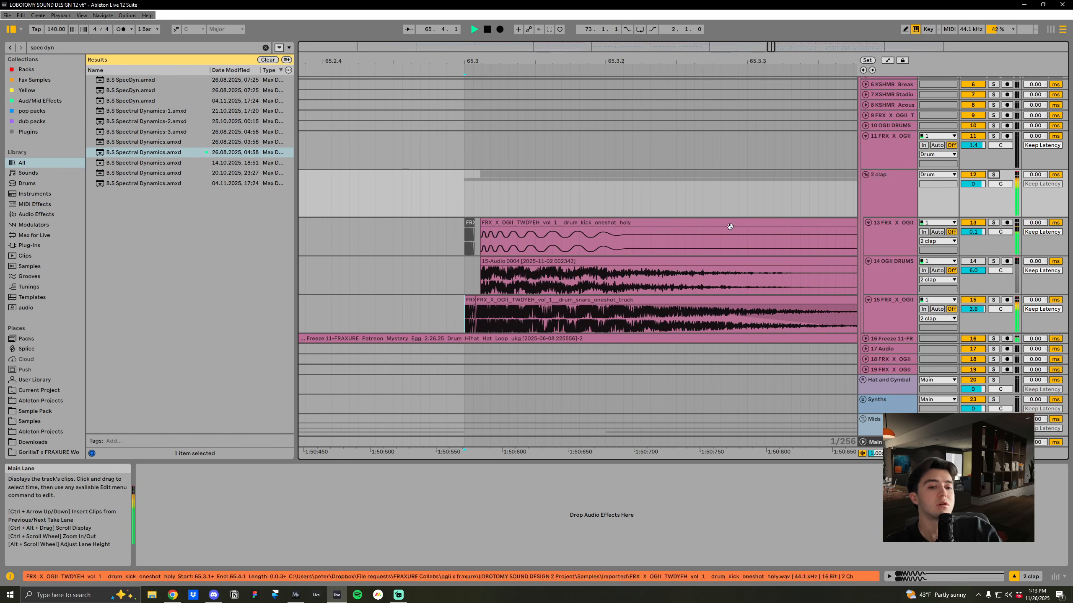
pyautogui.press('space')
pyautogui.press('space')
pyautogui.click(466, 200)
pyautogui.press('space')
pyautogui.press('space')
pyautogui.moveTo(545, 63); pyautogui.dragTo(507, 38)
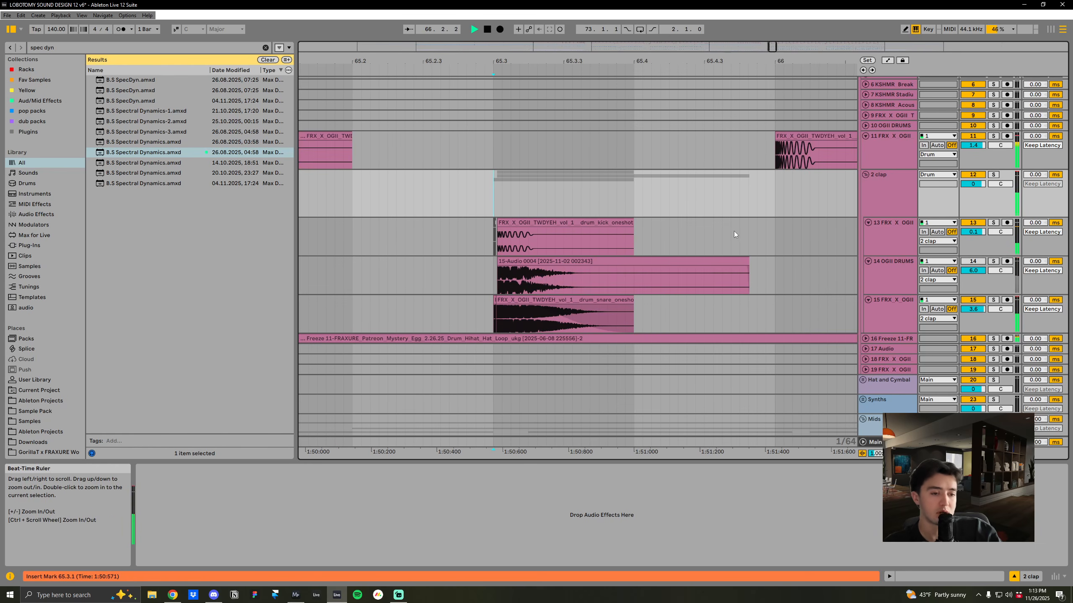
pyautogui.moveTo(687, 60); pyautogui.dragTo(664, 51)
pyautogui.press('space')
pyautogui.press('space')
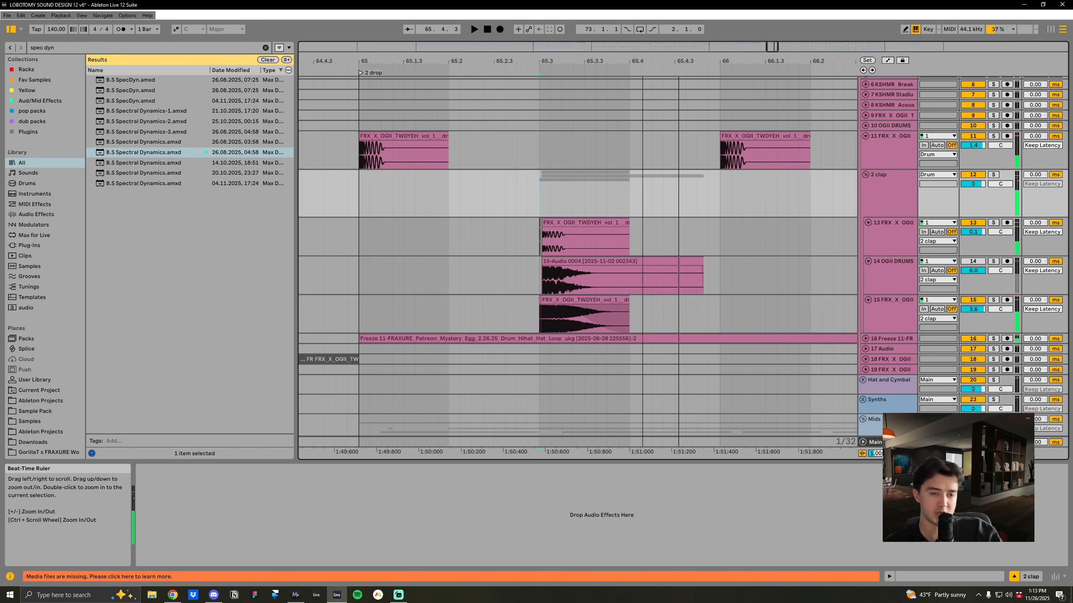
pyautogui.moveTo(643, 61); pyautogui.dragTo(604, 49)
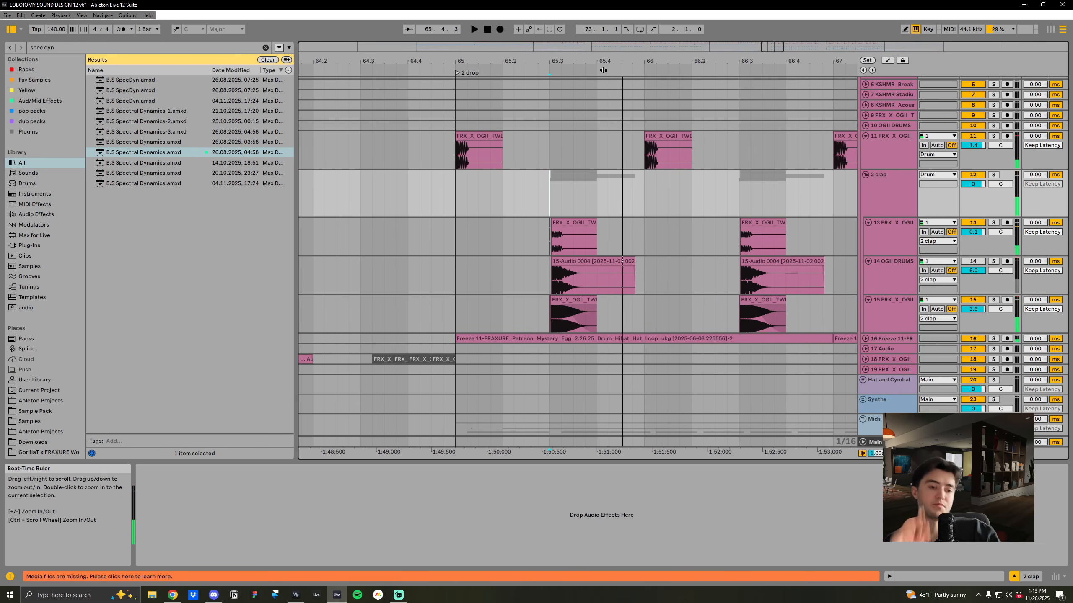
# Fold the 2 clap group and unfold the 16 Freeze hi-hat loop, 18 FRX_X_OGII and 19 FRX_X_OGII tracks
pyautogui.click(865, 338)
pyautogui.moveTo(609, 59); pyautogui.dragTo(589, 32)
pyautogui.click(864, 177)
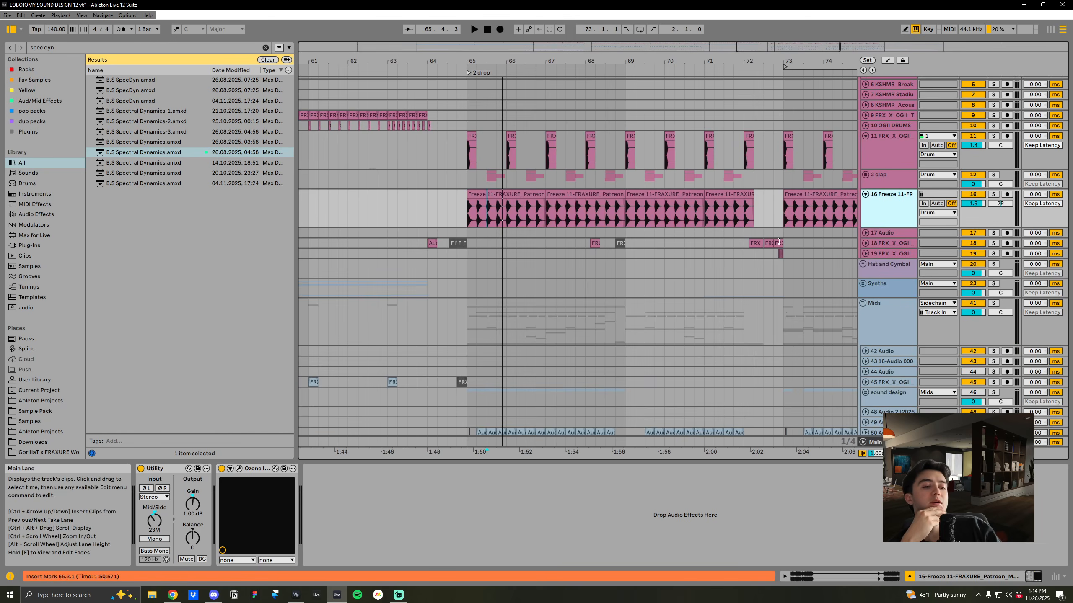
pyautogui.click(887, 244)
pyautogui.click(865, 244)
pyautogui.click(865, 282)
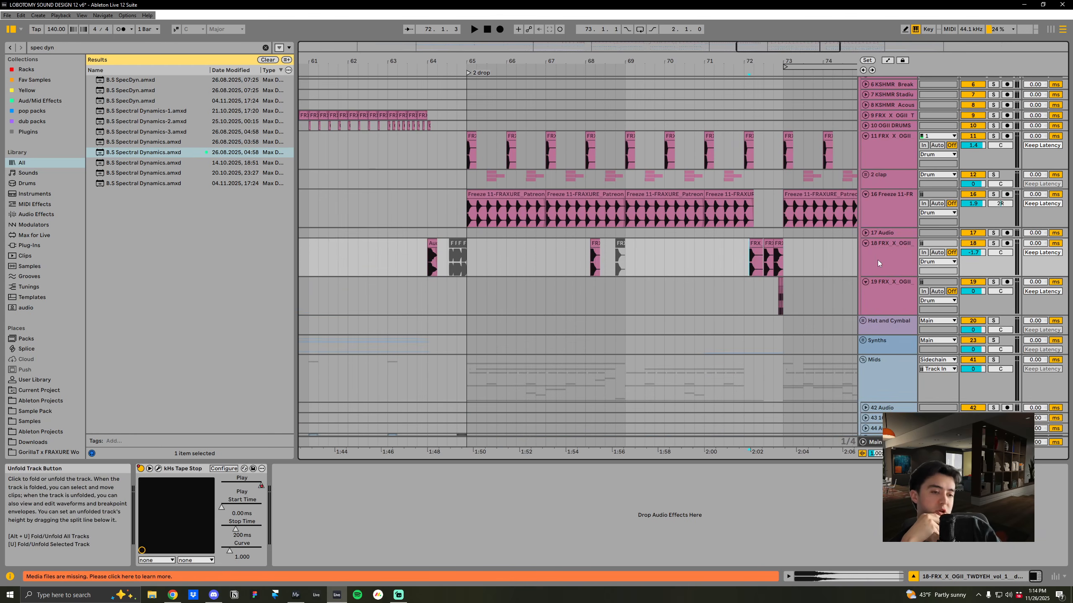
# Play the drum fill on 18 FRX_X_OGII soloed from 72.1.1, and turn its solo off during playback
pyautogui.click(878, 260)
pyautogui.click(993, 244)
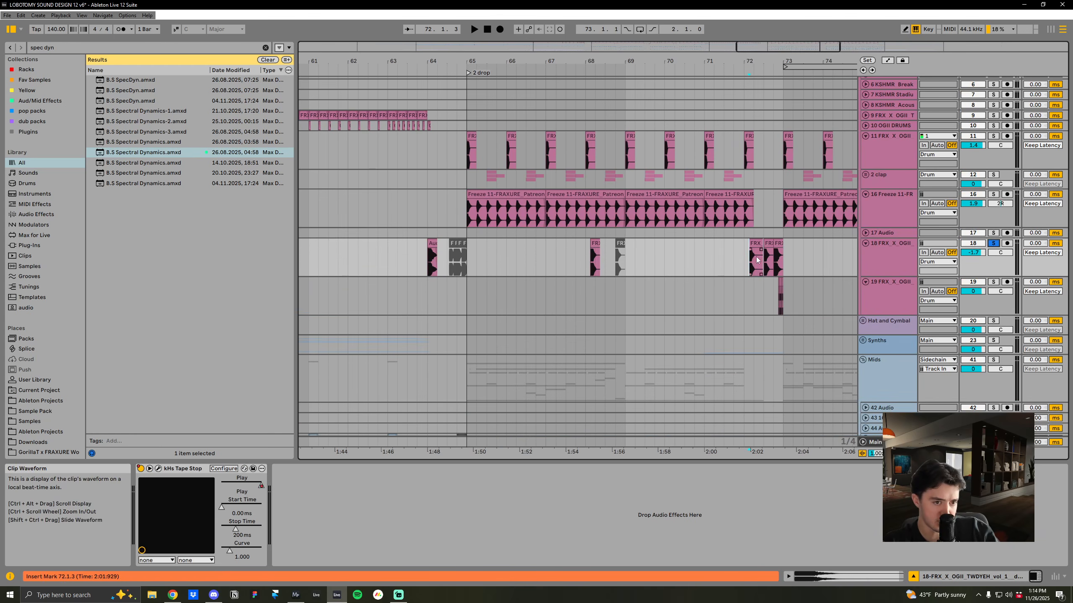
pyautogui.click(741, 263)
pyautogui.press('space')
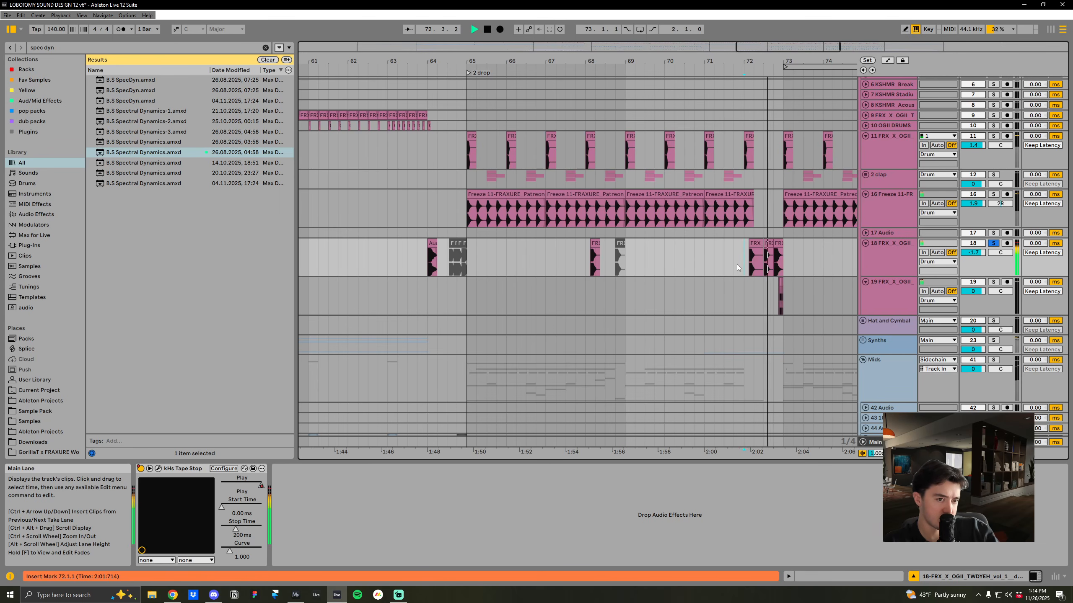
pyautogui.click(994, 243)
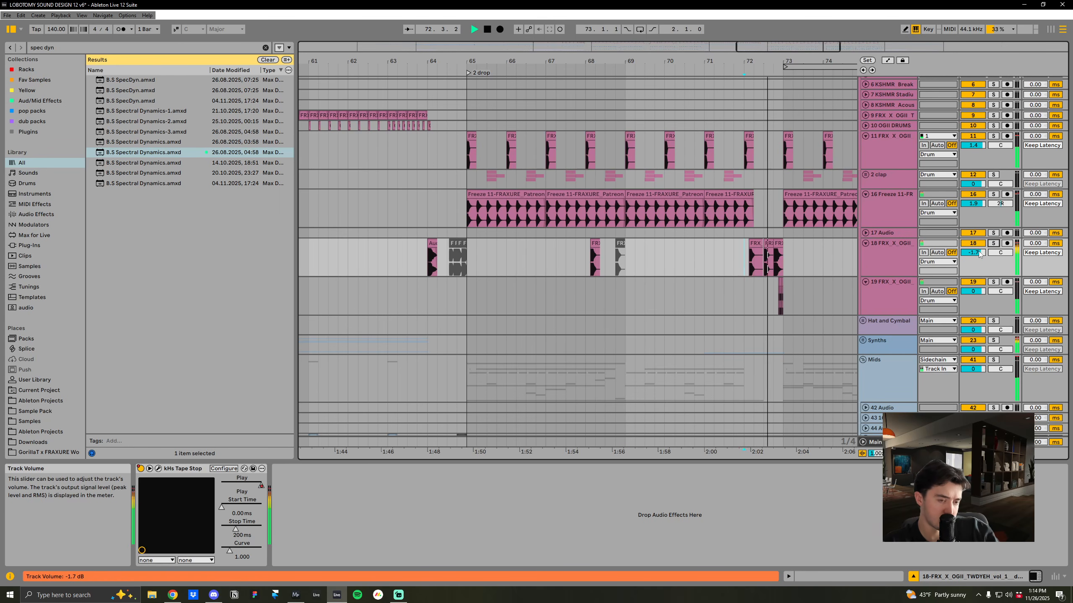
# Fold the 18 FRX_X_OGII, 19 FRX_X_OGII and 16 Freeze drum tracks
pyautogui.click(864, 243)
pyautogui.click(864, 254)
pyautogui.click(865, 194)
pyautogui.scroll(-10, 756, 351)
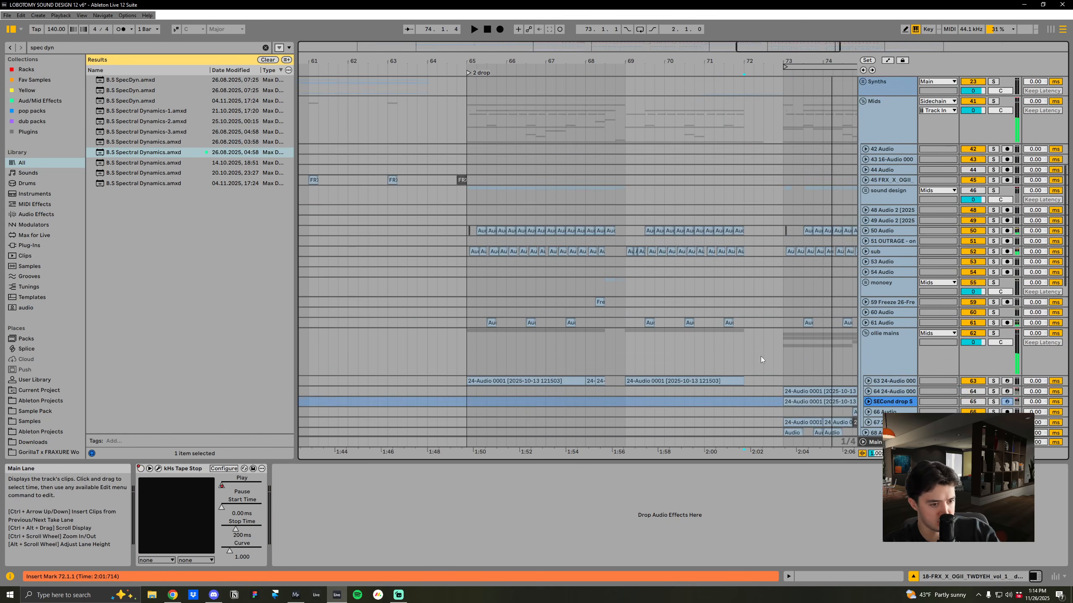
# Unfold the SECond drop S, 66 Audio, 67 24-Audio and 68 Audio tracks in the bass section
pyautogui.click(865, 331)
pyautogui.click(868, 320)
pyautogui.click(868, 310)
pyautogui.click(868, 300)
pyautogui.scroll(-3, 825, 265)
# Play the 67 24-Audio bass soloed from 73.1.1, and switch the solo to the SECond drop S track
pyautogui.moveTo(802, 61); pyautogui.dragTo(580, 77)
pyautogui.click(558, 338)
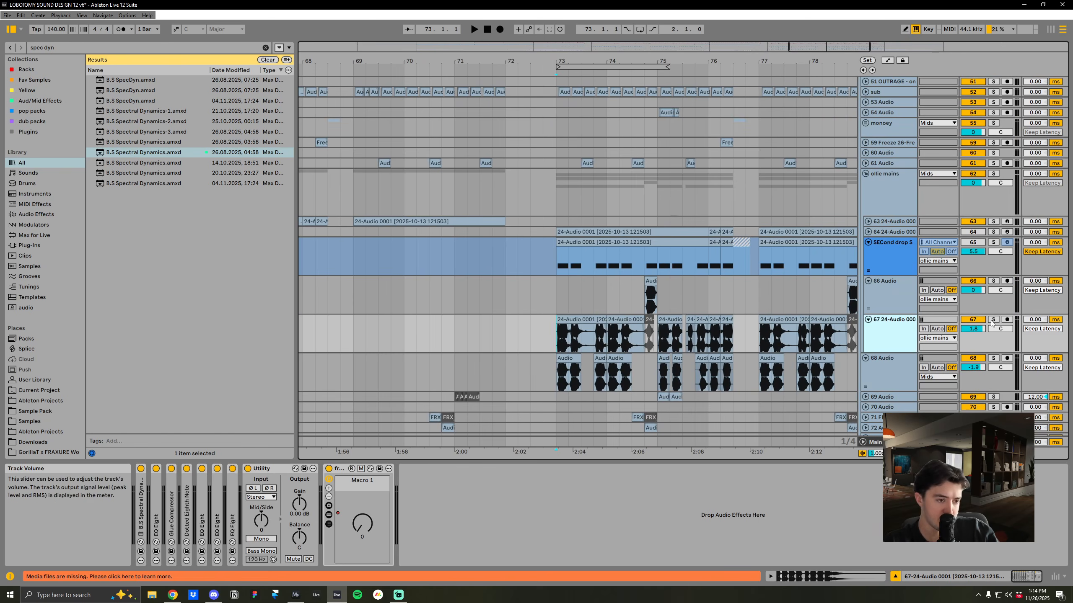
pyautogui.press('s')
pyautogui.press('space')
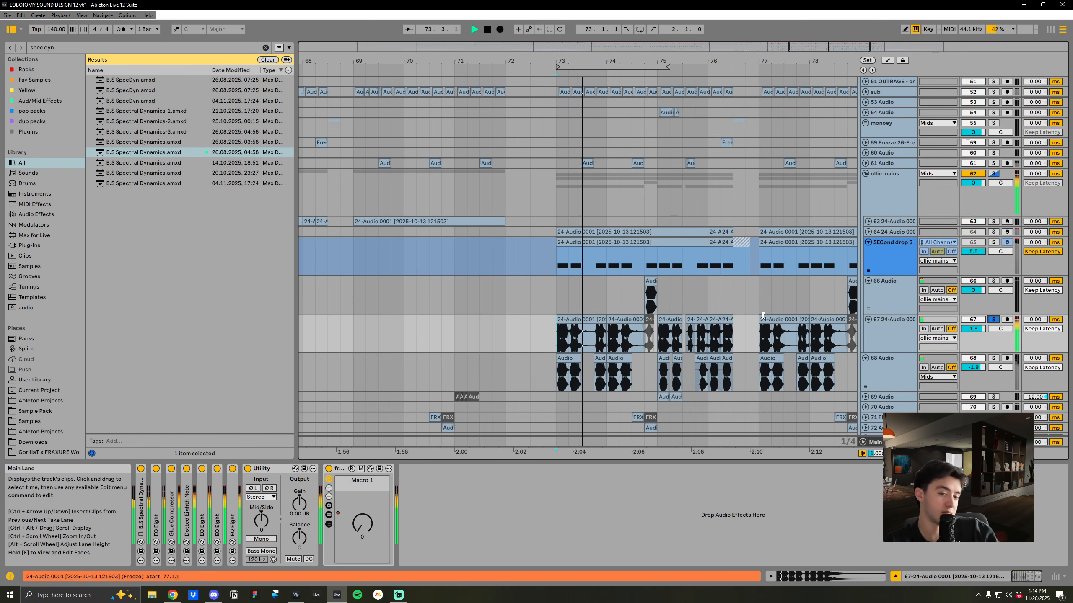
pyautogui.click(995, 243)
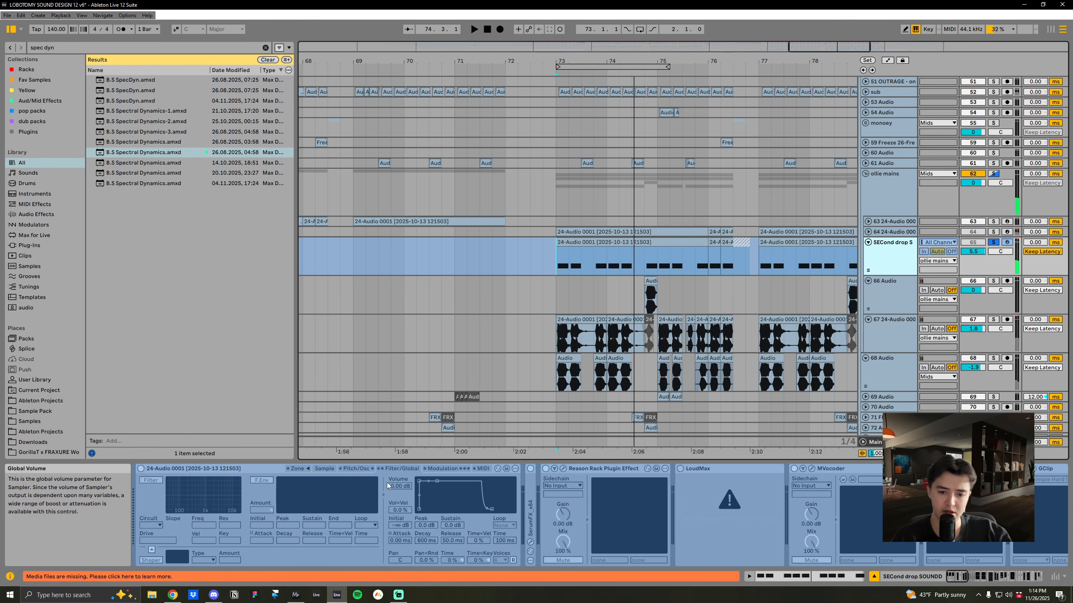
# Unfold the 63 24-Audio track and play its first-drop bass soloed from 69.1.1
pyautogui.click(868, 220)
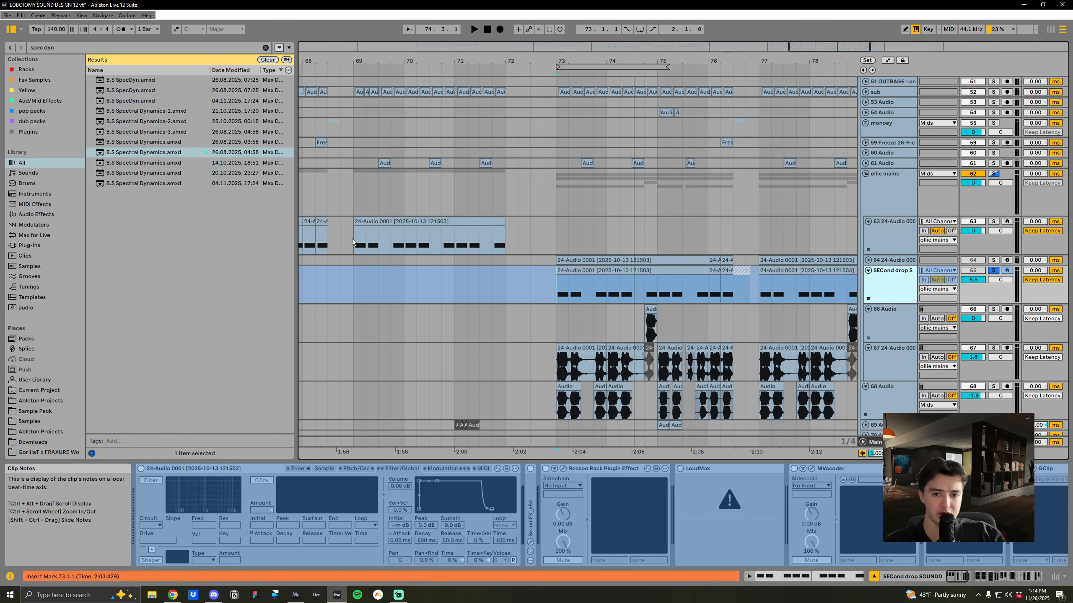
pyautogui.click(884, 253)
pyautogui.click(994, 221)
pyautogui.press('space')
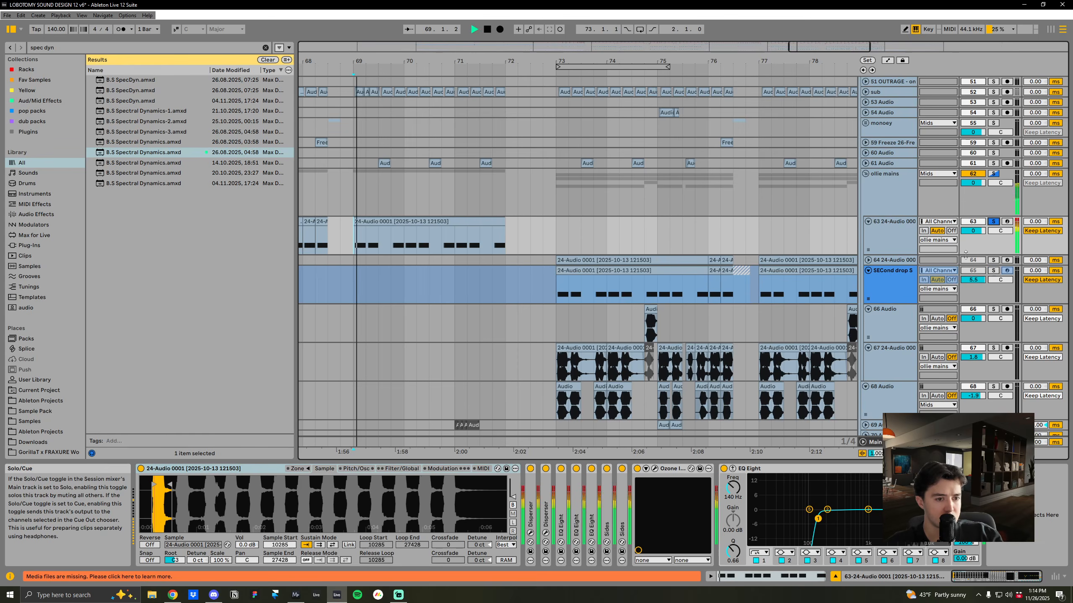
# Switch the solo to the SECond drop S track at 73.1.1 and examine the effects following its sampler
pyautogui.click(894, 284)
pyautogui.press('space')
pyautogui.click(611, 293)
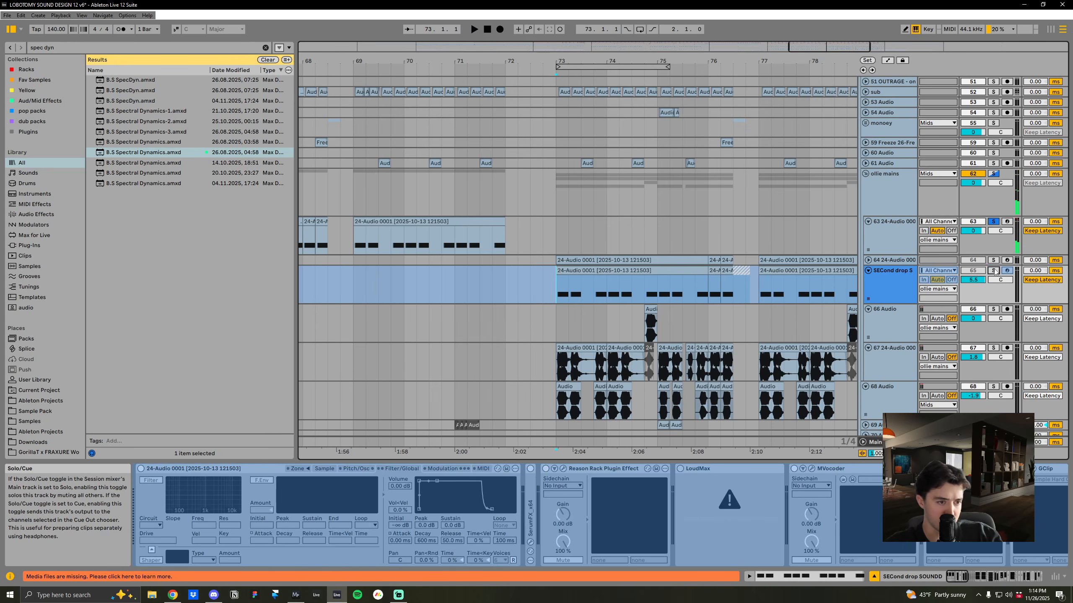
pyautogui.moveTo(962, 578); pyautogui.dragTo(994, 577)
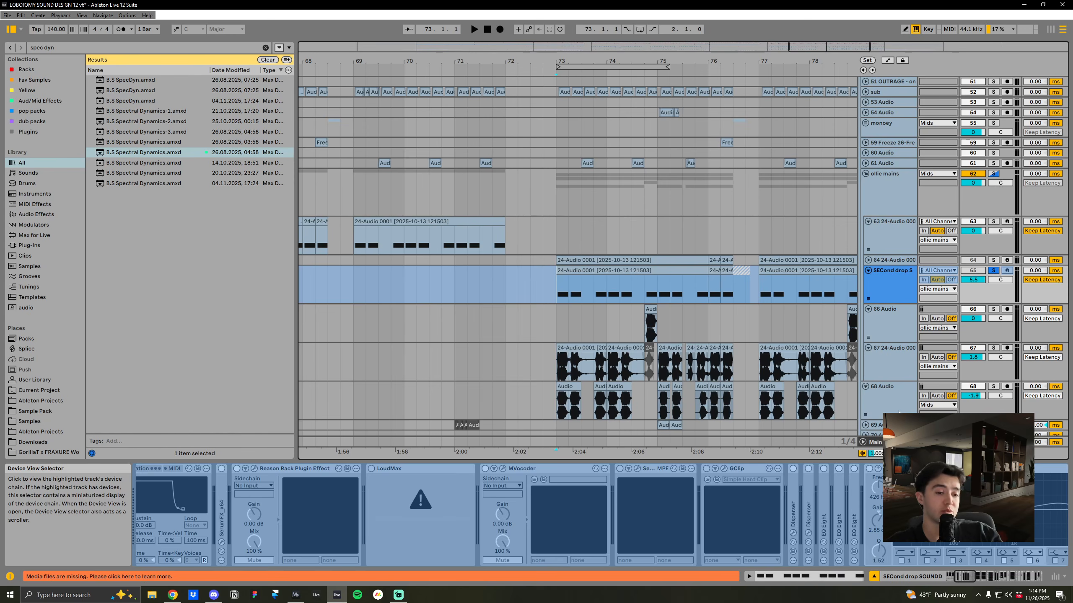
# Play the resampled 67 24-Audio bass track soloed from 73.1.1
pyautogui.click(894, 359)
pyautogui.click(993, 348)
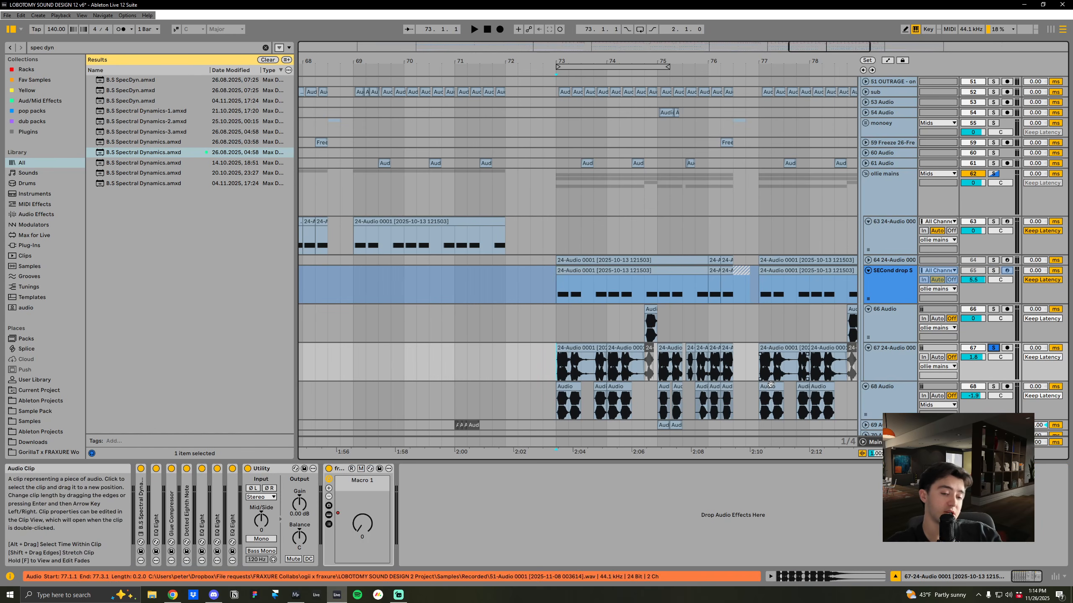
pyautogui.press('space')
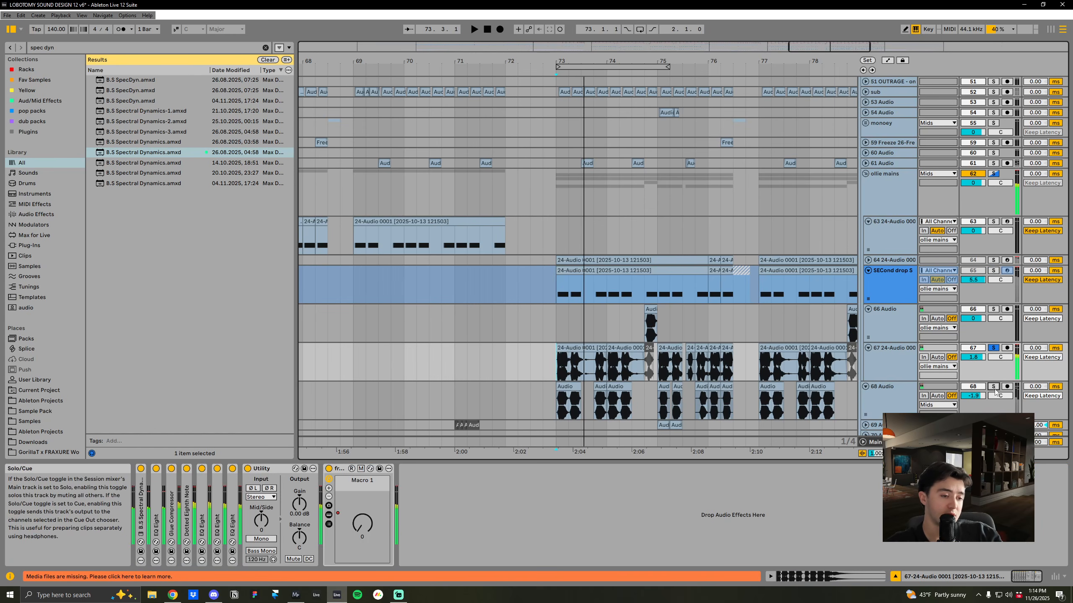
# Switch the solo to the 68 Audio layer and play it from 73.1.1
pyautogui.click(913, 390)
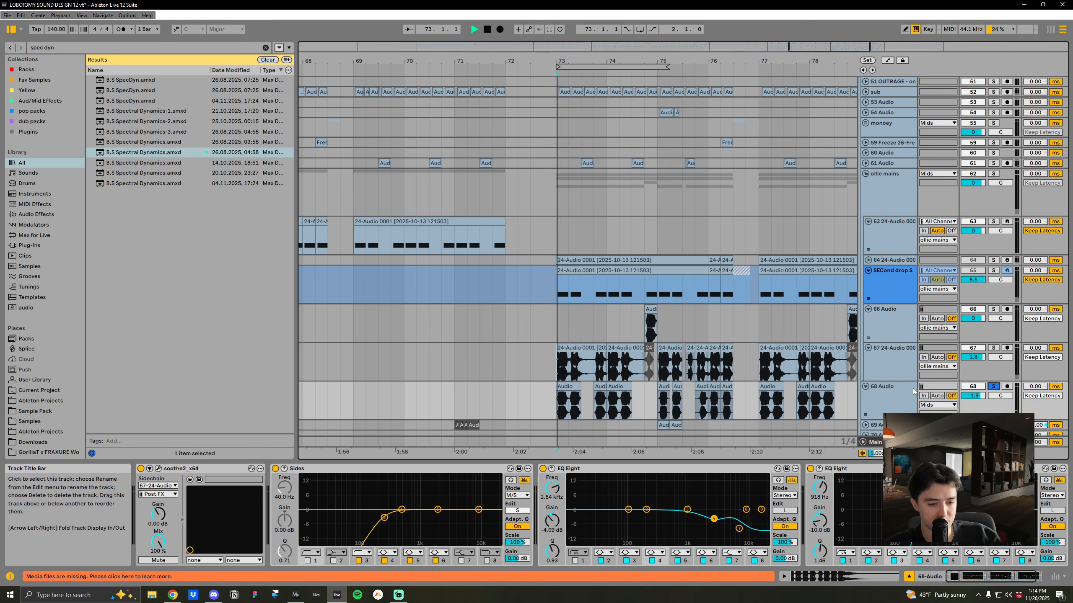
pyautogui.press('space')
pyautogui.scroll(-2, 718, 350)
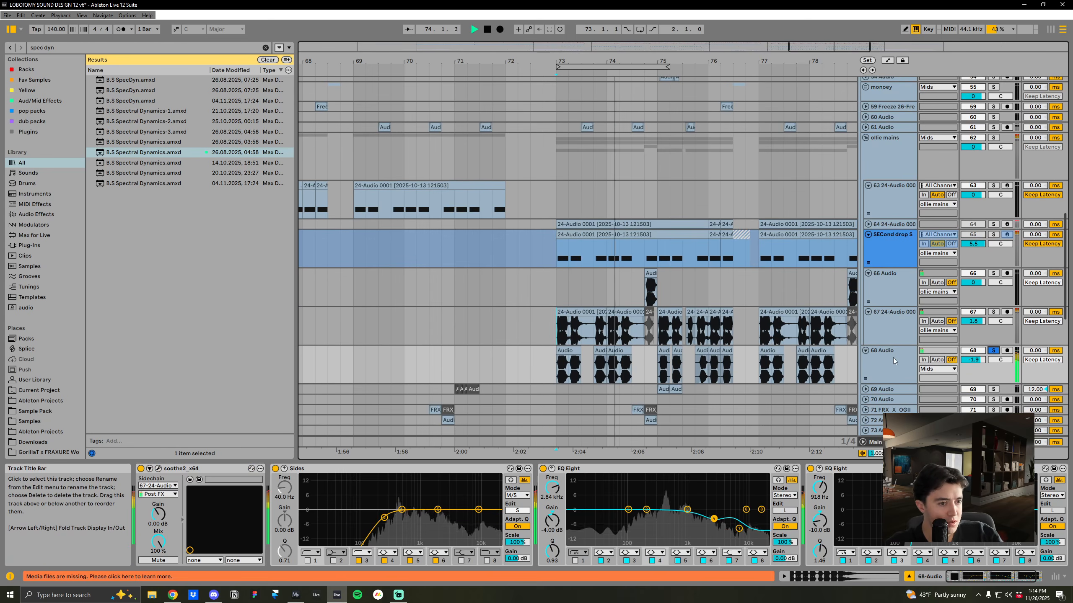
pyautogui.press('space')
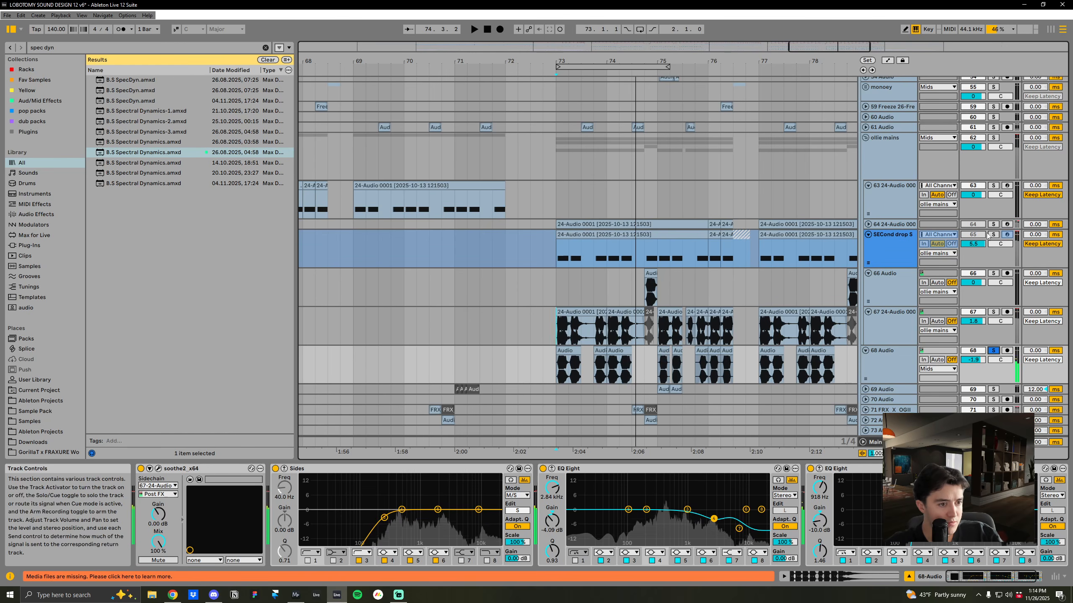
# Play the 66 Audio, 67 24-Audio and 68 Audio layers soloed together, and replay from 73.1.1 with all solos off
pyautogui.keyDown('ctrl'); pyautogui.click(993, 312); pyautogui.keyUp('ctrl')
pyautogui.press('space')
pyautogui.keyDown('ctrl'); pyautogui.click(994, 273); pyautogui.keyUp('ctrl')
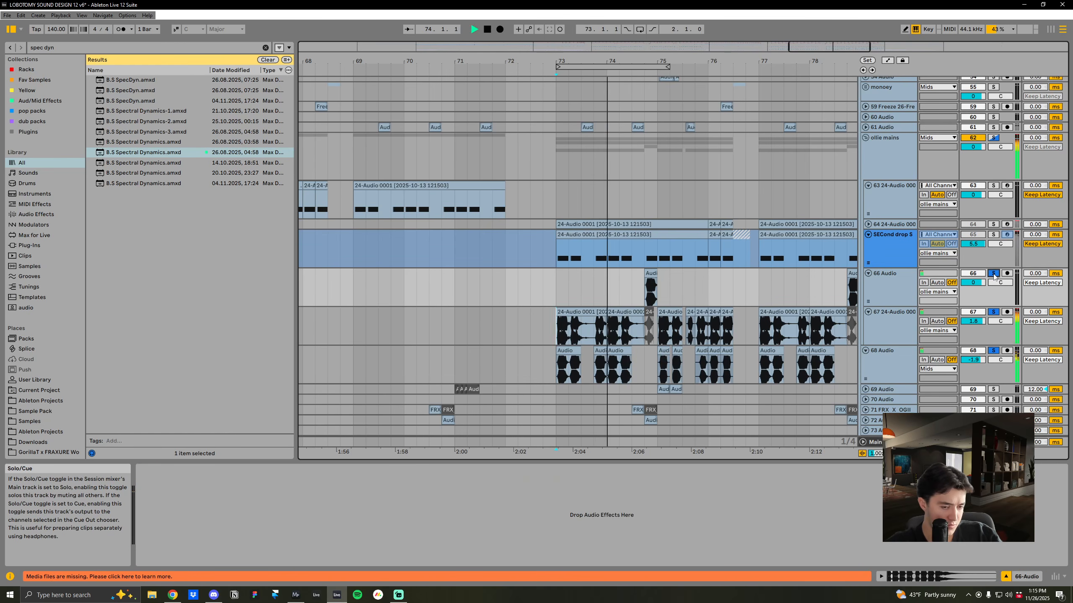
pyautogui.click(993, 274)
pyautogui.press('space')
pyautogui.press('space')
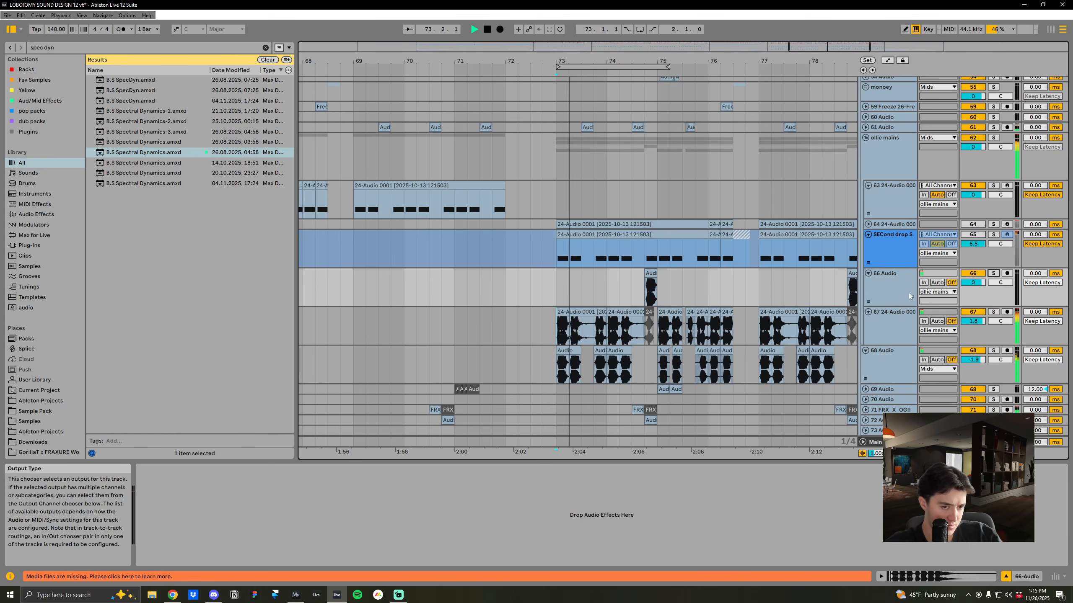
# Fold the 68 Audio, 67 24-Audio, 66 Audio, SECond drop S and 63 24-Audio tracks
pyautogui.click(881, 349)
pyautogui.click(865, 351)
pyautogui.click(868, 312)
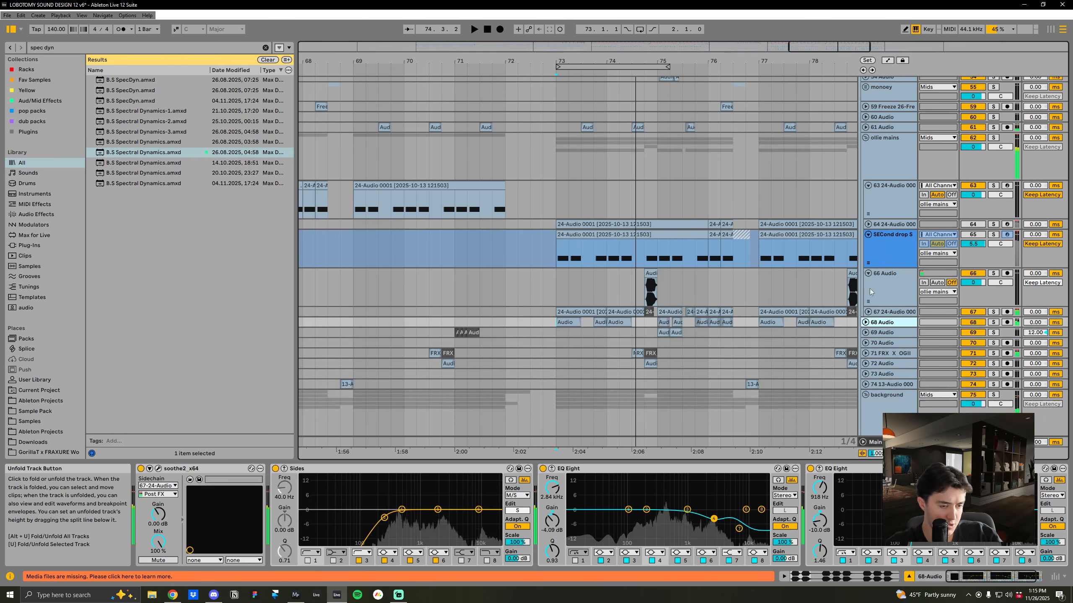
pyautogui.click(868, 274)
pyautogui.click(867, 234)
pyautogui.click(868, 185)
# Collapse the Mids and Vocals track groups
pyautogui.scroll(5, 876, 380)
pyautogui.scroll(7, 879, 333)
pyautogui.click(863, 202)
pyautogui.click(862, 196)
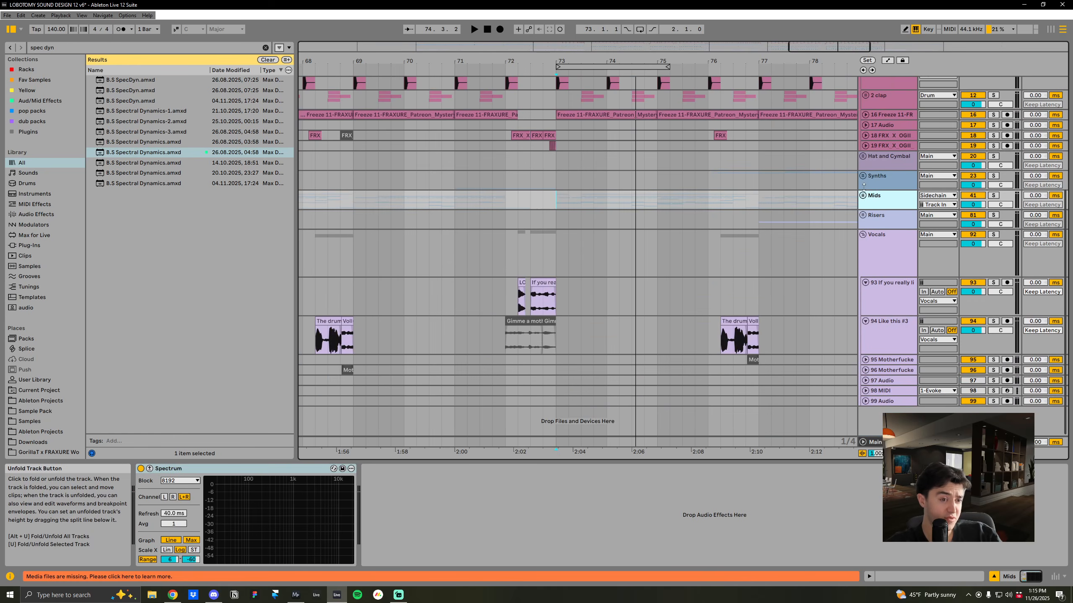
pyautogui.click(878, 253)
pyautogui.click(863, 235)
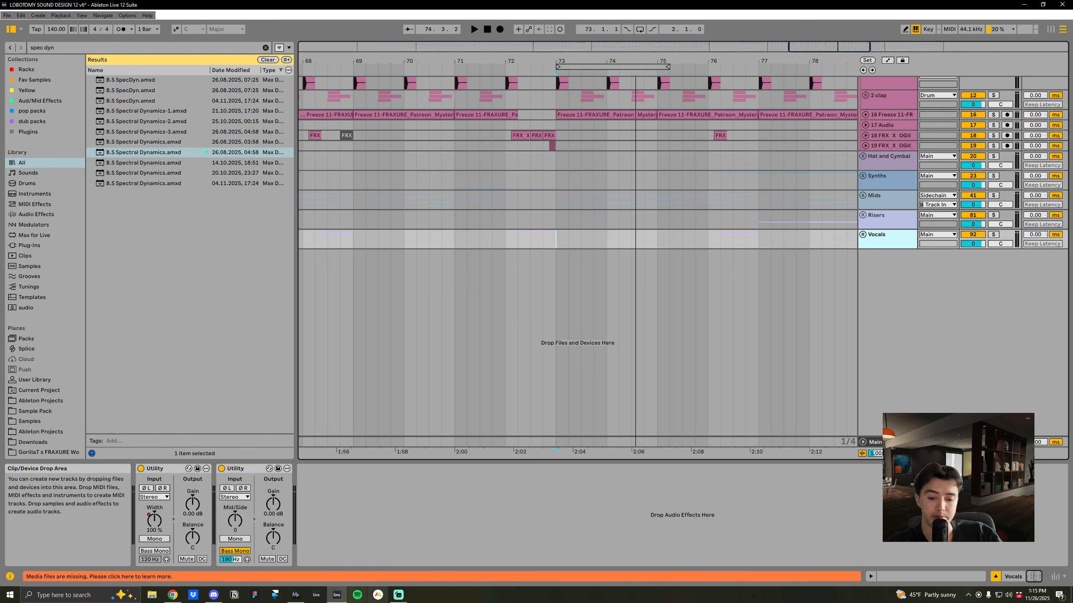
# Switch to the Streamlabs Desktop window
pyautogui.click(398, 595)
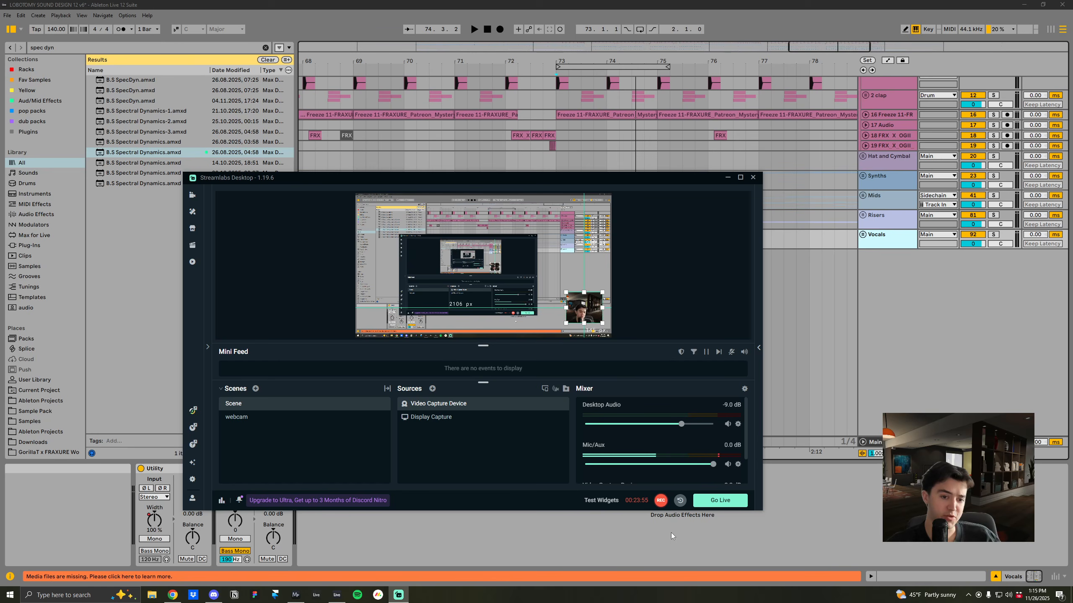